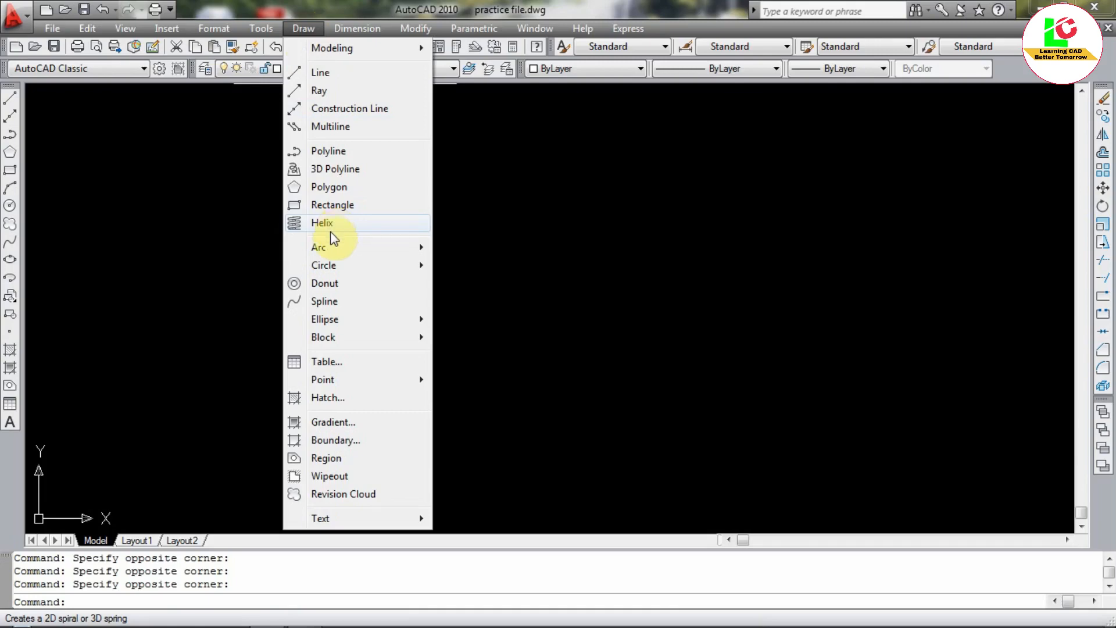
Draw a free-standing three-point arc that bulges upward in the empty drawing area.
mouse_move(329, 251)
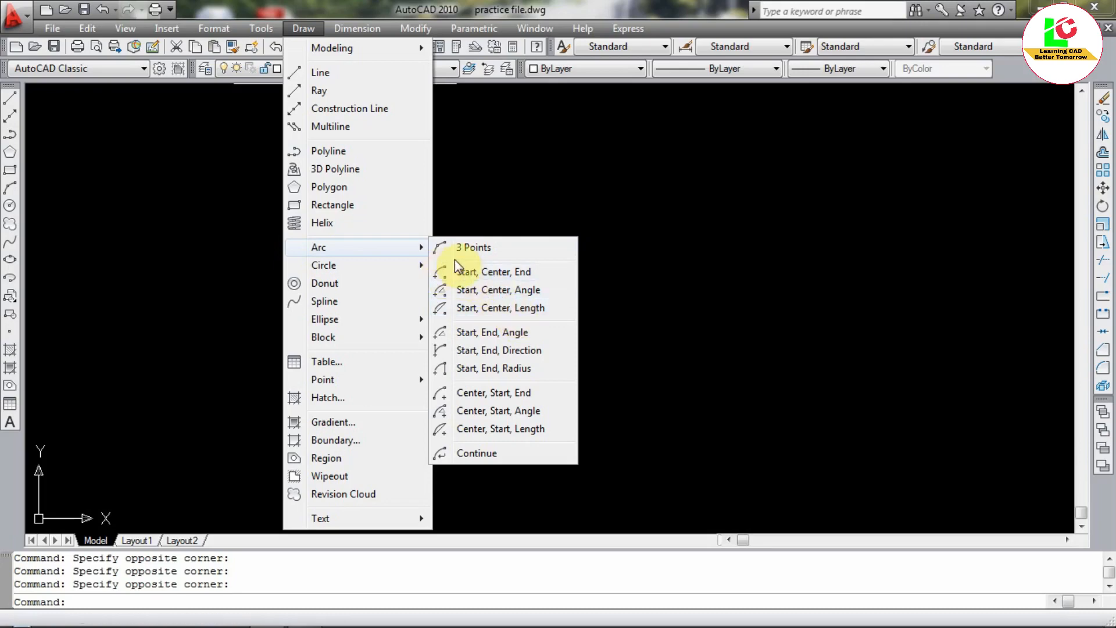
left_click(482, 256)
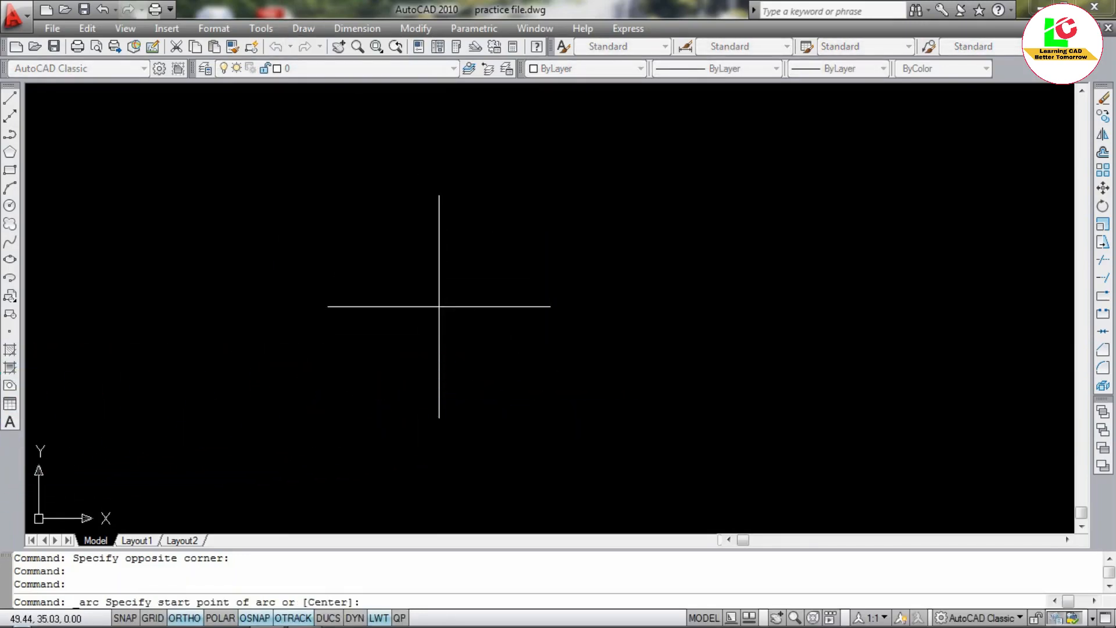
left_click(431, 321)
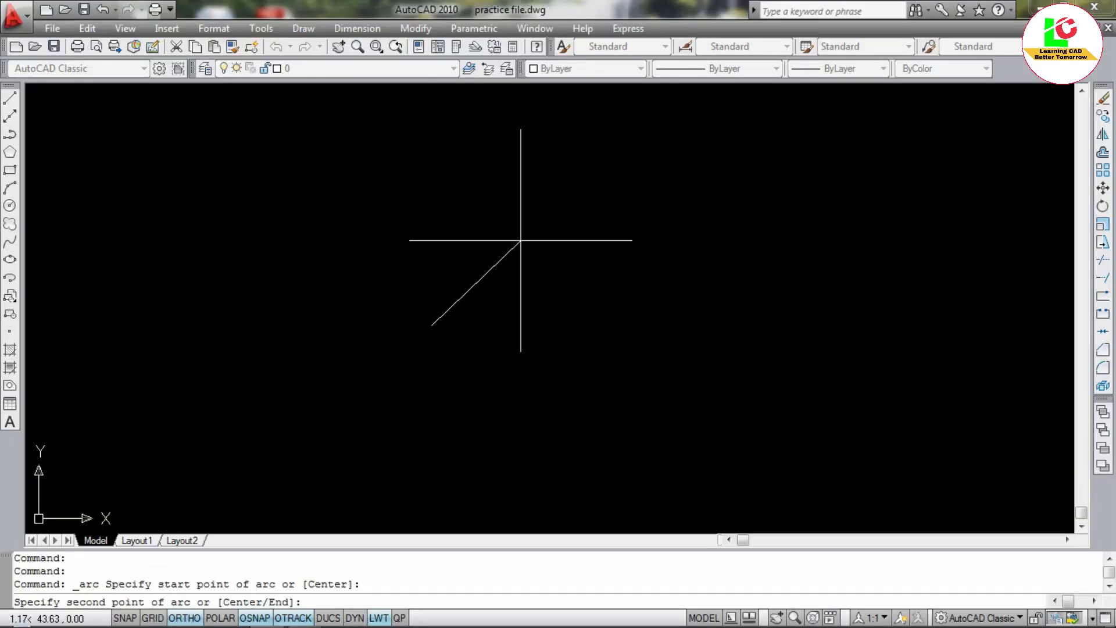
left_click(522, 243)
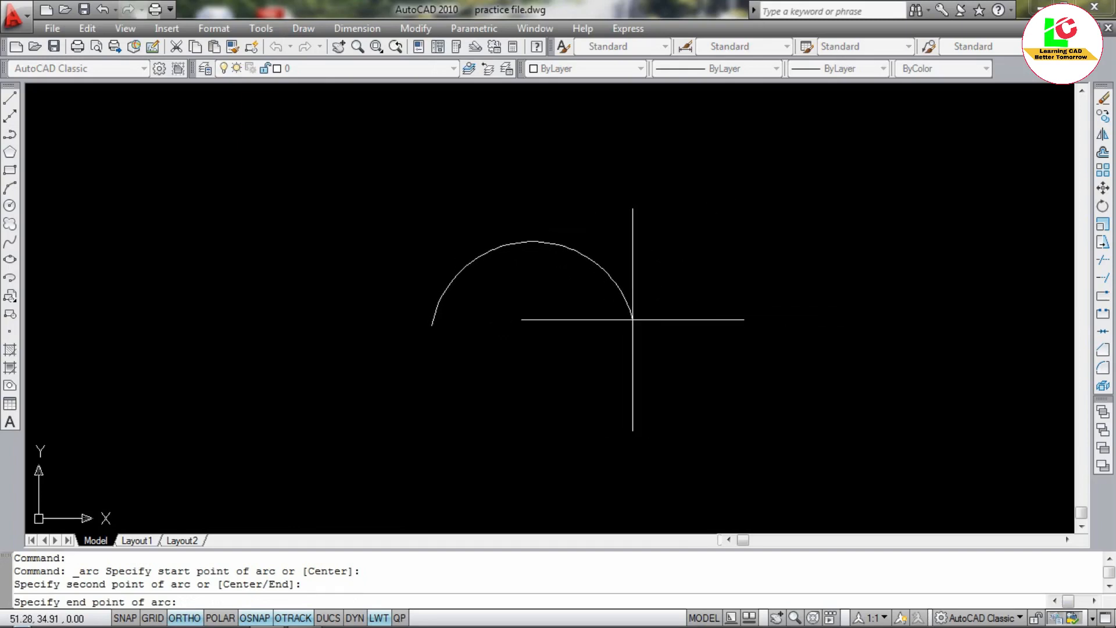
left_click(632, 320)
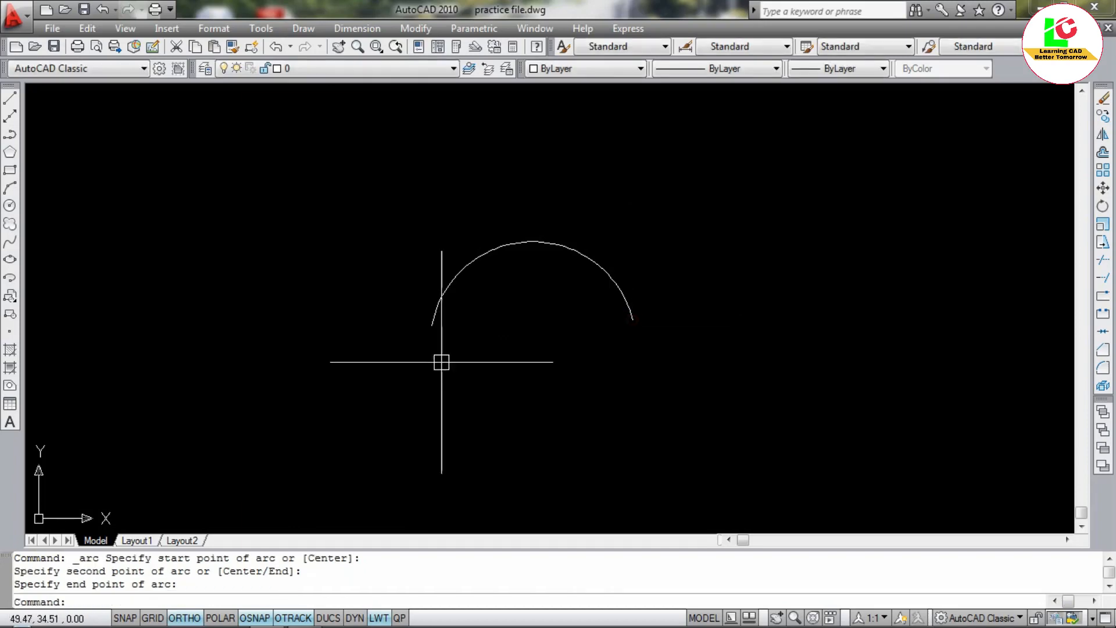
Draw a horizontal rectangle beside the arc, about twice as wide as it is high.
scroll(427, 302, "down", 2)
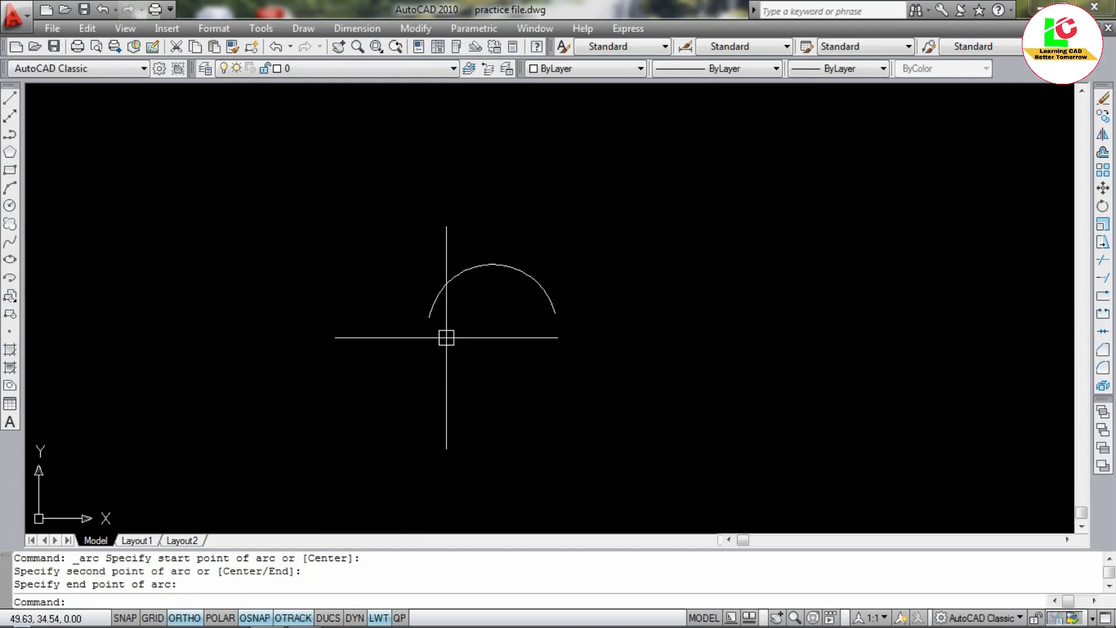
left_click(10, 170)
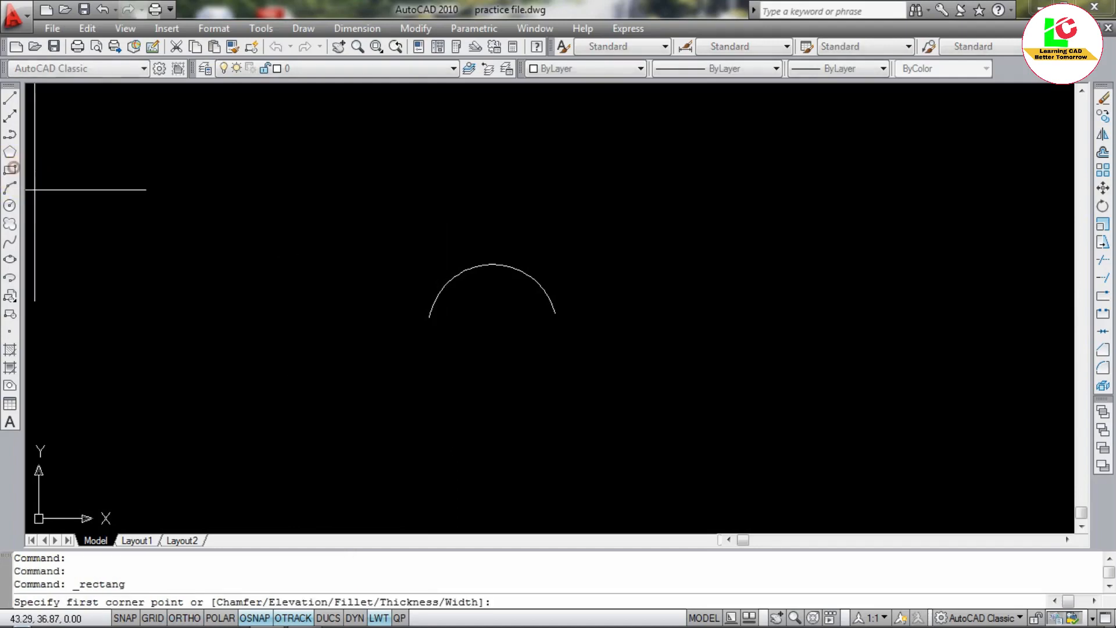
left_click(628, 296)
left_click(808, 385)
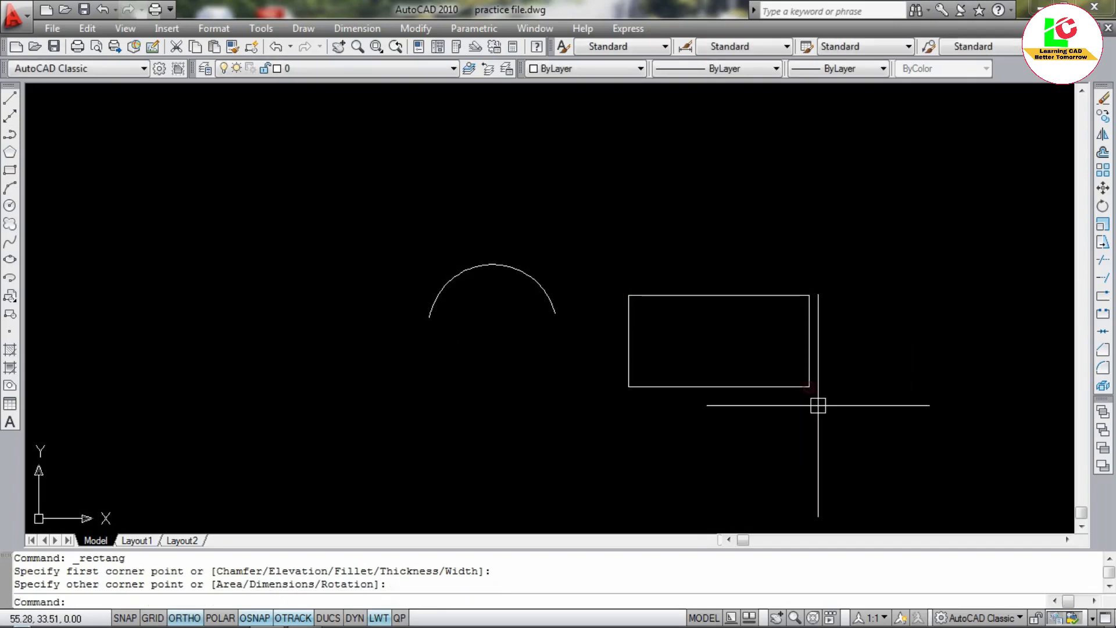
Draw a three-point arc from the rectangle's lower-left corner through a point near its centre to the lower-right corner.
scroll(845, 413, "up", 3)
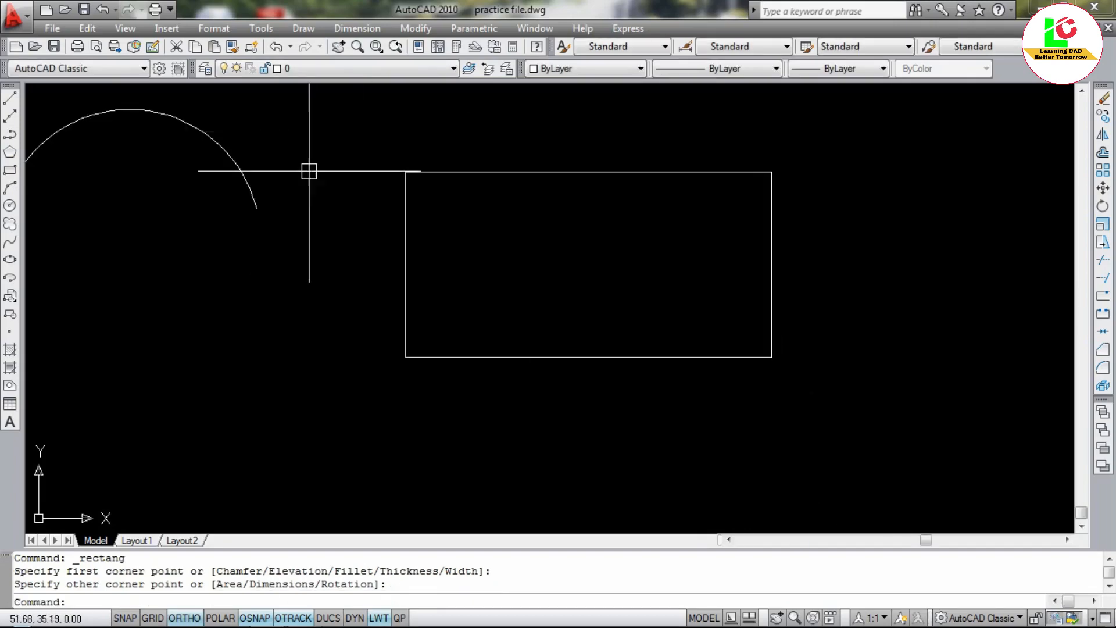
left_click(301, 29)
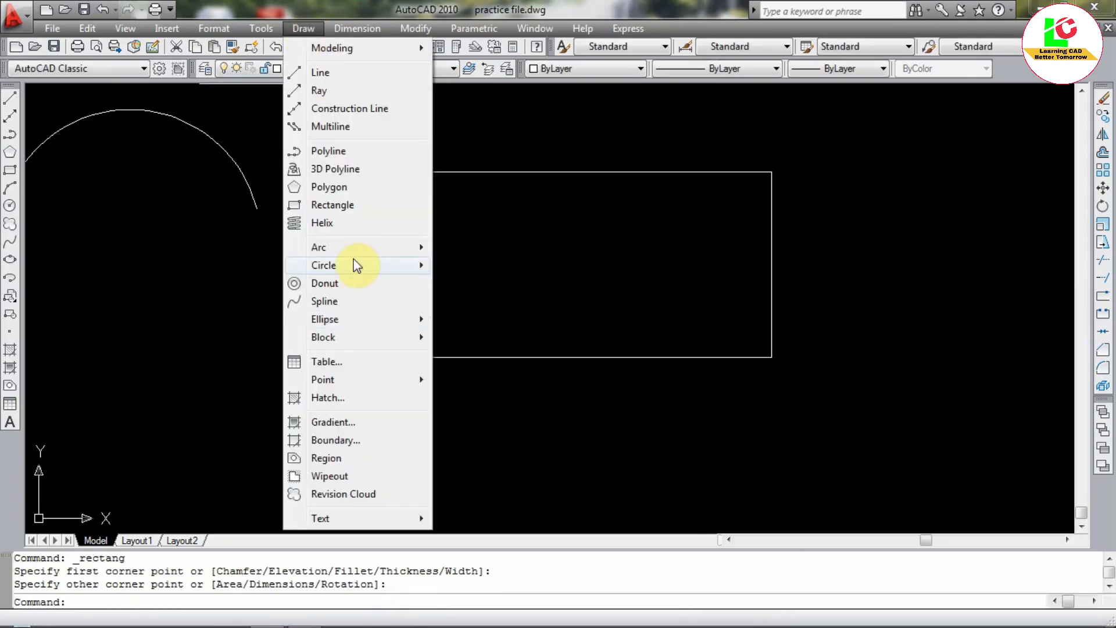
mouse_move(361, 249)
left_click(472, 250)
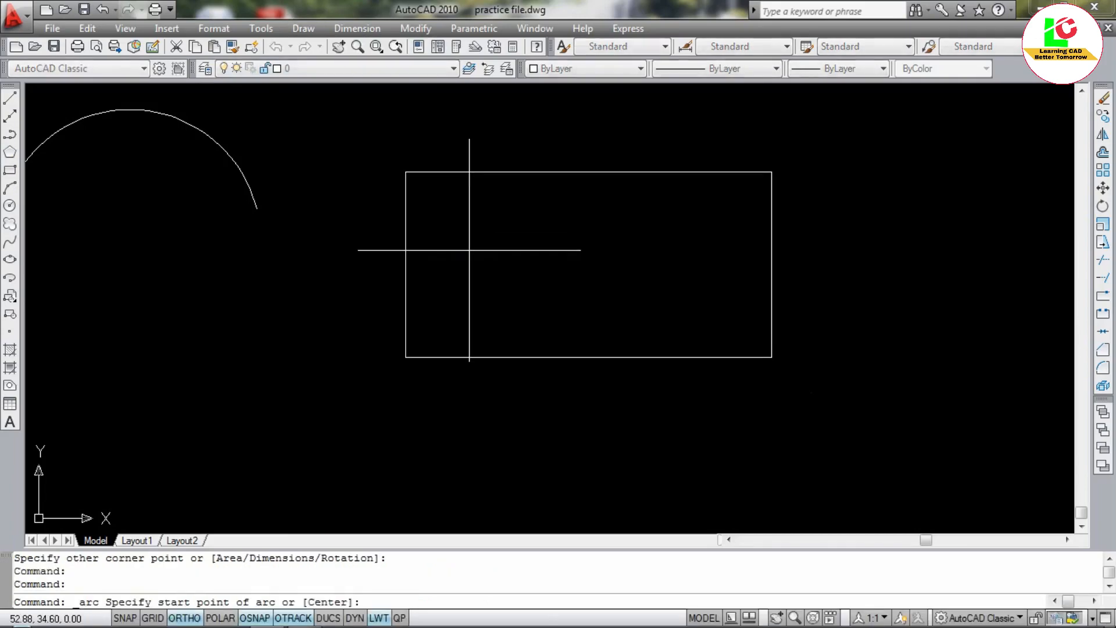
left_click(405, 357)
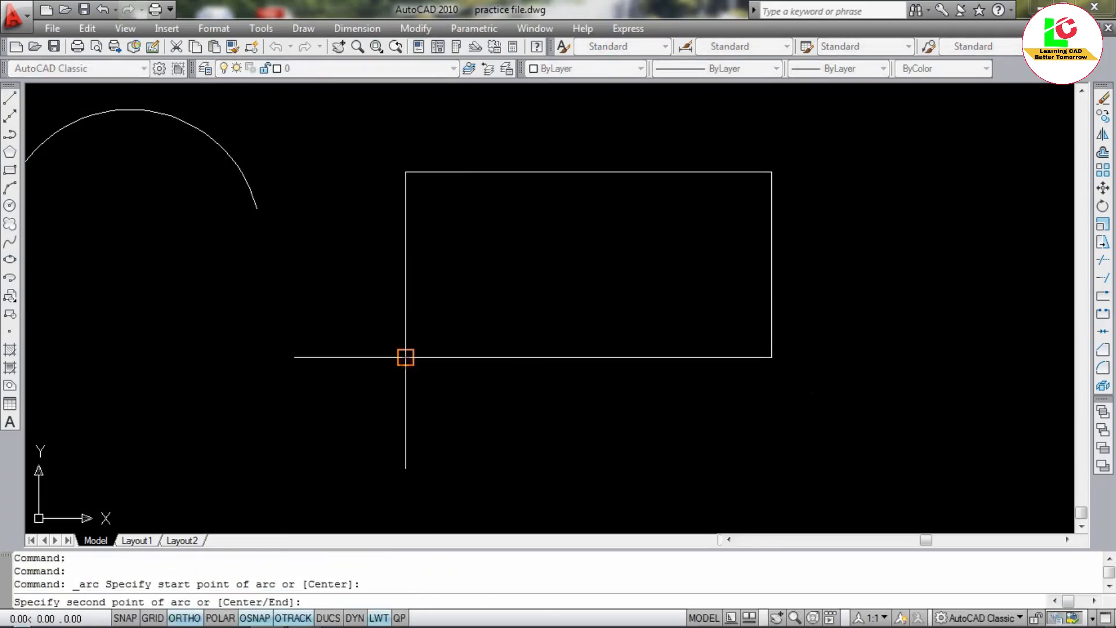
left_click(570, 268)
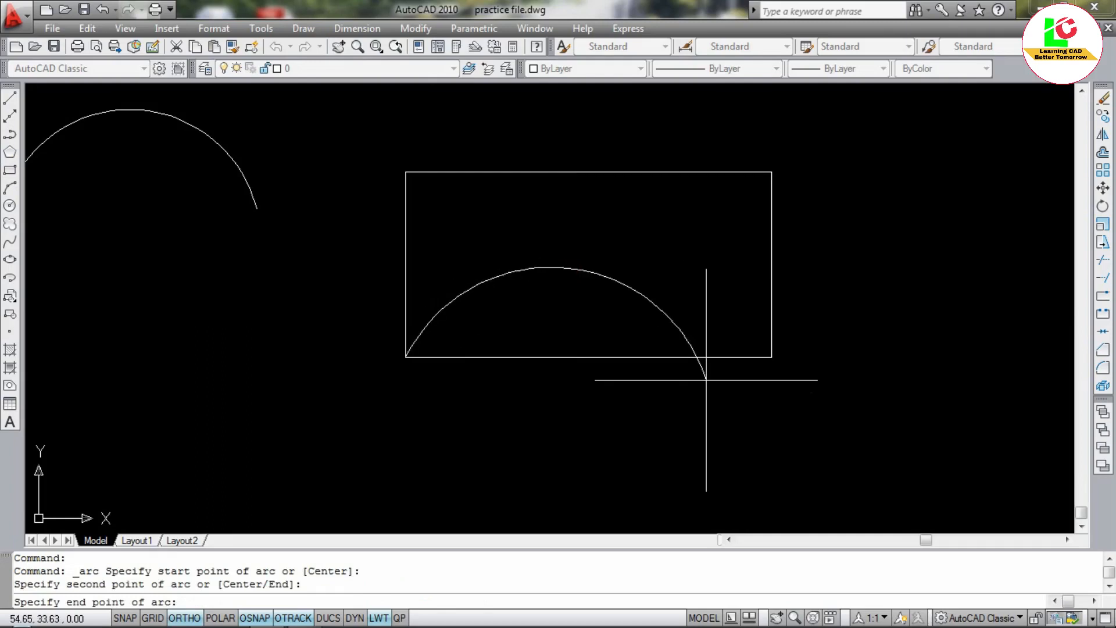
left_click(772, 357)
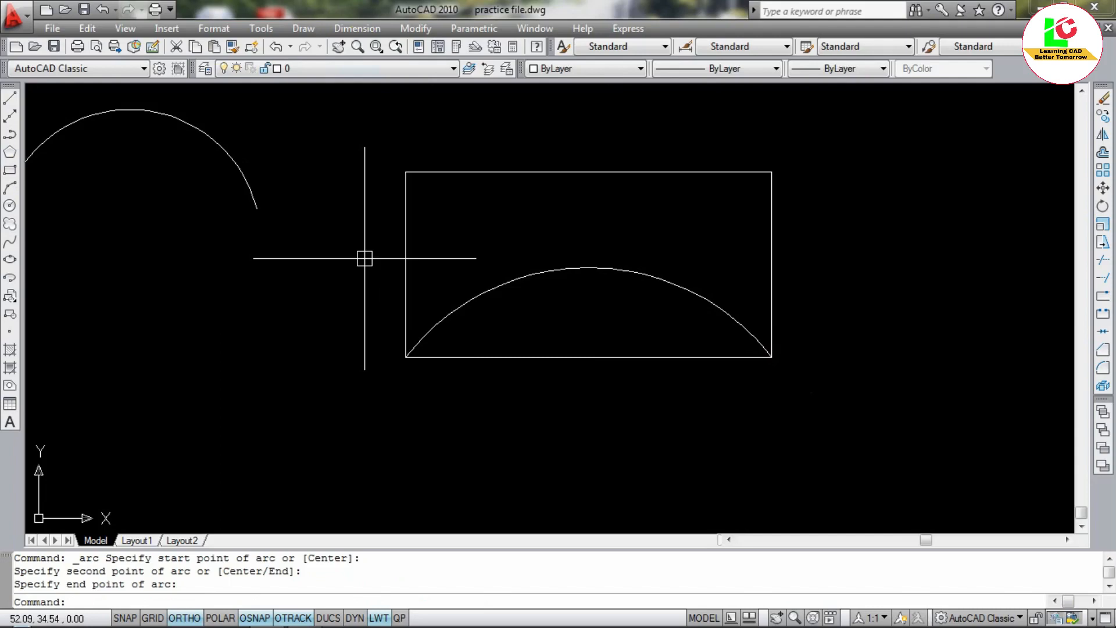
left_click(302, 28)
mouse_move(337, 247)
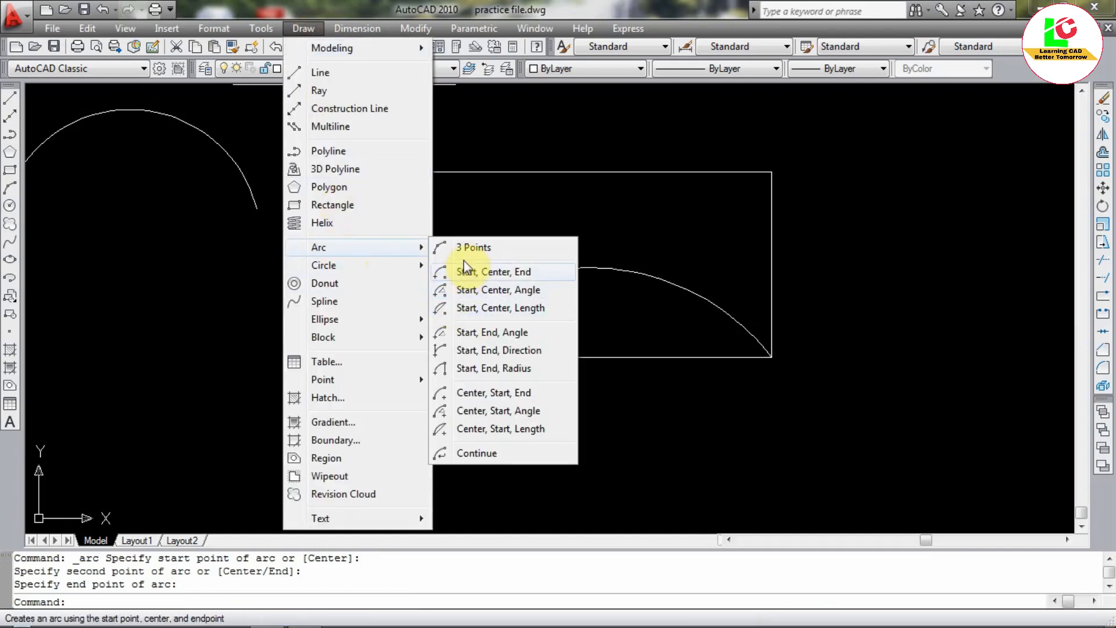
left_click(448, 247)
key("Escape")
Draw a three-point arc from the rectangle's upper-left corner through a point just above the lower arc to the upper-right corner.
right_click(506, 311)
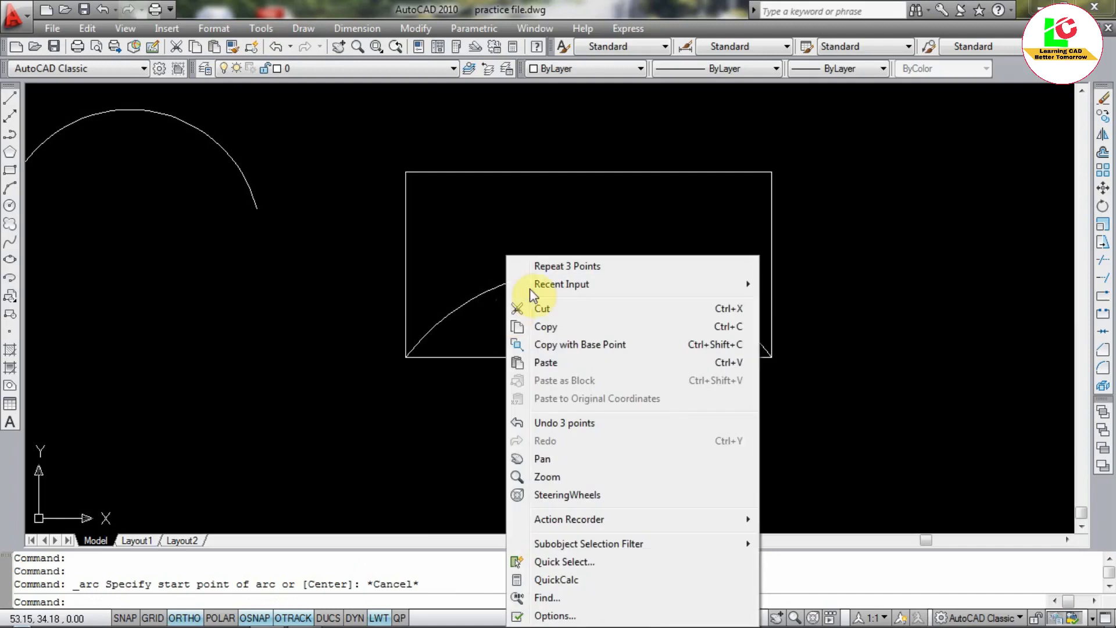
left_click(551, 270)
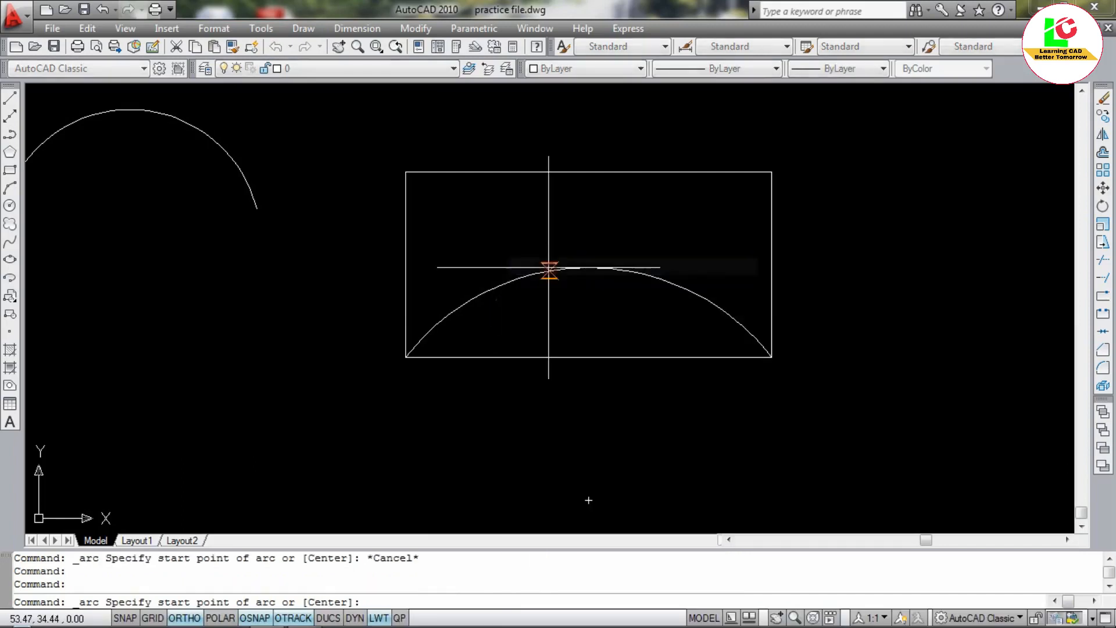
left_click(406, 172)
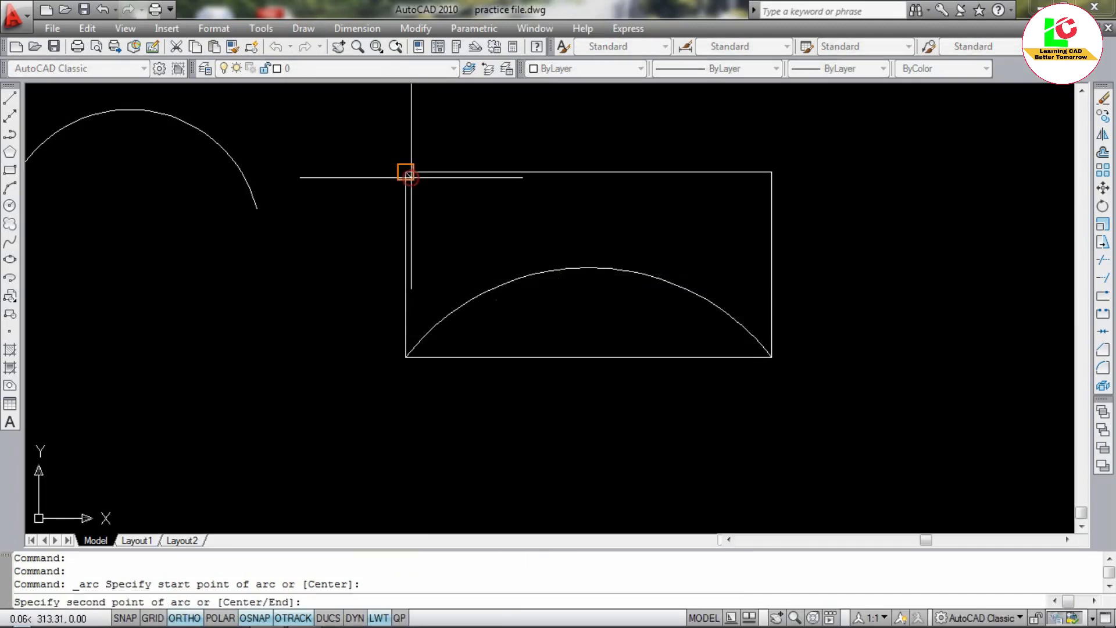
left_click(565, 253)
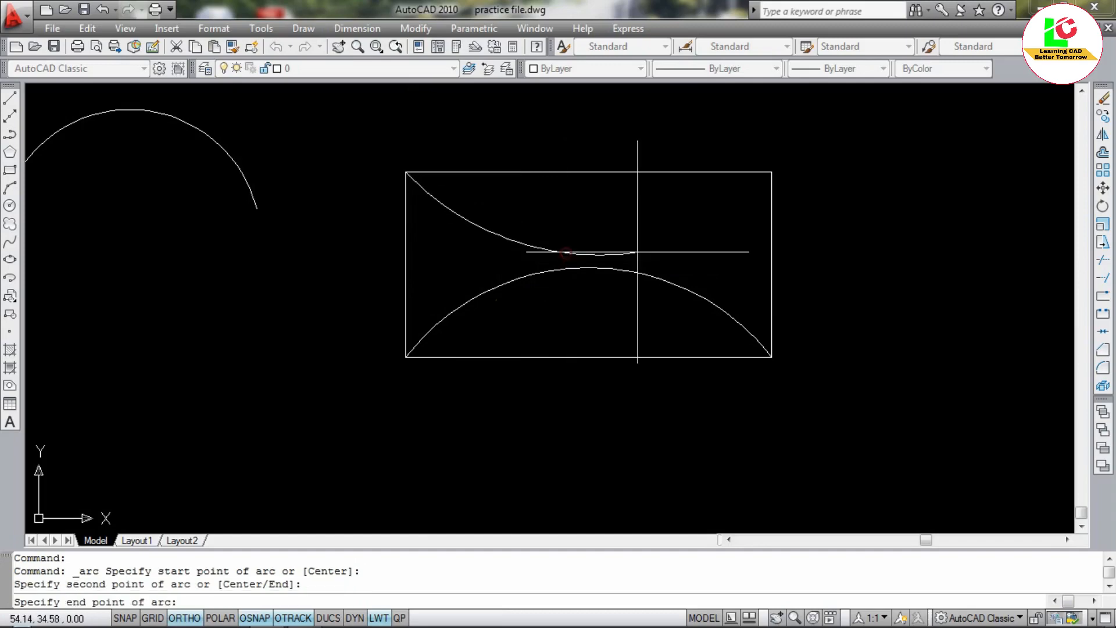
left_click(771, 172)
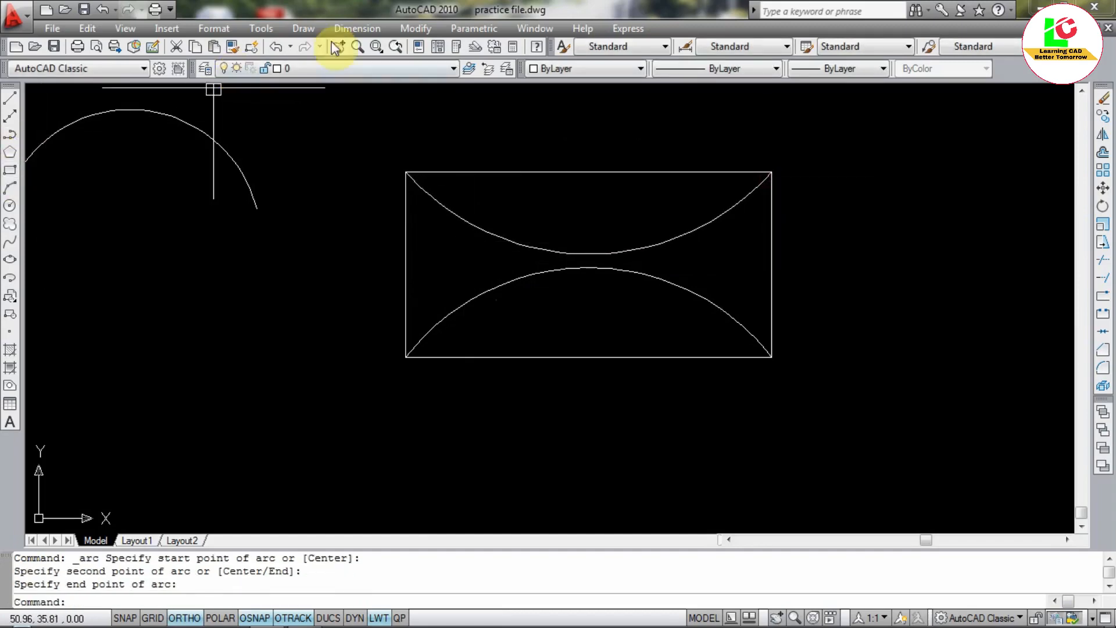
Draw a three-point arc from the rectangle's upper-left corner, bulging inward, to its lower-left corner.
key("Return")
left_click(406, 172)
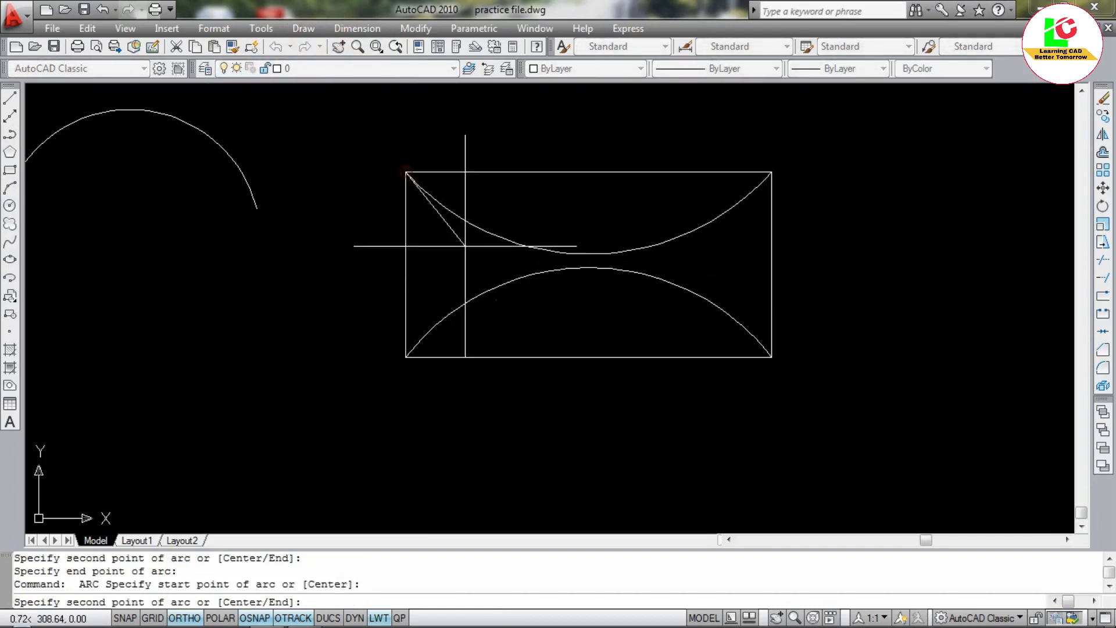
left_click(527, 241)
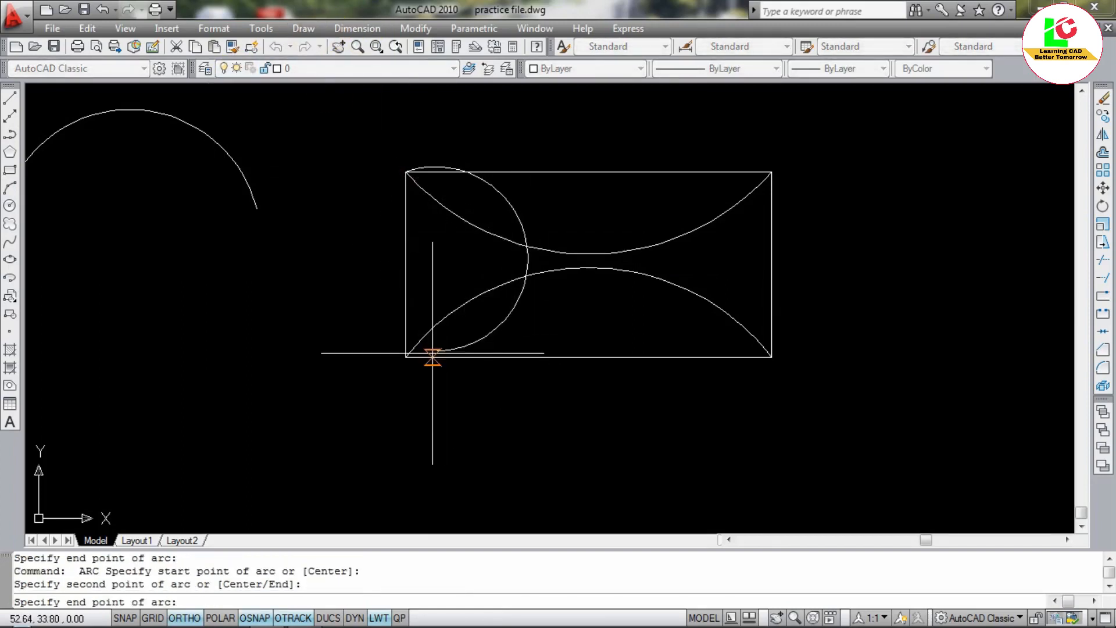
left_click(406, 357)
Draw a three-point arc from the rectangle's upper-right corner, bulging inward, to its lower-right corner.
key("Return")
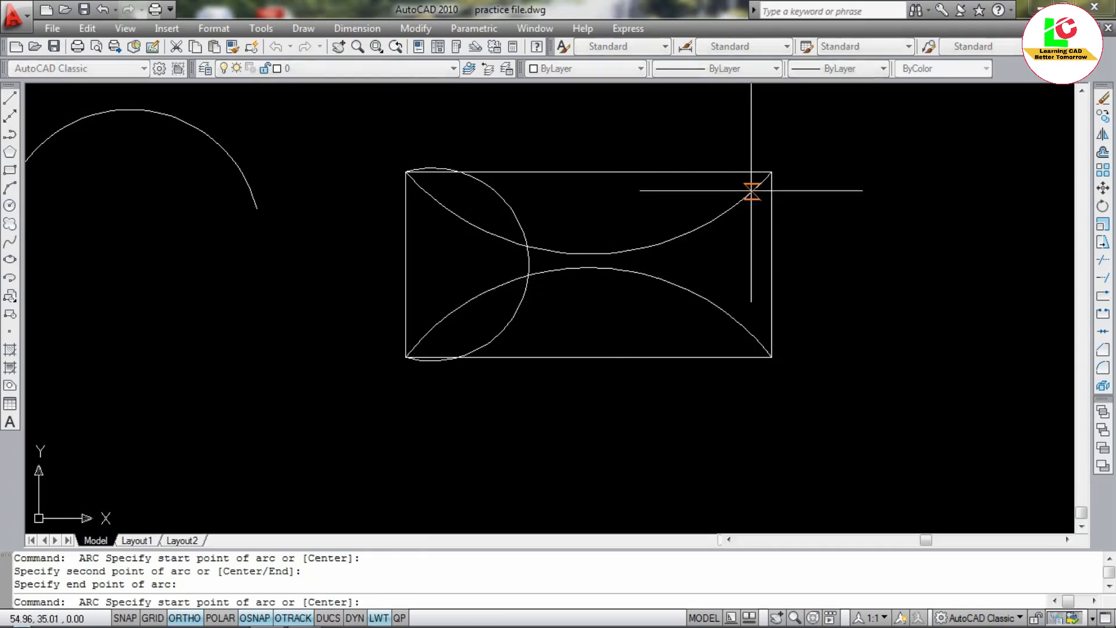
left_click(762, 173)
left_click(631, 255)
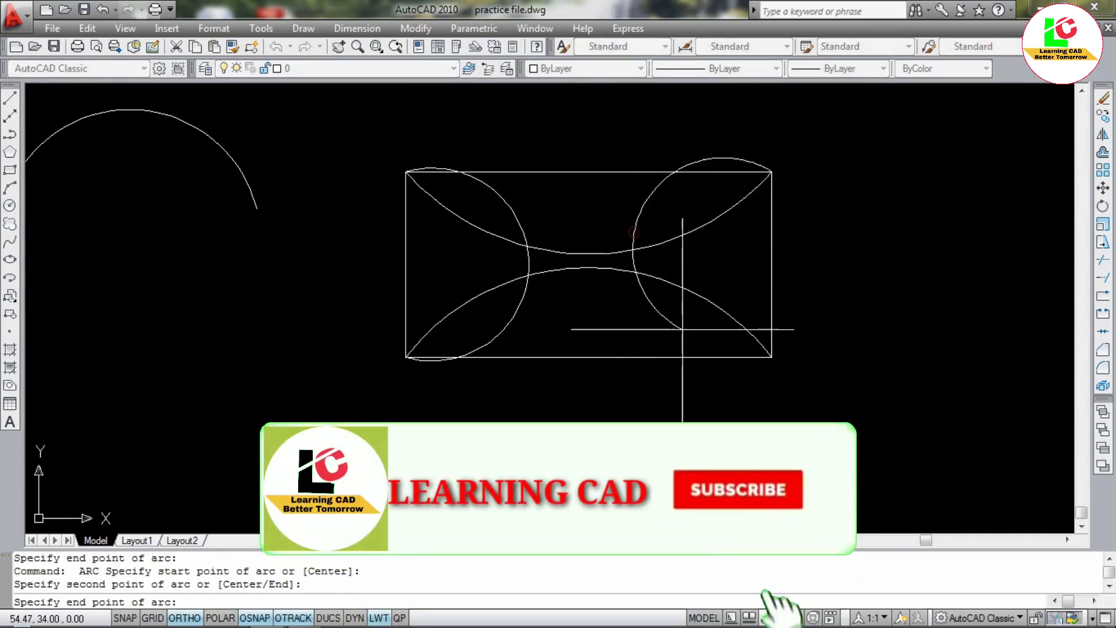
left_click(772, 357)
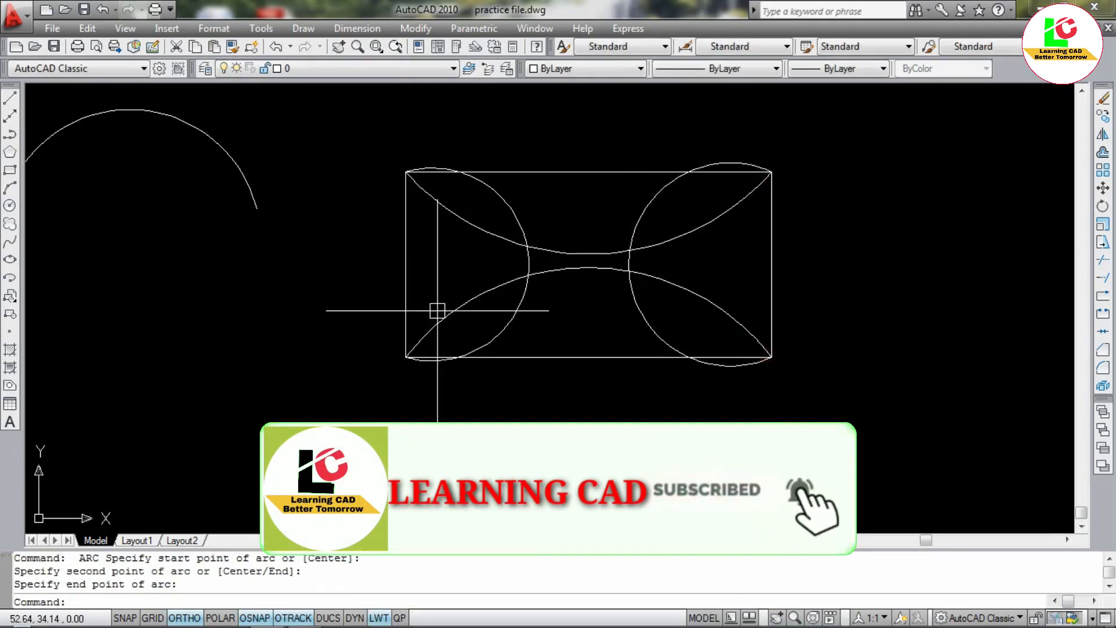
scroll(546, 247, "down", 2)
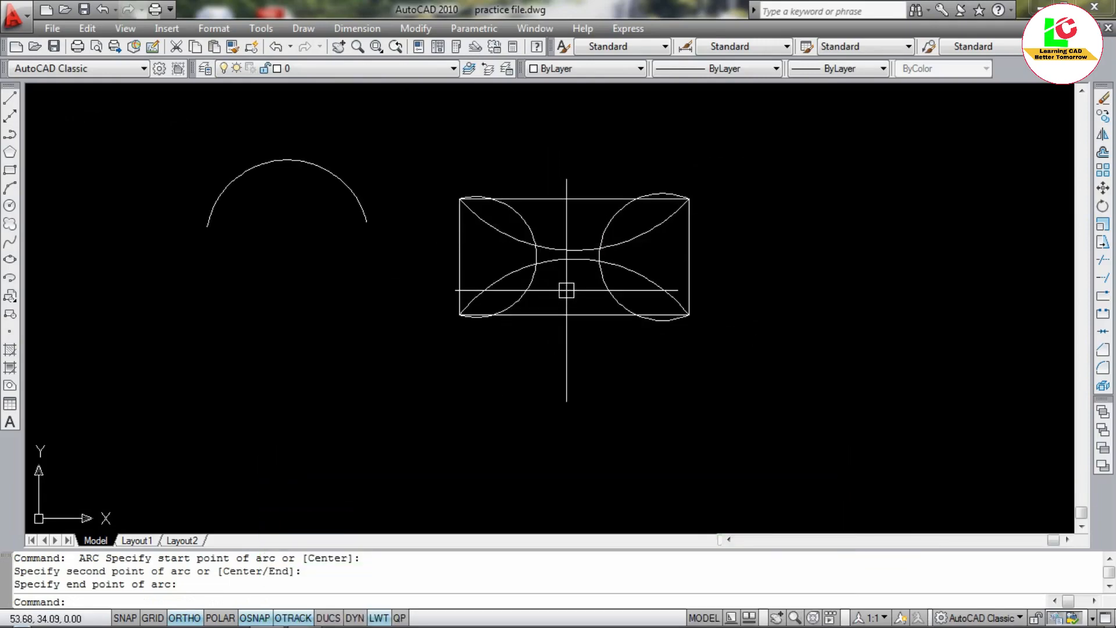
scroll(747, 215, "down", 2)
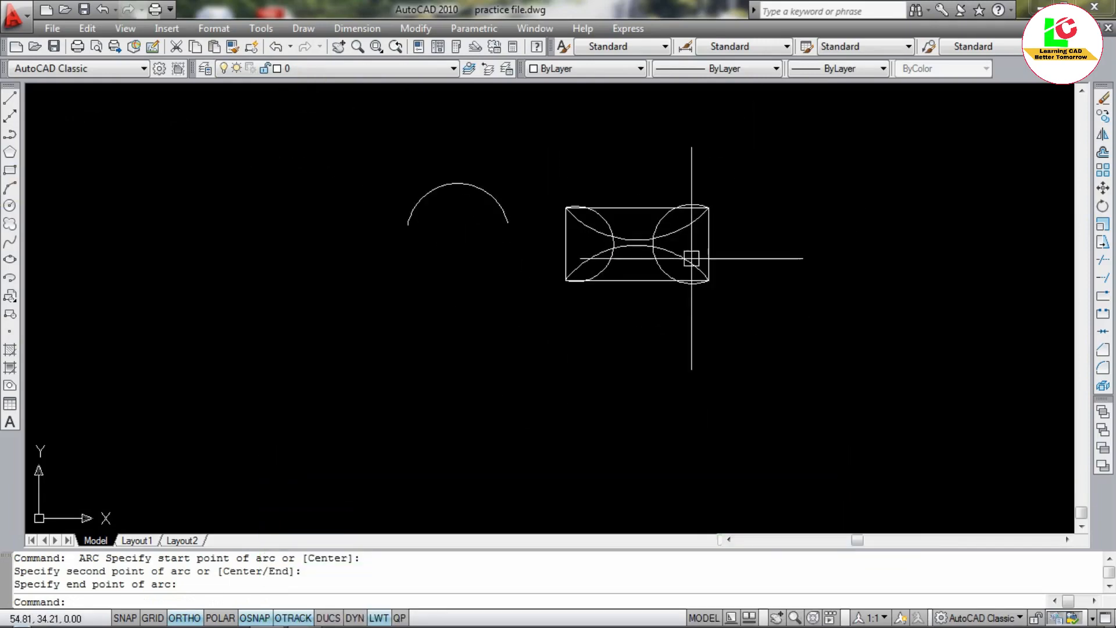
scroll(647, 210, "down", 2)
scroll(500, 309, "up", 3)
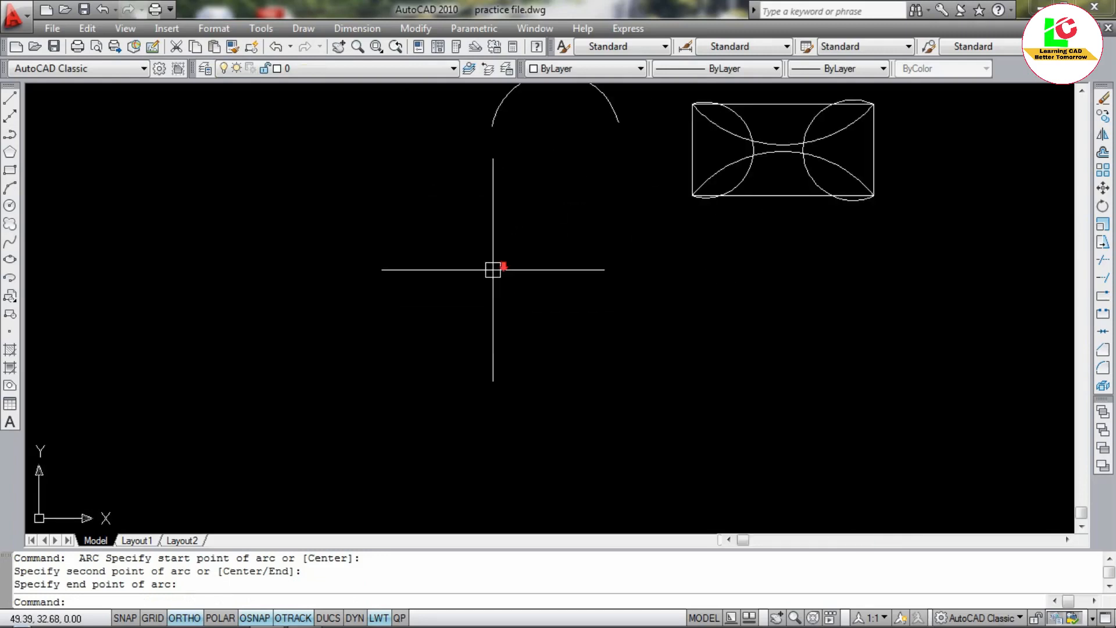
scroll(493, 269, "down", 2)
left_click(303, 28)
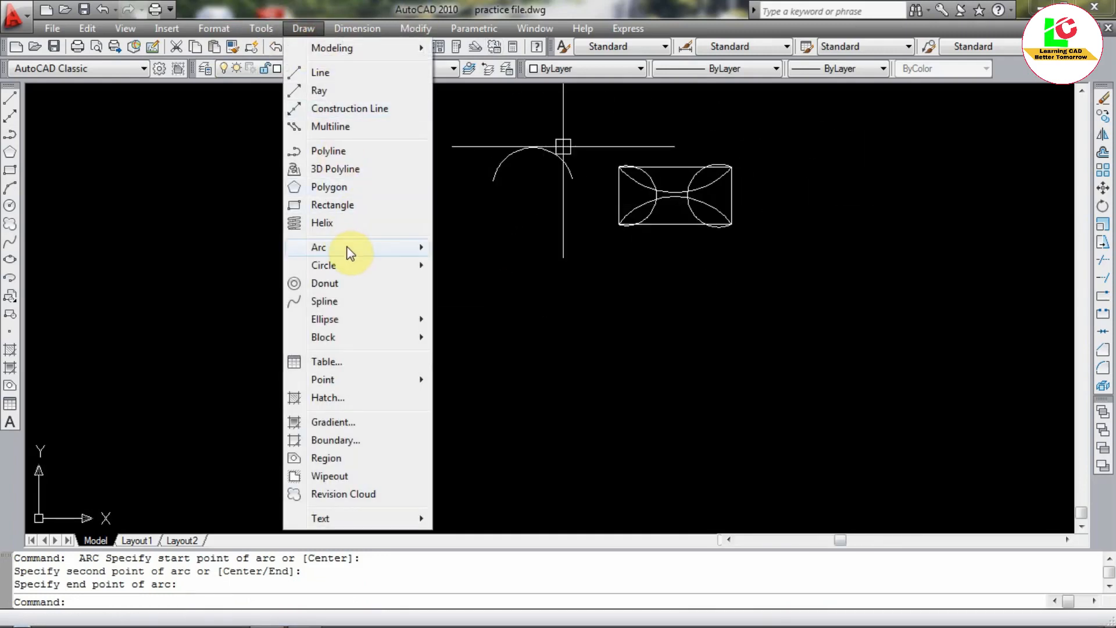
mouse_move(346, 249)
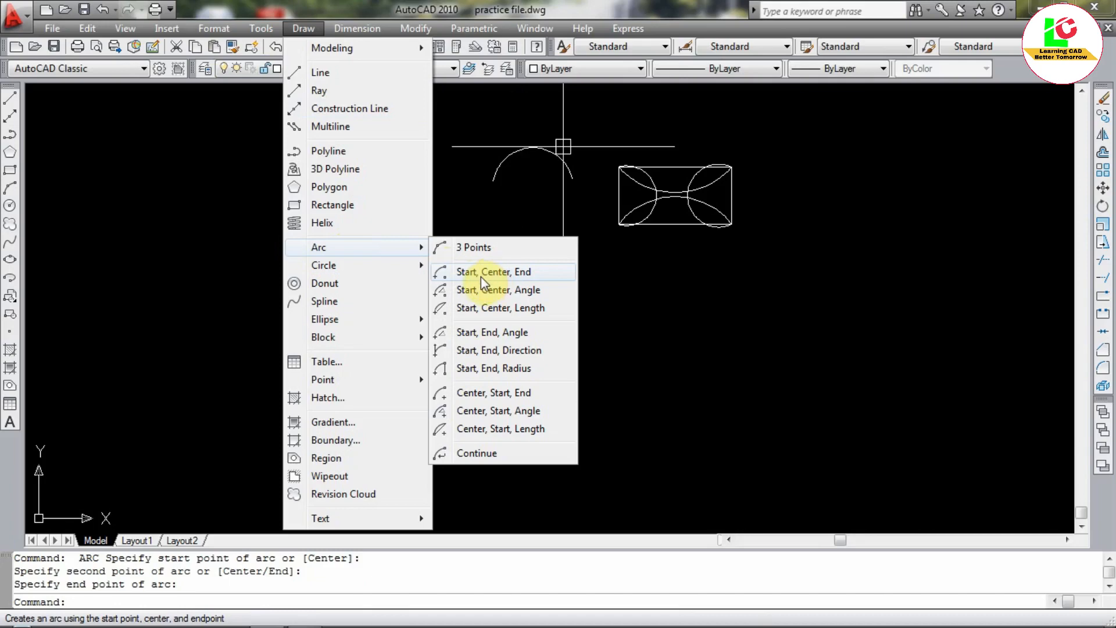
key("Escape")
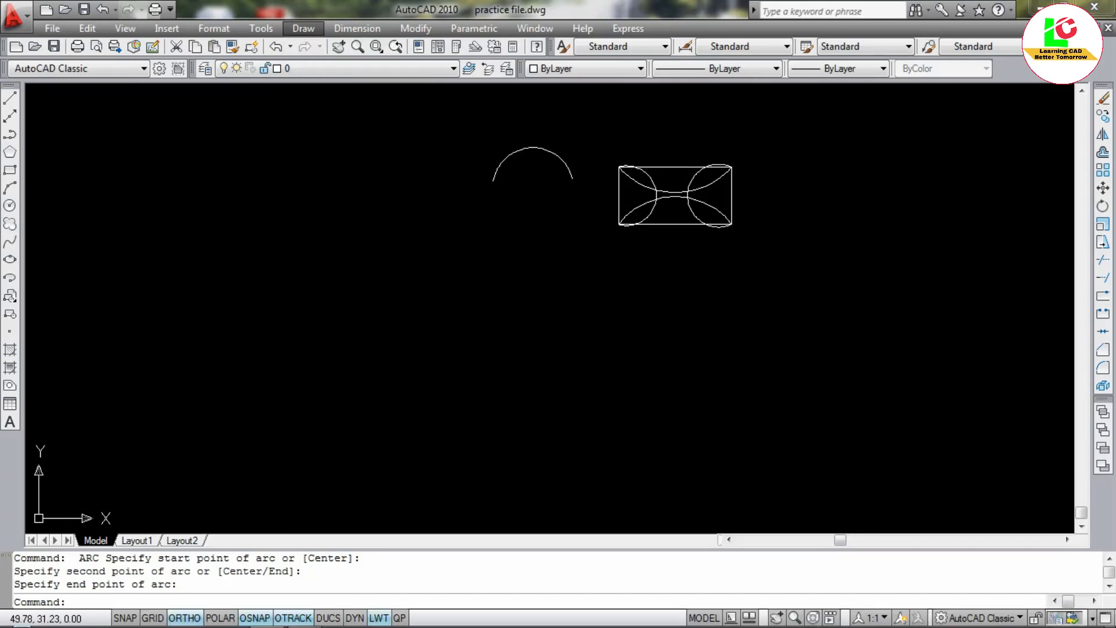
left_click(461, 314)
left_click(407, 351)
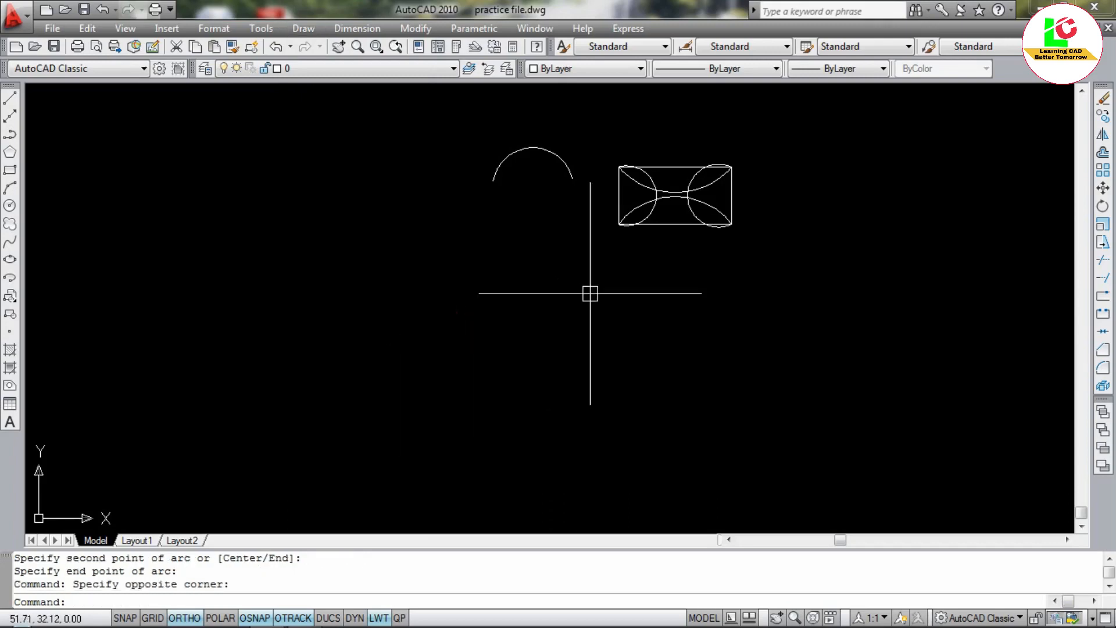
Draw an L-shape below the single arc: a line 1 unit straight down, continued 1 unit to the right.
scroll(527, 312, "up", 2)
key("Escape")
key("Escape")
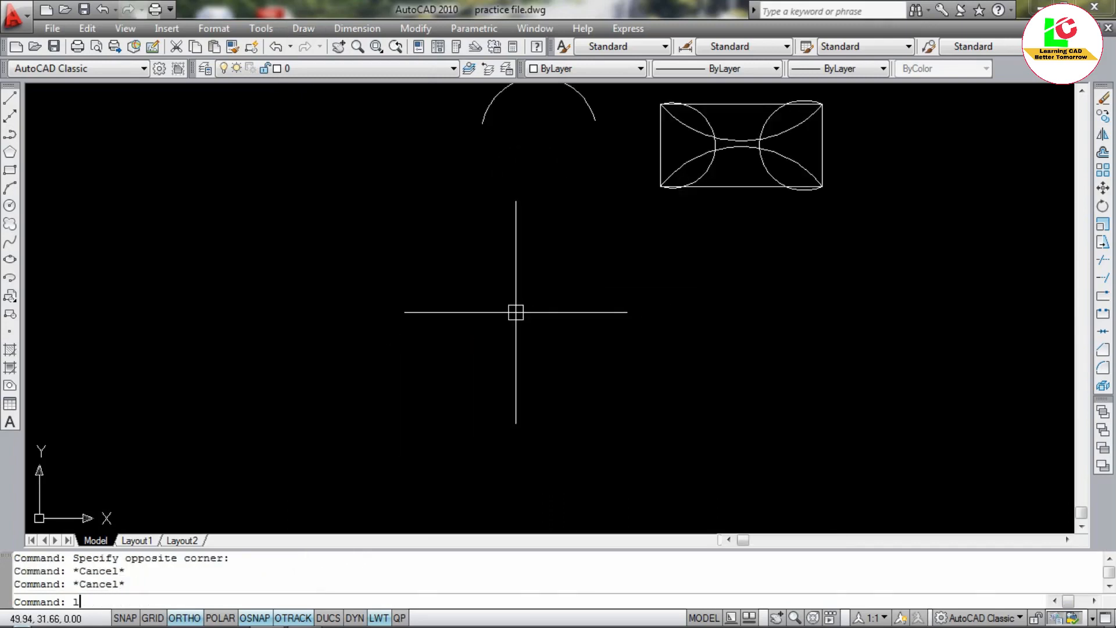
key("Return")
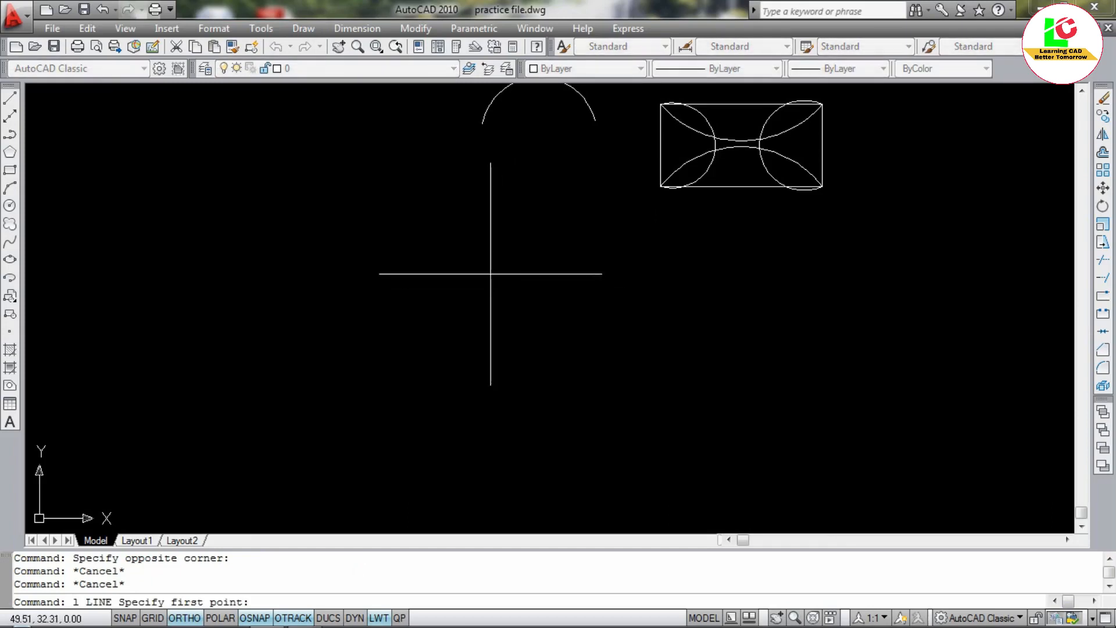
left_click(491, 267)
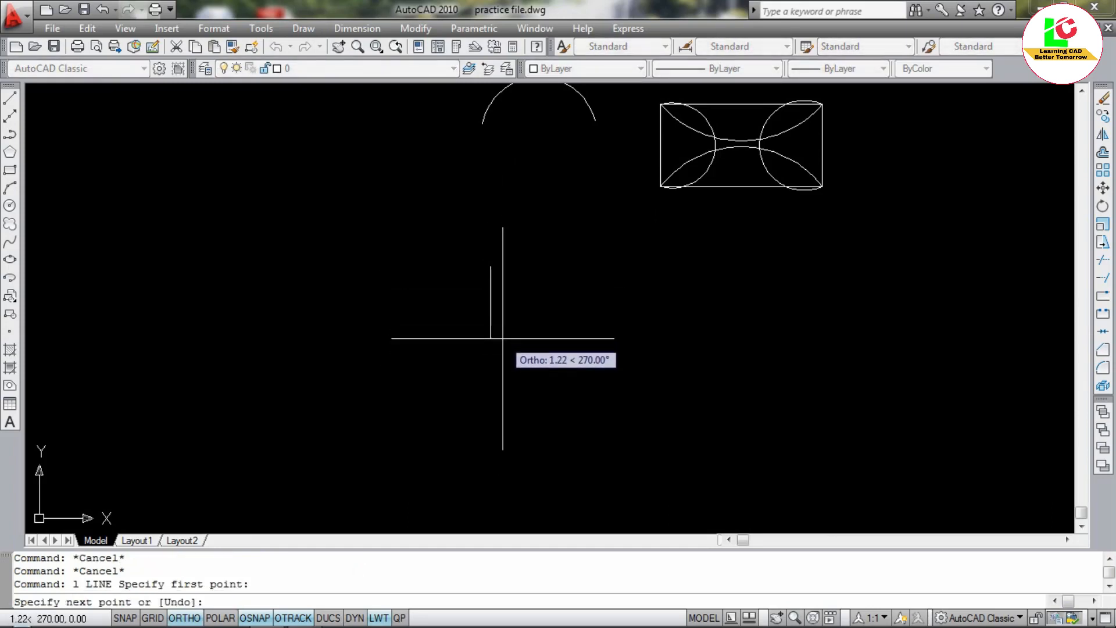
key("Return")
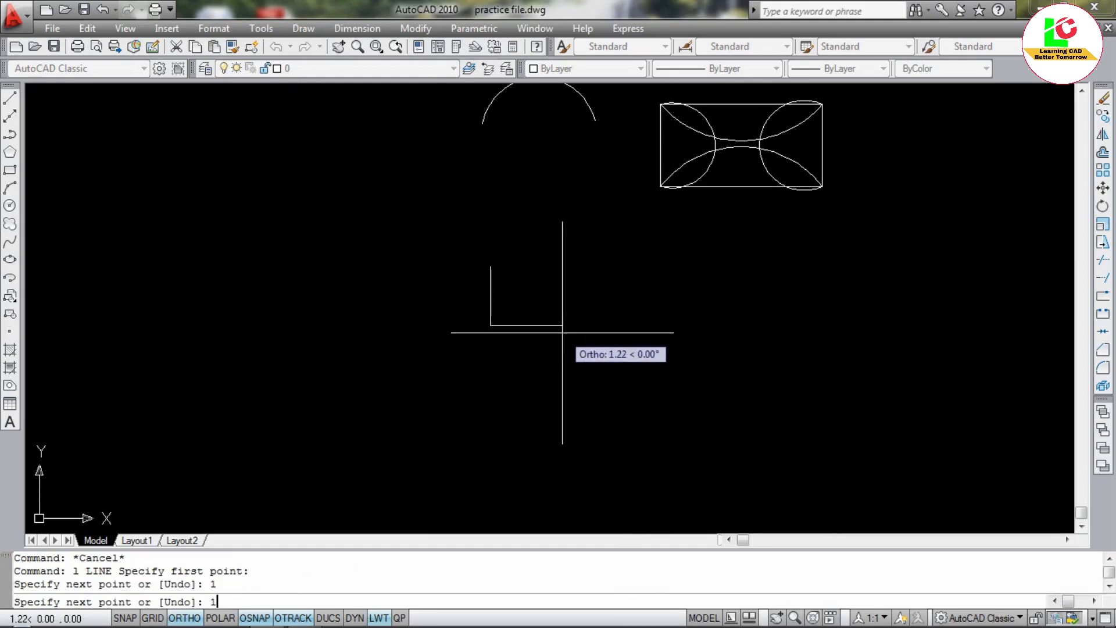
type("1")
key("Return")
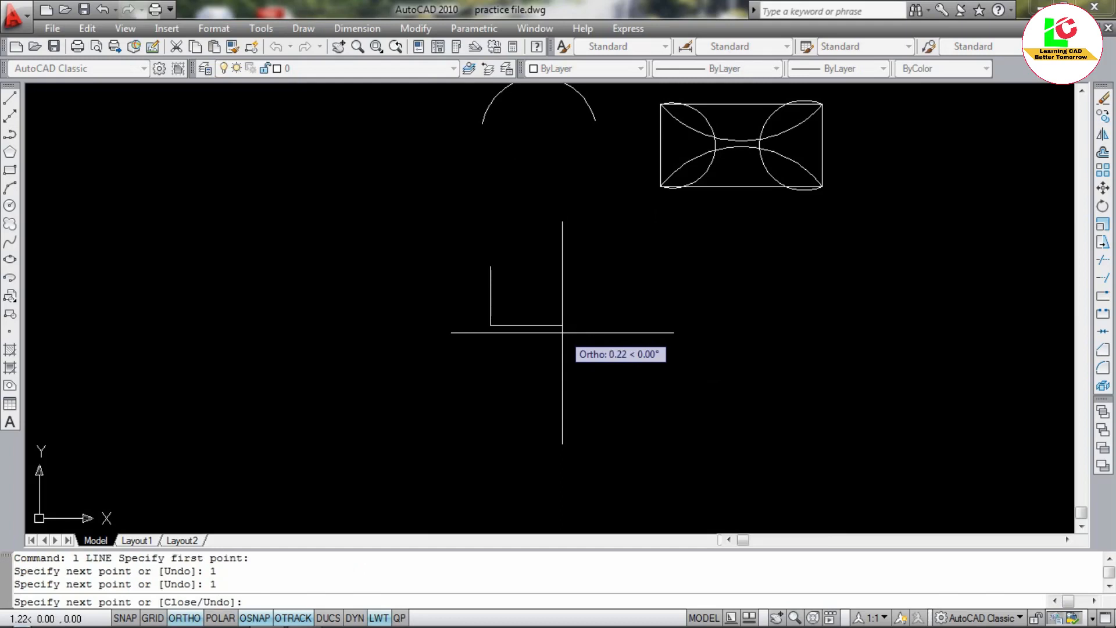
key("Escape")
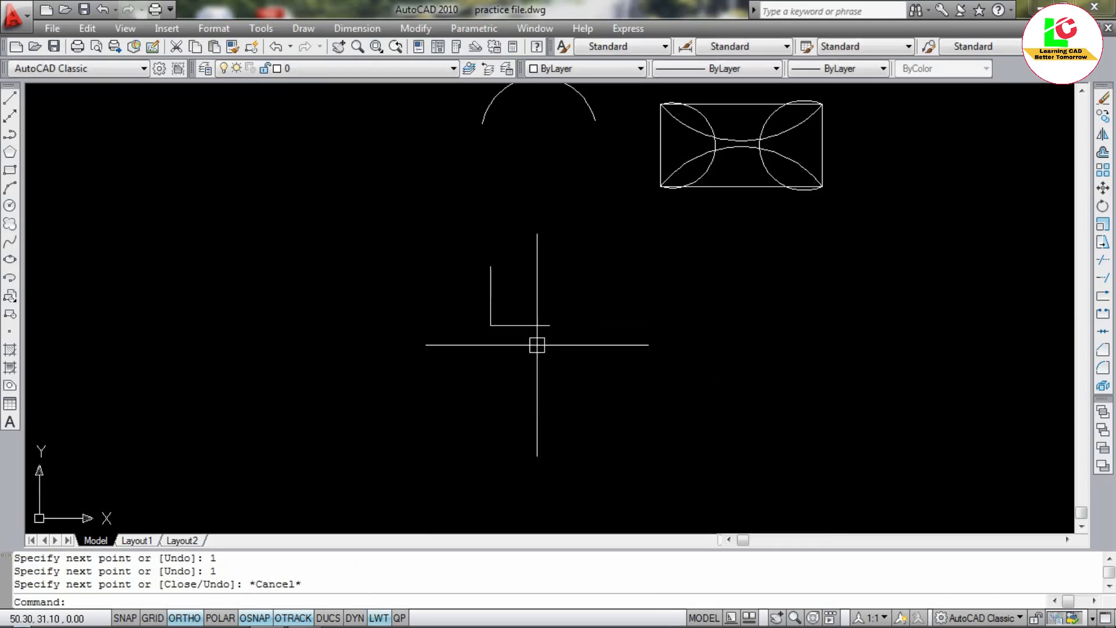
Draw an angle to the right of the L-shape: a line 1 unit to the left, continued with a segment at @1<45.
scroll(568, 304, "up", 1)
scroll(486, 317, "down", 2)
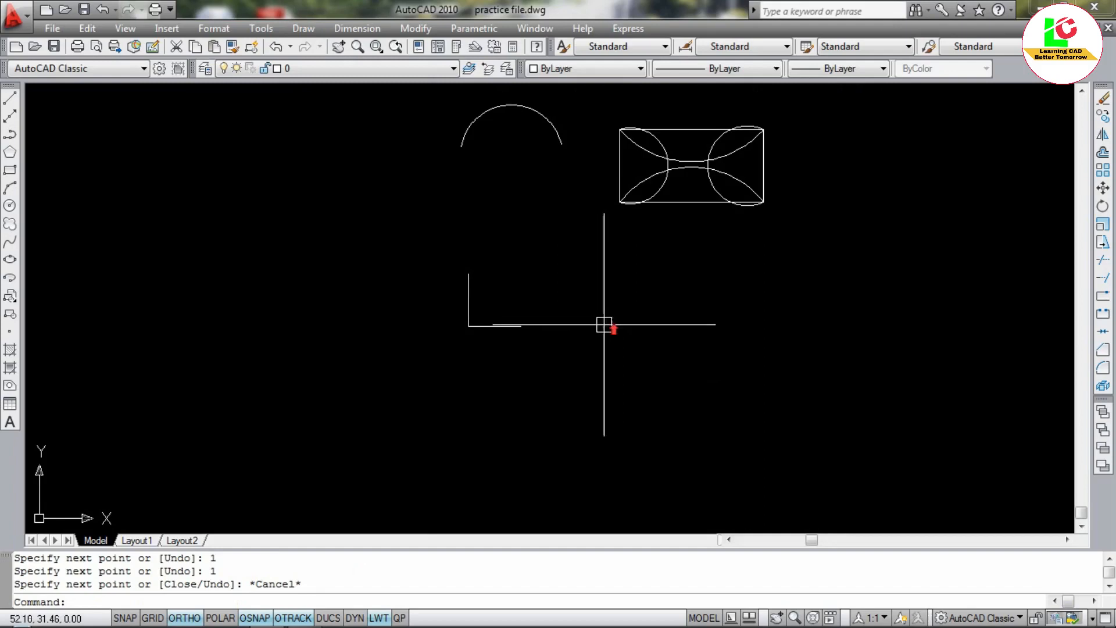
scroll(608, 326, "up", 1)
key("Return")
left_click(652, 316)
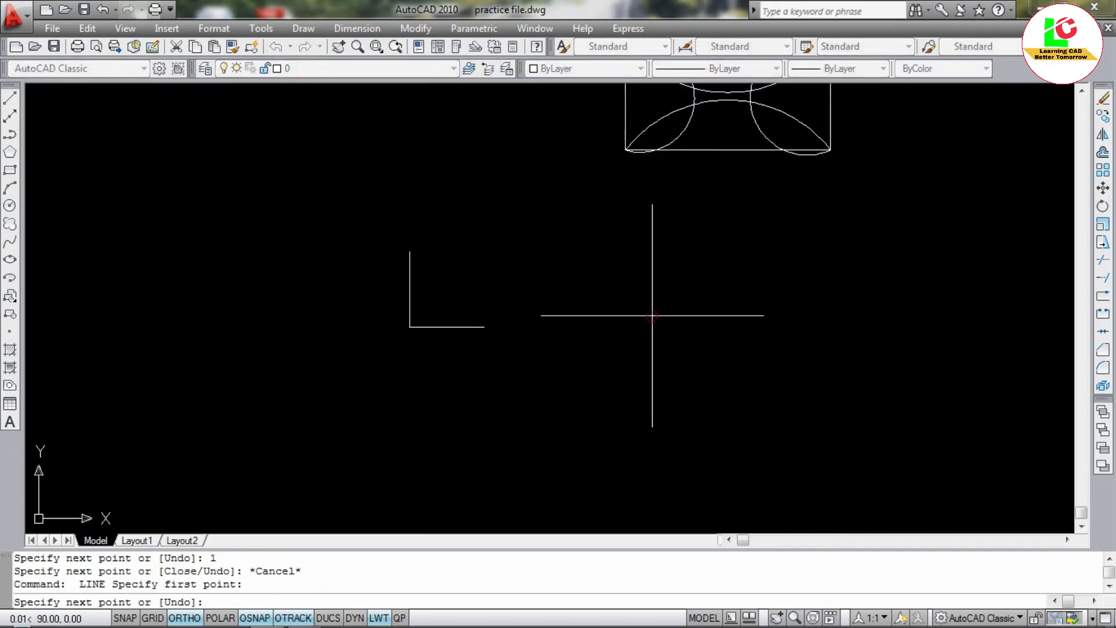
type("1")
key("Return")
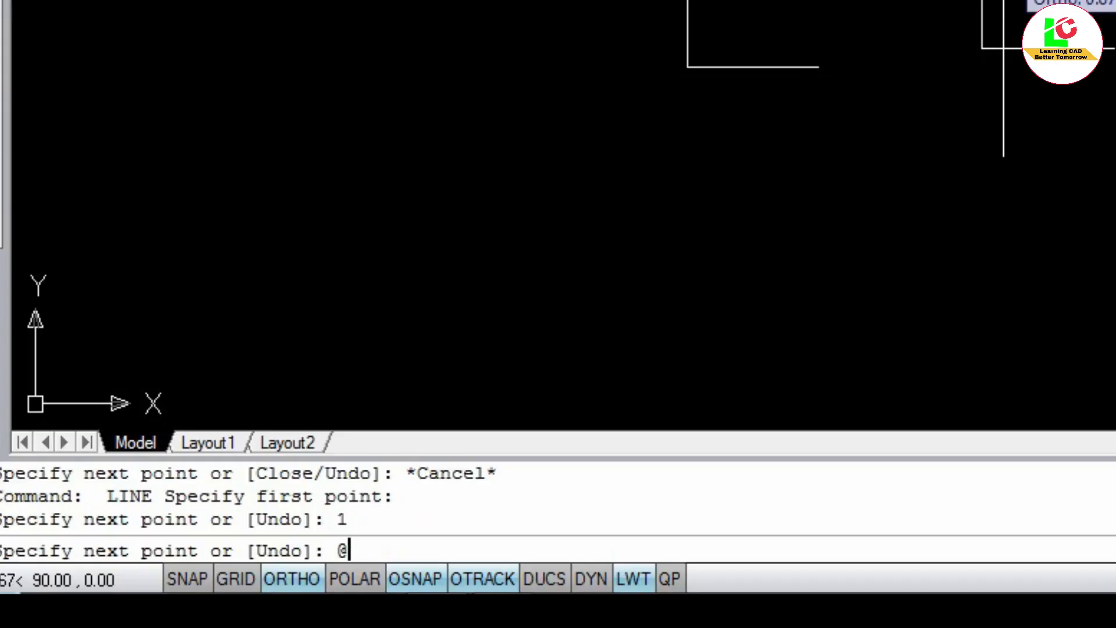
type("1<45")
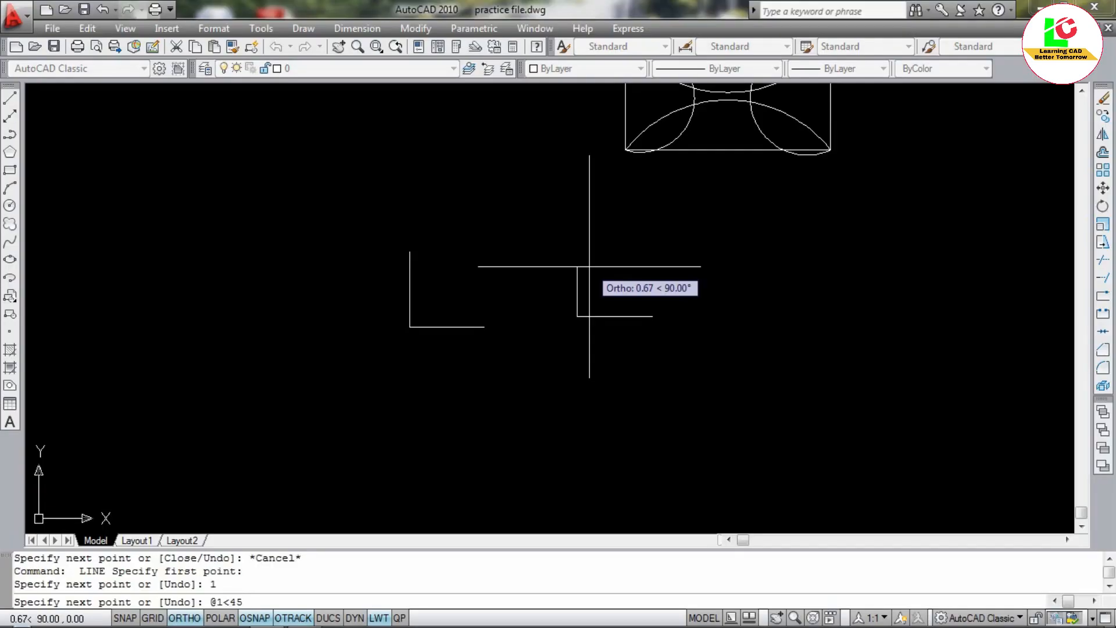
key("Return")
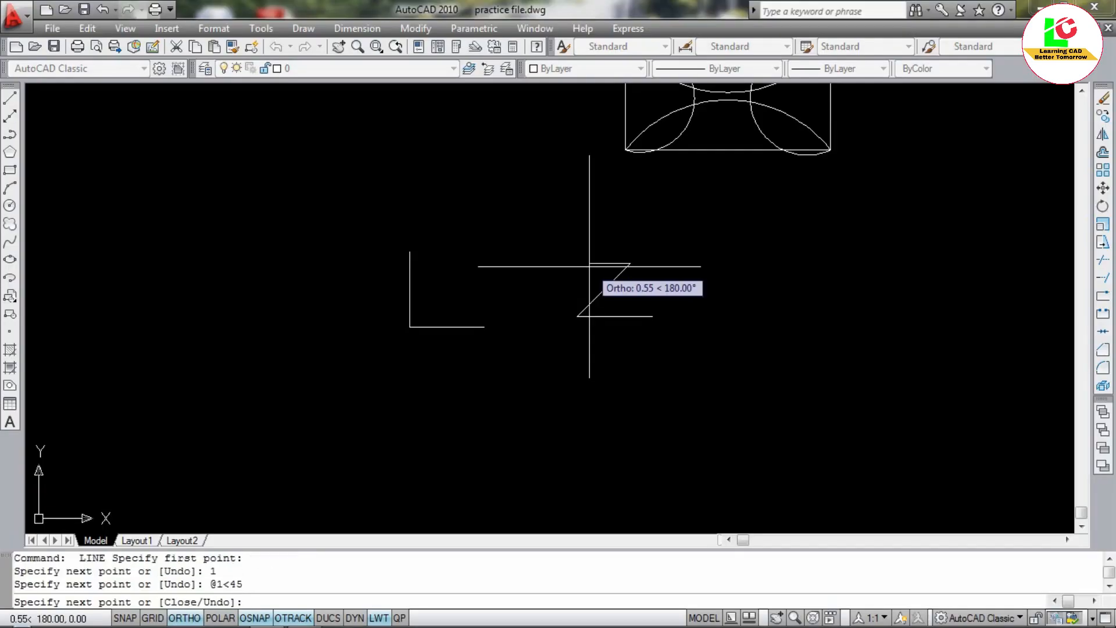
key("Escape")
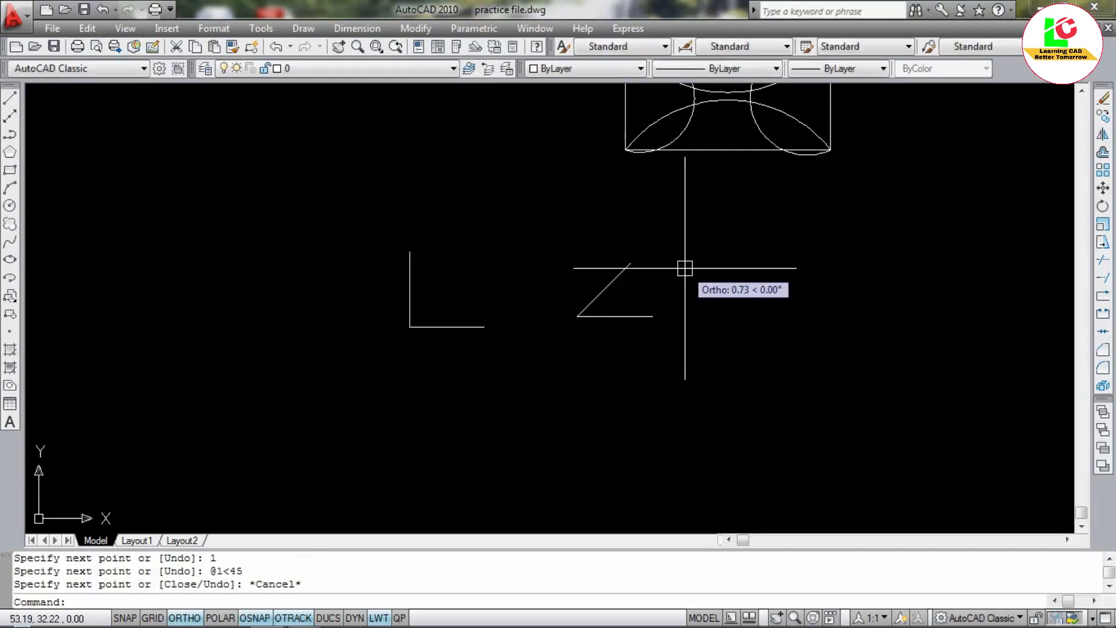
Draw a downward-opening angle beside the 45° one: a line 1 unit to the left, continued with a segment at @1<-45.
scroll(684, 318, "up", 2)
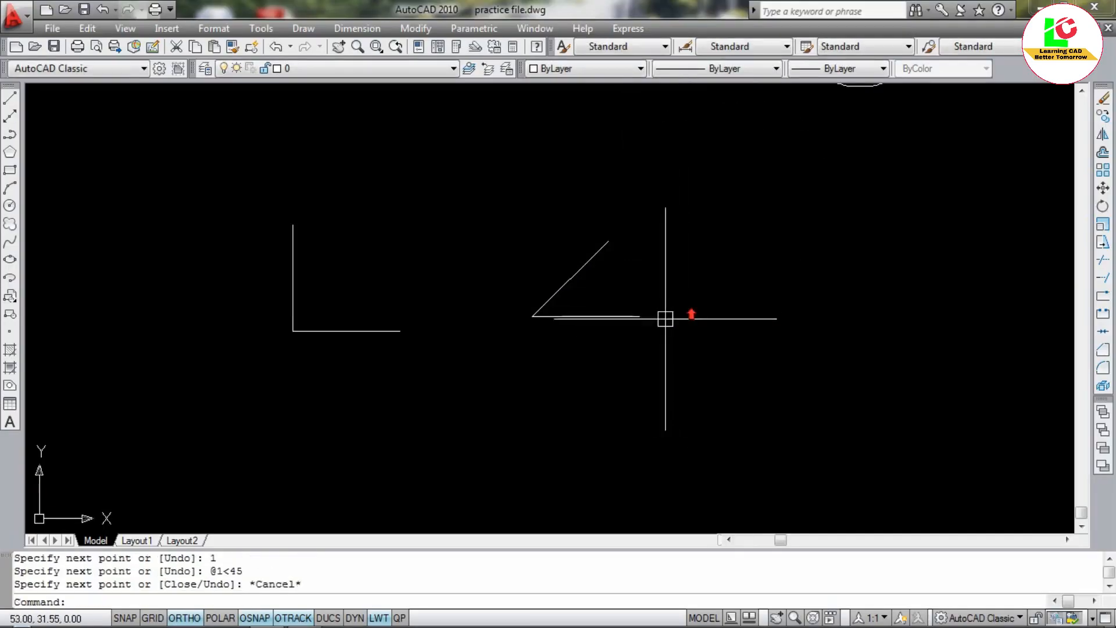
key("Return")
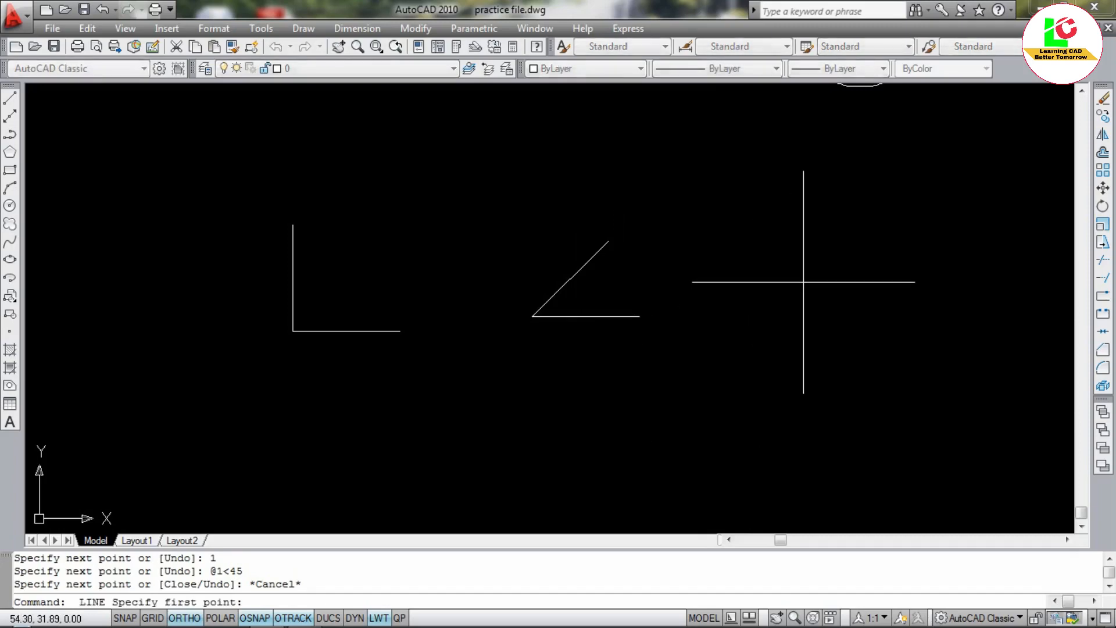
left_click(795, 298)
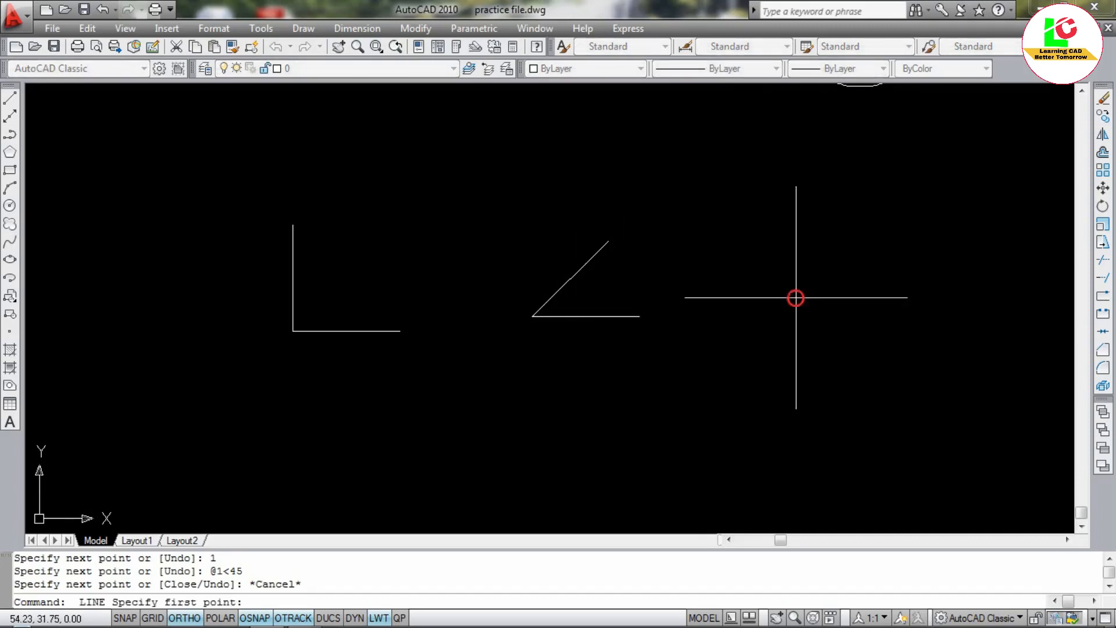
type("1")
key("Return")
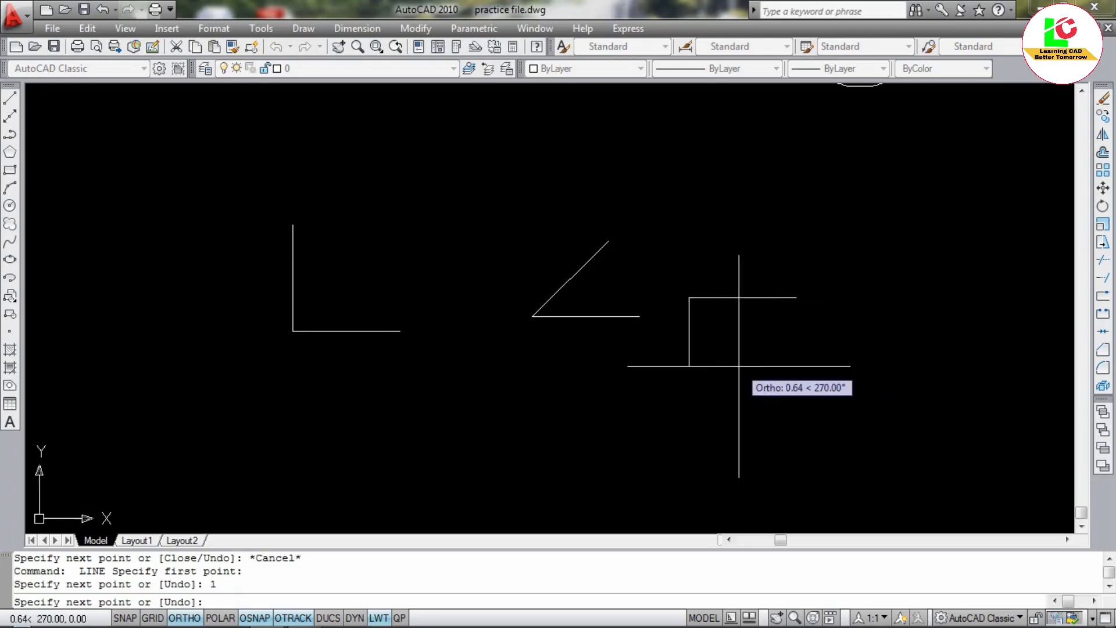
type("@1")
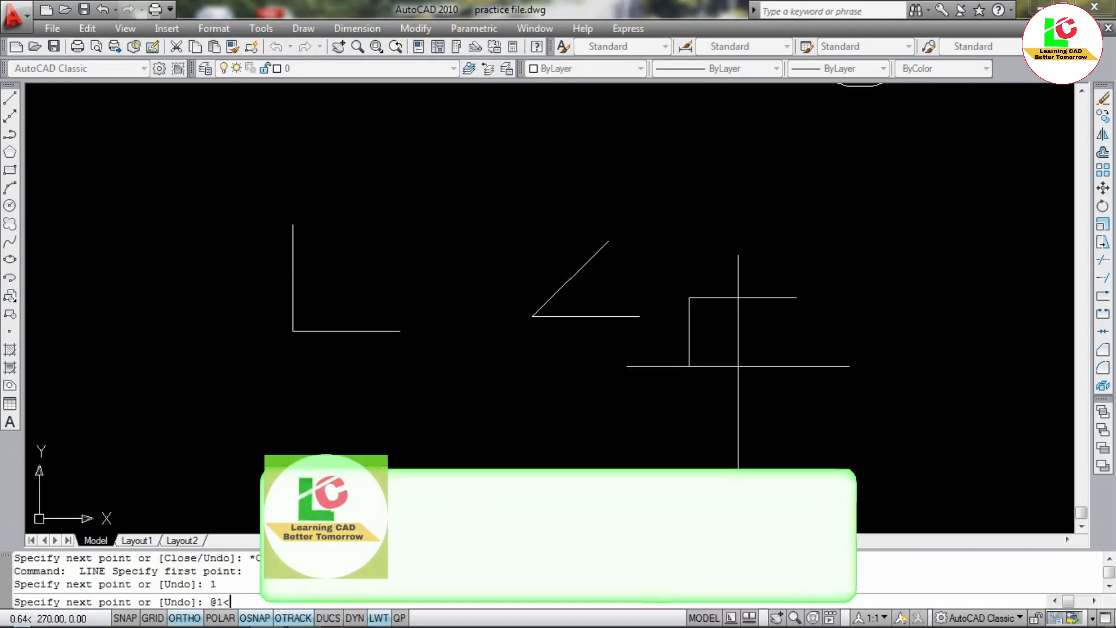
type("<-45")
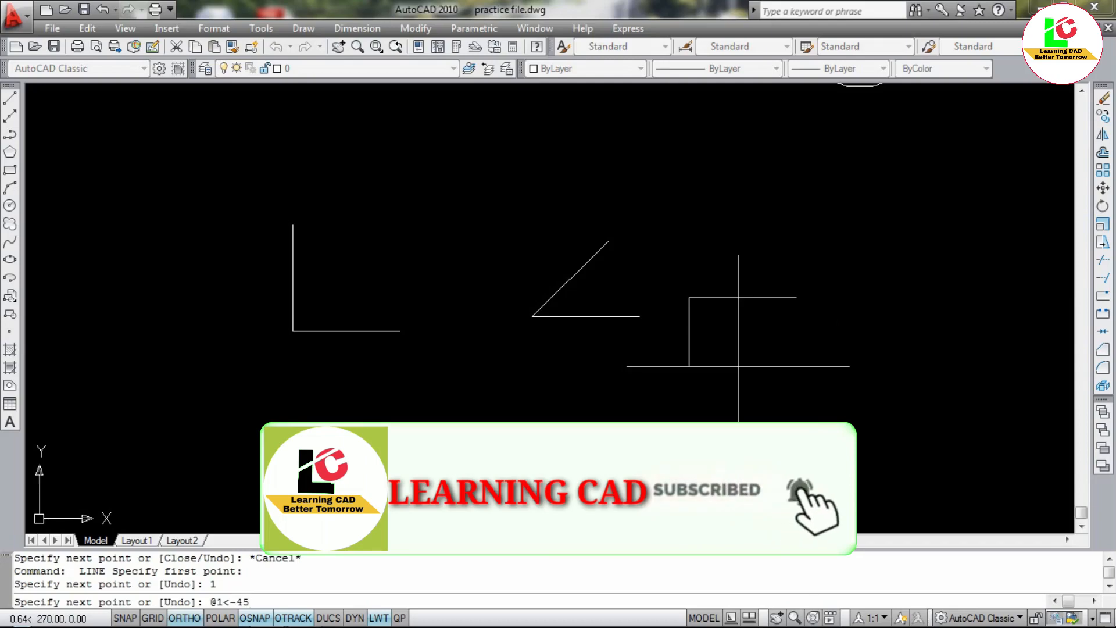
key("Return")
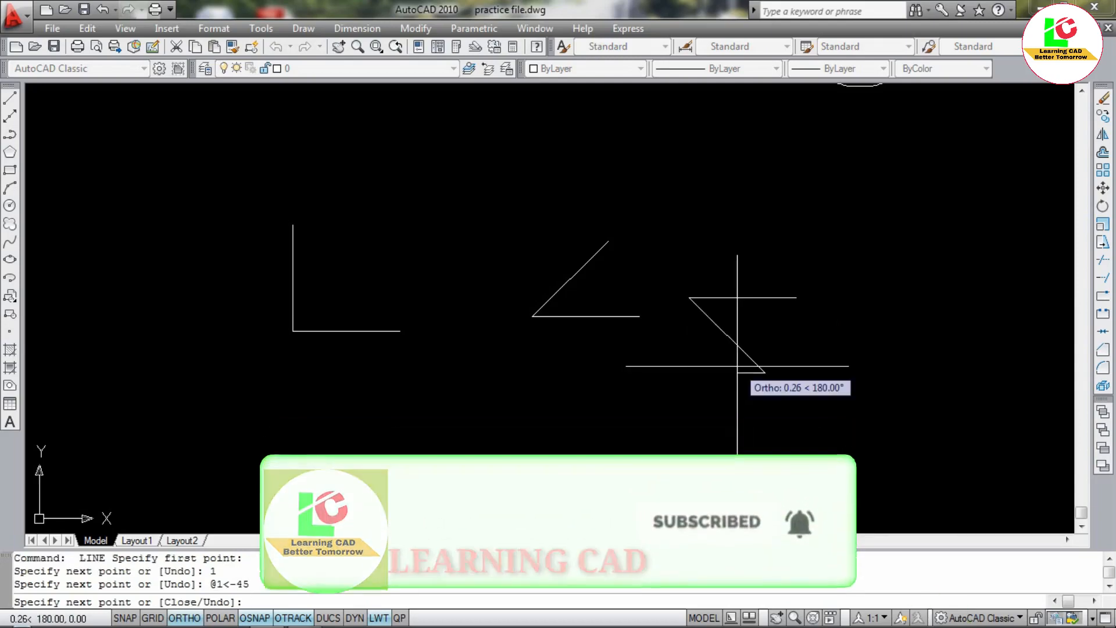
key("Escape")
Draw a second L-shape to the right of the two angles, with a 1-unit downward line and a 1-unit line to the right.
scroll(602, 294, "down", 2)
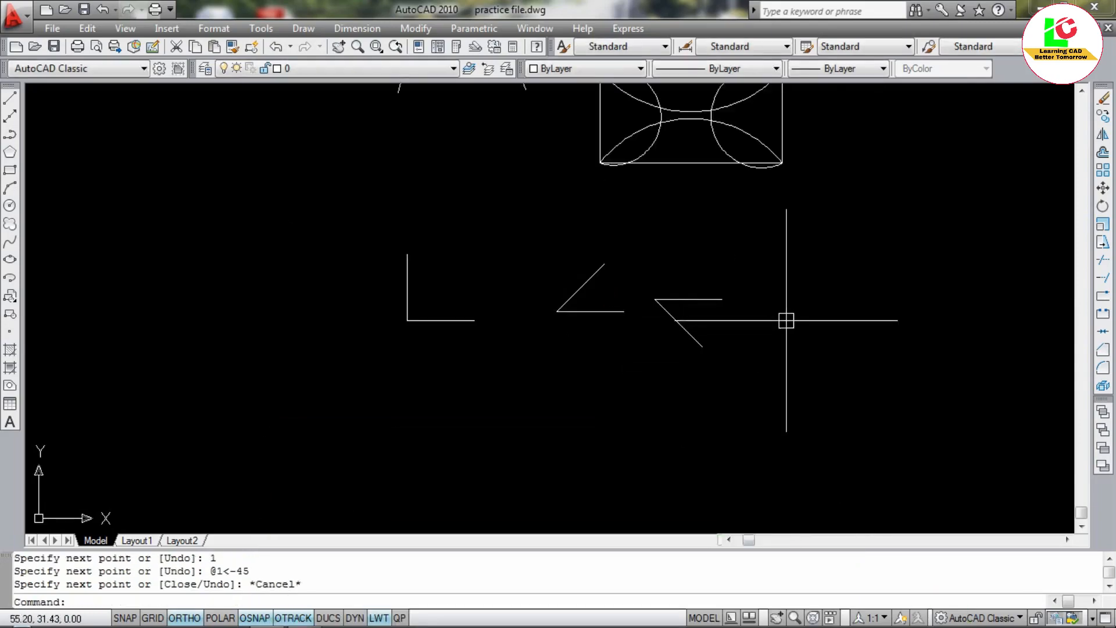
key("Escape")
type("l")
key("Return")
left_click(771, 265)
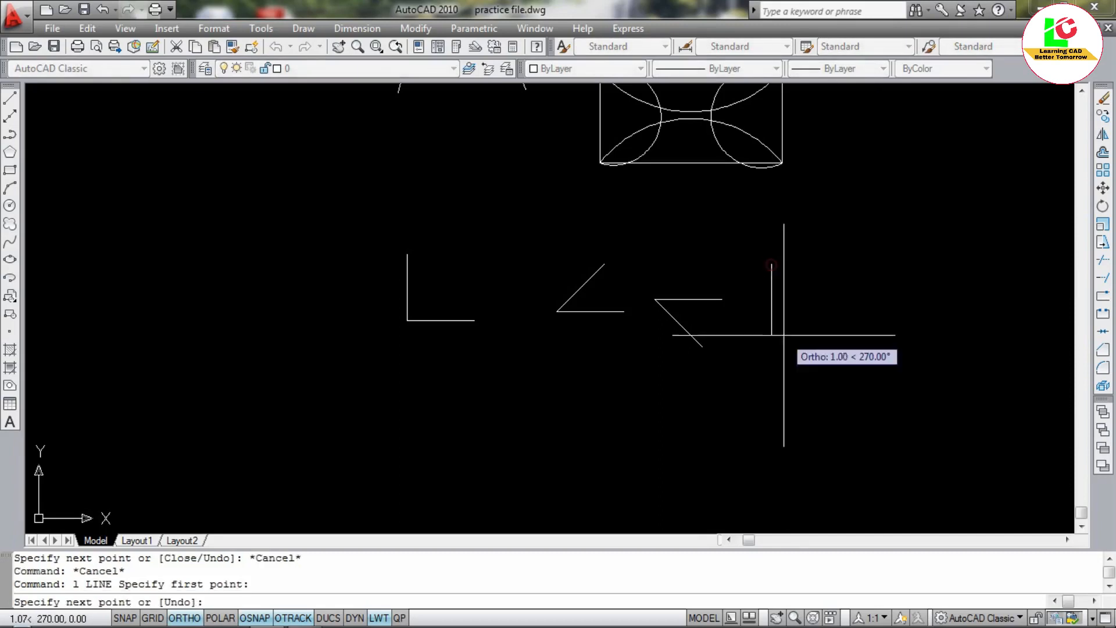
key("Return")
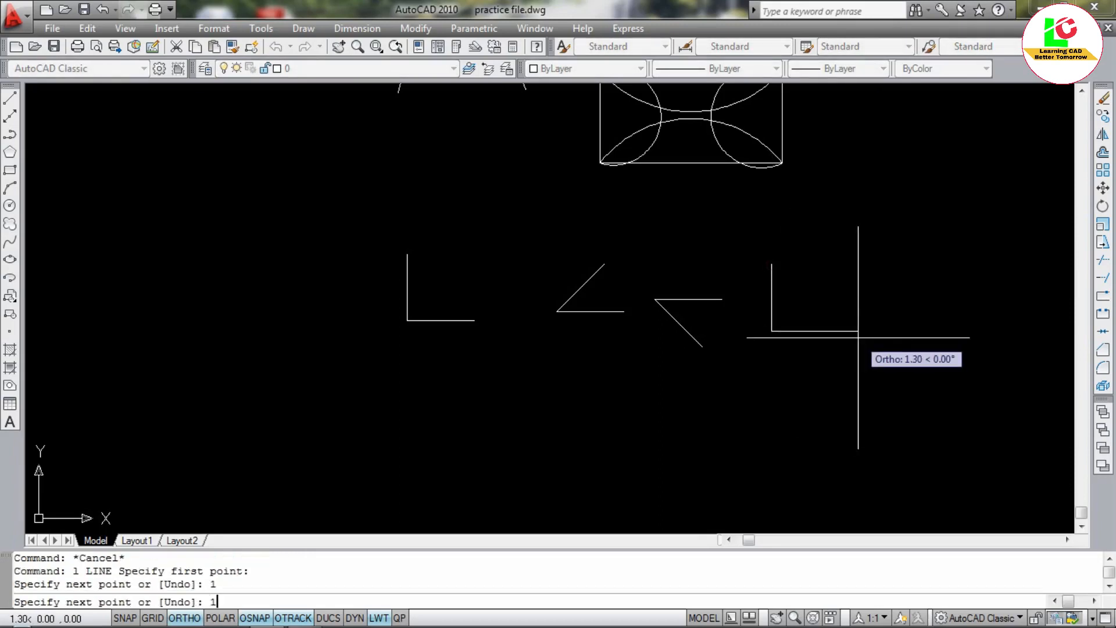
type("1")
key("Return")
key("Escape")
Draw a third L-shape at the right end of the row, using 1-unit segments downward and to the right.
scroll(625, 331, "down", 2)
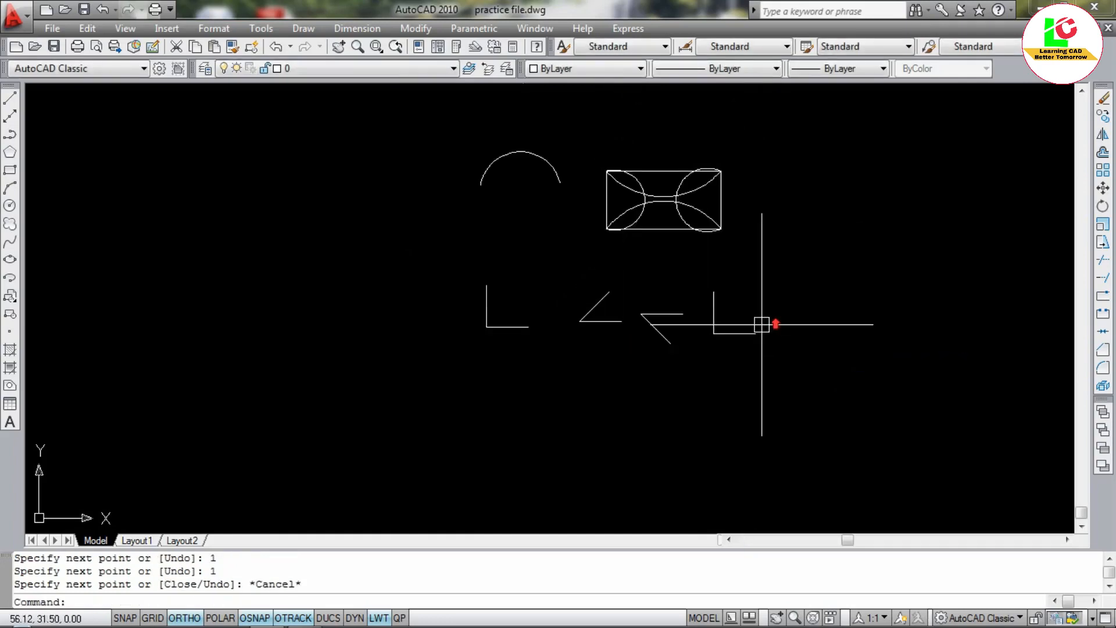
scroll(762, 324, "up", 2)
key("Return")
left_click(803, 275)
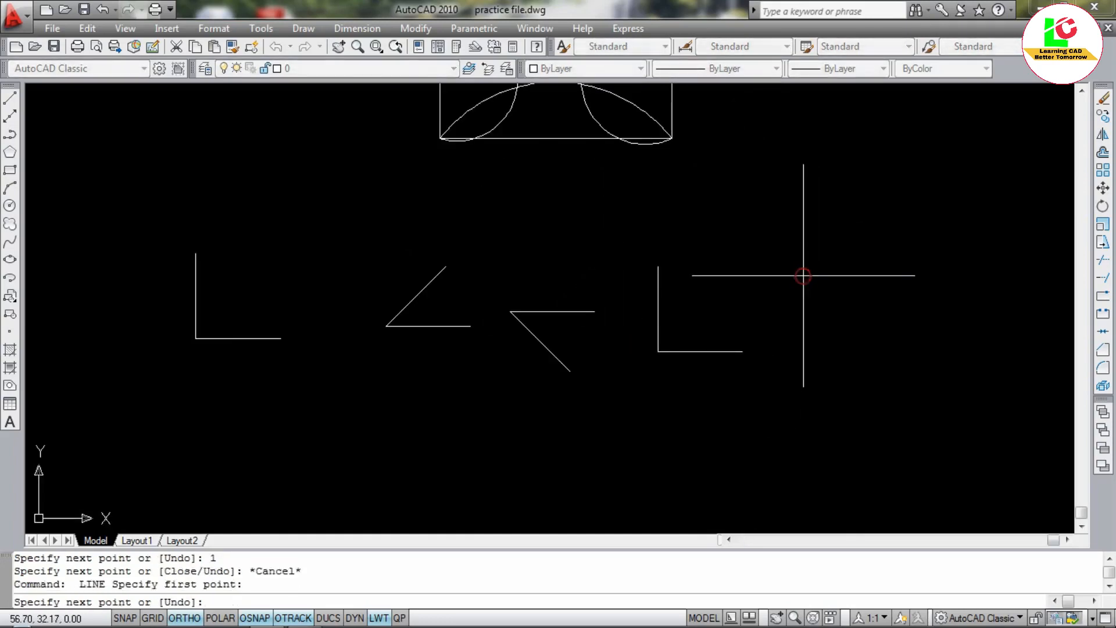
type("1")
key("Return")
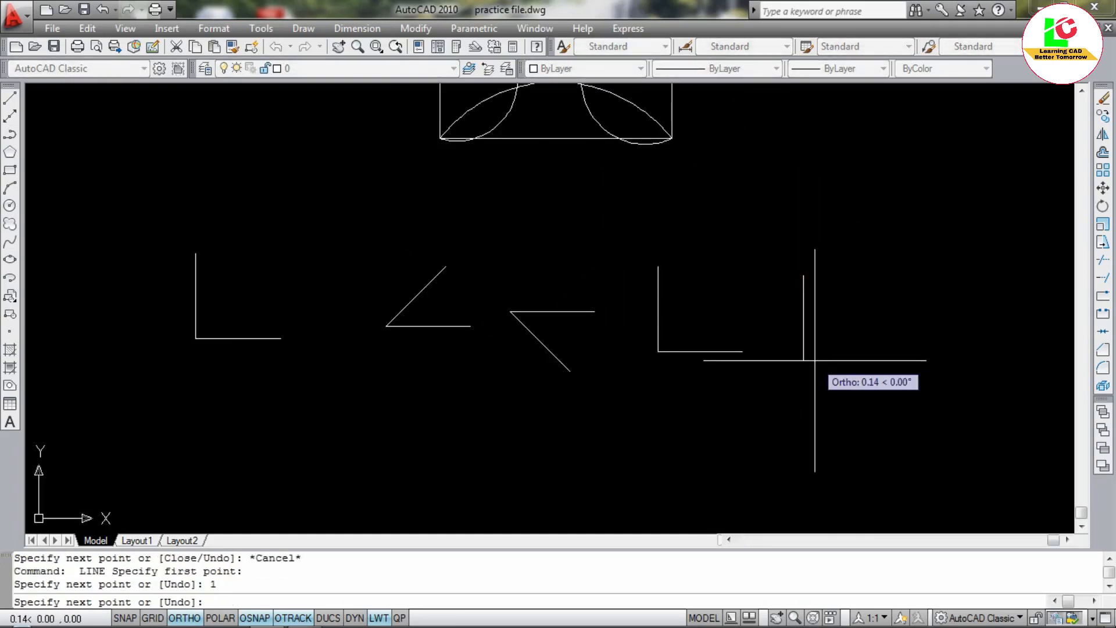
type("1")
key("Return")
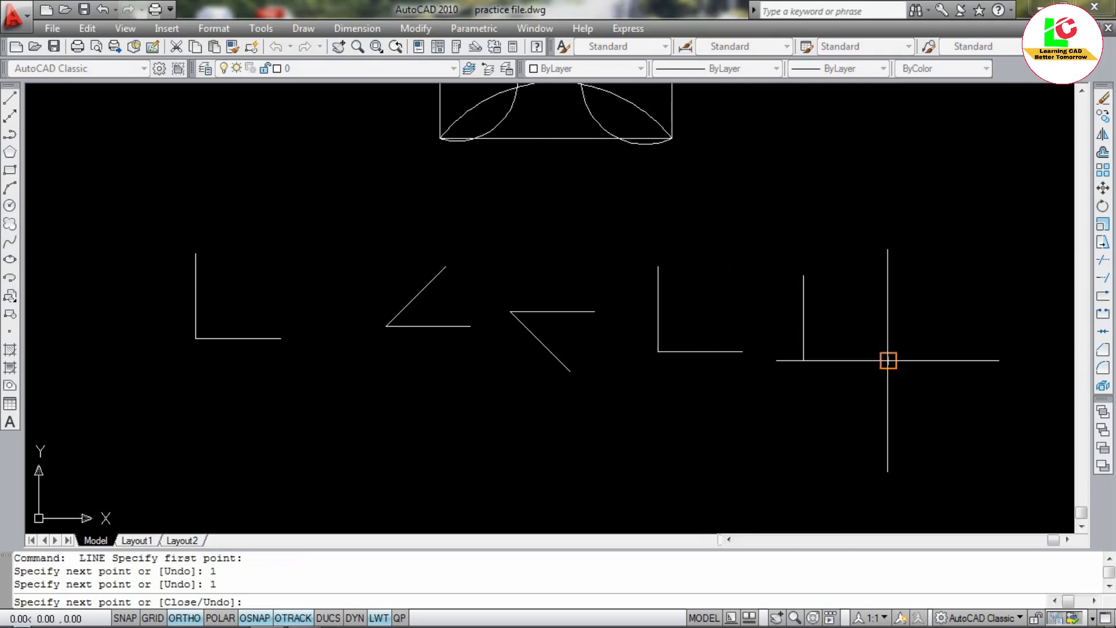
key("Escape")
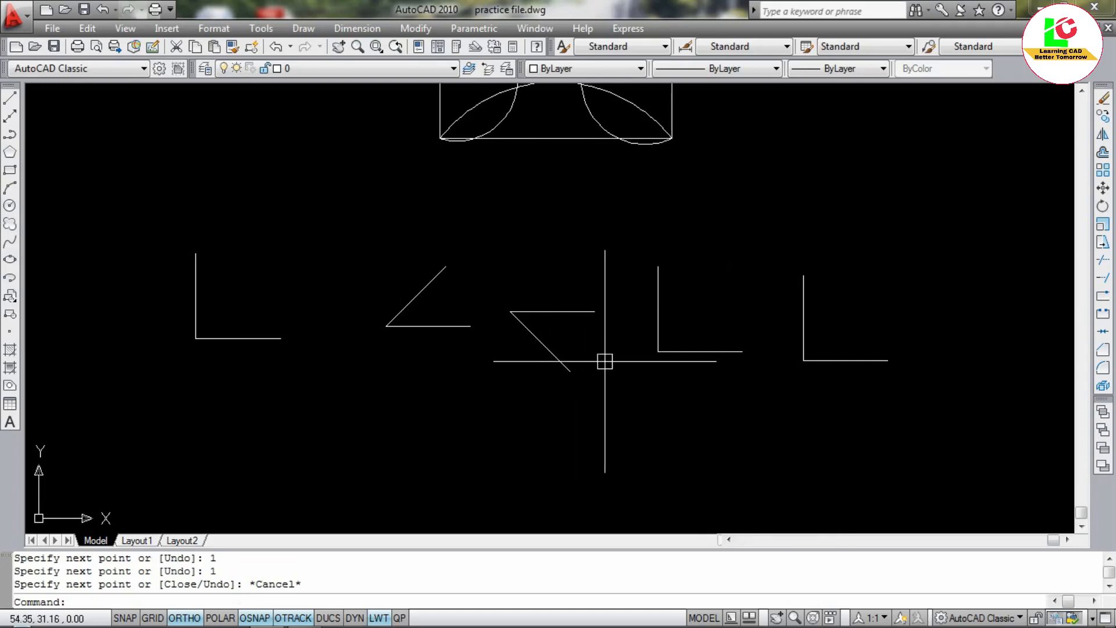
Draw a Start, Center, End arc on the leftmost L-shape, from its horizontal line's right end, centred on the corner, to the vertical line's upper end.
scroll(604, 366, "down", 2)
scroll(407, 317, "up", 2)
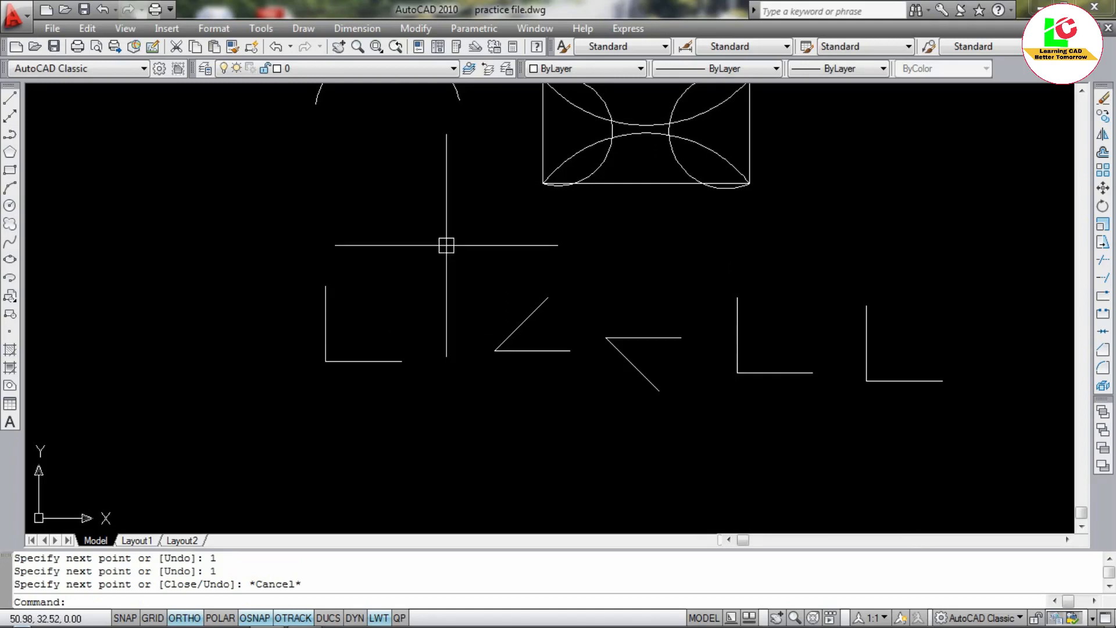
left_click(303, 28)
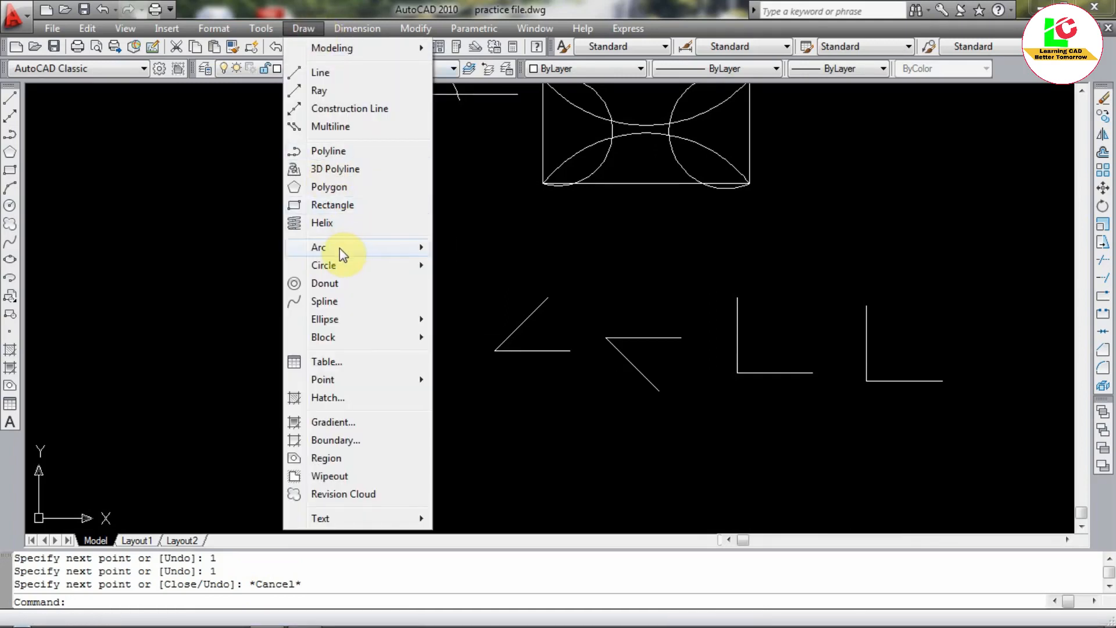
mouse_move(339, 250)
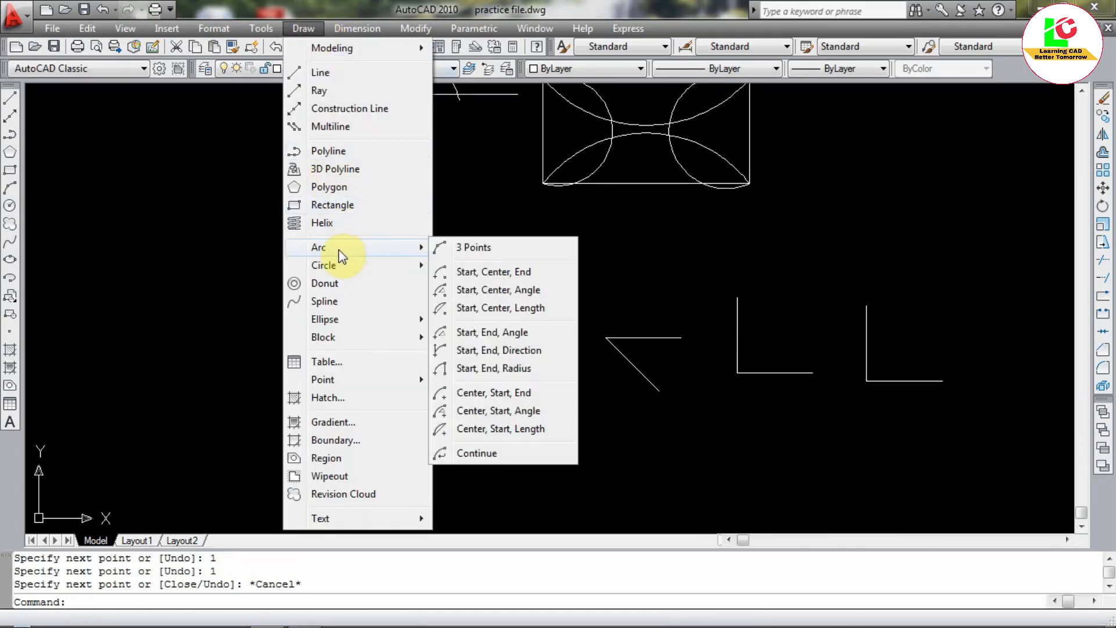
left_click(484, 273)
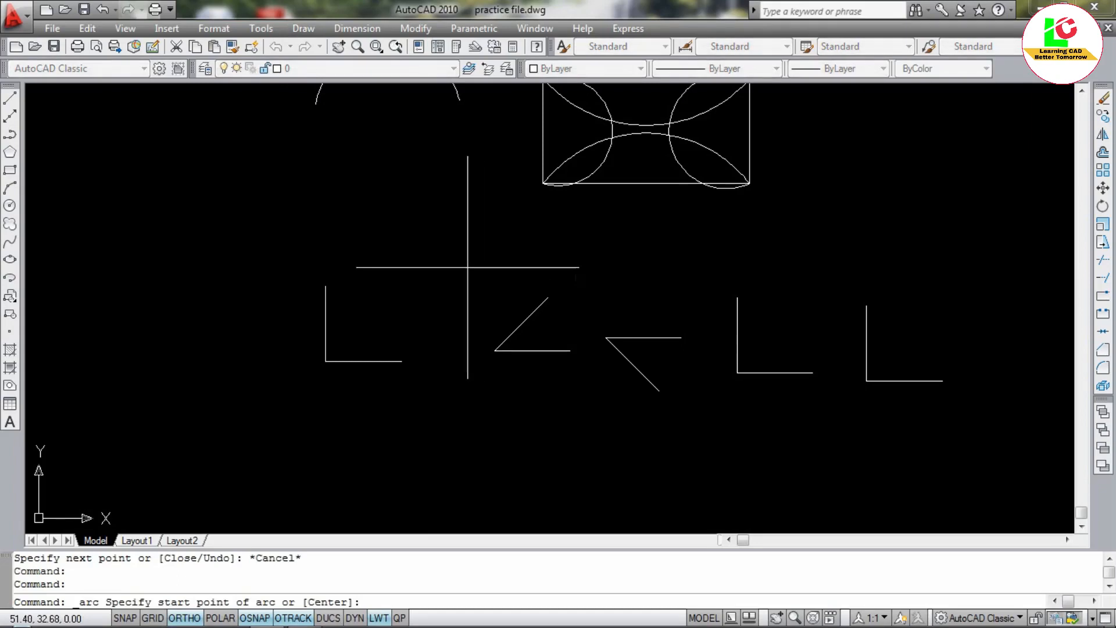
left_click(400, 361)
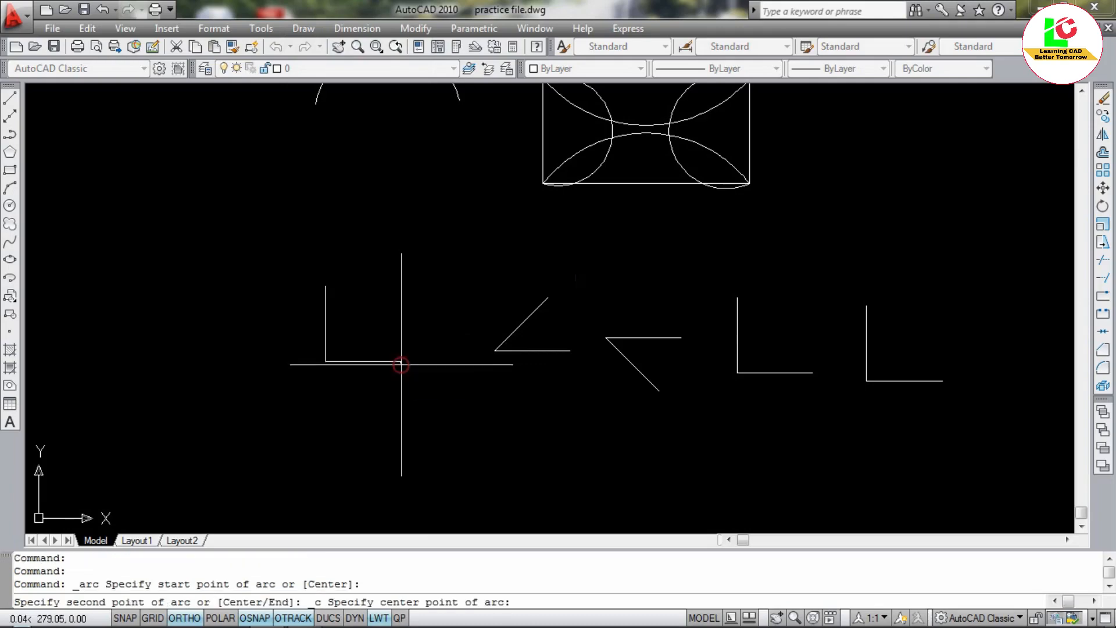
left_click(326, 361)
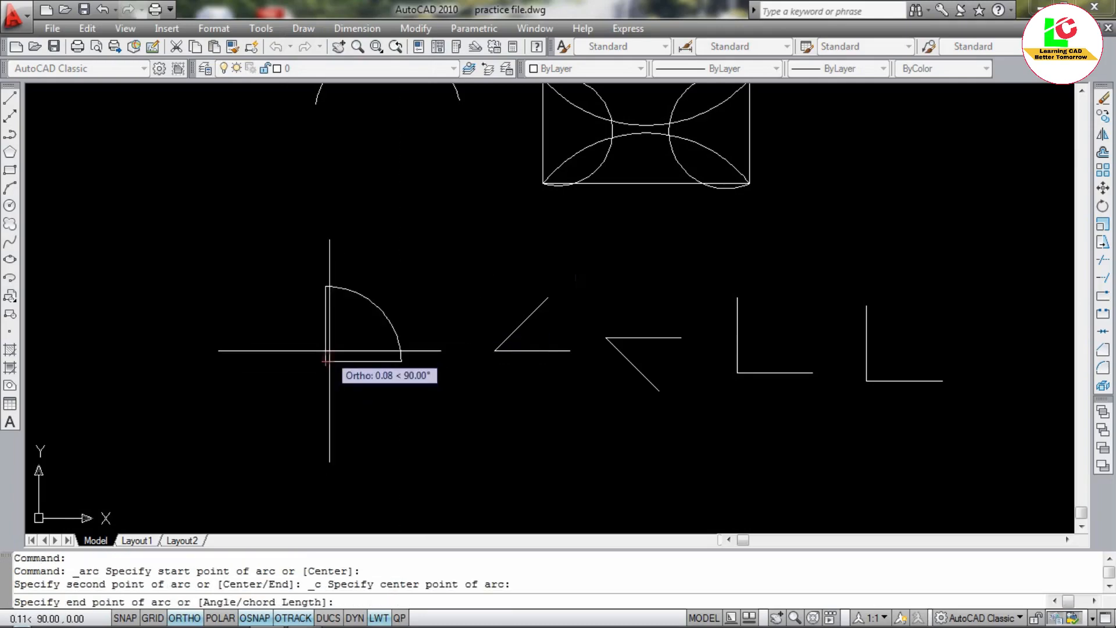
left_click(326, 285)
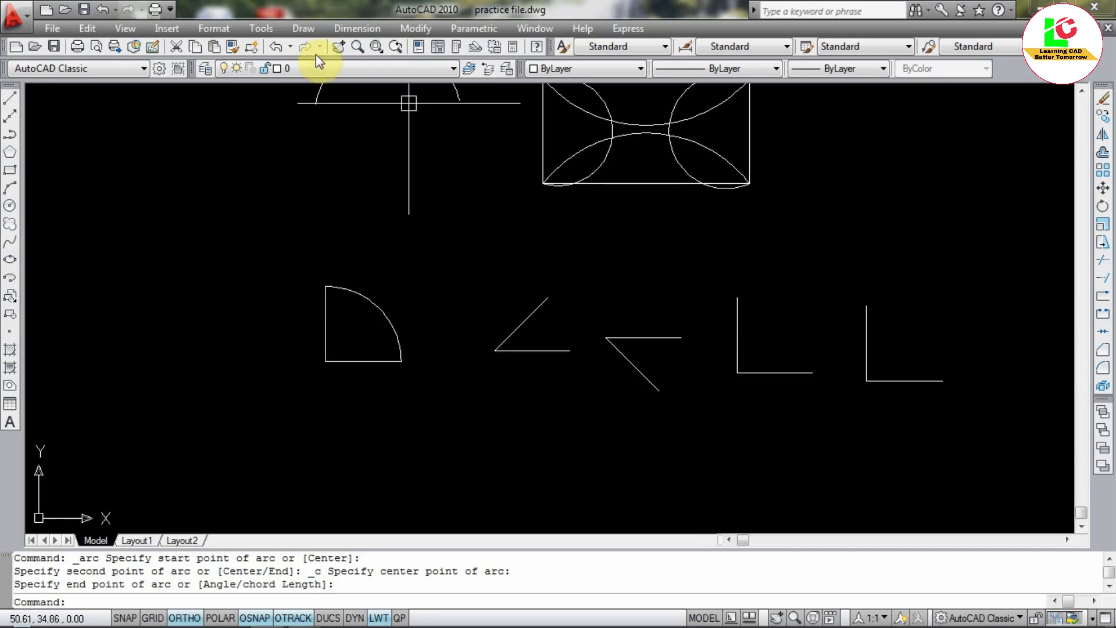
Draw a Start, Center, Angle arc on the 45° angle, from the horizontal line's right end, centred on the vertex, to the sloped line's upper end.
left_click(308, 30)
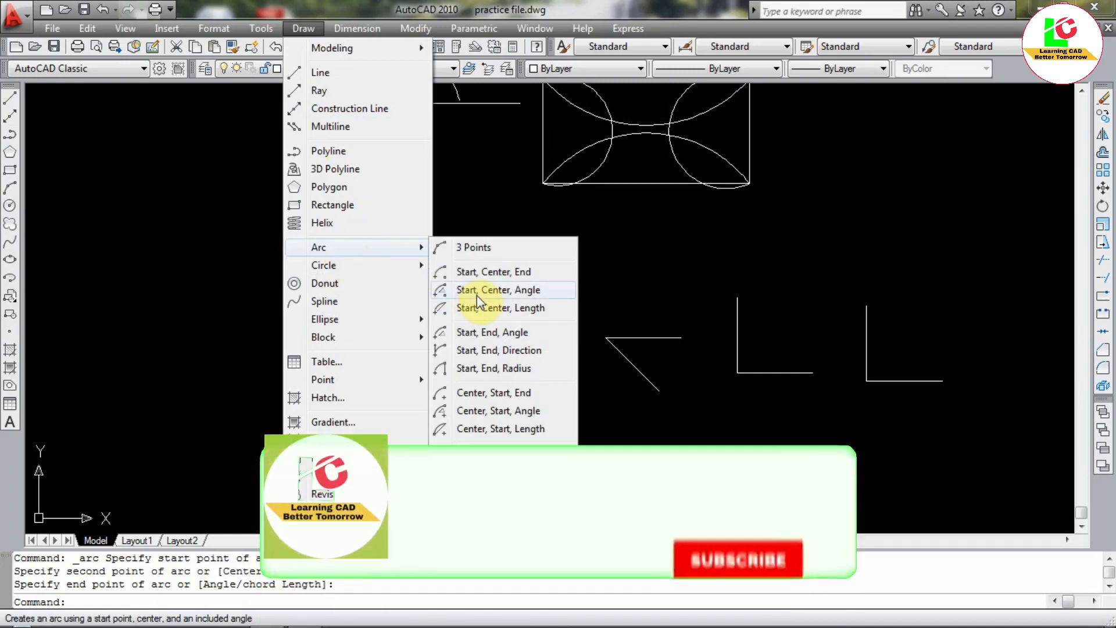
left_click(479, 293)
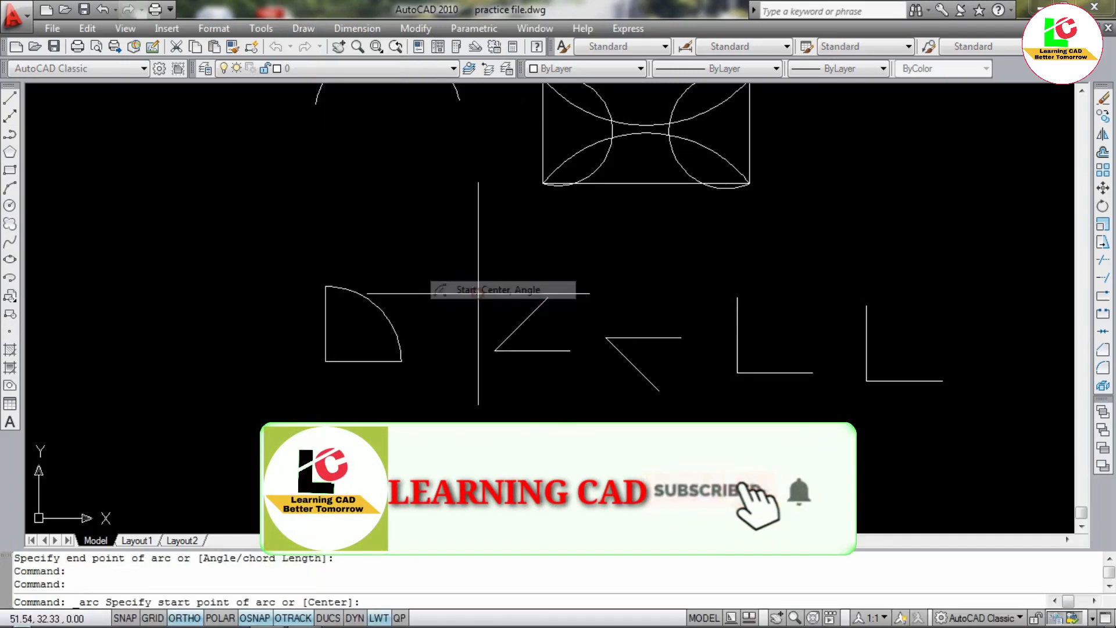
left_click(569, 351)
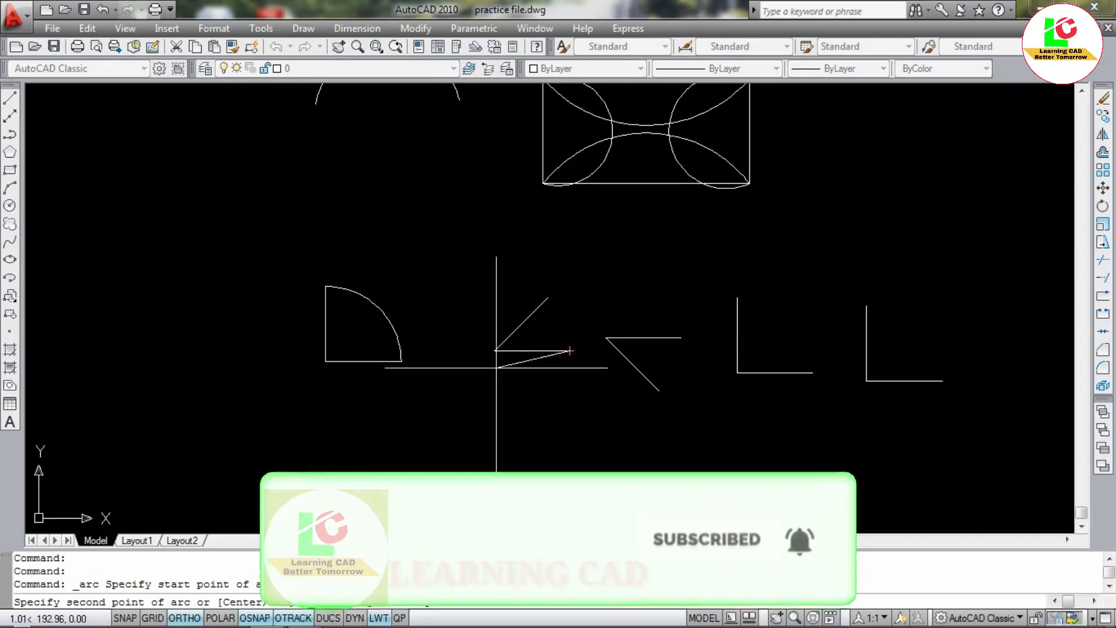
left_click(495, 350)
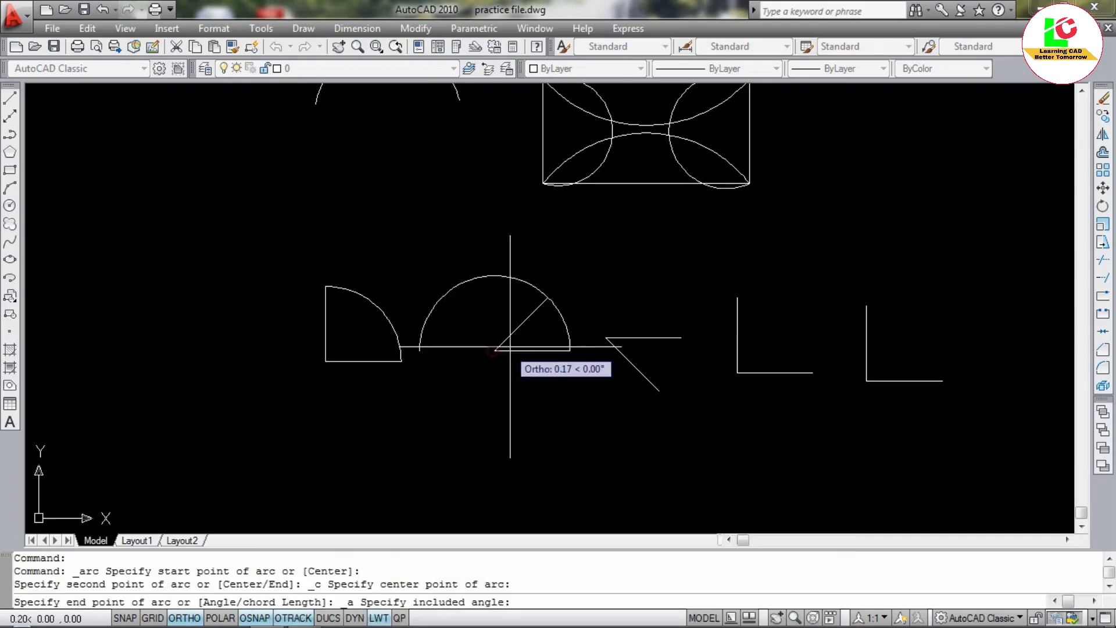
left_click(547, 298)
Draw a Start, Center, Length arc on the downward angle, from the sloped line's lower end, centred on the vertex, to the horizontal line's right end.
scroll(576, 337, "up", 2)
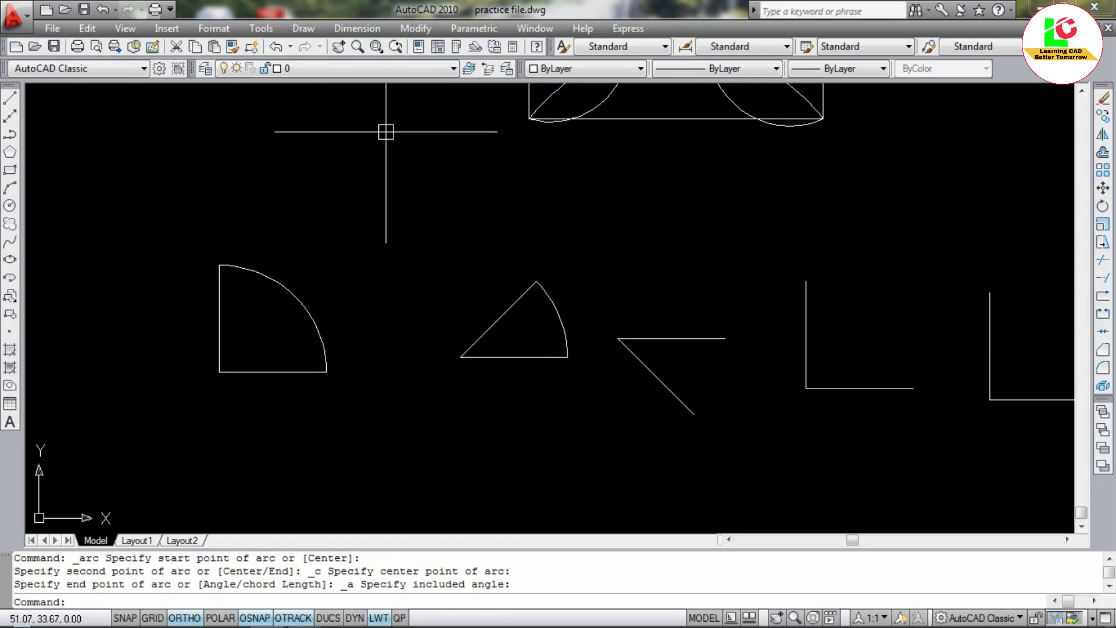
left_click(304, 28)
mouse_move(361, 253)
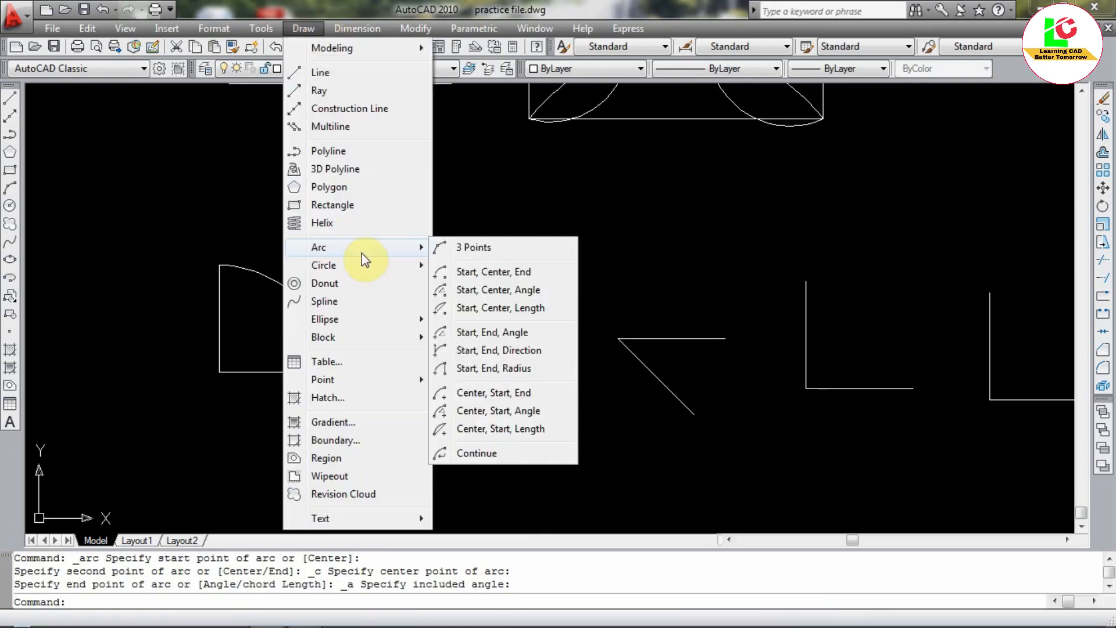
left_click(497, 308)
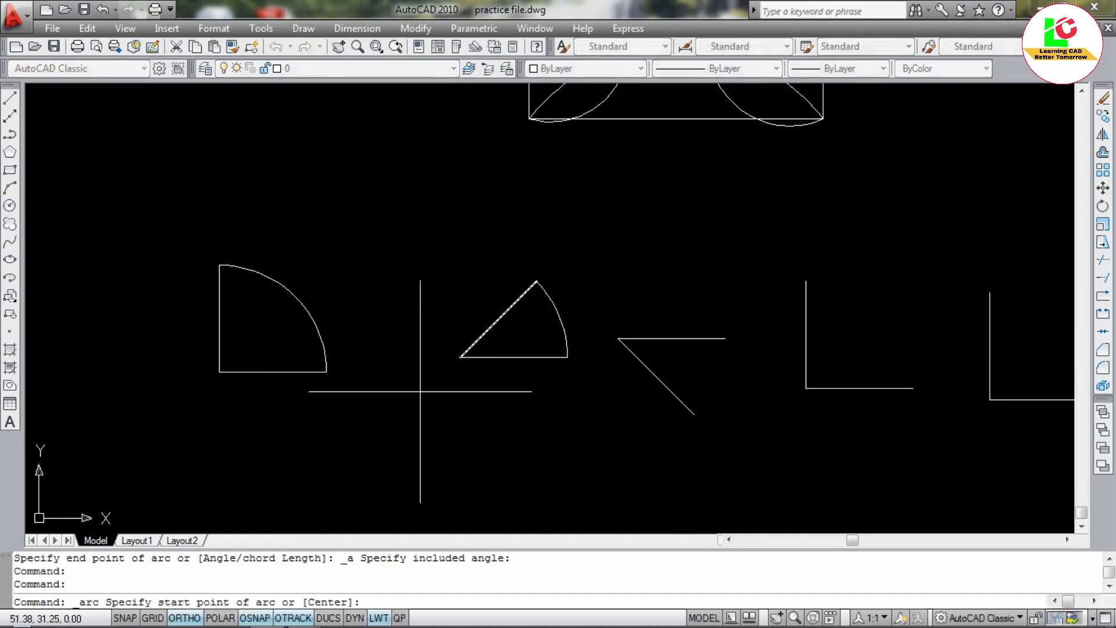
left_click(693, 413)
left_click(618, 338)
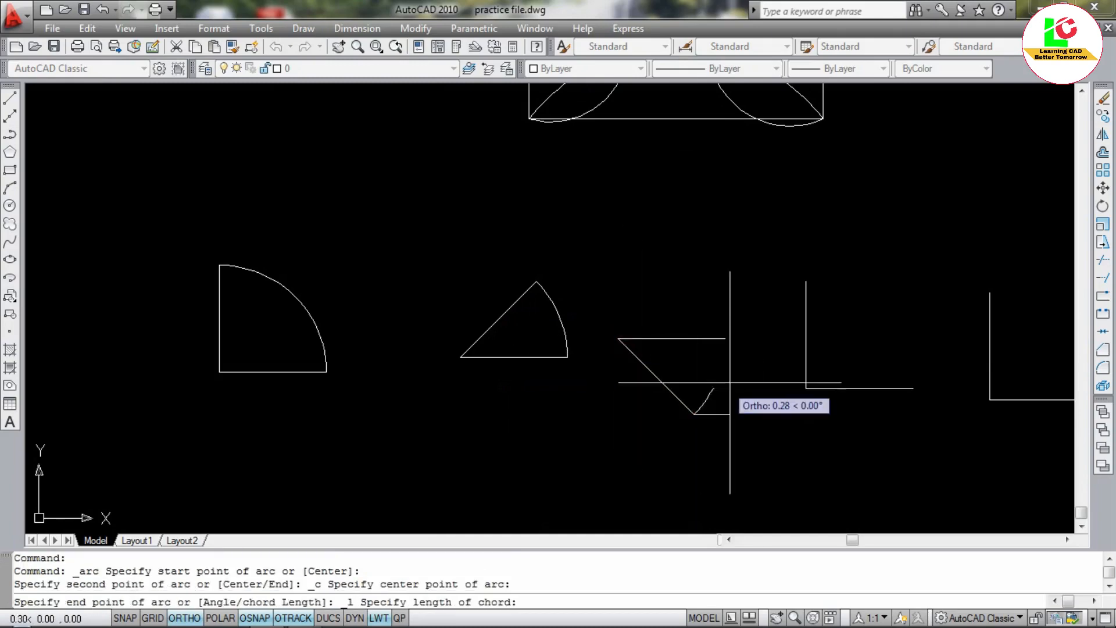
left_click(725, 338)
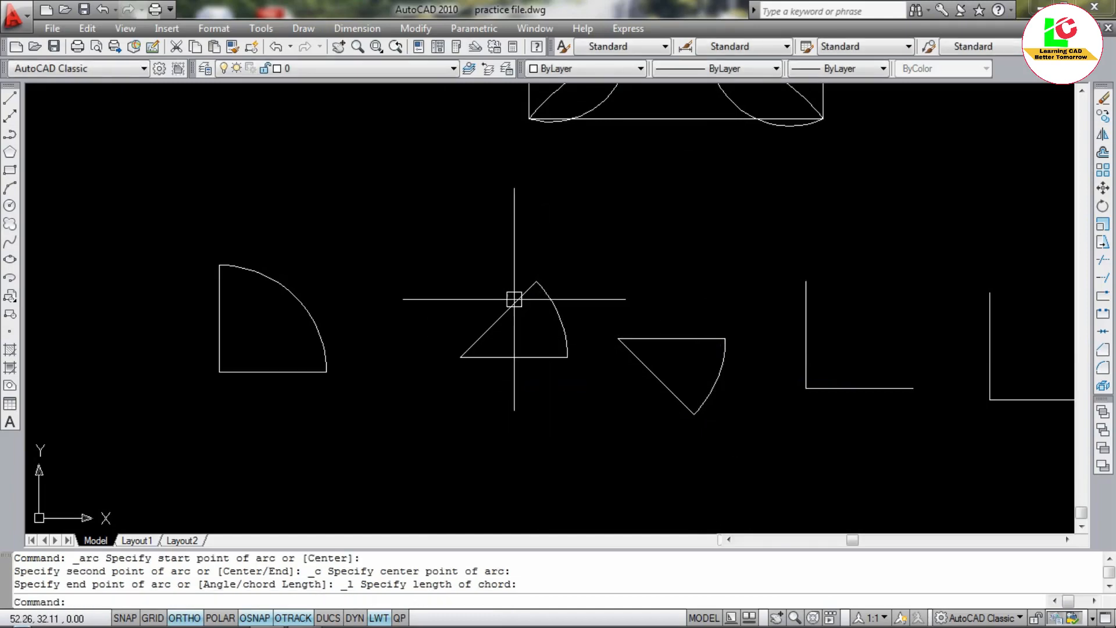
Draw a Start, End, Angle arc on the second L-shape, from its horizontal line's right end to its vertical line's upper end, picking the angle with Ortho off.
scroll(487, 262, "down", 2)
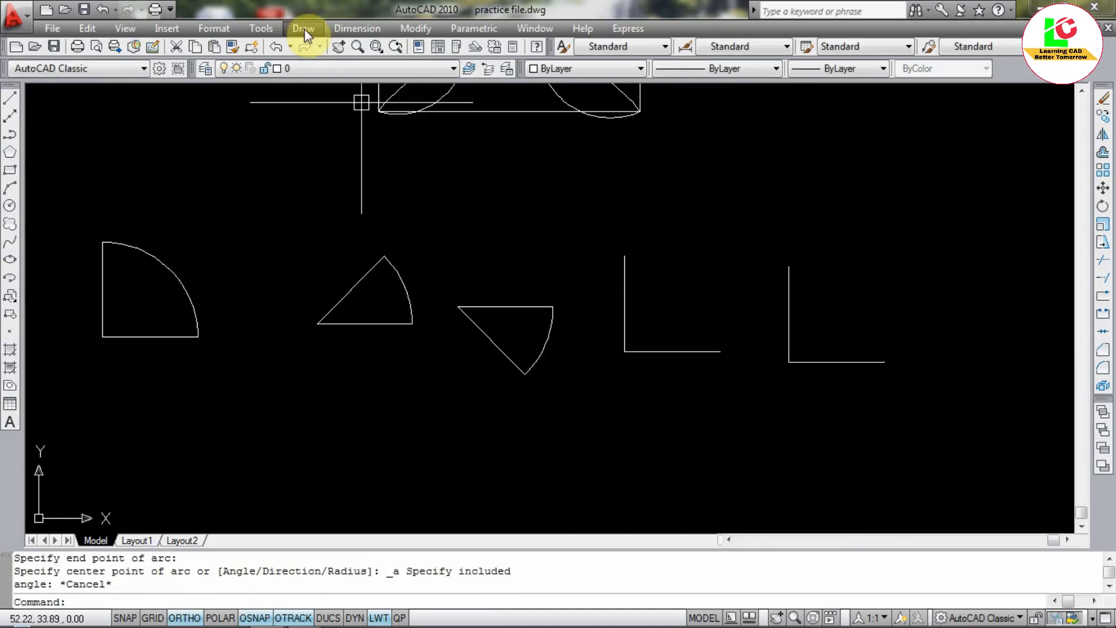
left_click(305, 29)
mouse_move(360, 247)
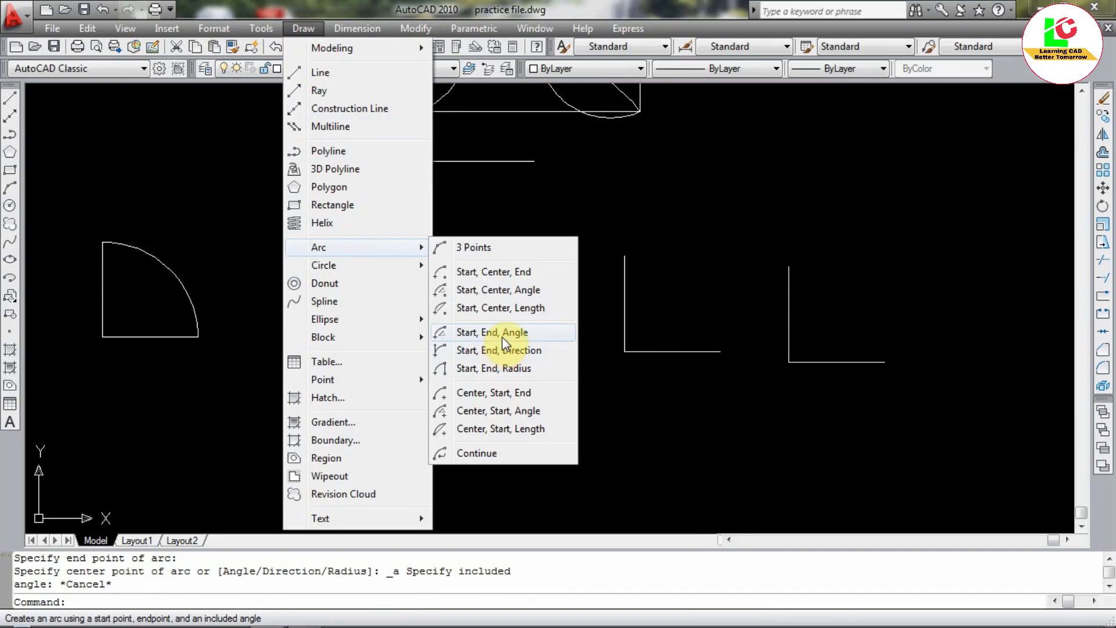
left_click(500, 335)
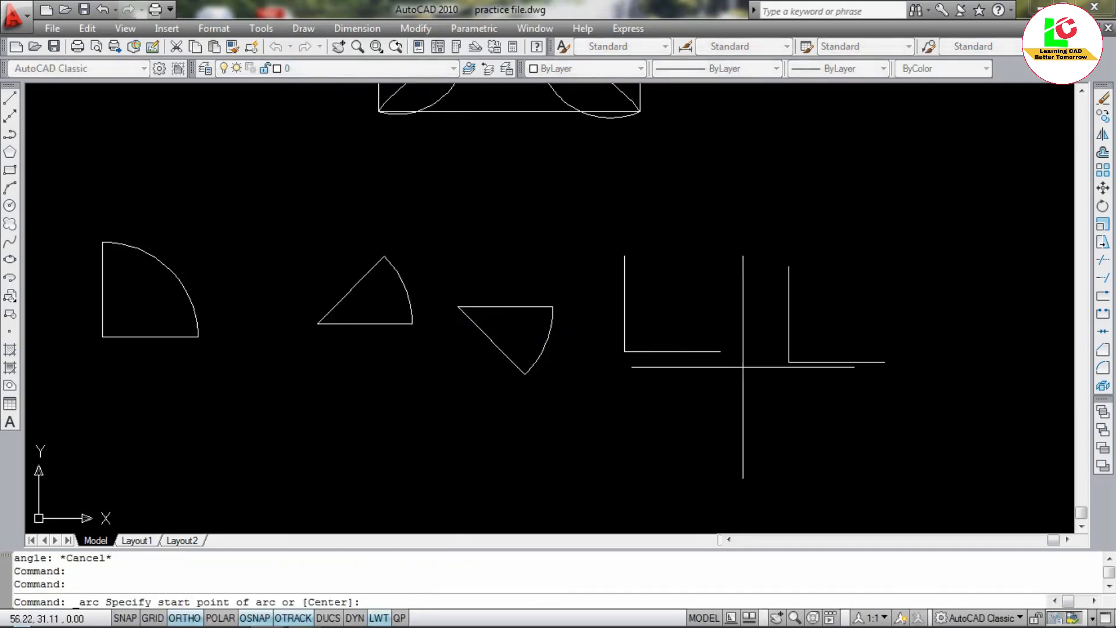
left_click(719, 351)
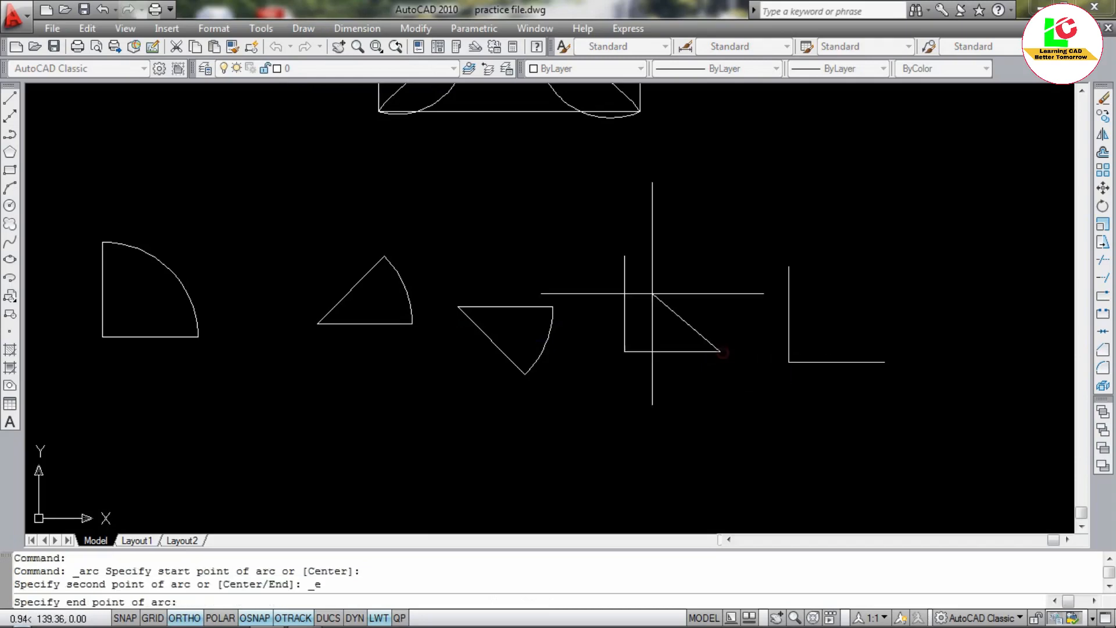
left_click(624, 255)
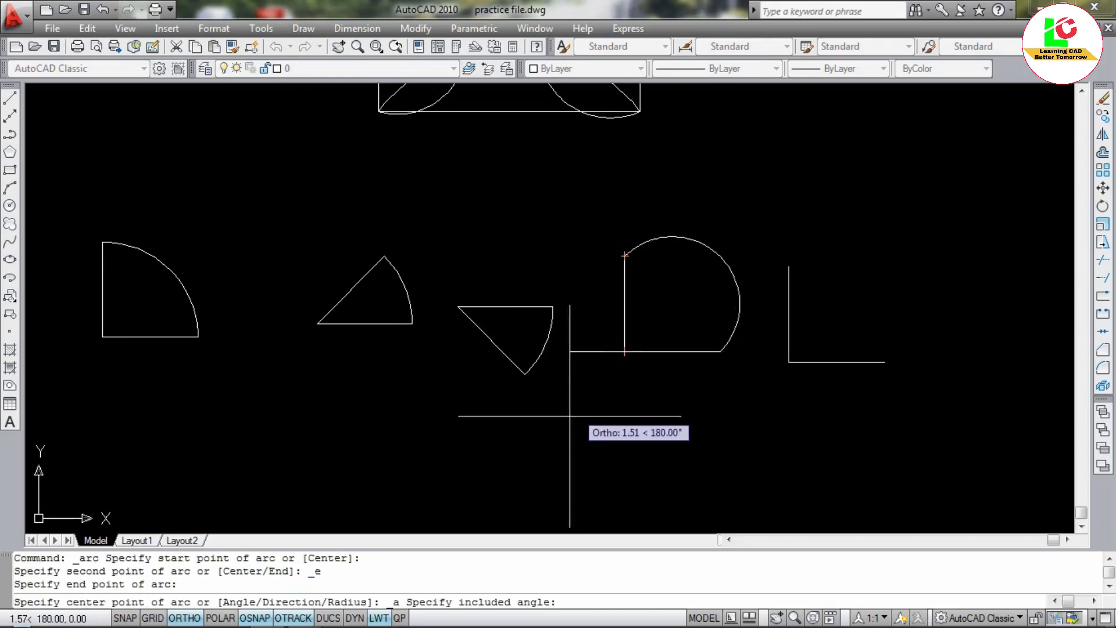
left_click(184, 618)
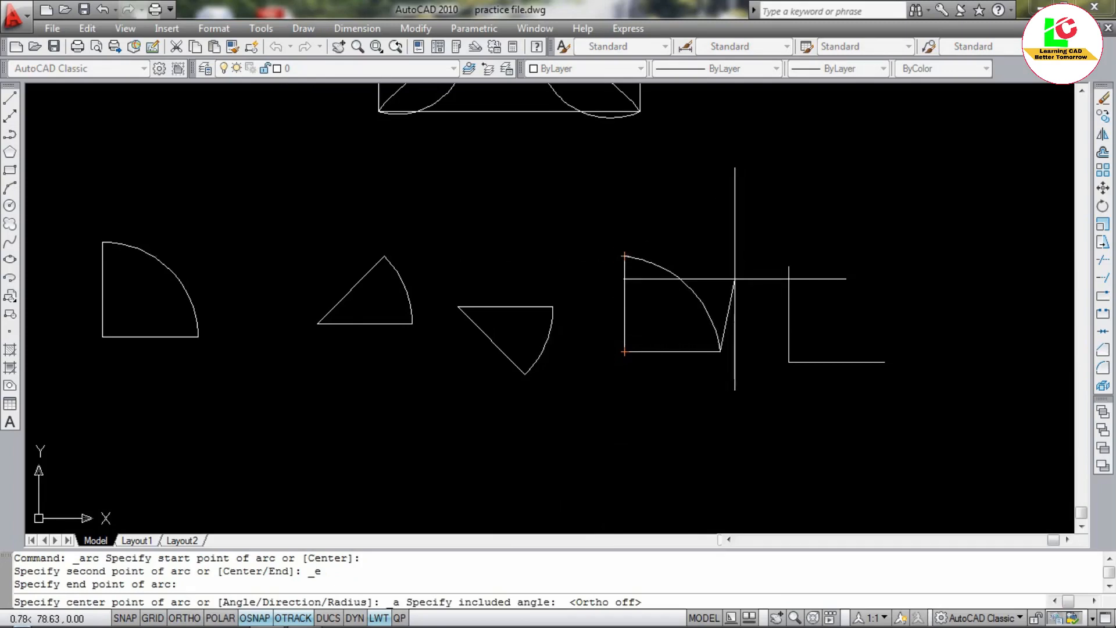
left_click(723, 285)
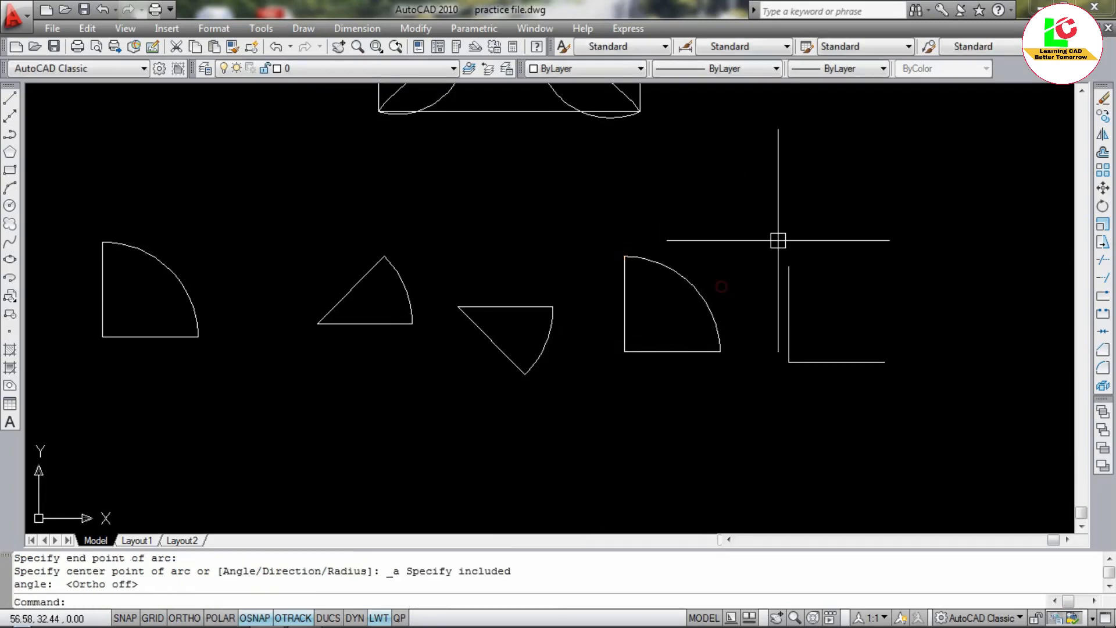
Draw a Start, End, Direction arc between the rightmost L-shape's free ends, starting on the horizontal line, with the tangent direction picked at the corner.
left_click(304, 28)
mouse_move(356, 251)
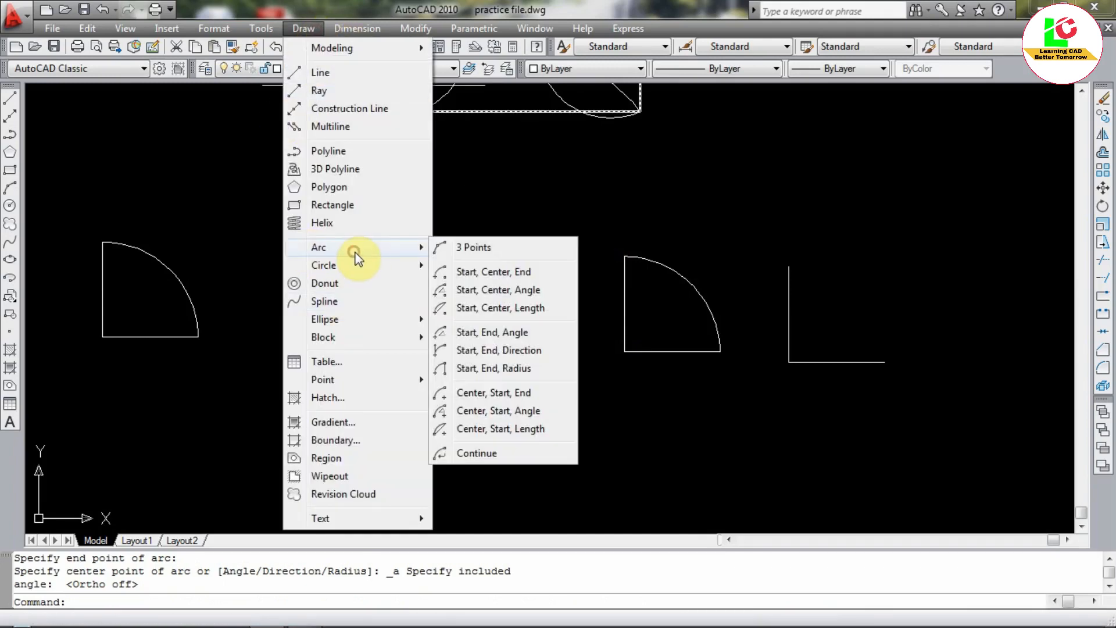
left_click(511, 350)
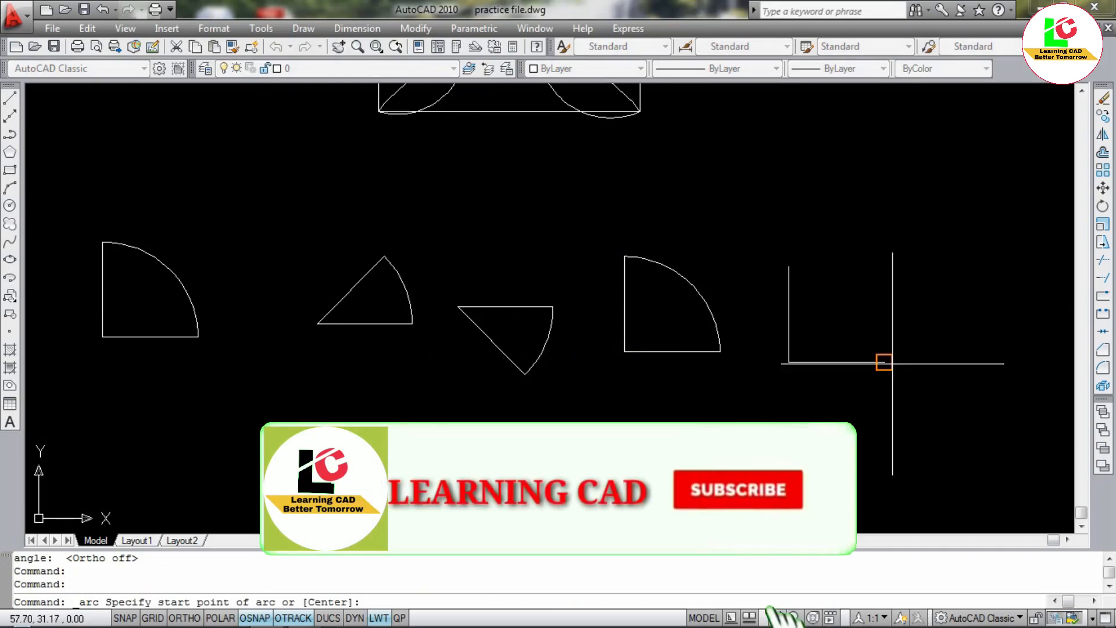
left_click(883, 362)
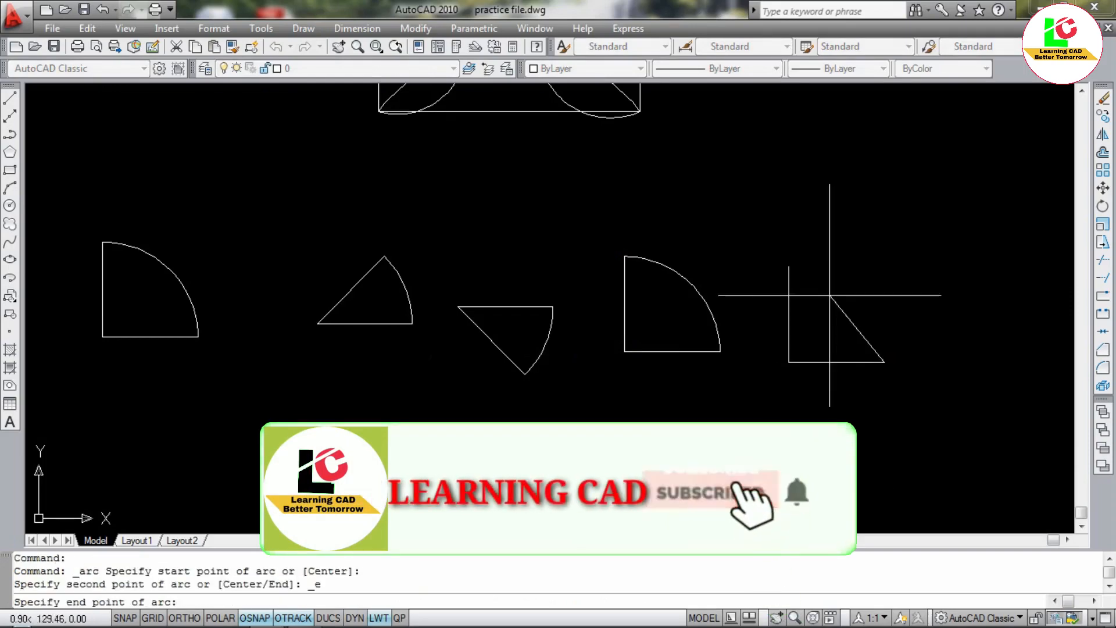
left_click(788, 267)
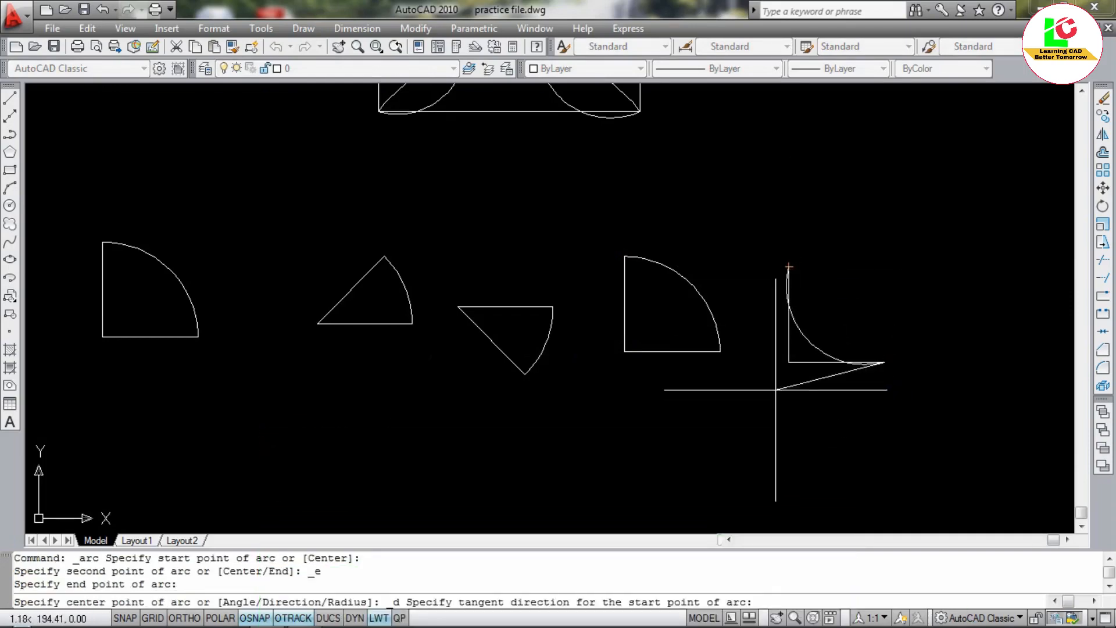
left_click(788, 362)
Draw a Start, End, Radius arc between the rightmost L-shape's free ends, starting on the horizontal line, with the radius picked at the corner.
scroll(677, 343, "down", 2)
scroll(759, 351, "up", 1)
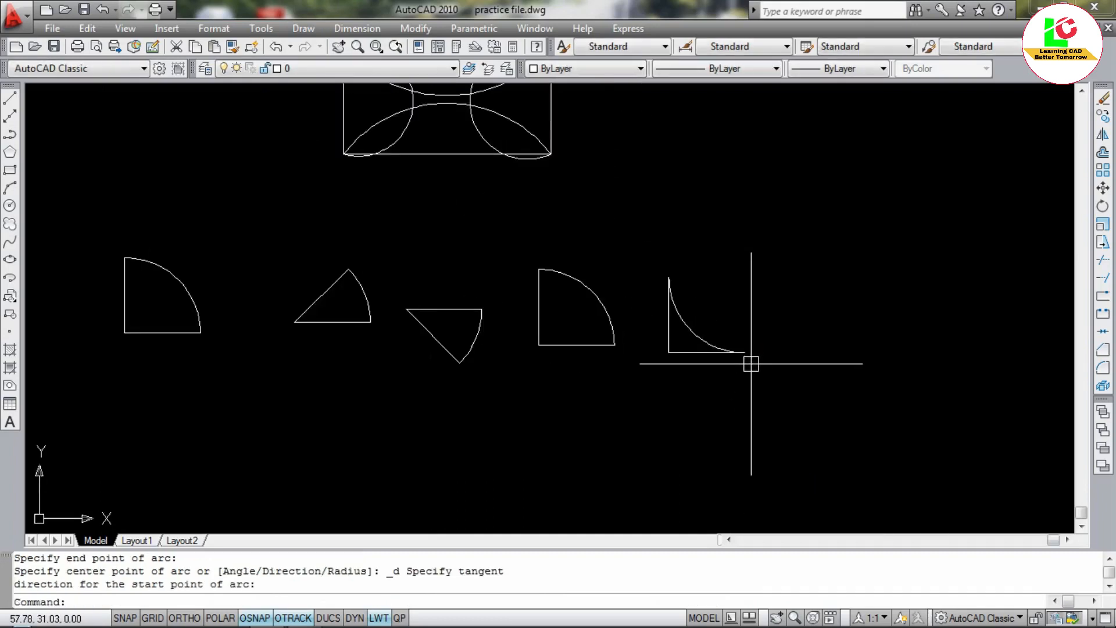
left_click(314, 29)
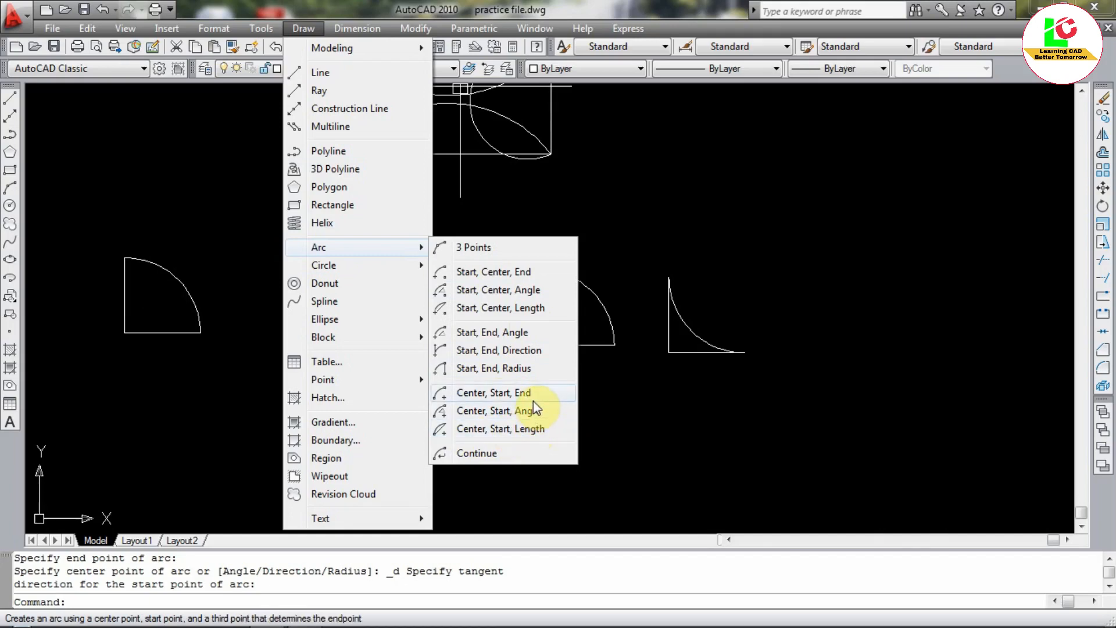
left_click(493, 370)
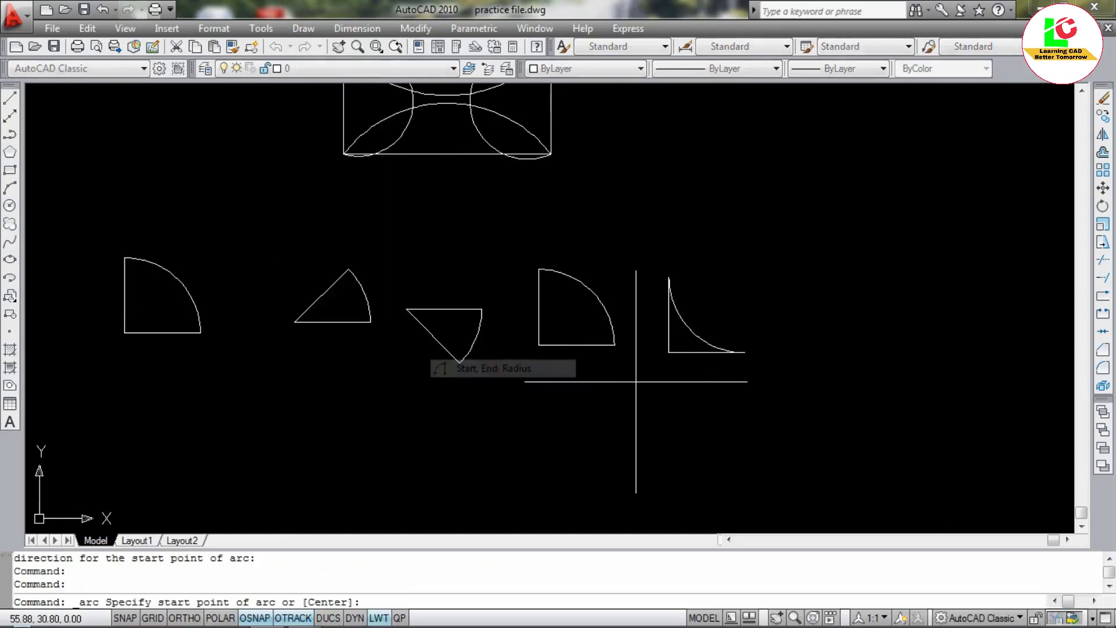
left_click(744, 353)
left_click(668, 278)
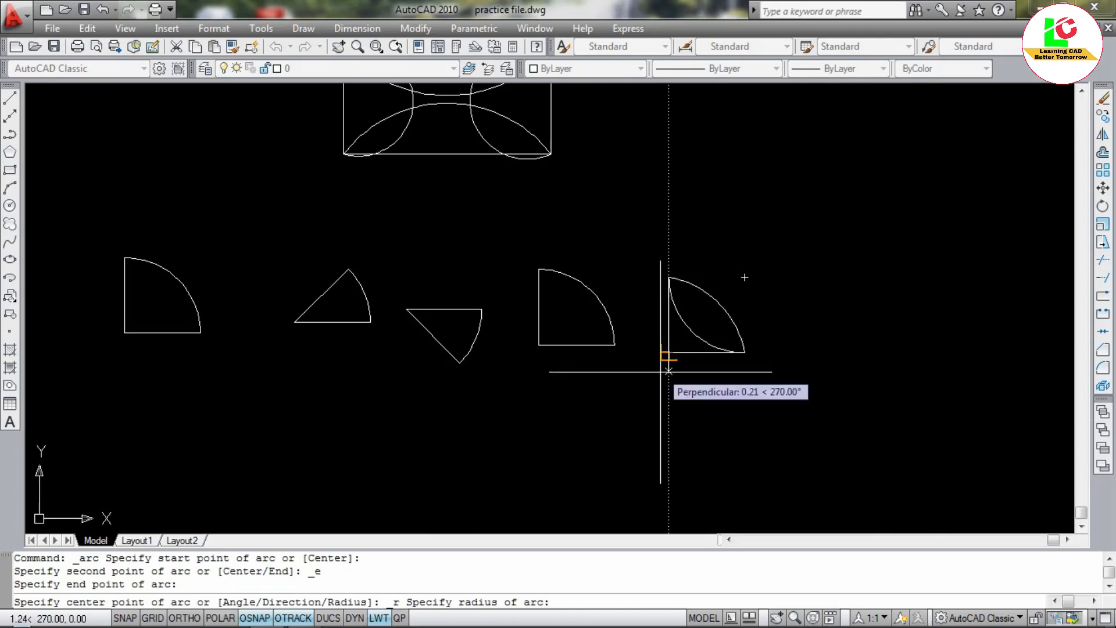
left_click(669, 348)
Erase both arcs from the rightmost L-shape, keeping its two lines.
scroll(684, 353, "up", 3)
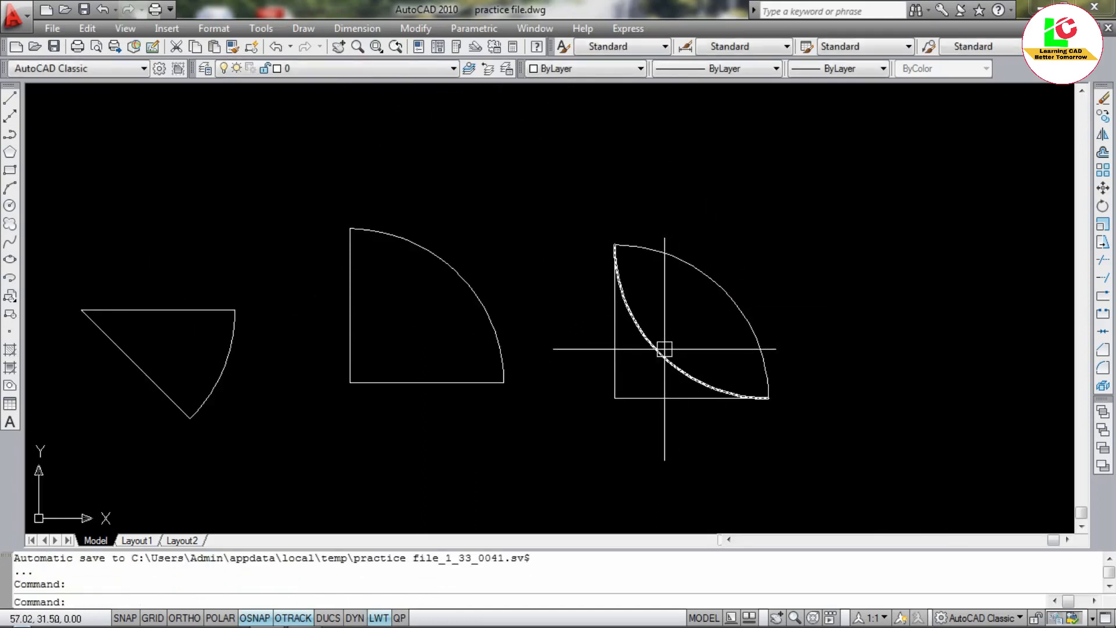
scroll(674, 319, "down", 2)
scroll(674, 320, "up", 3)
left_click(754, 248)
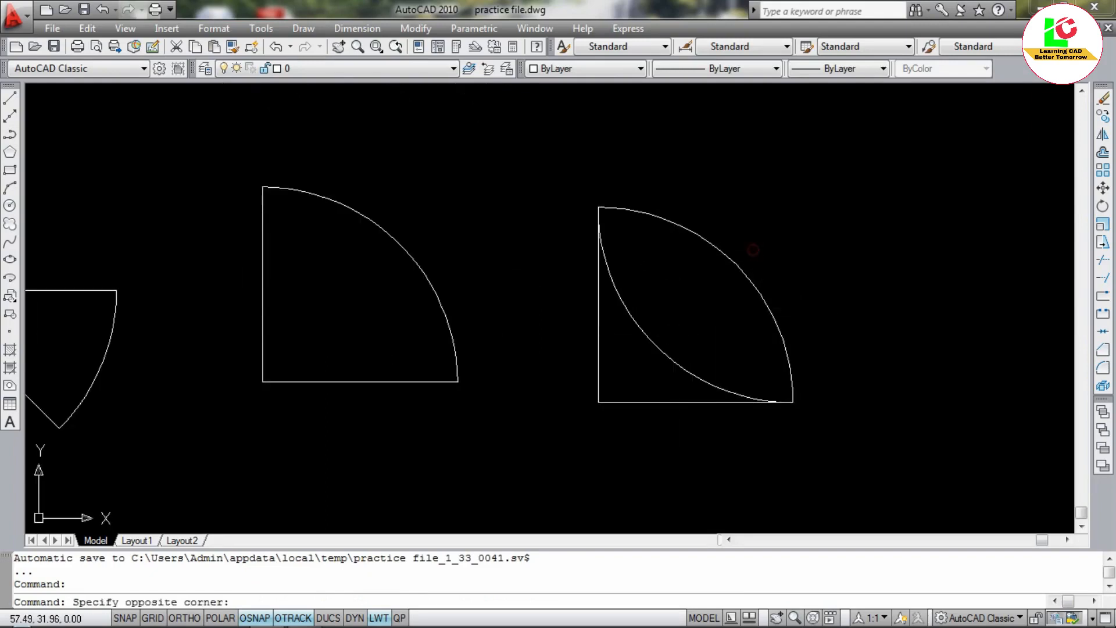
left_click(639, 360)
type("e")
key("Return")
Draw a Center, Start, End arc on the rightmost L-shape, centred on its corner, from the horizontal line's right end to the vertical line's upper end.
scroll(590, 347, "down", 4)
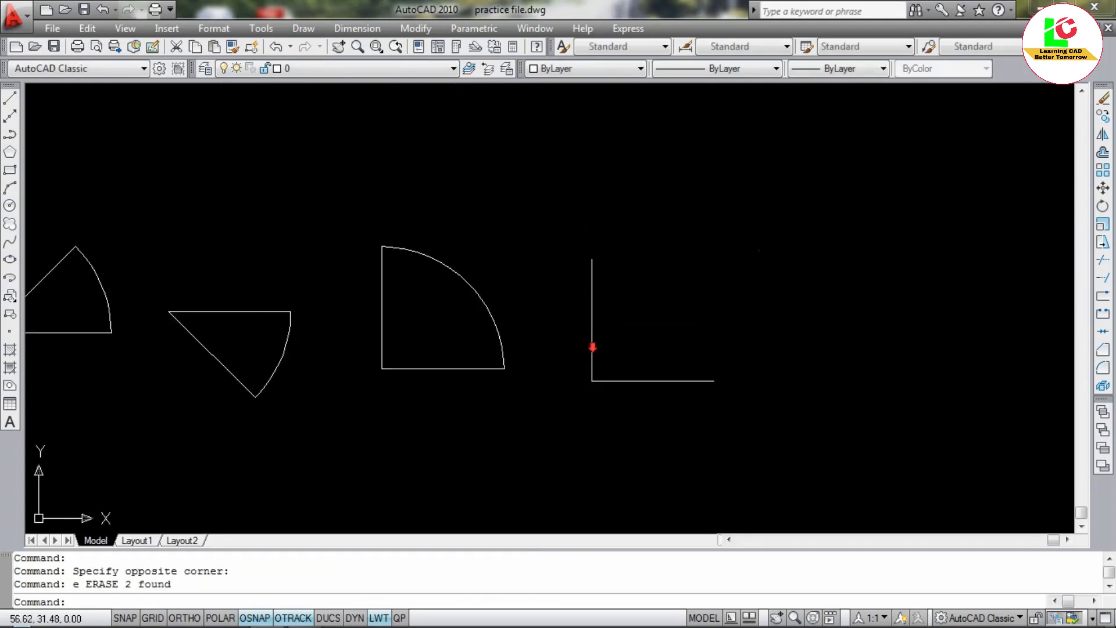
left_click(313, 32)
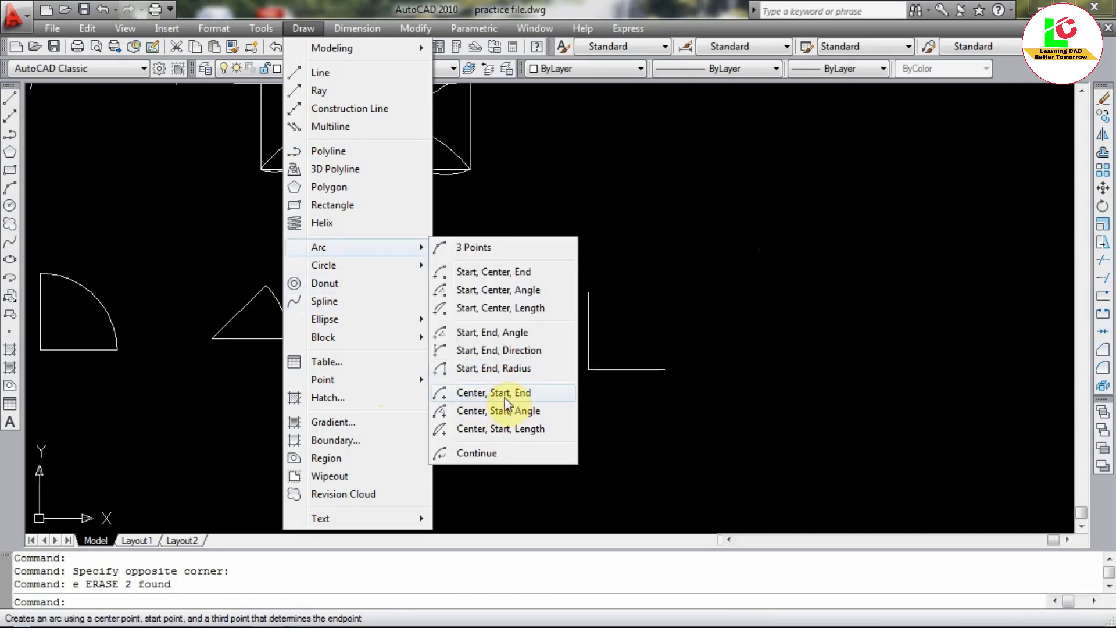
left_click(507, 395)
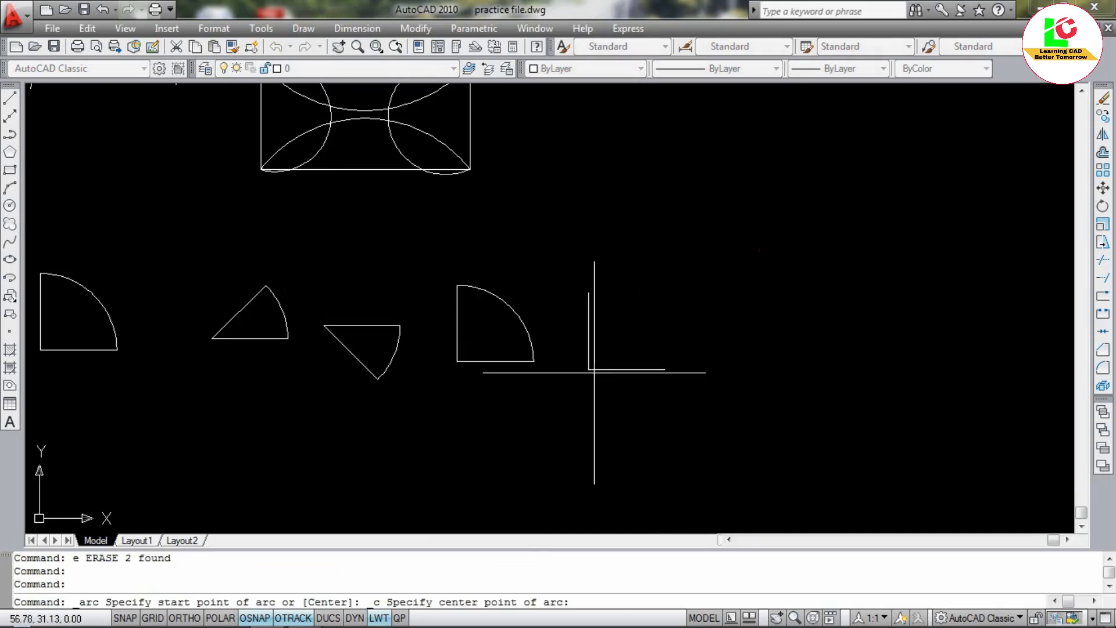
left_click(588, 369)
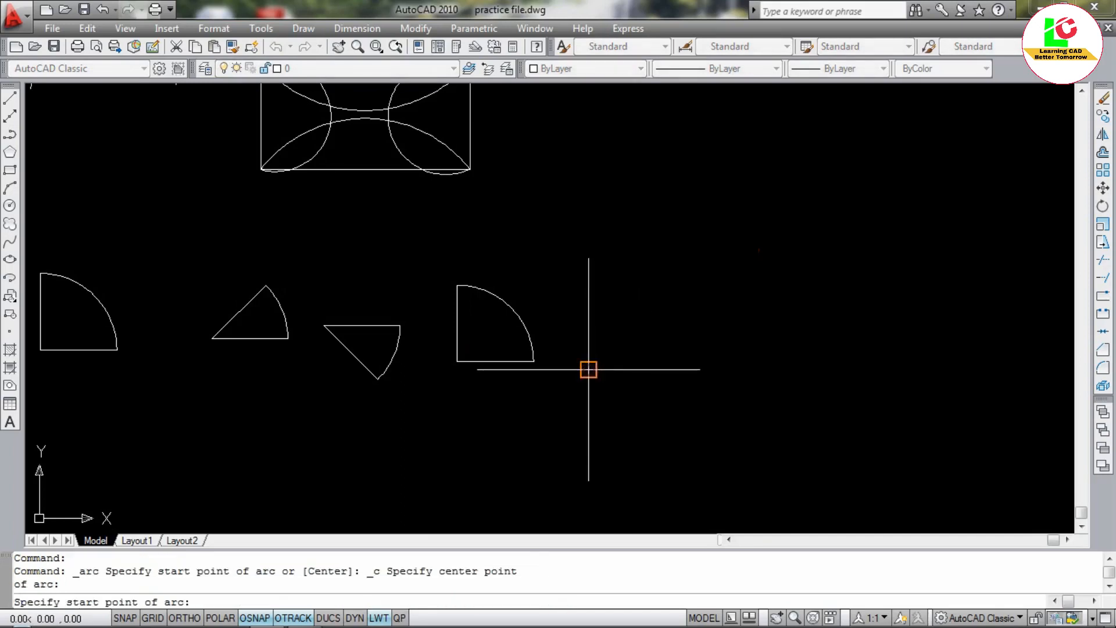
left_click(663, 369)
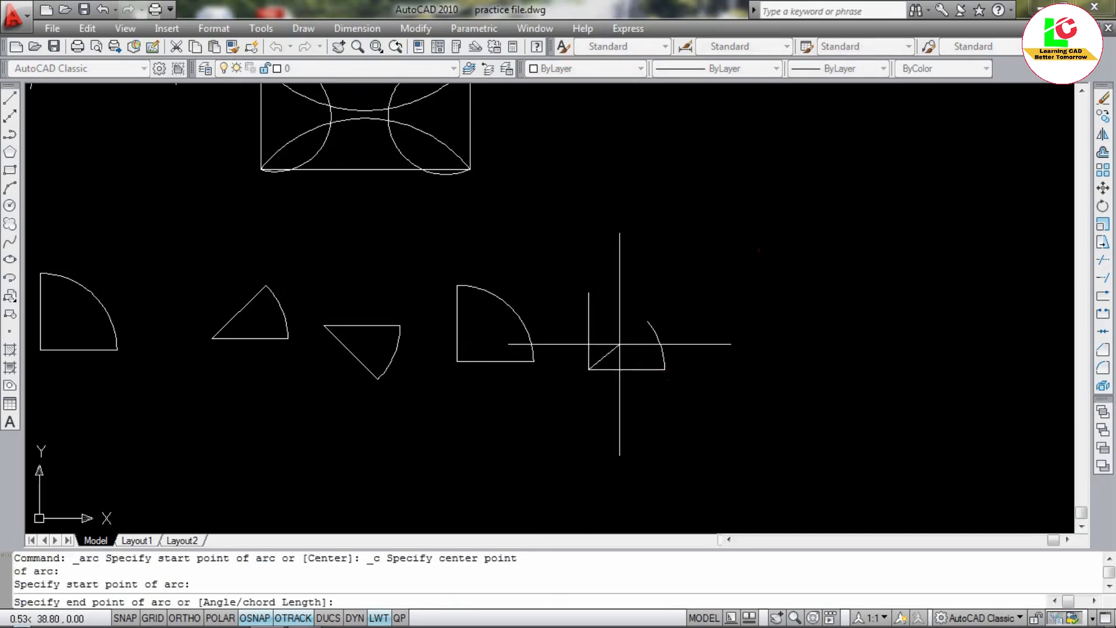
left_click(588, 292)
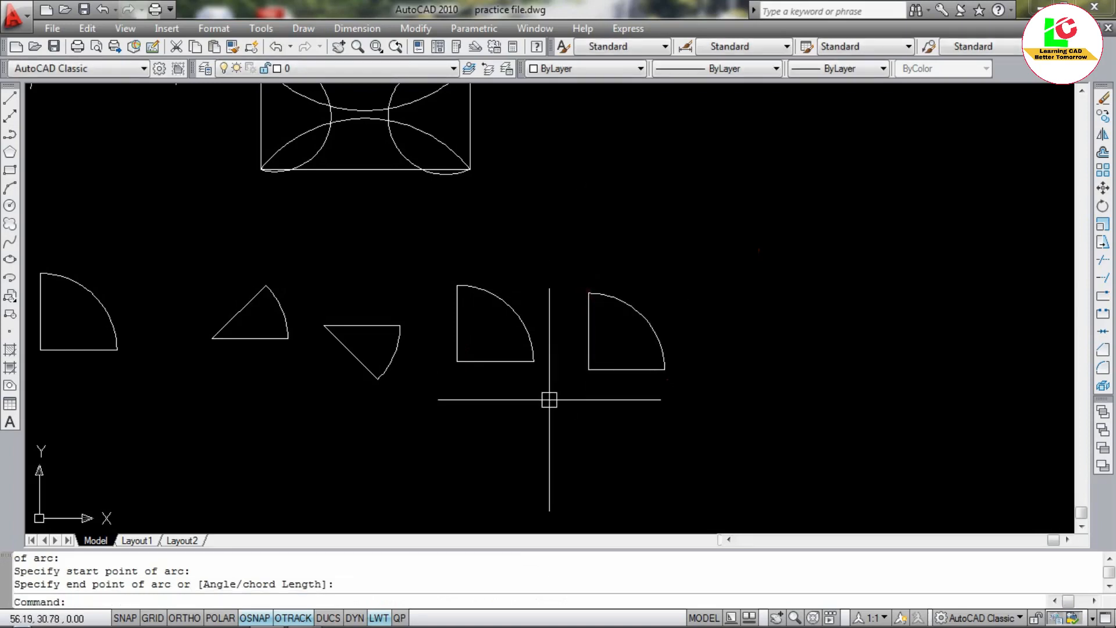
key("Escape")
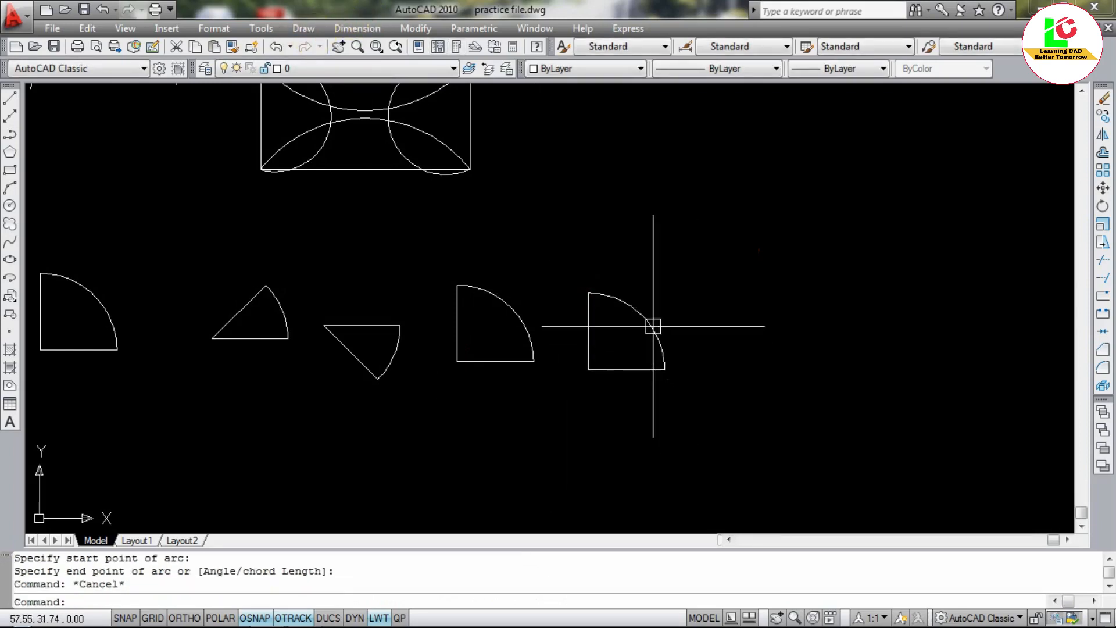
Erase the Center, Start, End arc from the rightmost L-shape.
left_click(648, 330)
type("e")
key("Return")
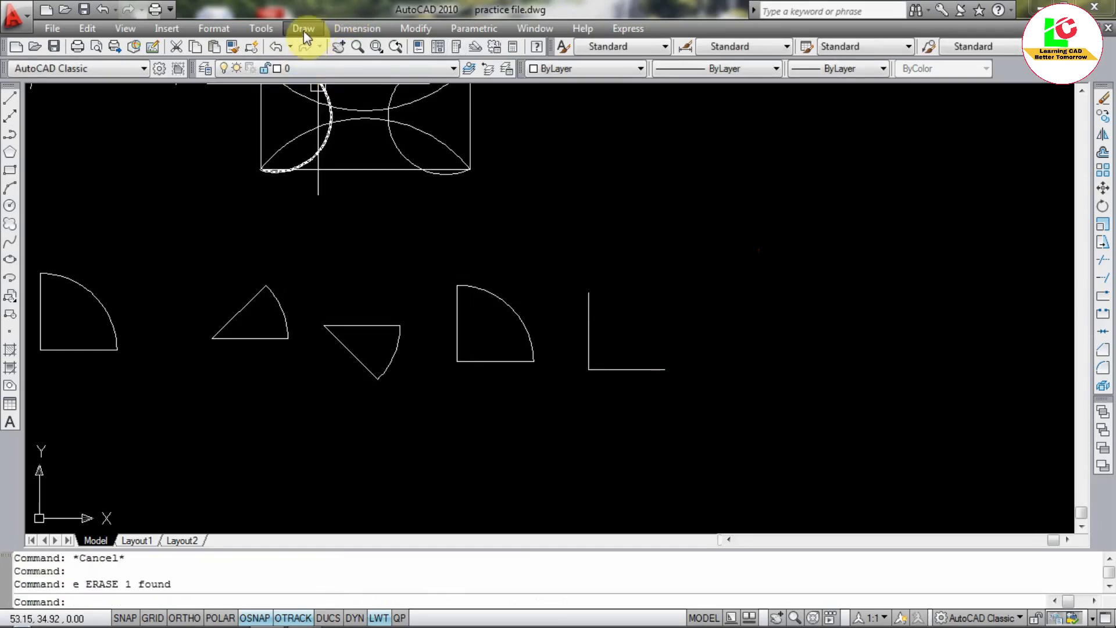
Draw a Center, Start, Angle arc on the rightmost L-shape, centred on its corner, from the horizontal line's free end to the vertical line's upper end.
left_click(303, 29)
mouse_move(351, 249)
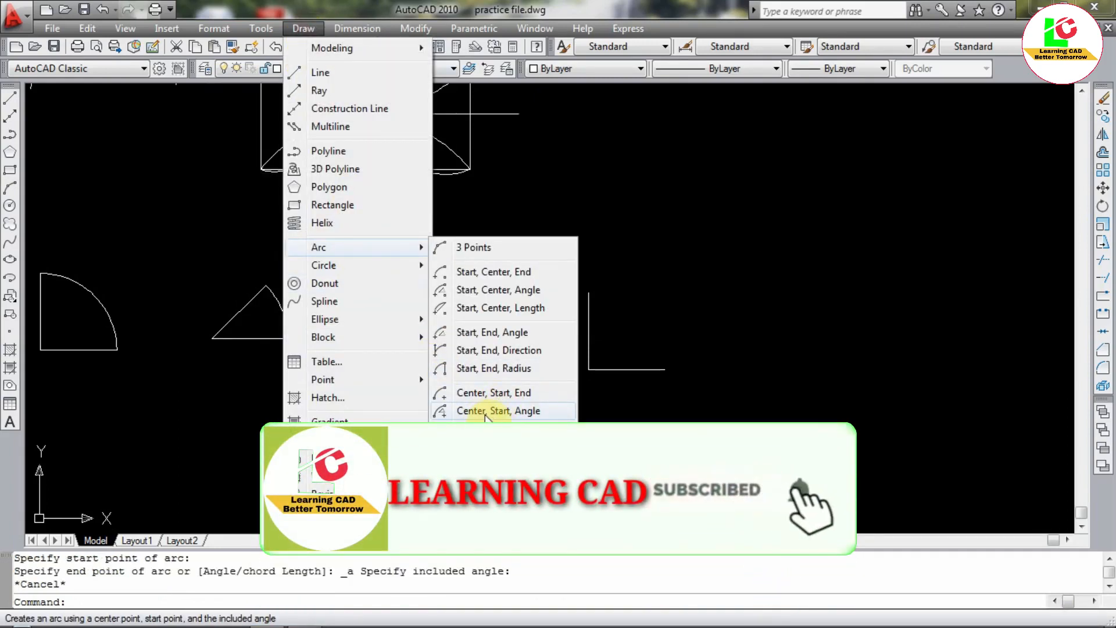
left_click(588, 369)
left_click(664, 369)
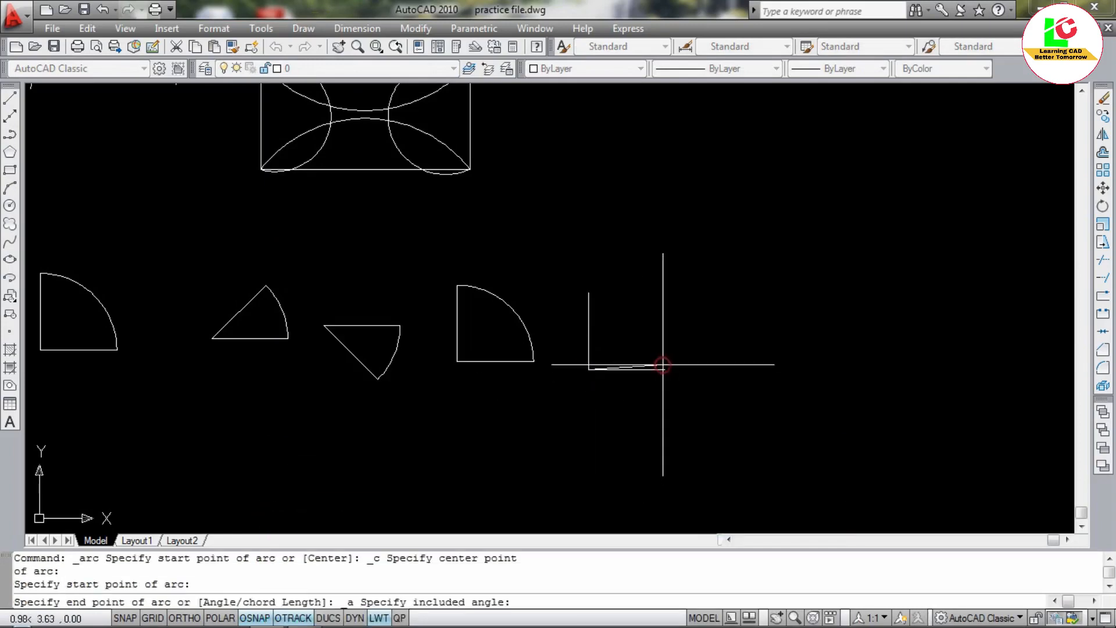
left_click(588, 294)
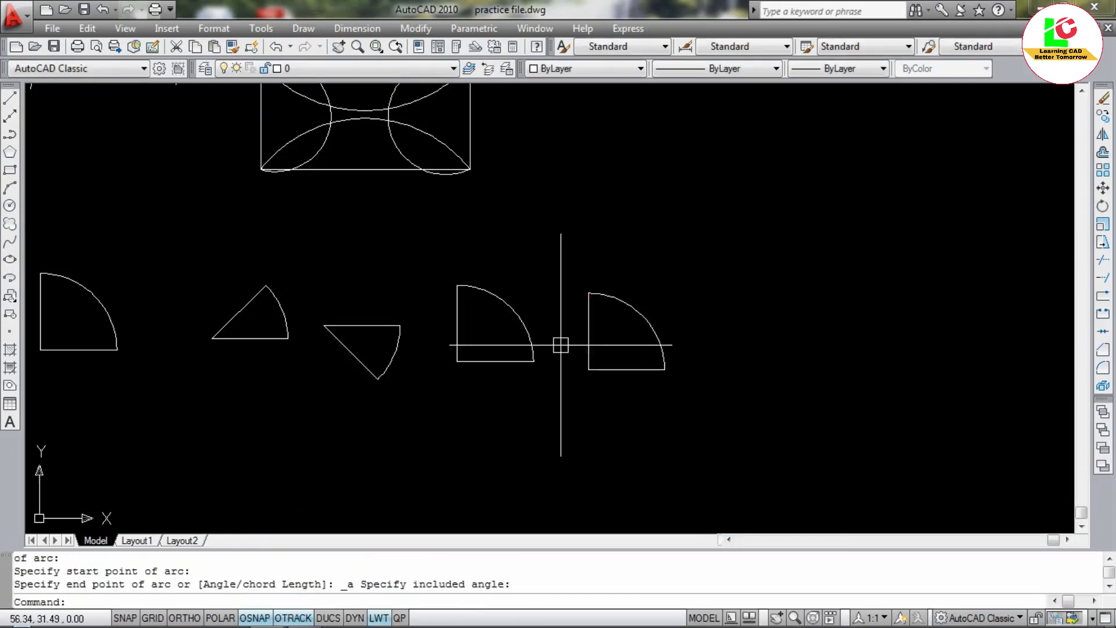
Erase the Center, Start, Angle arc from the rightmost L-shape, keeping its two lines.
key("Escape")
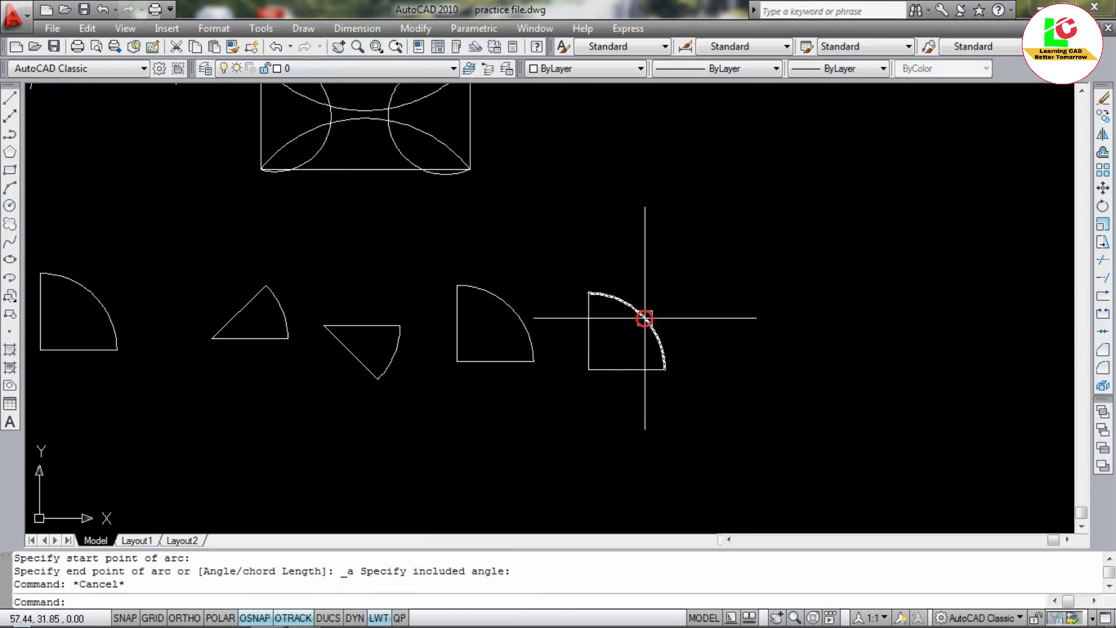
left_click(642, 316)
key("Return")
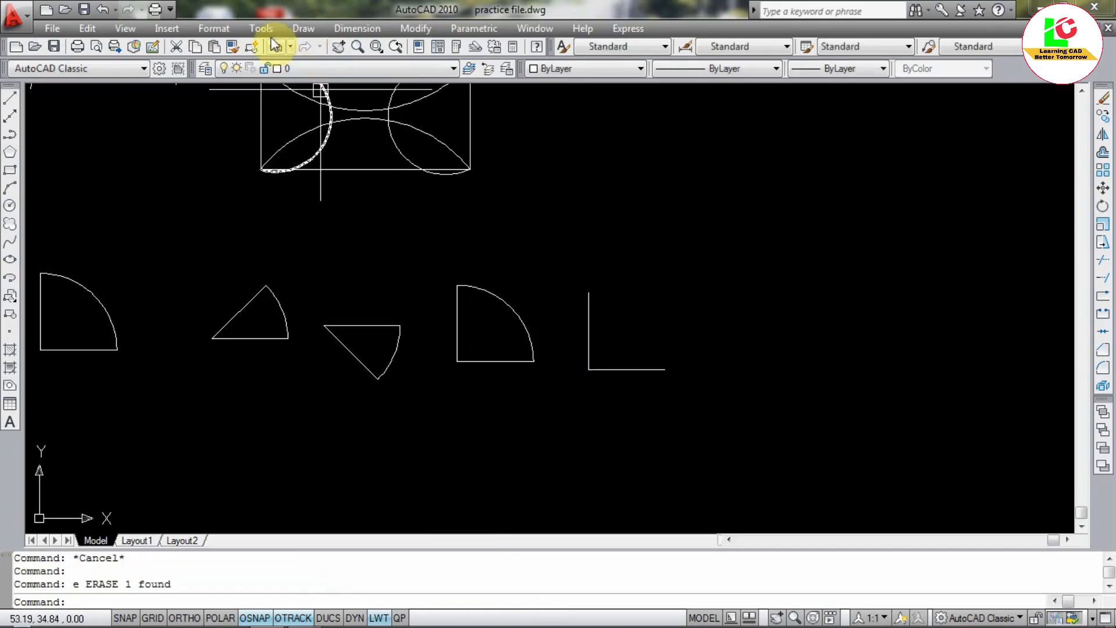
Draw a Center, Start, Length arc on the rightmost L-shape, centred on its corner, from the horizontal line's free end to the vertical line's upper end.
left_click(303, 29)
mouse_move(351, 250)
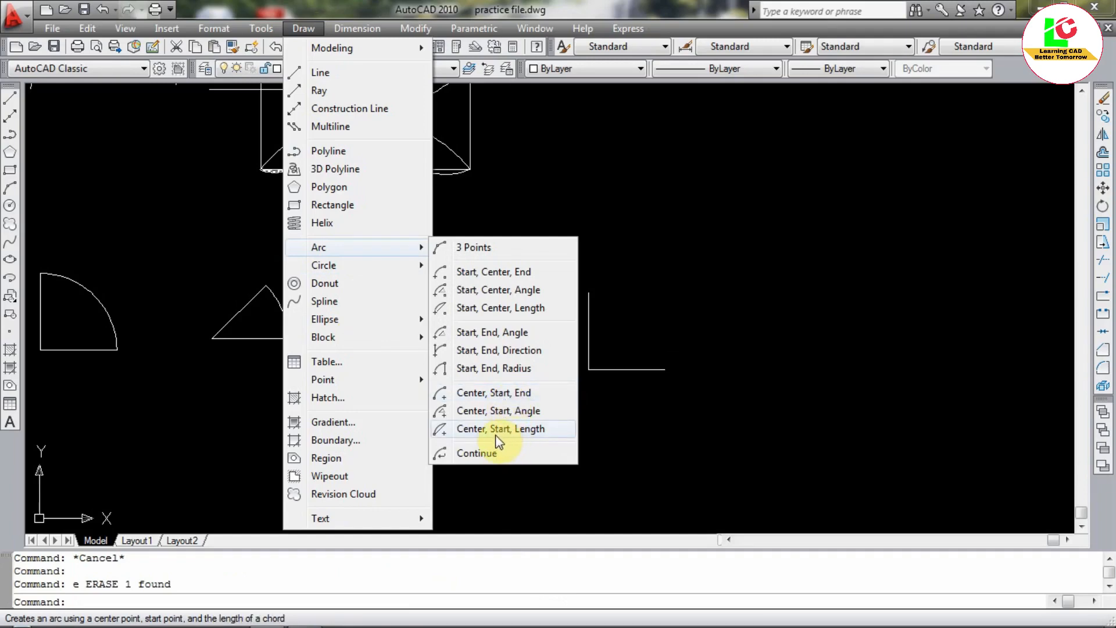
left_click(510, 431)
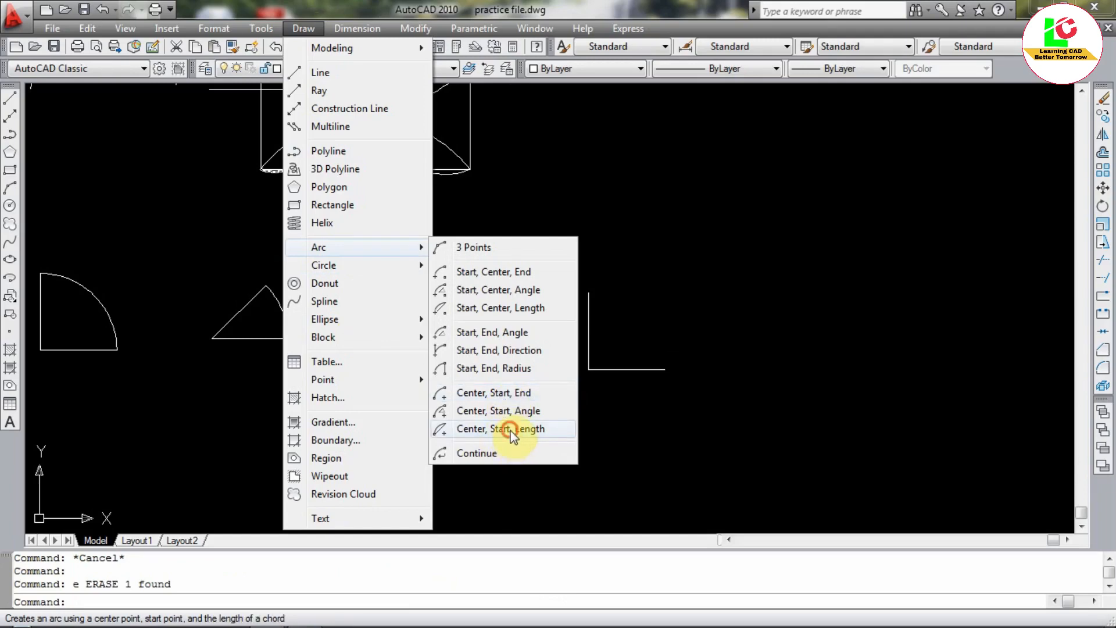
left_click(588, 369)
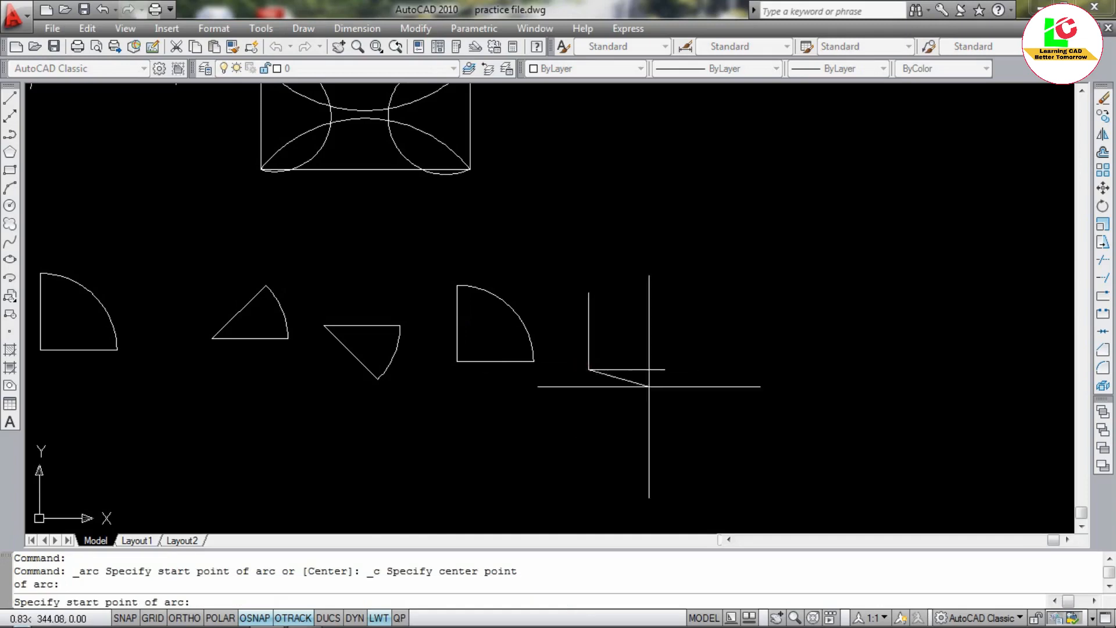
left_click(664, 369)
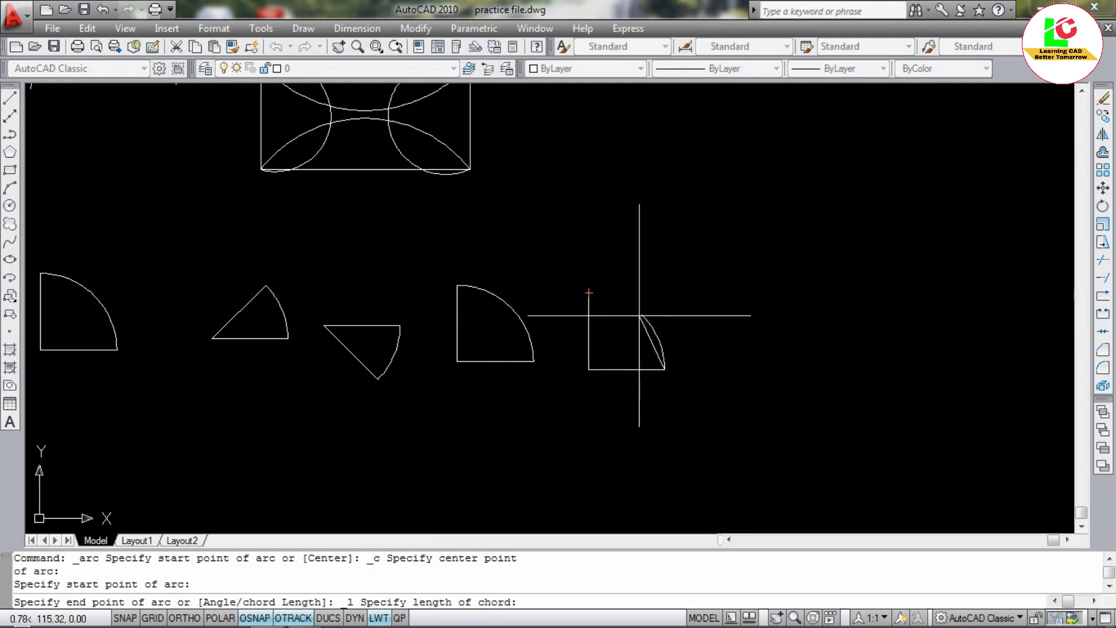
left_click(588, 293)
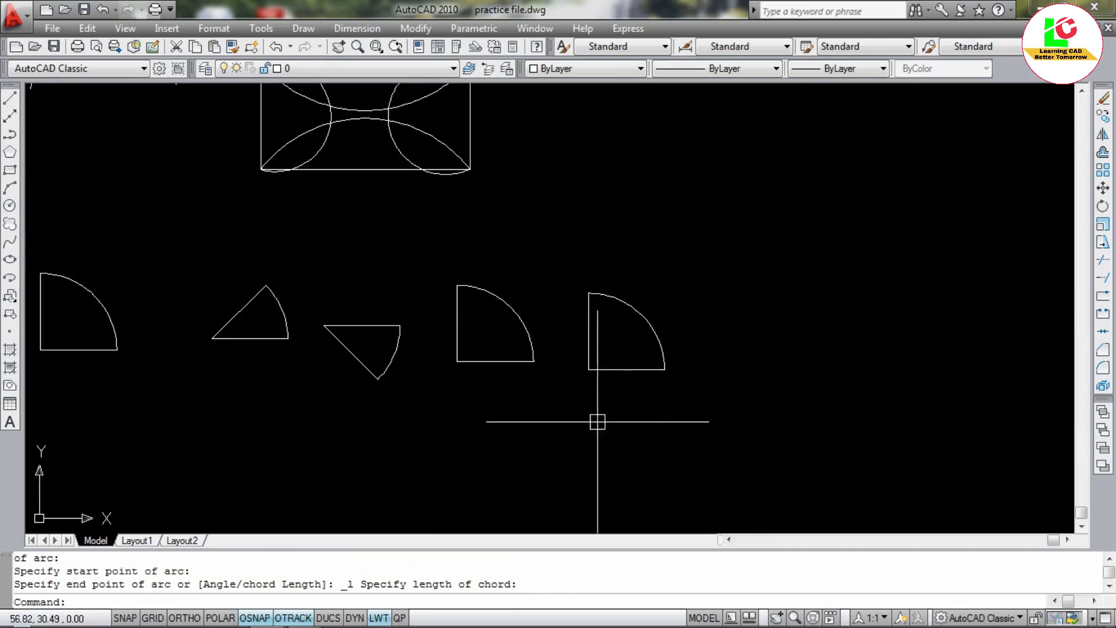
left_click(303, 28)
mouse_move(334, 244)
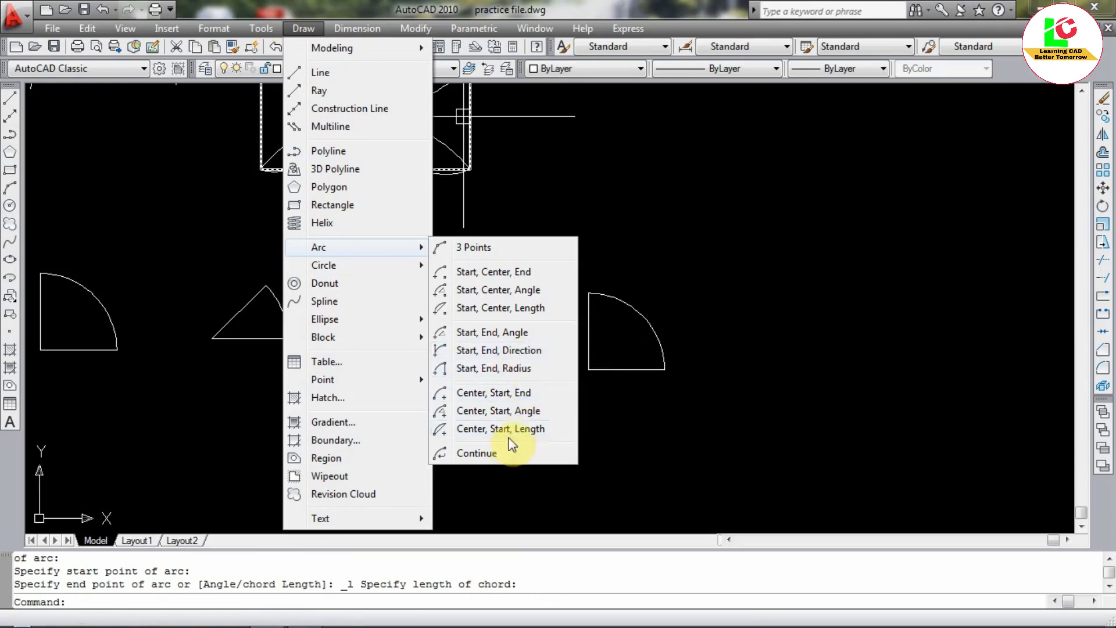
left_click(517, 395)
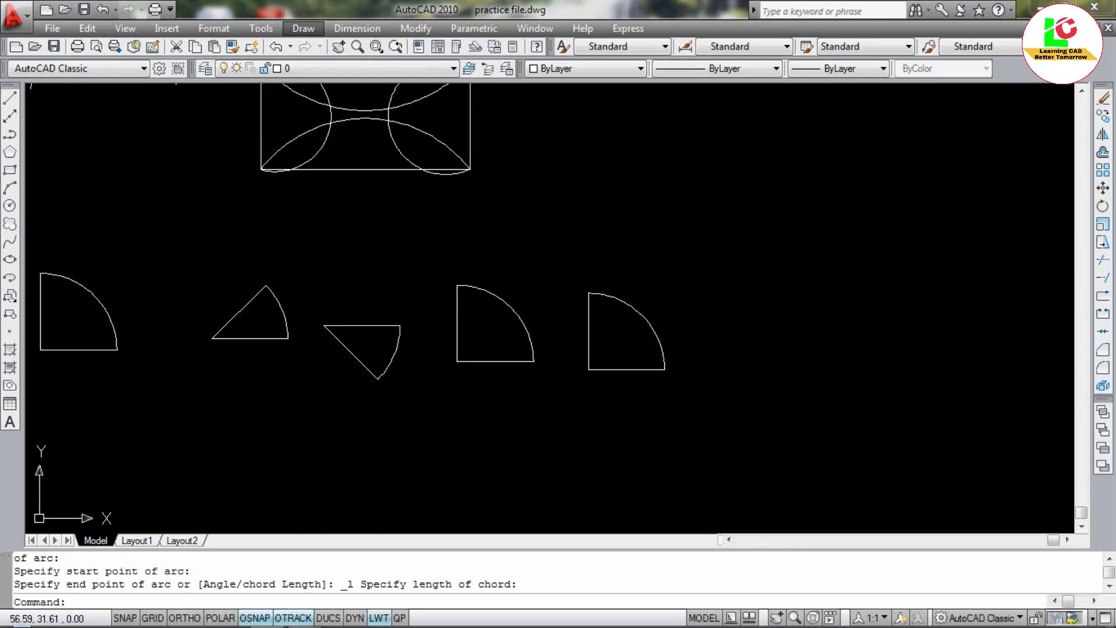
left_click(500, 254)
left_click(479, 253)
key("Escape")
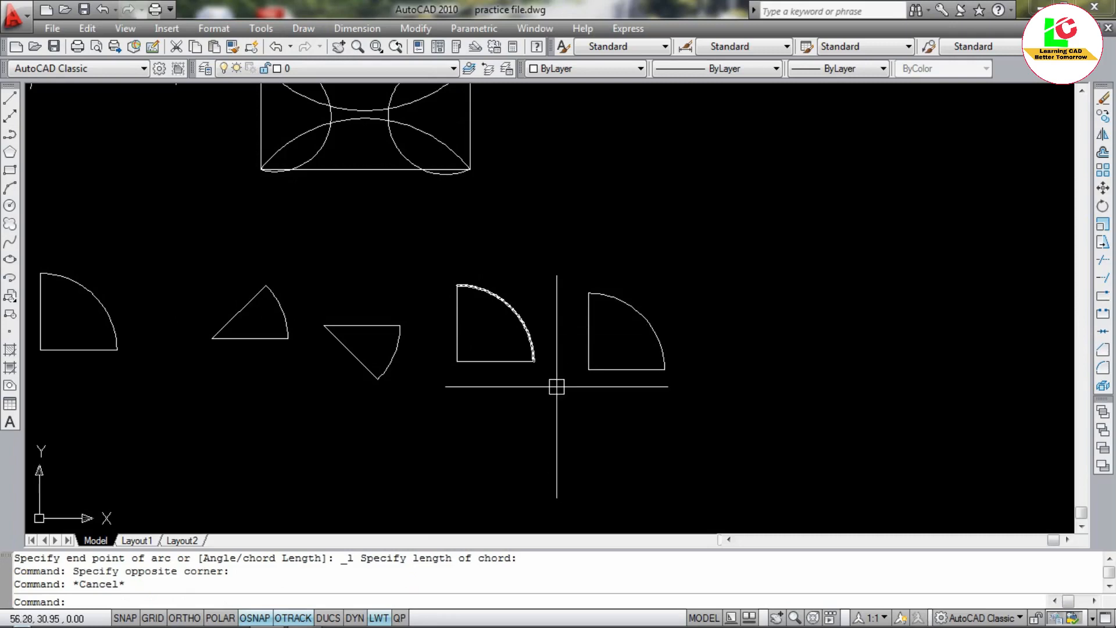
Examine the dimensioned red arch drawings, especially the stepped arch with the R0.30 crown and its frame dimensions.
scroll(548, 398, "down", 2)
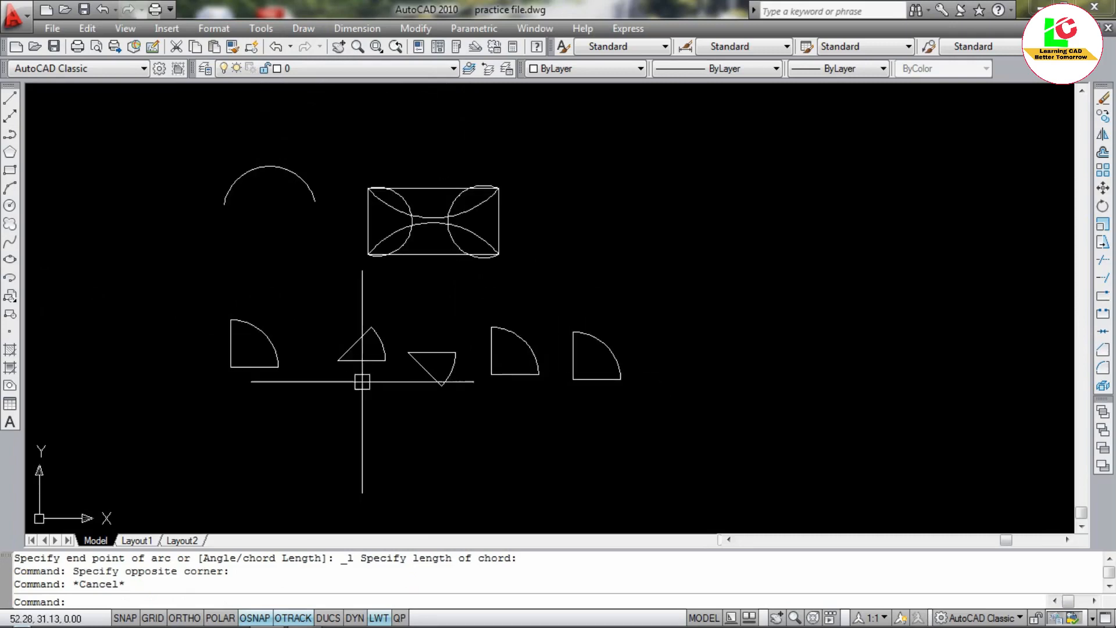
scroll(221, 356, "up", 3)
scroll(326, 349, "down", 2)
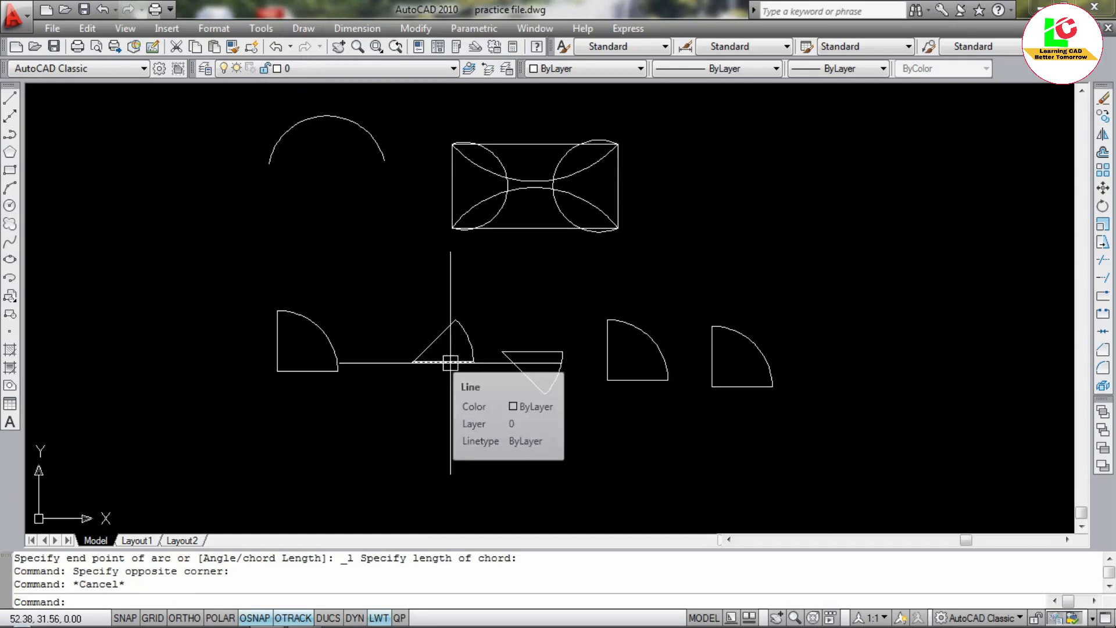
scroll(444, 412, "down", 2)
scroll(445, 413, "down", 2)
middle_click_drag(462, 125, 578, 354)
scroll(584, 325, "up", 2)
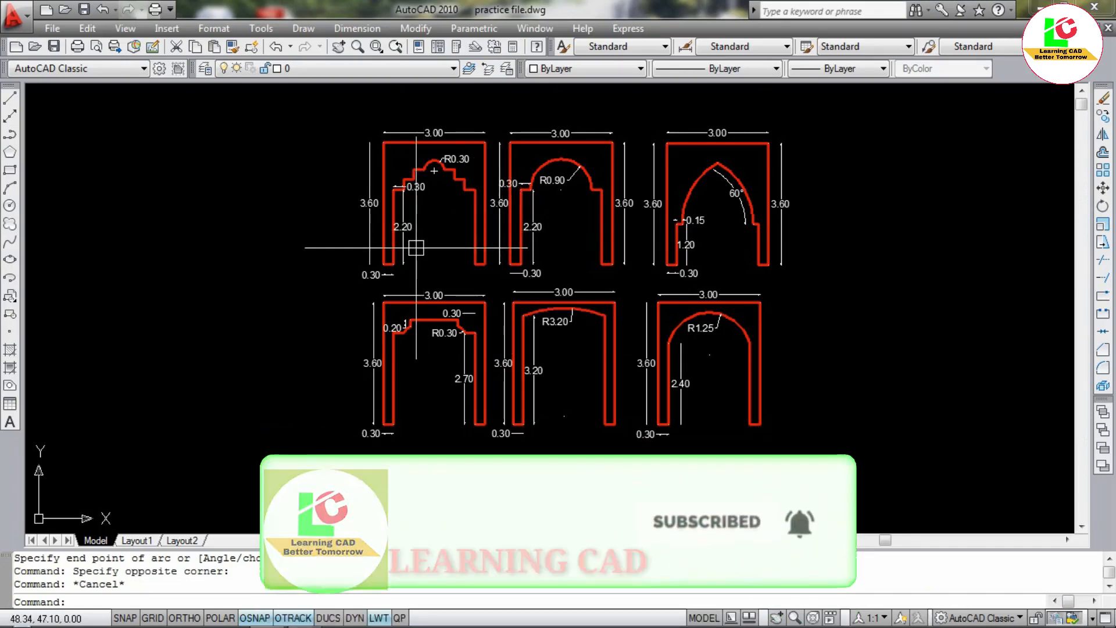
scroll(427, 174, "up", 2)
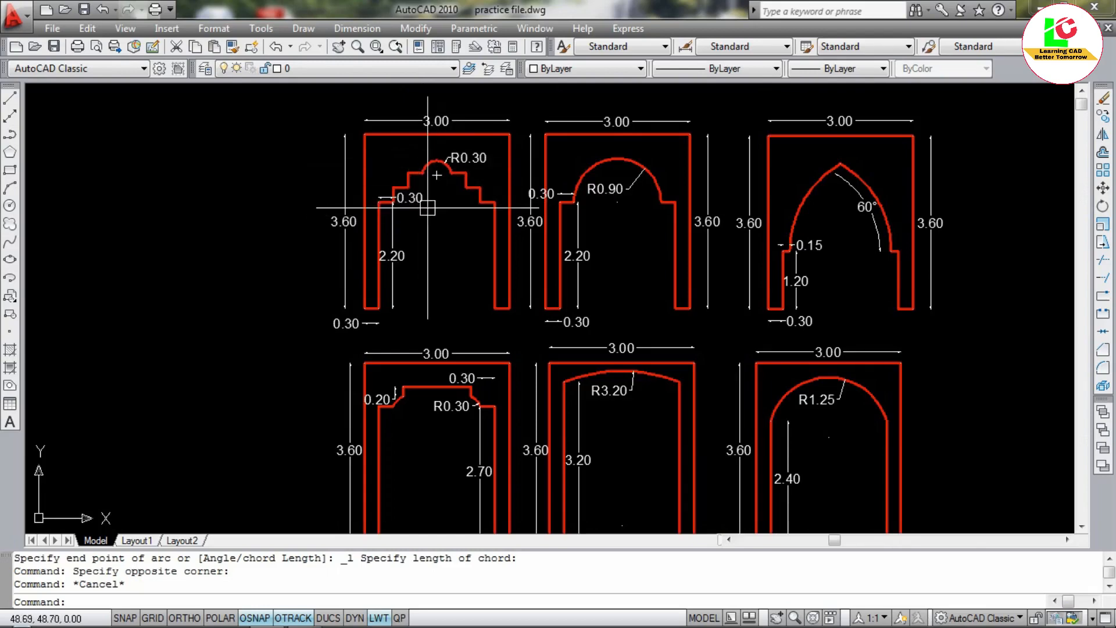
key("Escape")
key("Escape")
scroll(410, 175, "up", 2)
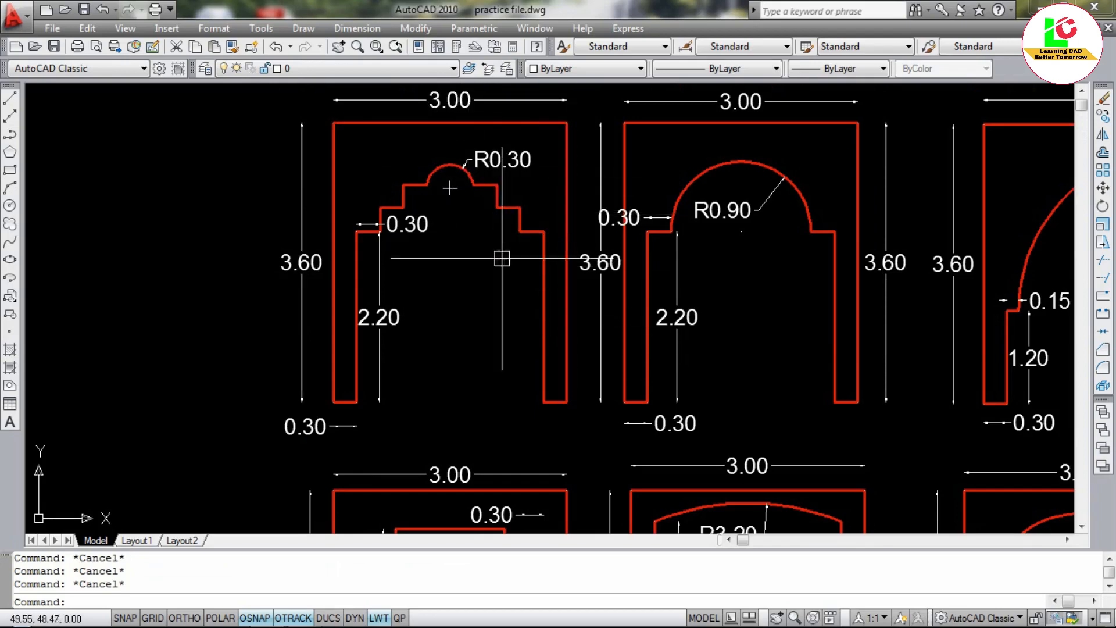
scroll(436, 256, "down", 1)
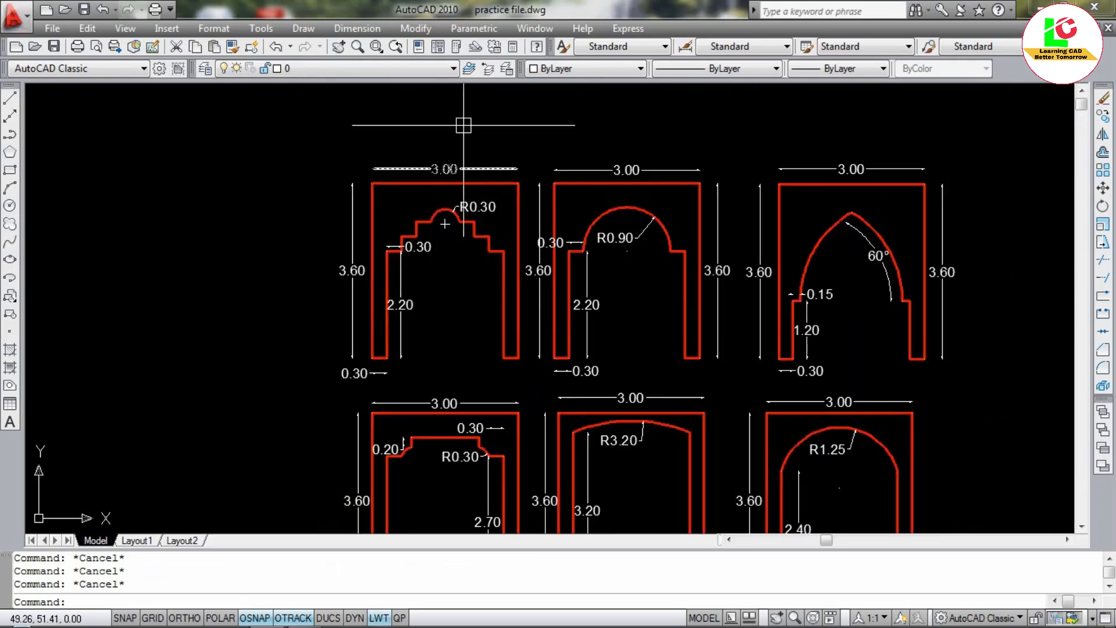
Start a line in the empty area right of the red arches with Ortho on, going 0.3 left and 0.3 down.
scroll(747, 378, "down", 4)
scroll(698, 283, "up", 3)
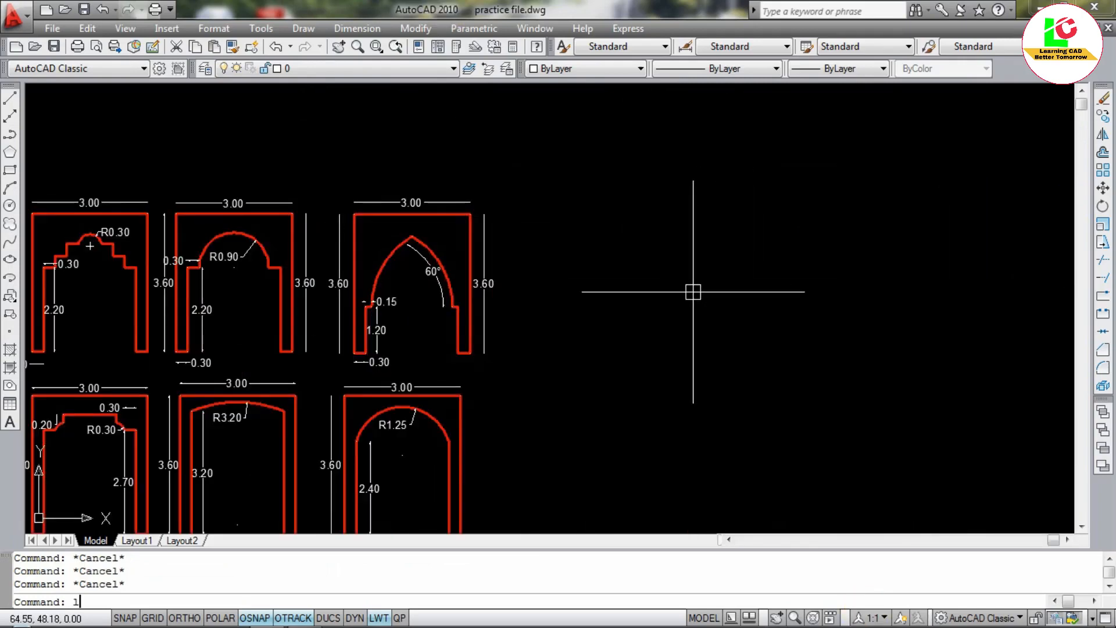
key("Return")
left_click(734, 265)
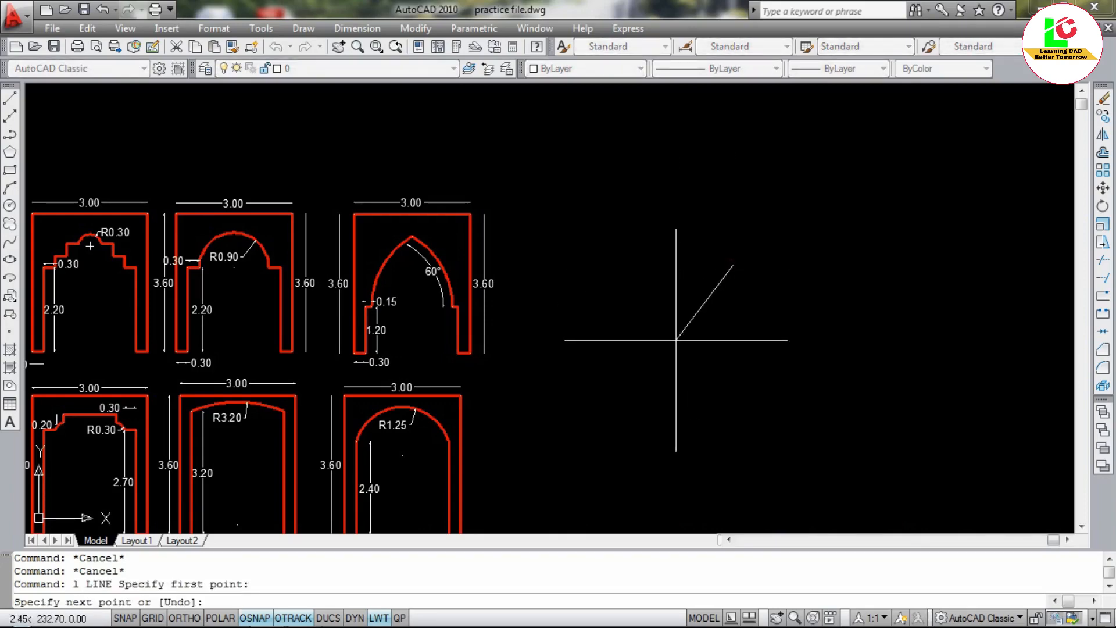
left_click(189, 618)
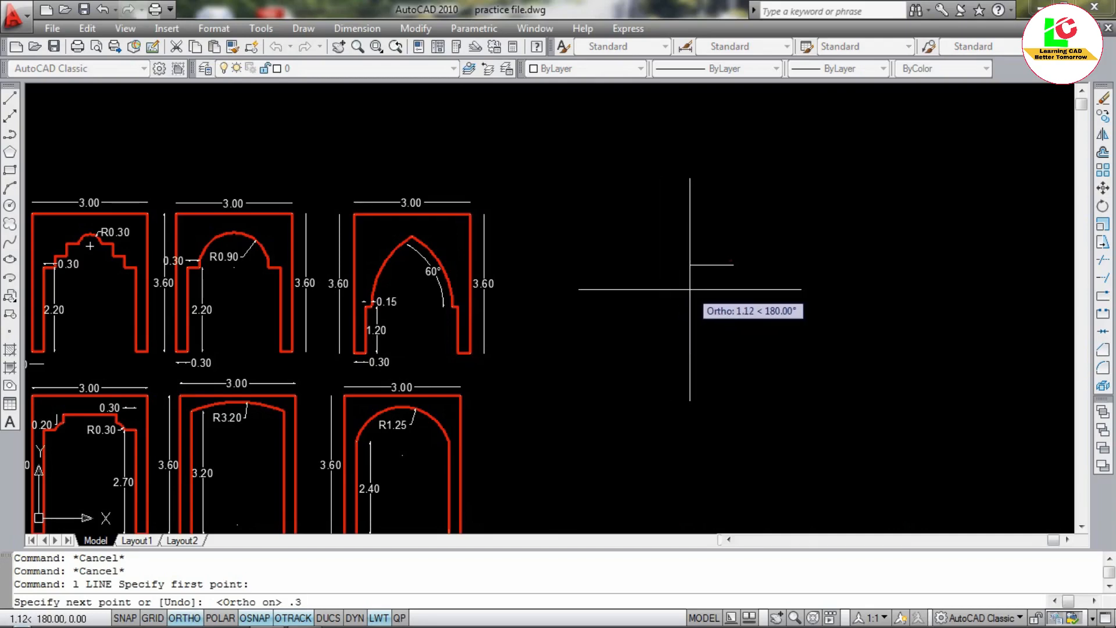
key("Return")
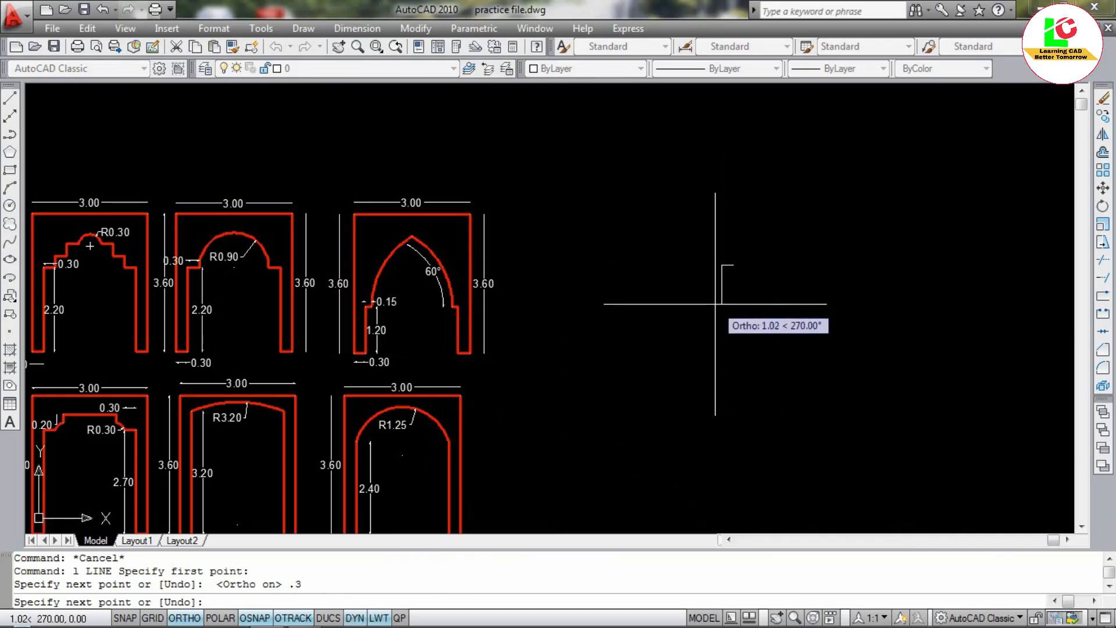
type(".3")
key("Return")
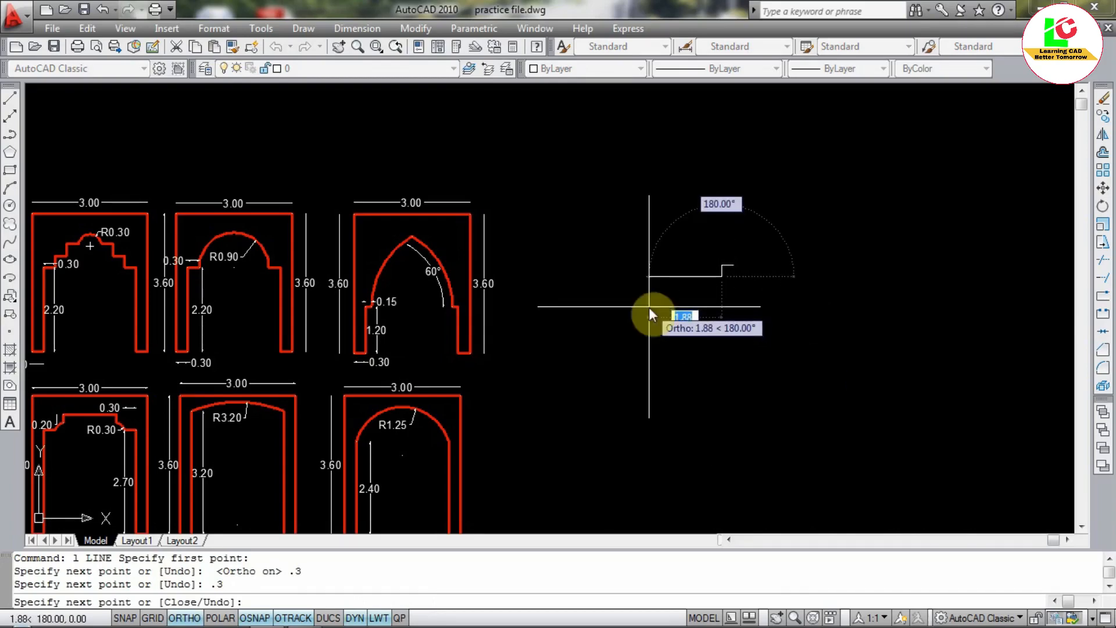
Continue the stepped arch outline with segments 0.3 left, 0.3 down and 0.3 left.
type(".")
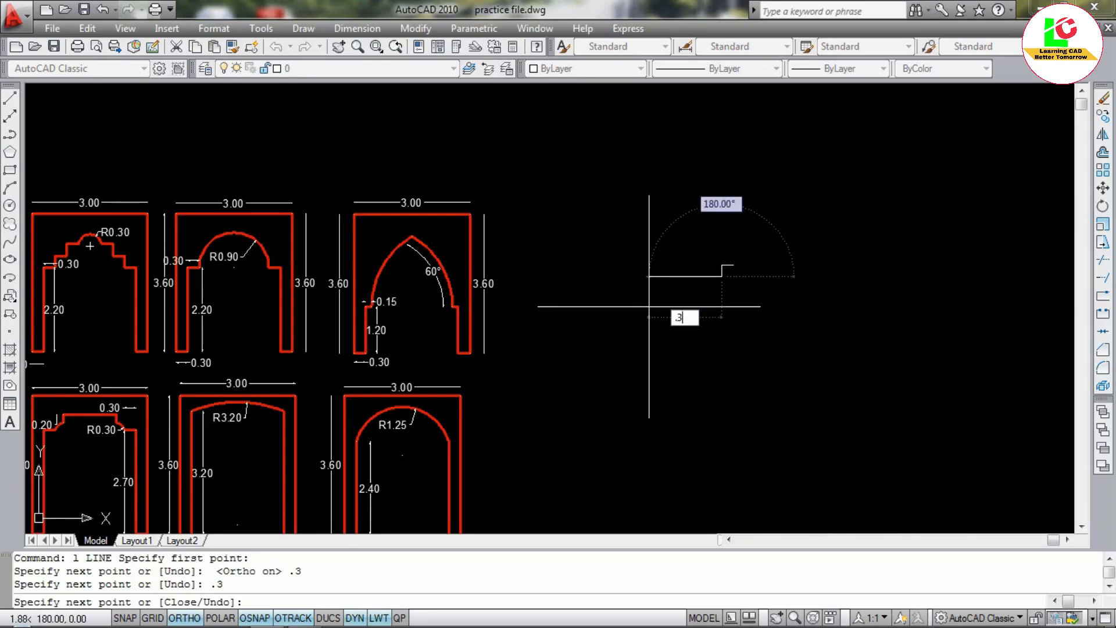
type("3")
key("Return")
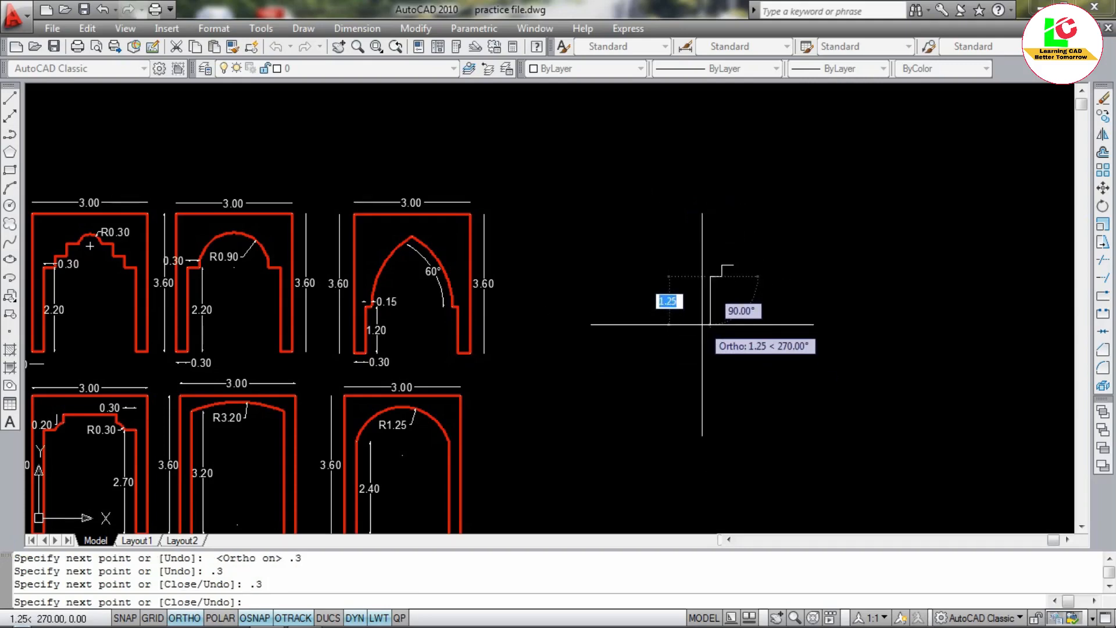
type(".3")
key("Return")
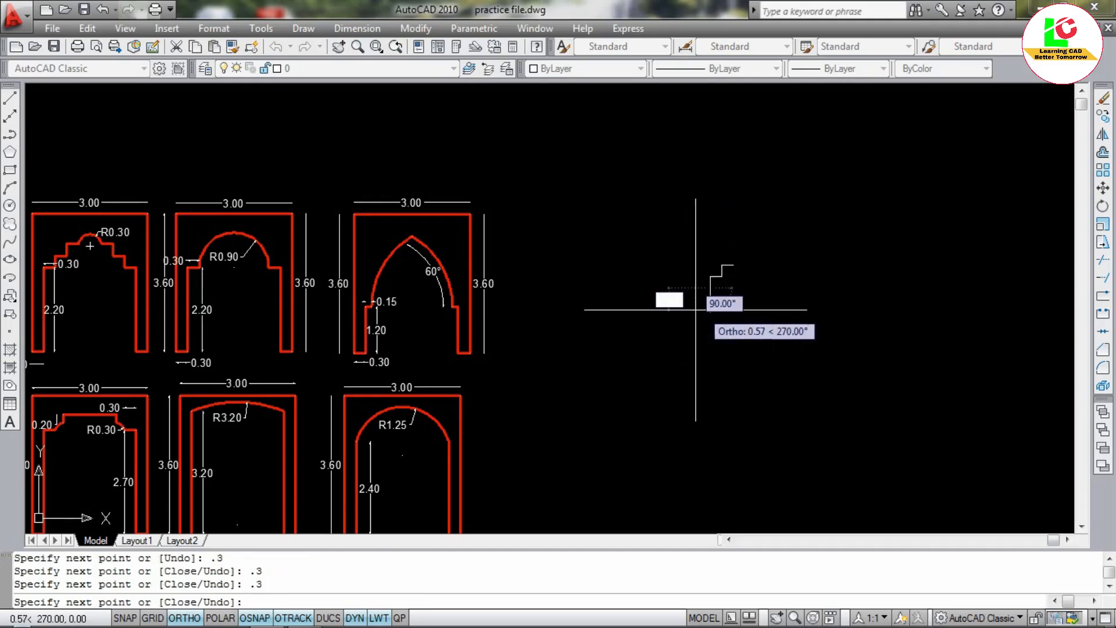
type(".3")
key("Return")
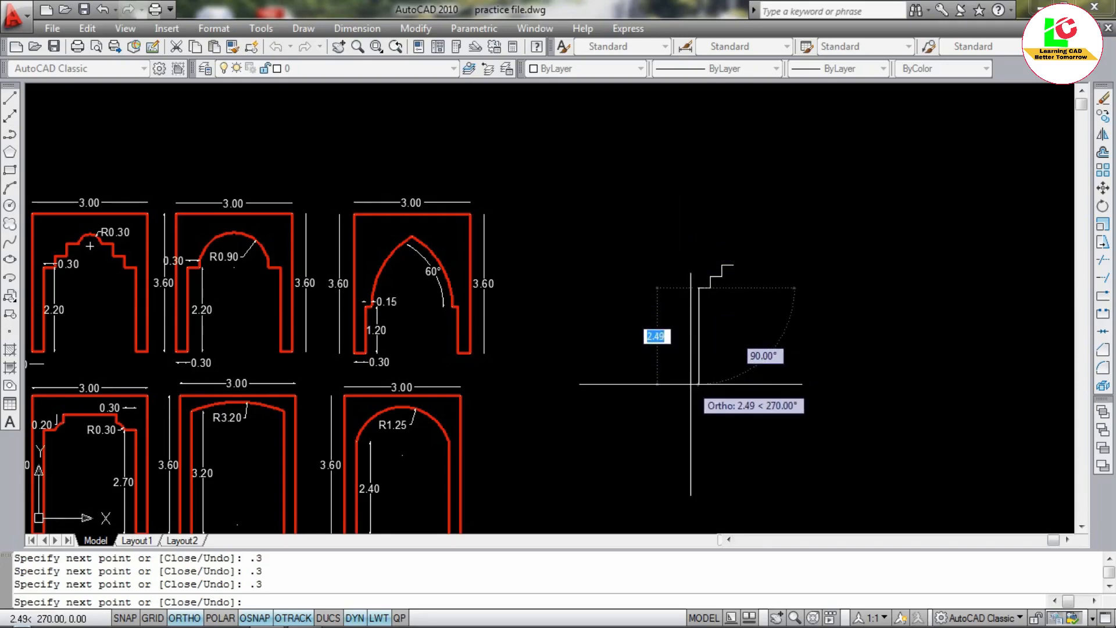
Draw the leg's inner side 2.2 down from the last step and its foot 0.3 left.
type("2")
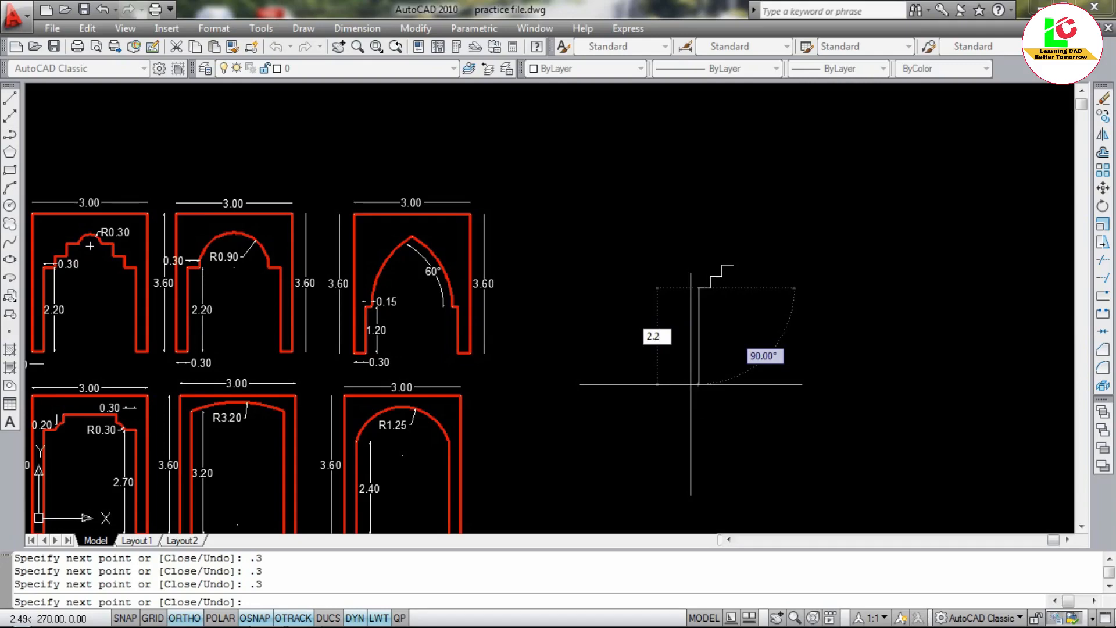
type(".2")
key("Return")
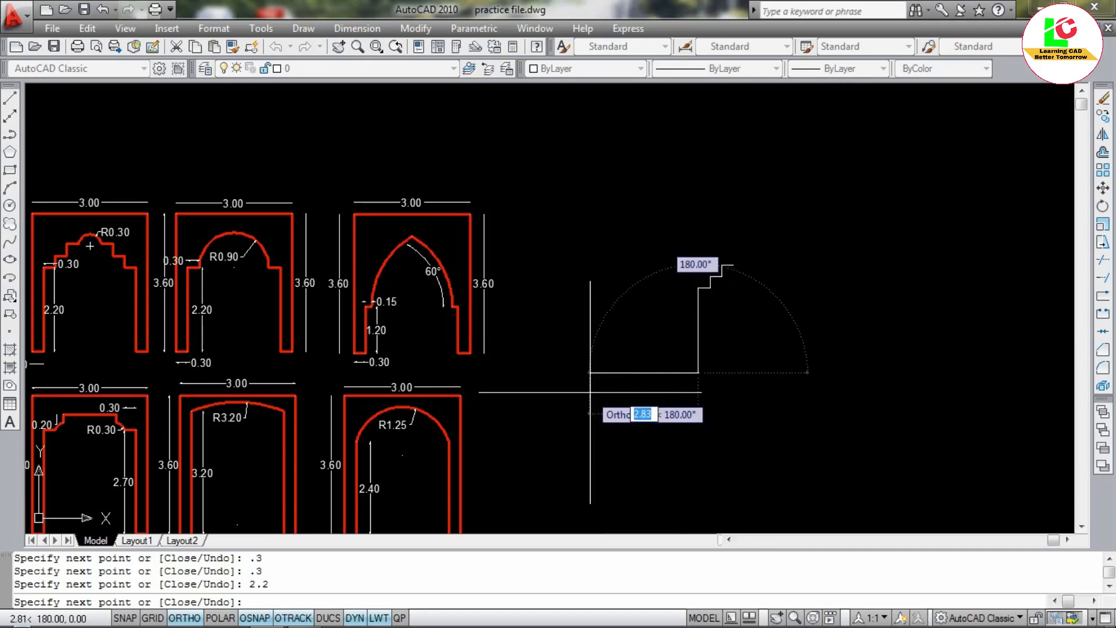
type(".3")
key("Return")
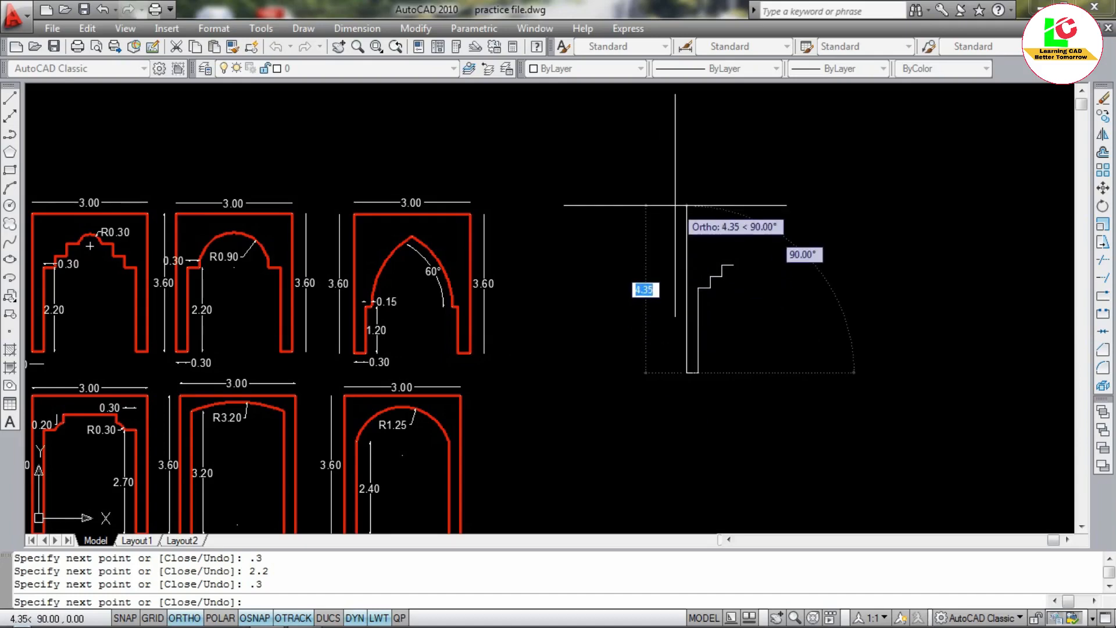
Draw the arch's outer frame 3.6 up, 3 right across the top and 3.6 down.
type("3.")
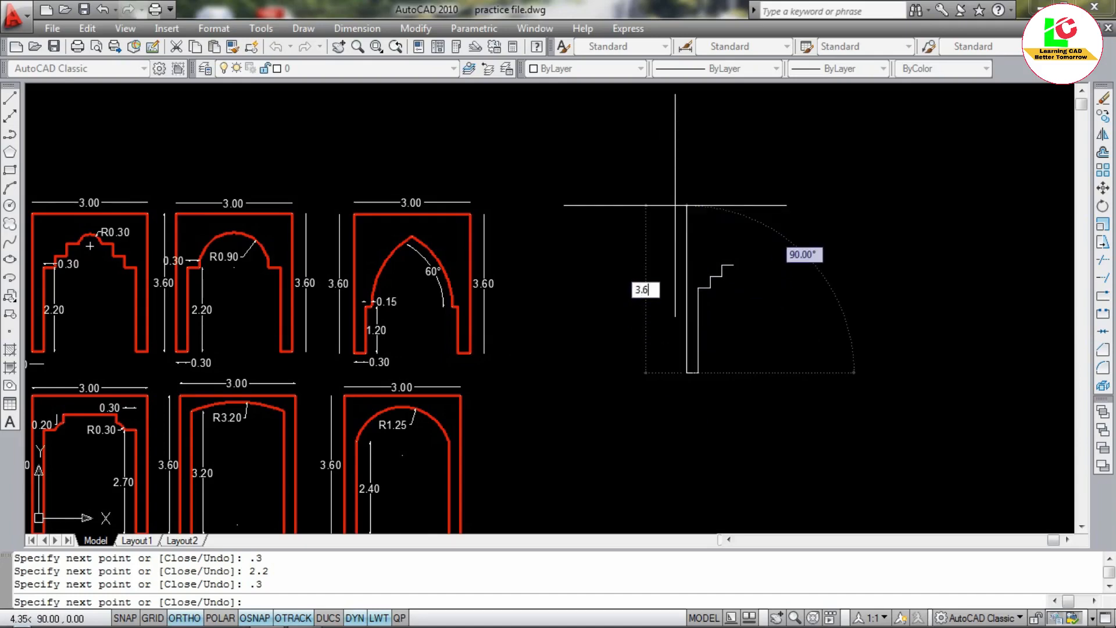
type("6")
key("Return")
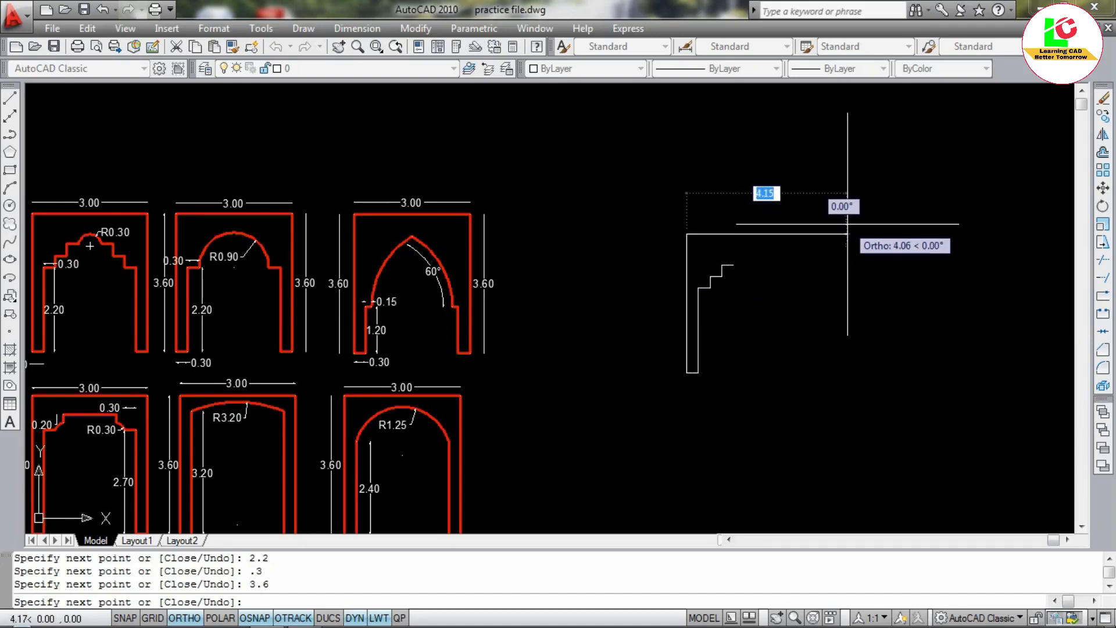
type("3")
key("Return")
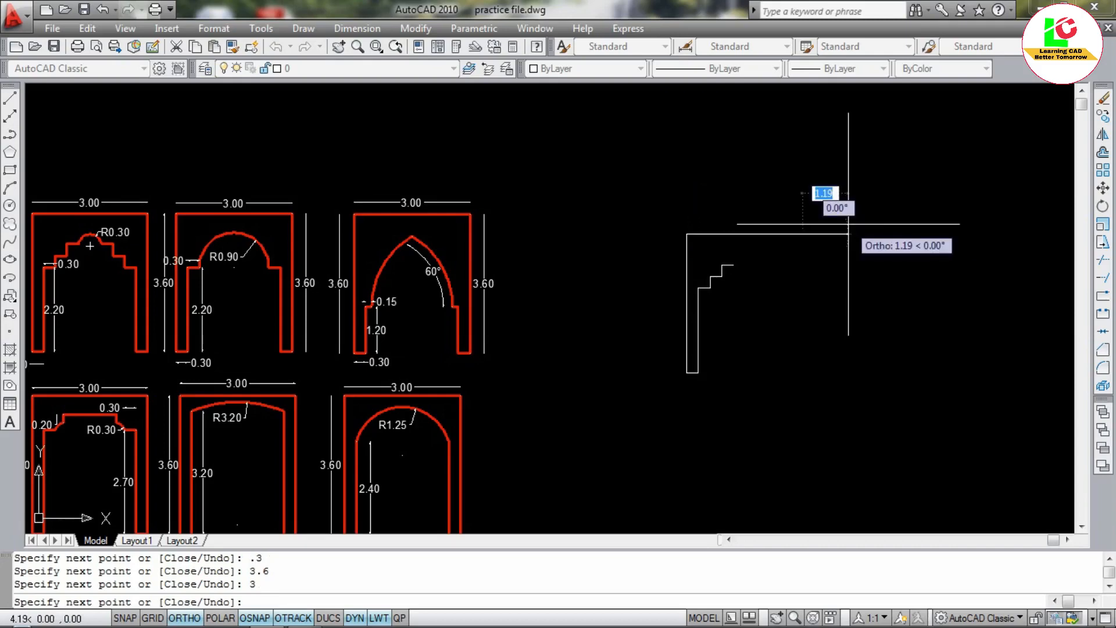
type("3.")
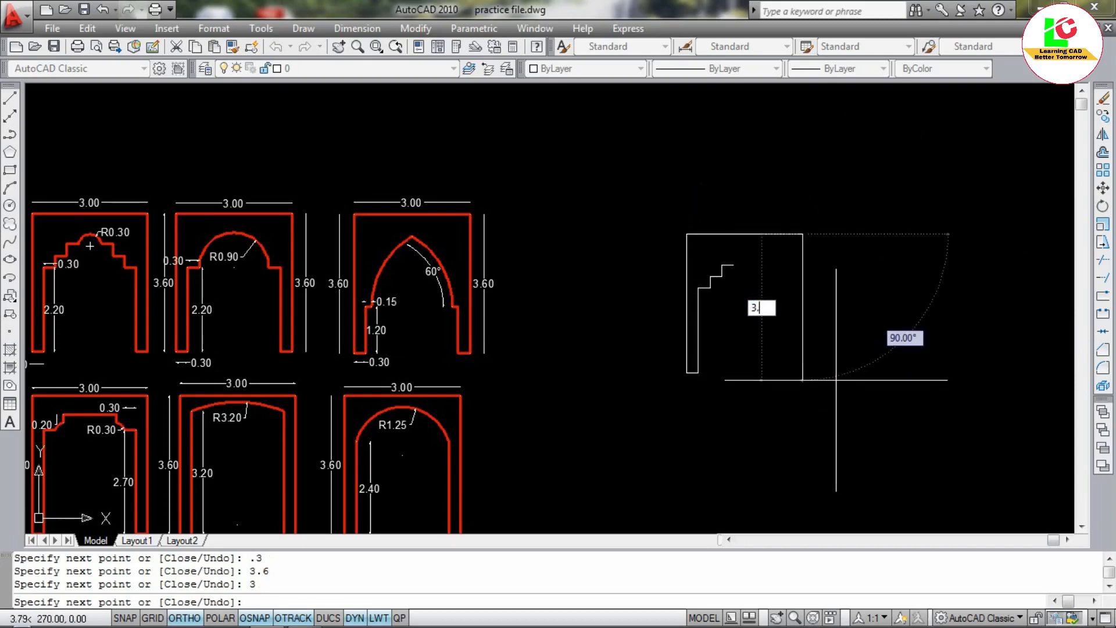
type("6")
key("Return")
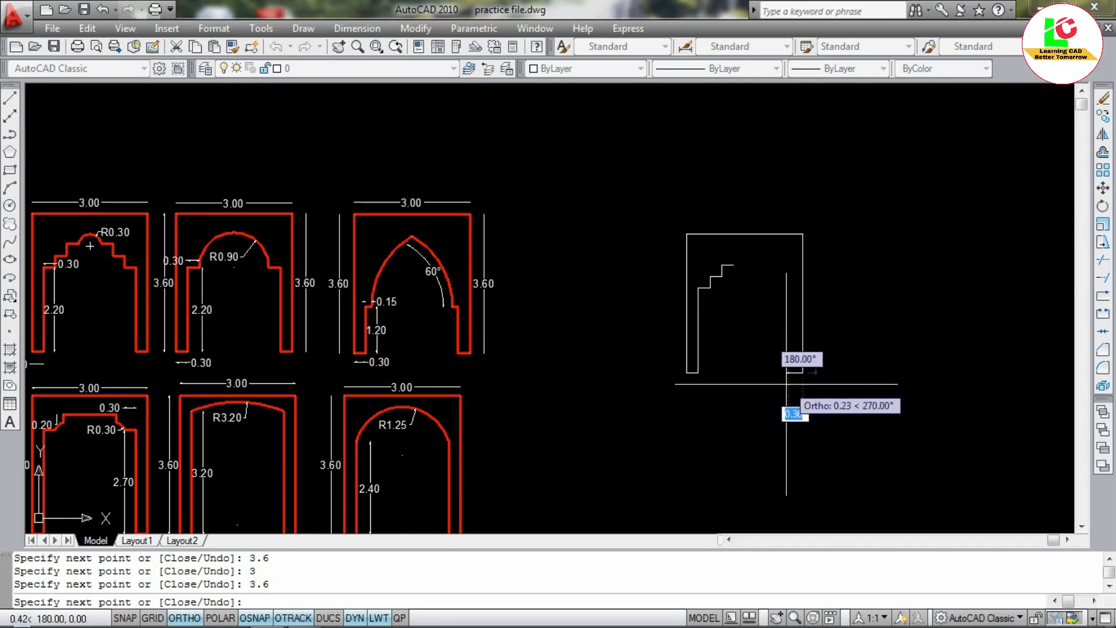
Draw the right leg's foot 0.3 left and its inner side 2.2 up.
scroll(774, 377, "up", 2)
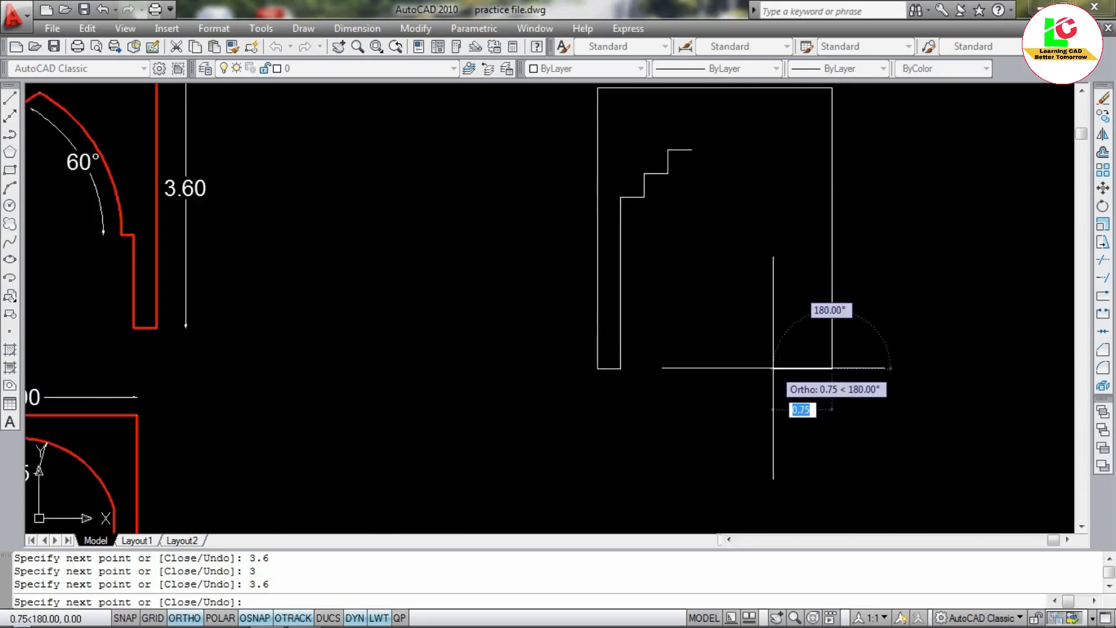
type(".3")
key("Return")
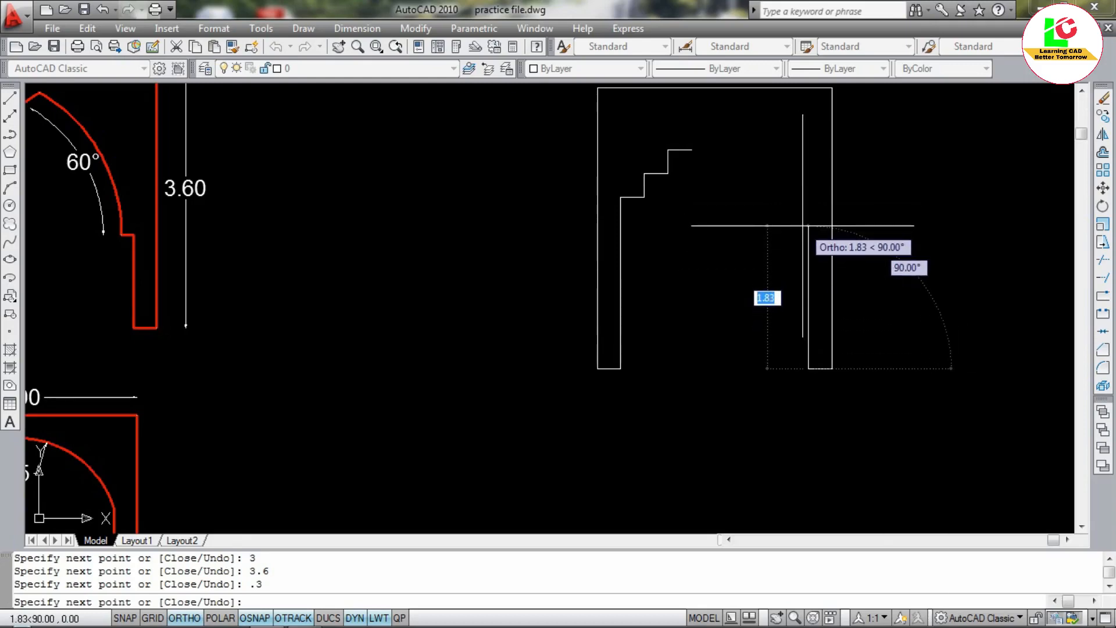
type("2.2")
key("Return")
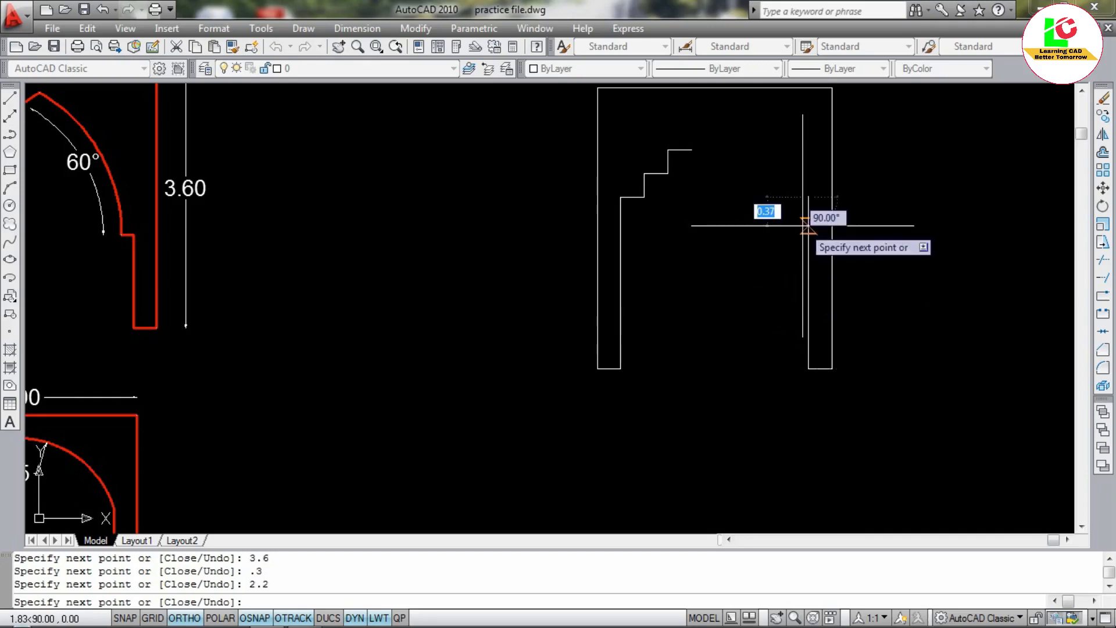
Draw two stair steps from the right leg's inner side, each 0.3 left and 0.3 up.
scroll(769, 193, "up", 3)
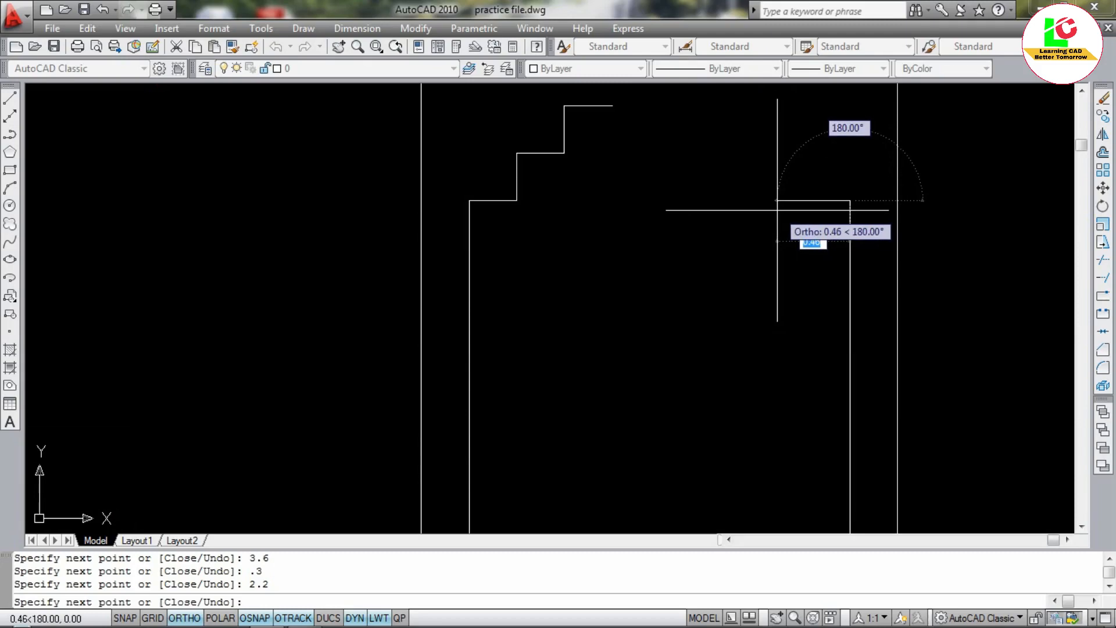
type(".3")
key("Return")
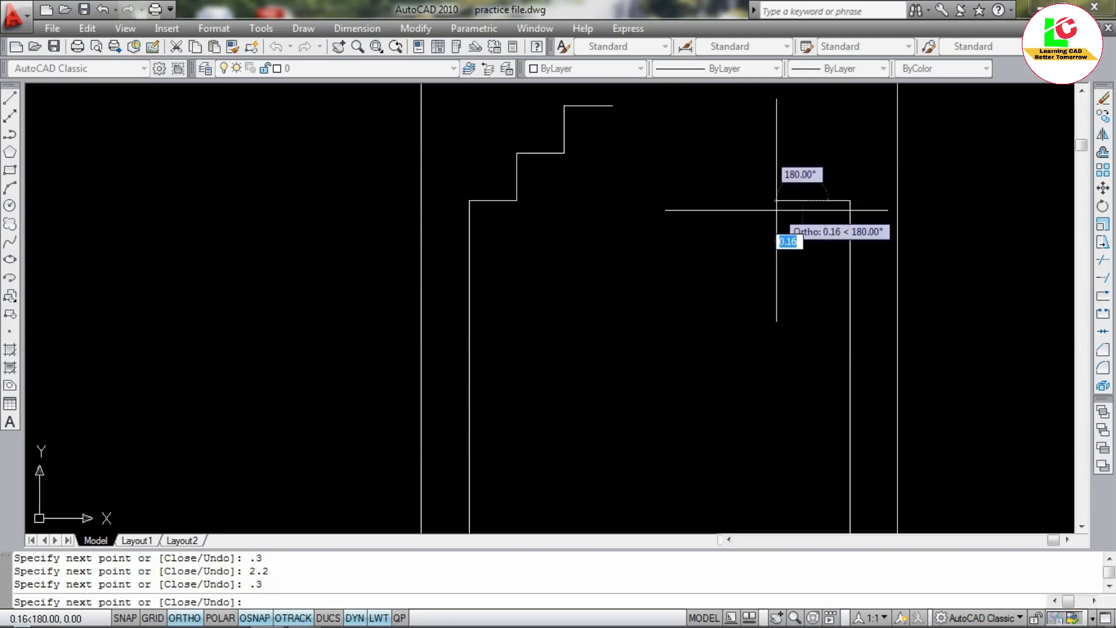
type(".3")
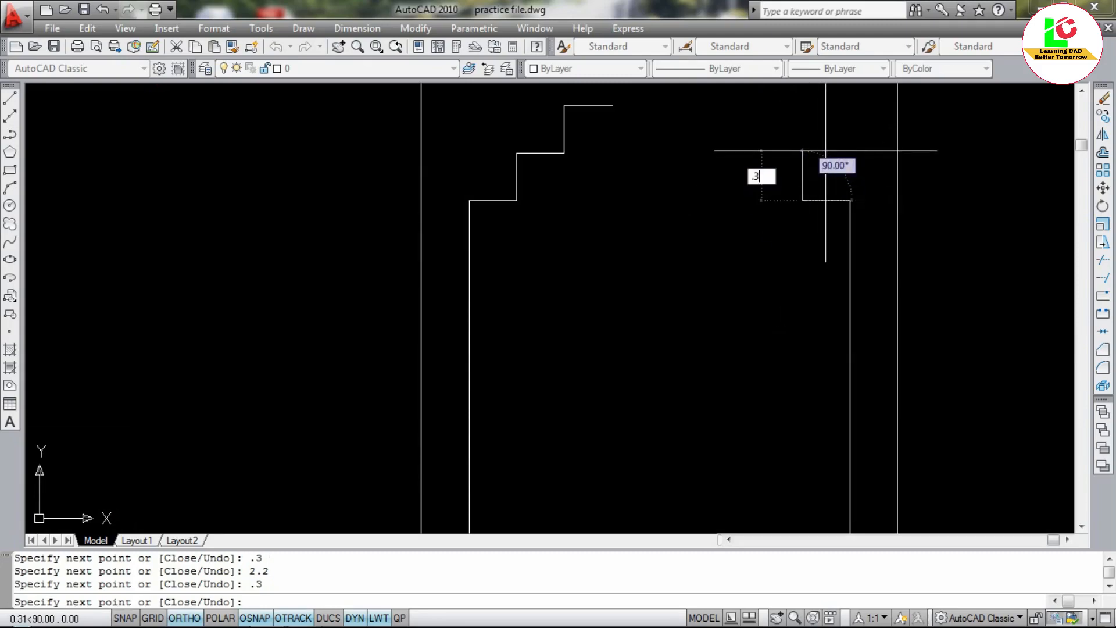
key("Return")
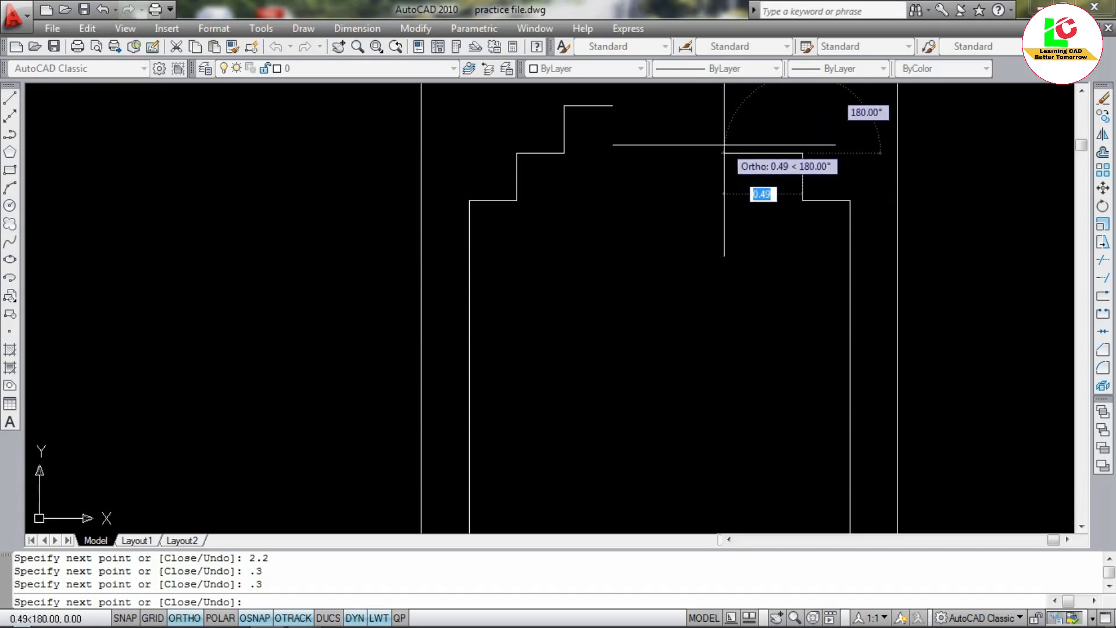
type(".3")
key("Return")
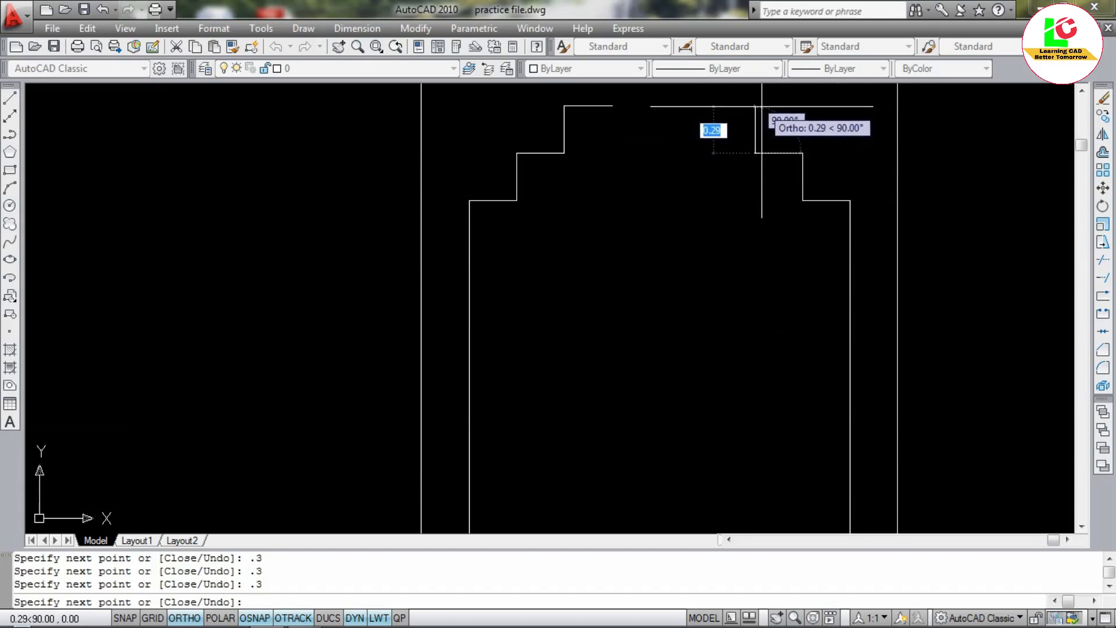
type(".3")
key("Return")
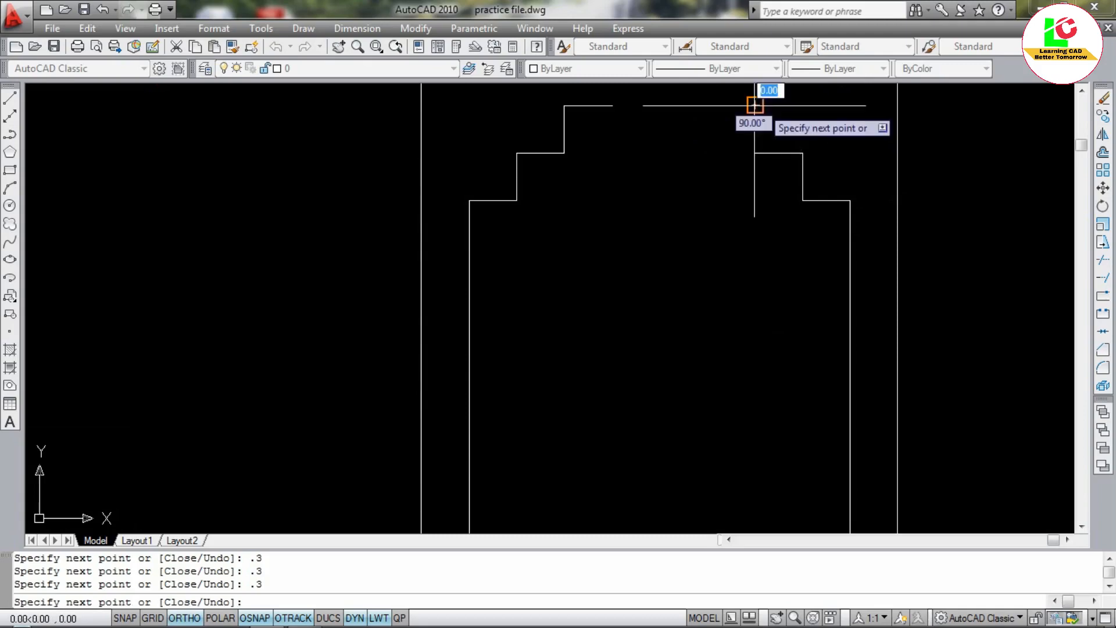
Finish the right-hand steps with a 0.3 top segment to the left and end the line.
type(".")
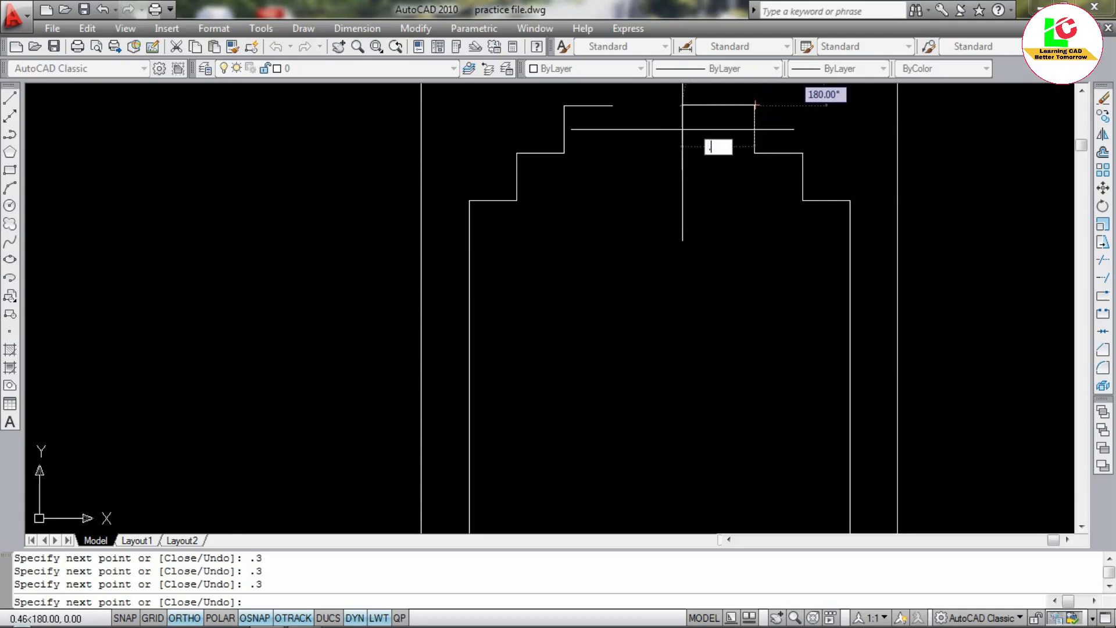
key("Return")
key("Escape")
scroll(655, 221, "down", 4)
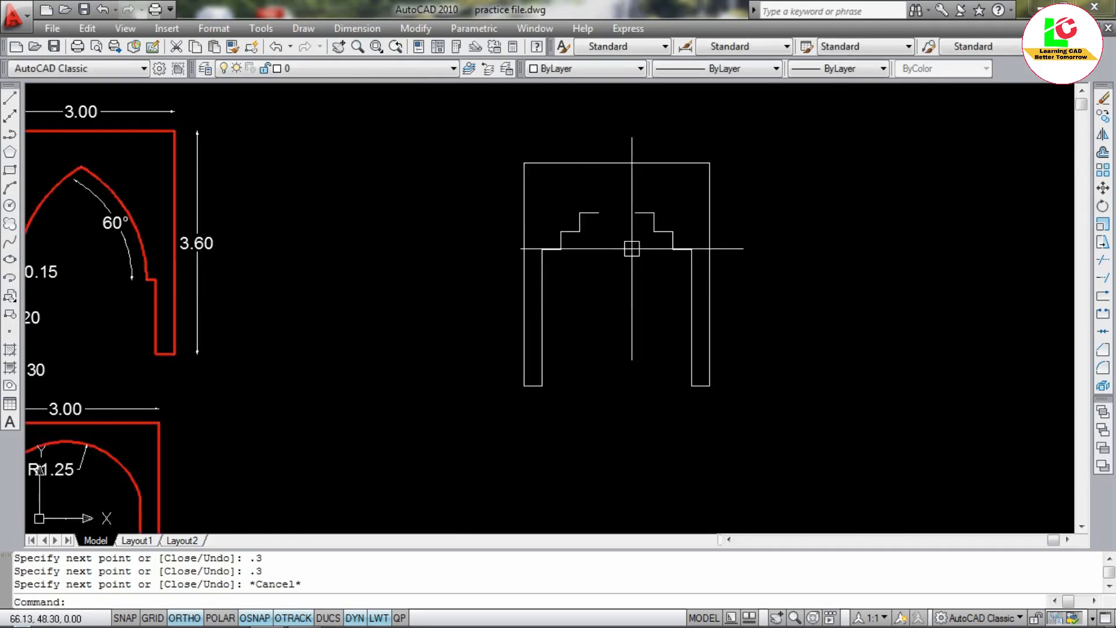
scroll(646, 218, "up", 3)
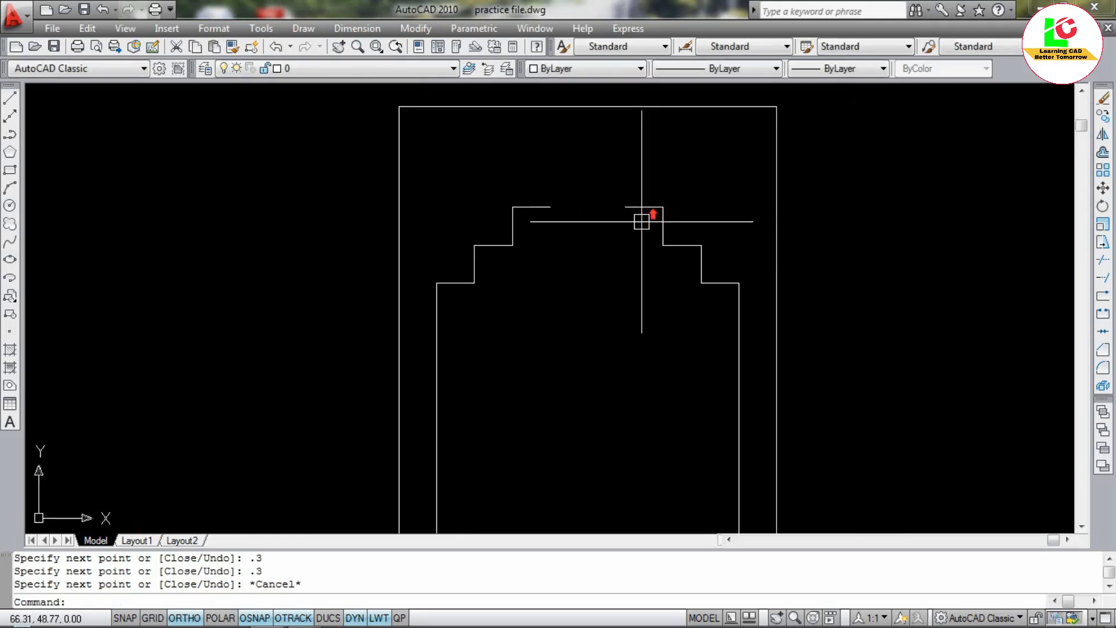
scroll(595, 219, "down", 2)
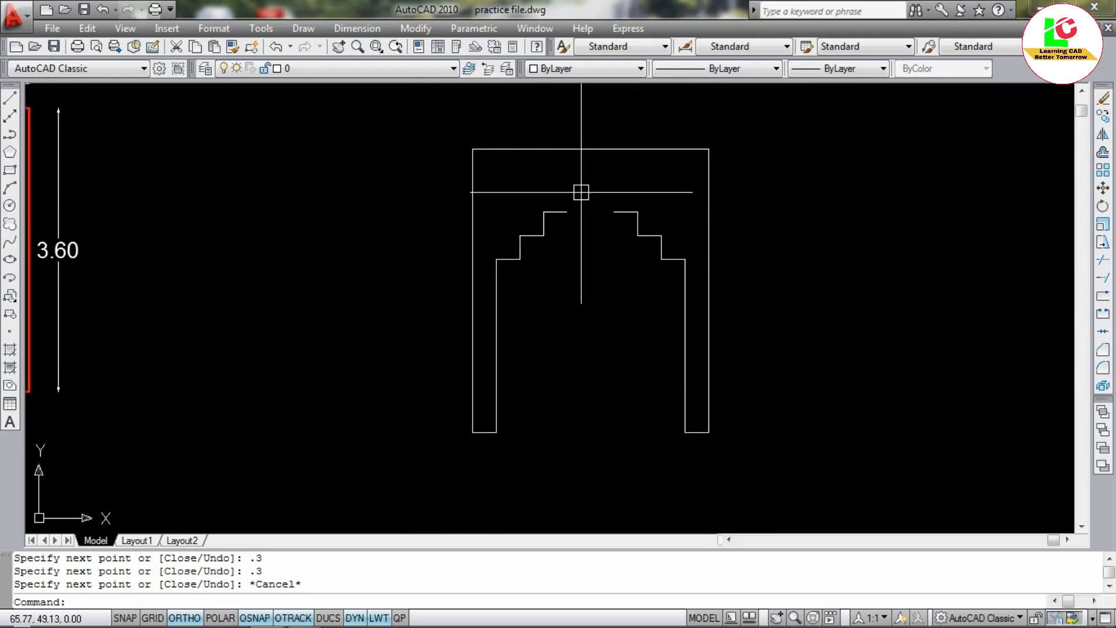
Begin a Start, End, Radius arc from the right top step's free end to the left top step's free end.
left_click(306, 31)
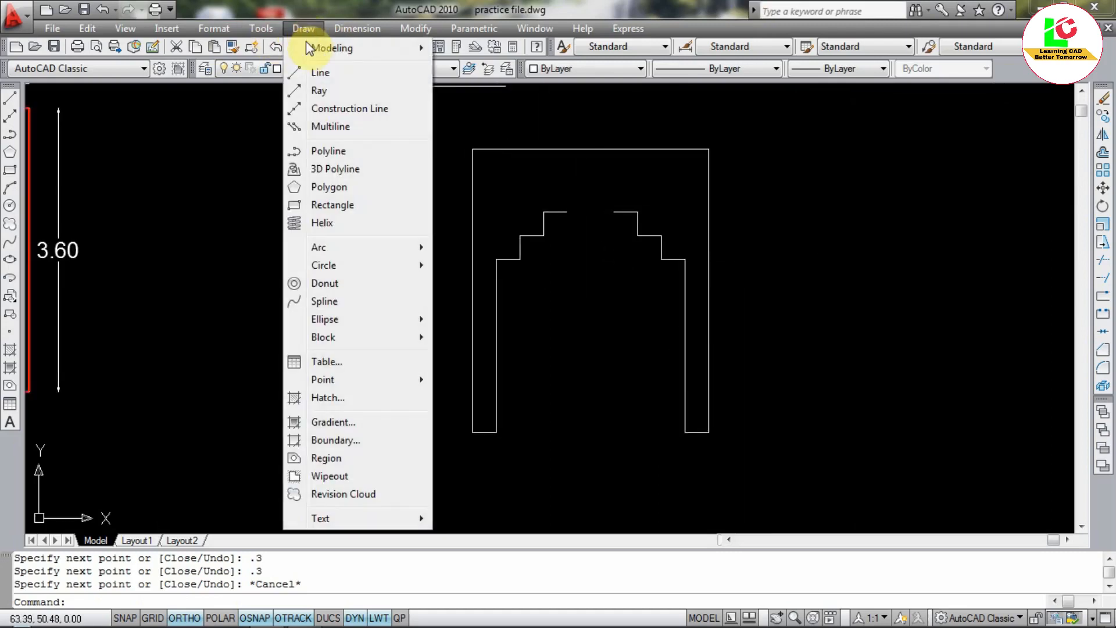
mouse_move(337, 247)
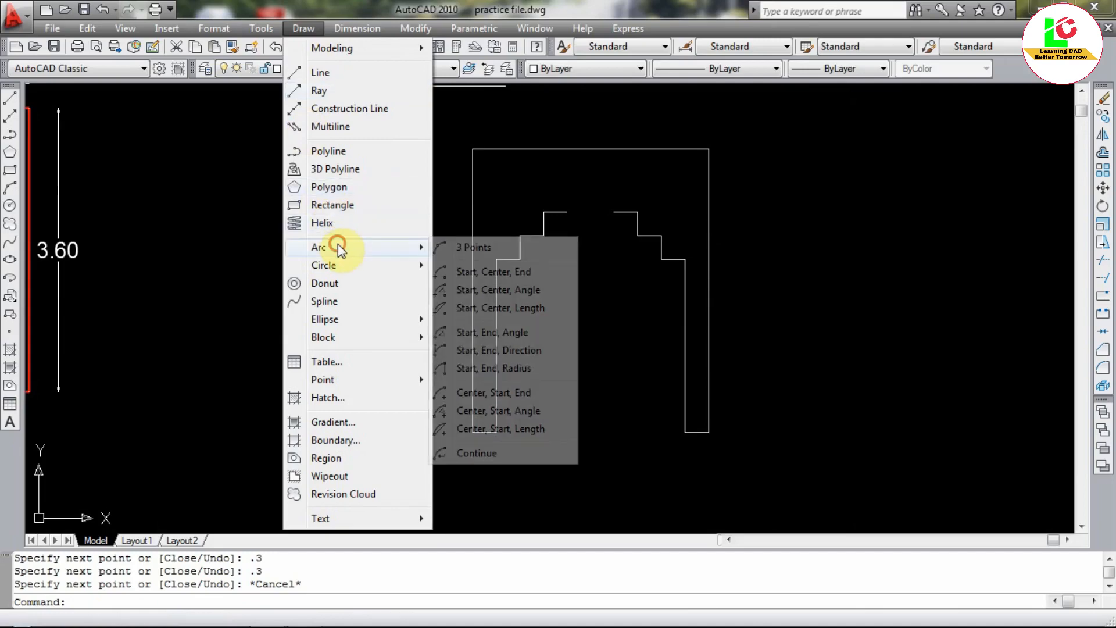
left_click(489, 369)
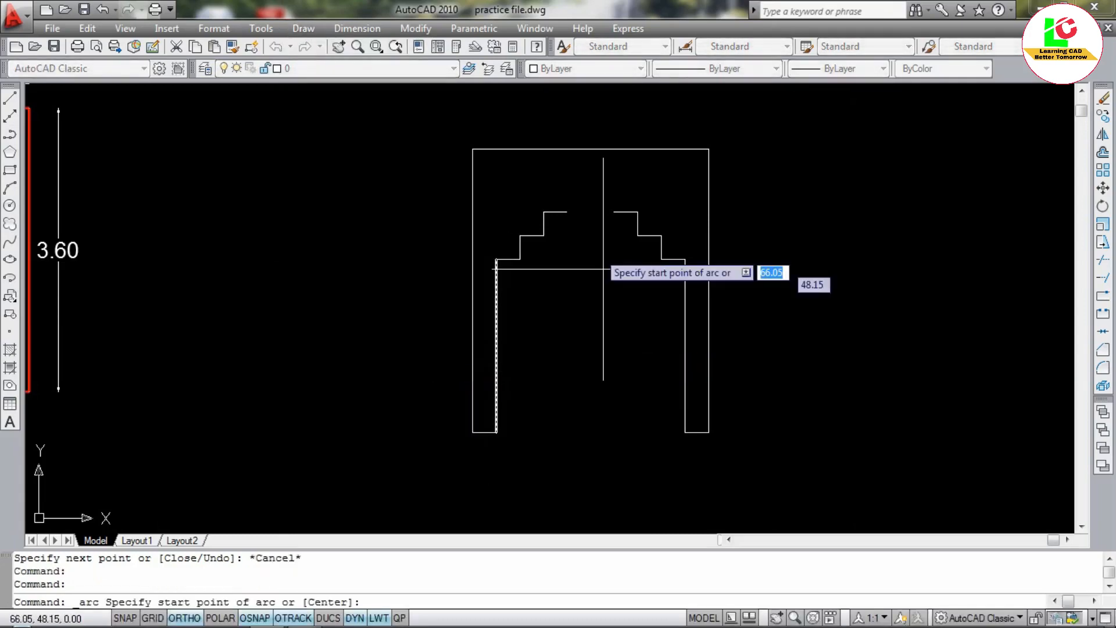
scroll(555, 184, "up", 2)
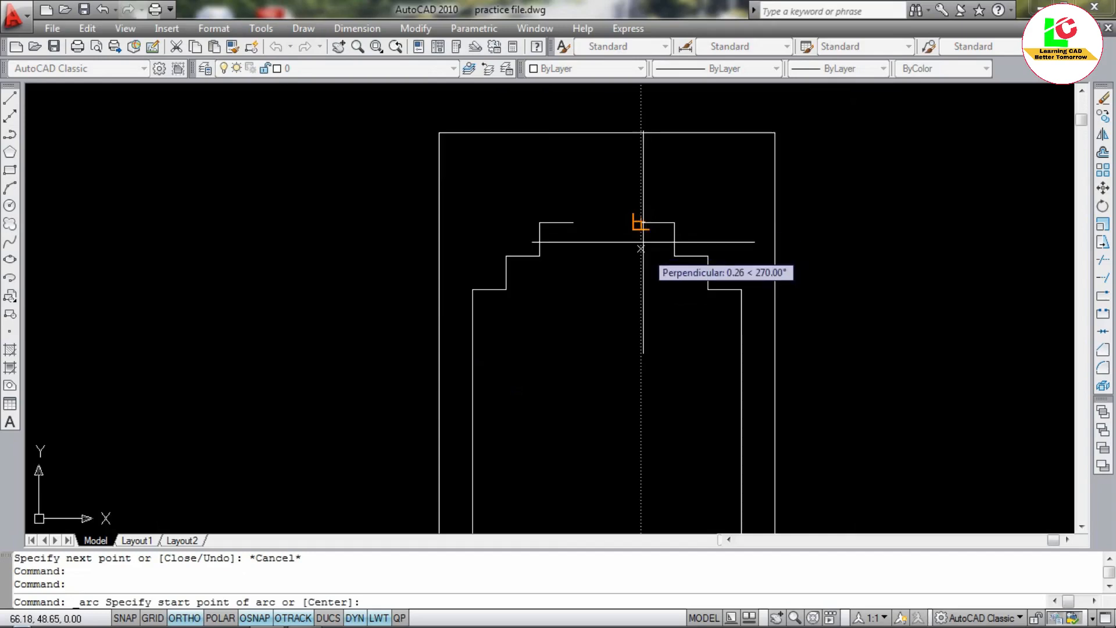
left_click(640, 222)
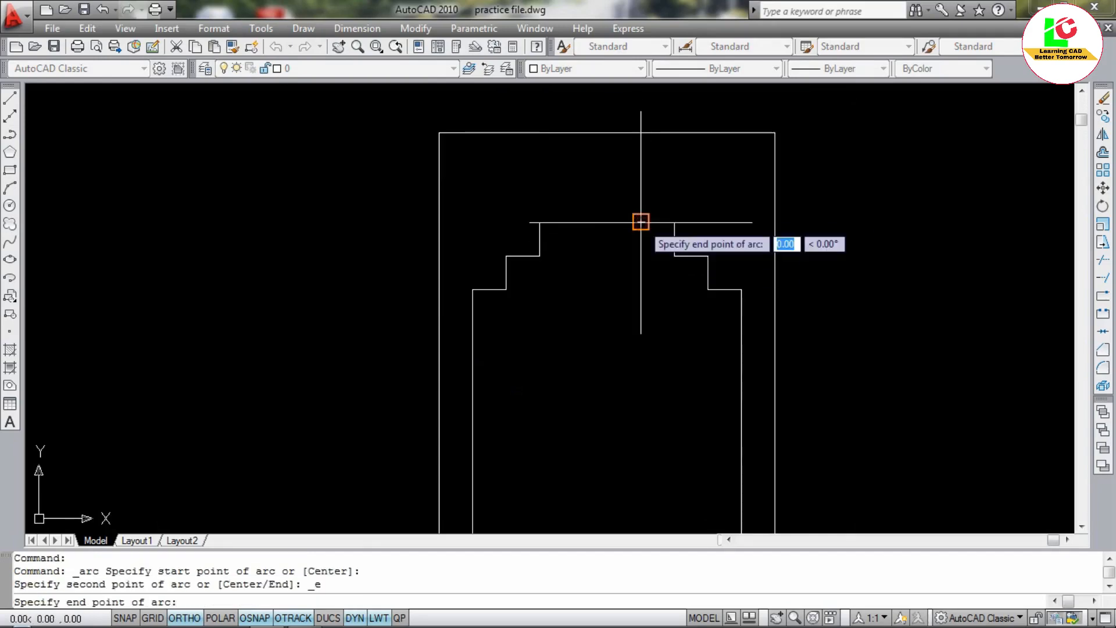
left_click(573, 222)
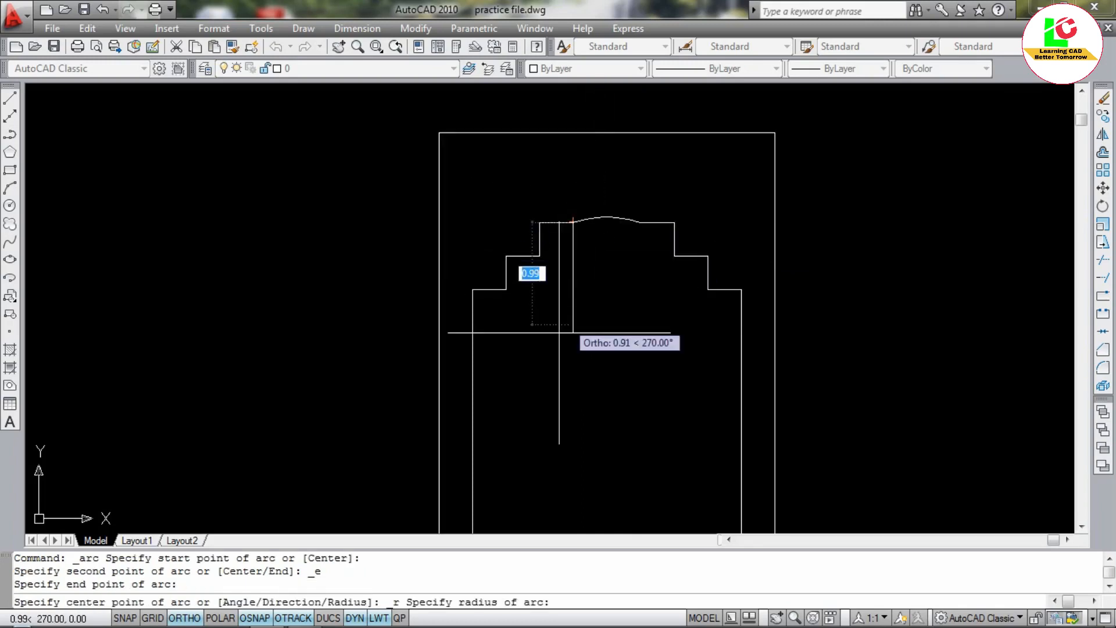
Turn Ortho off and complete the crown arc with a radius of 0.30.
left_click(182, 617)
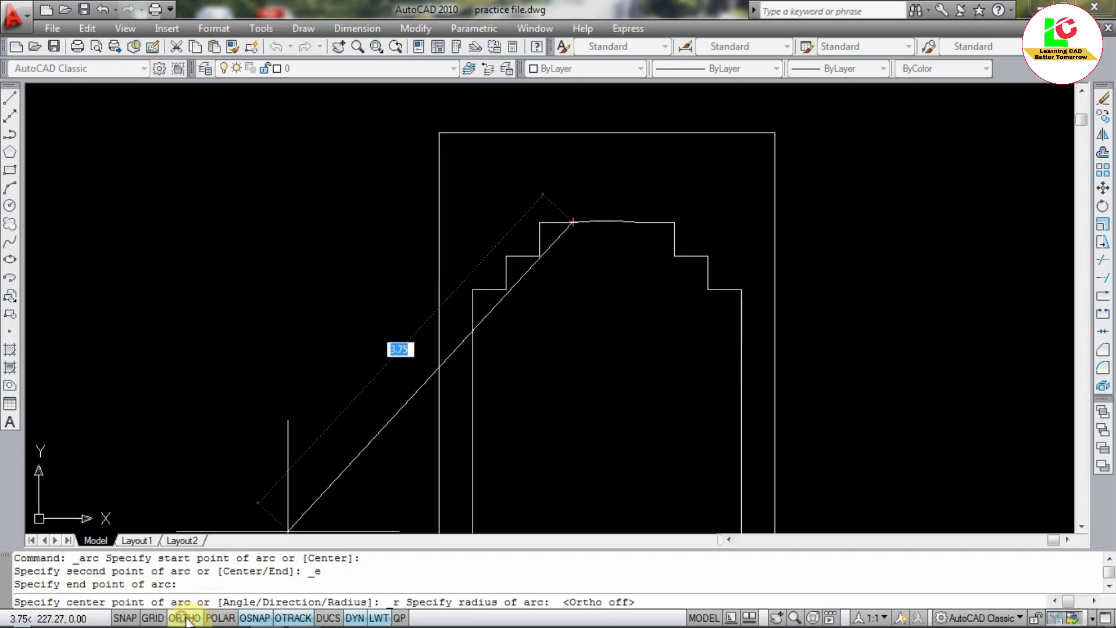
scroll(609, 184, "up", 5)
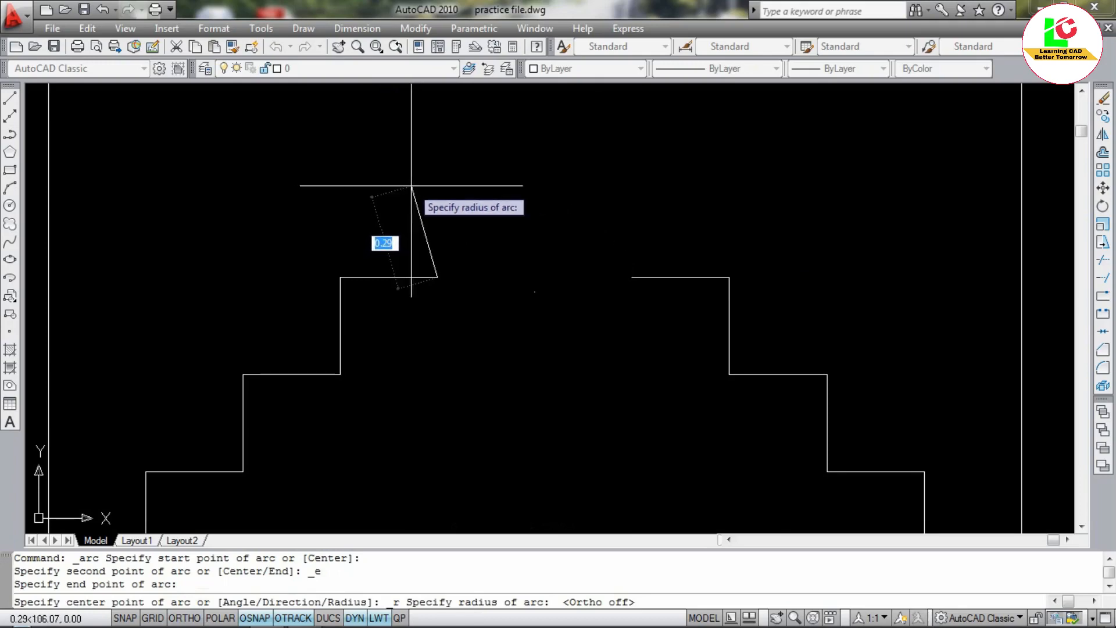
scroll(585, 241, "down", 4)
scroll(584, 251, "down", 4)
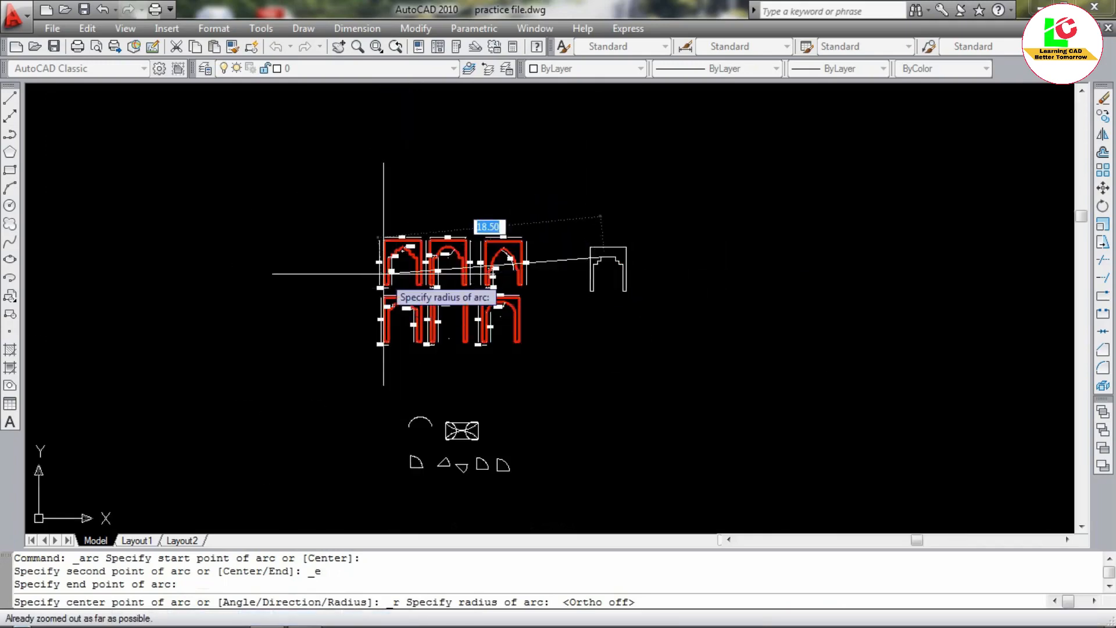
scroll(372, 279, "up", 10)
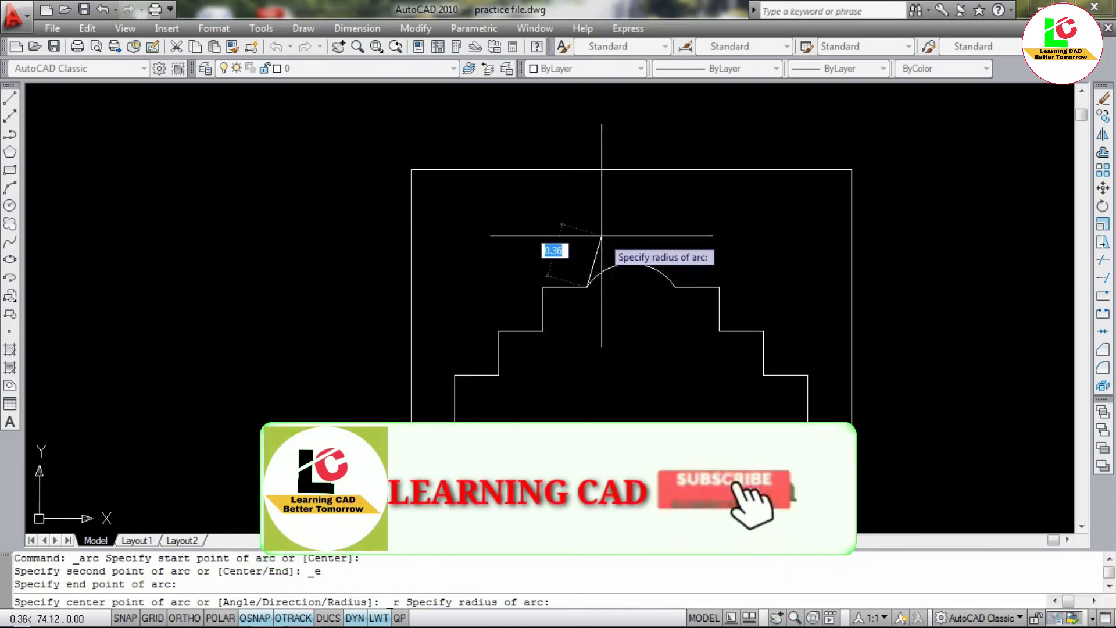
type(".30")
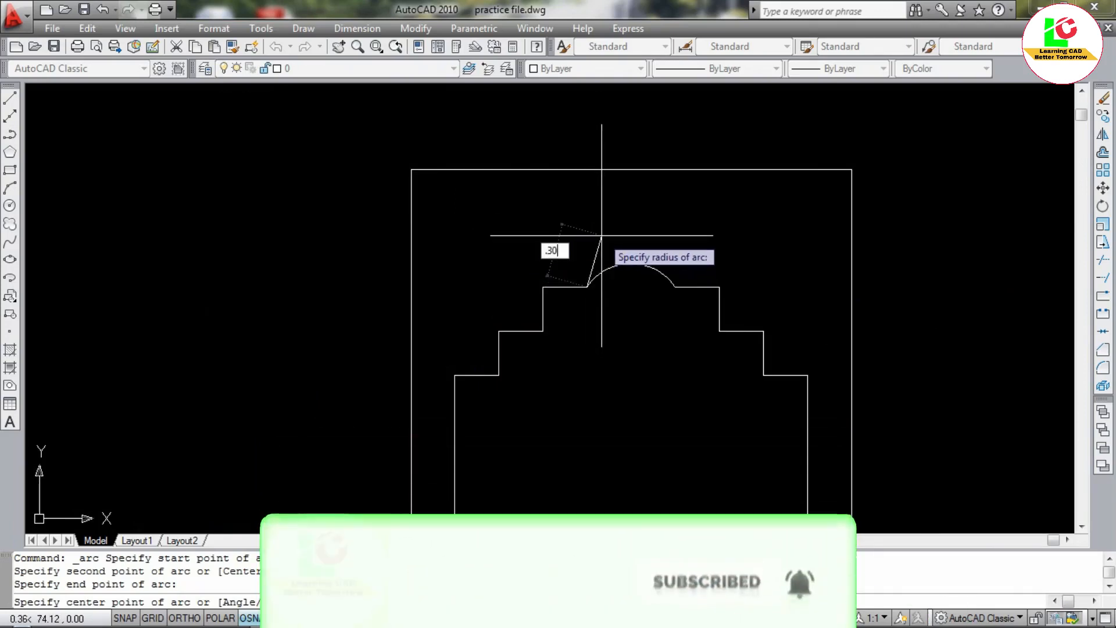
key("Return")
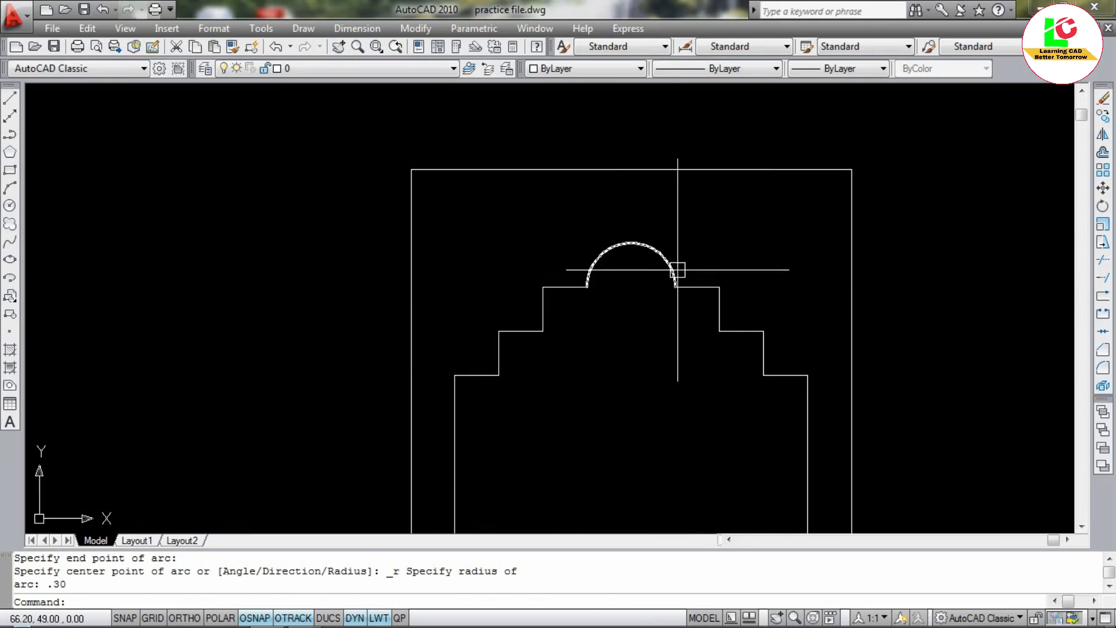
Examine the dimensions of the red R0.90 arch among the reference drawings.
scroll(533, 243, "down", 1)
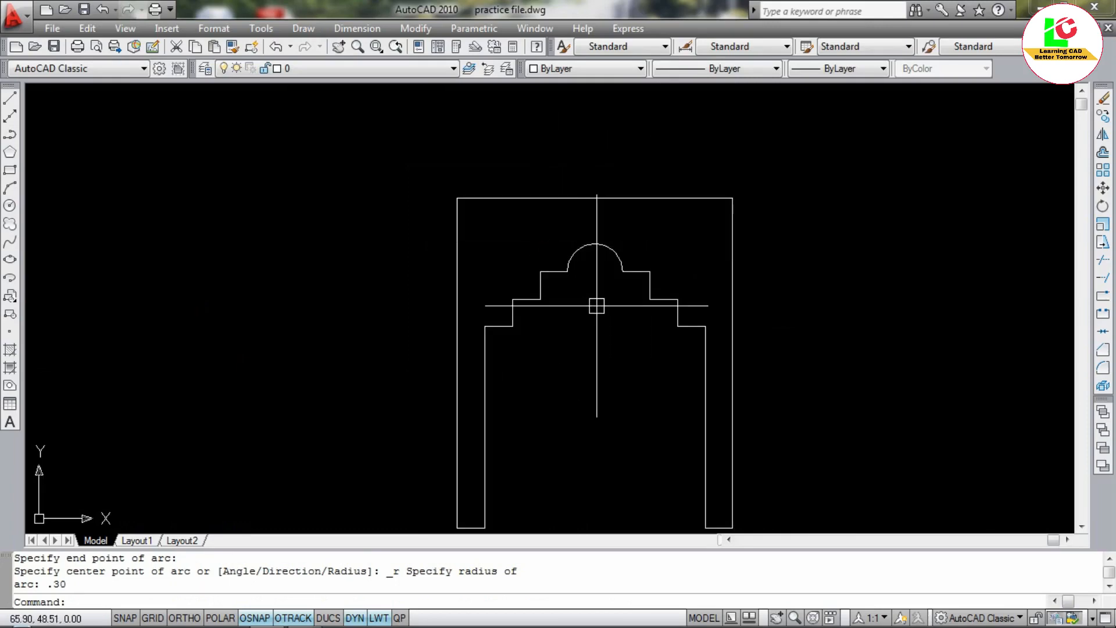
scroll(582, 271, "down", 1)
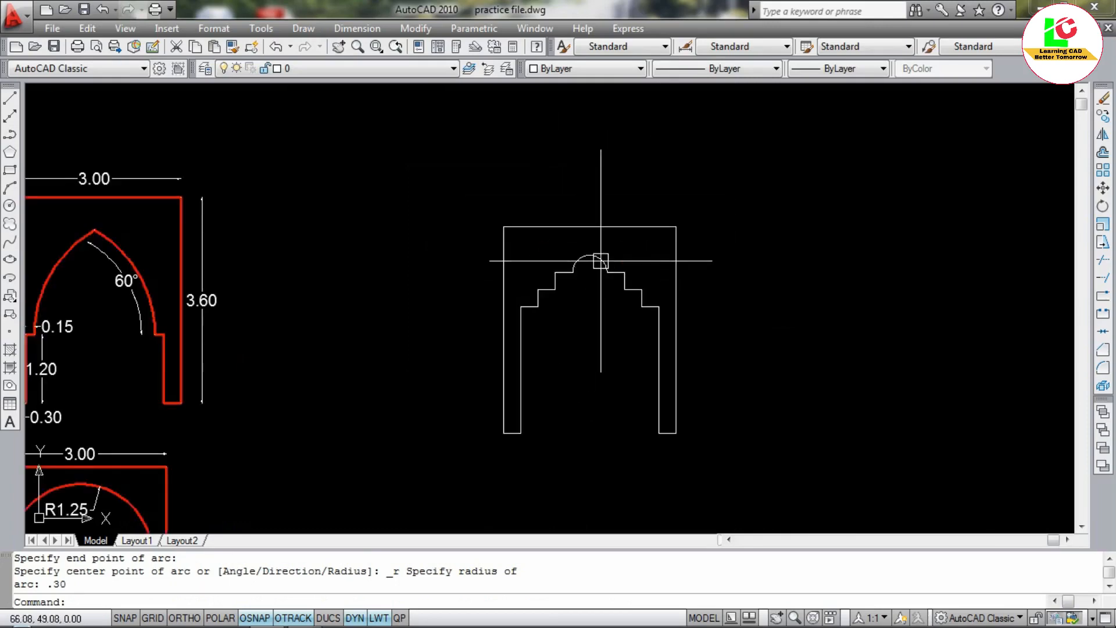
scroll(601, 261, "down", 2)
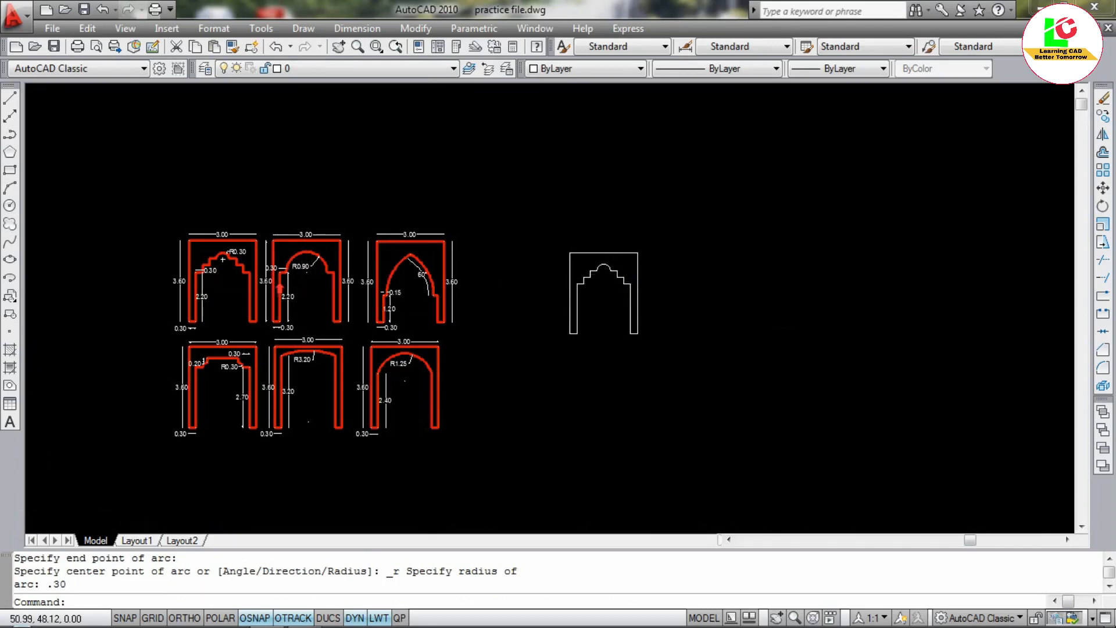
scroll(280, 288, "up", 3)
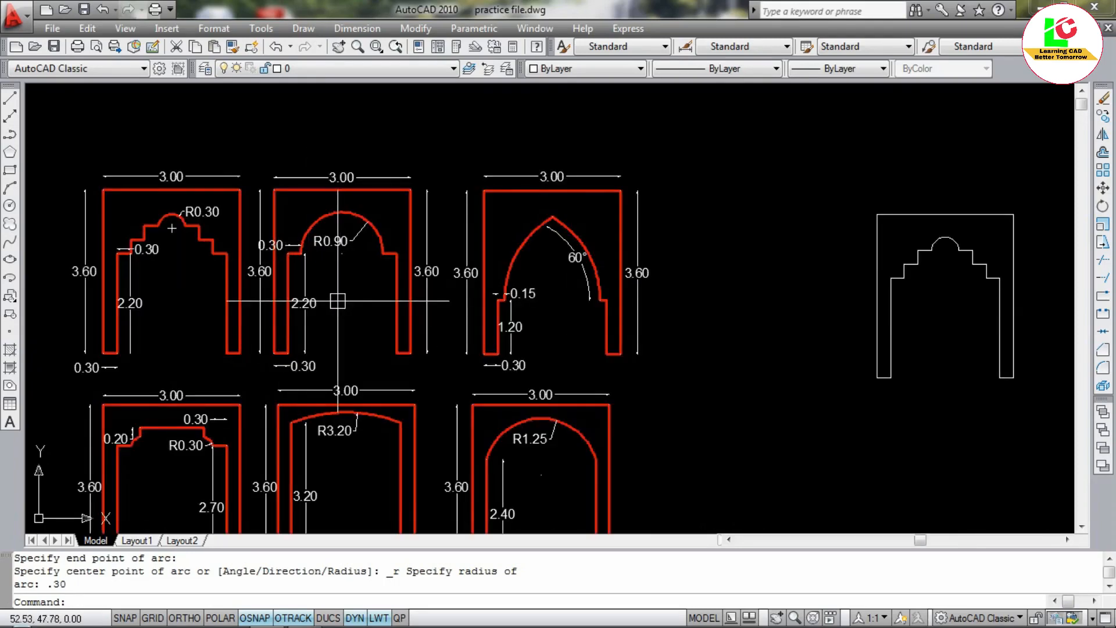
scroll(277, 260, "up", 3)
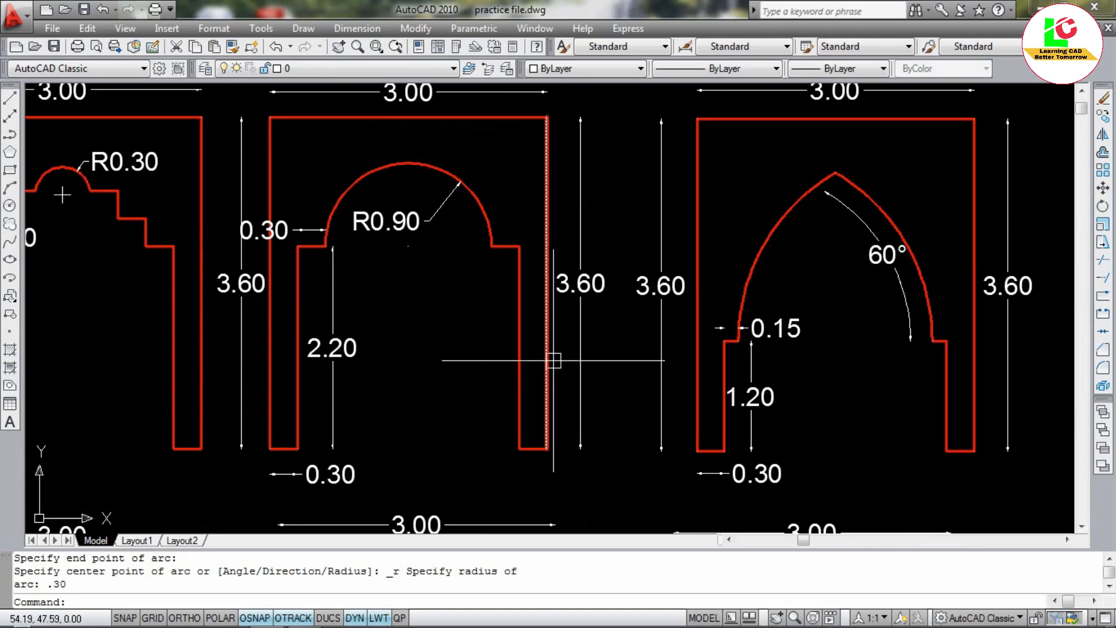
scroll(344, 267, "down", 5)
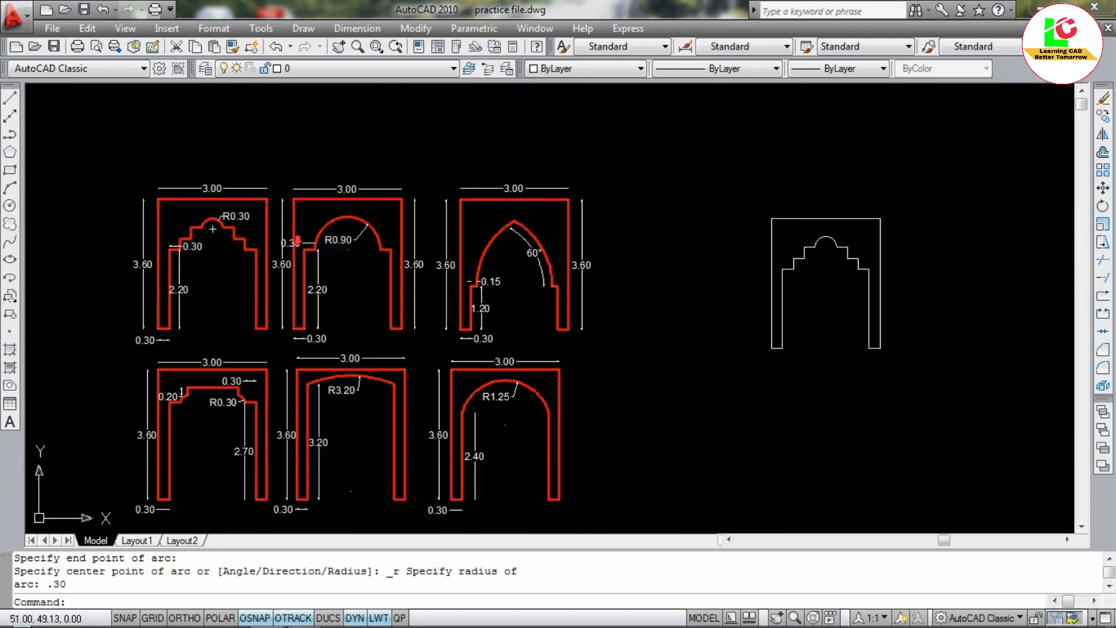
scroll(867, 234, "up", 4)
scroll(792, 256, "down", 4)
scroll(781, 270, "up", 2)
key("Escape")
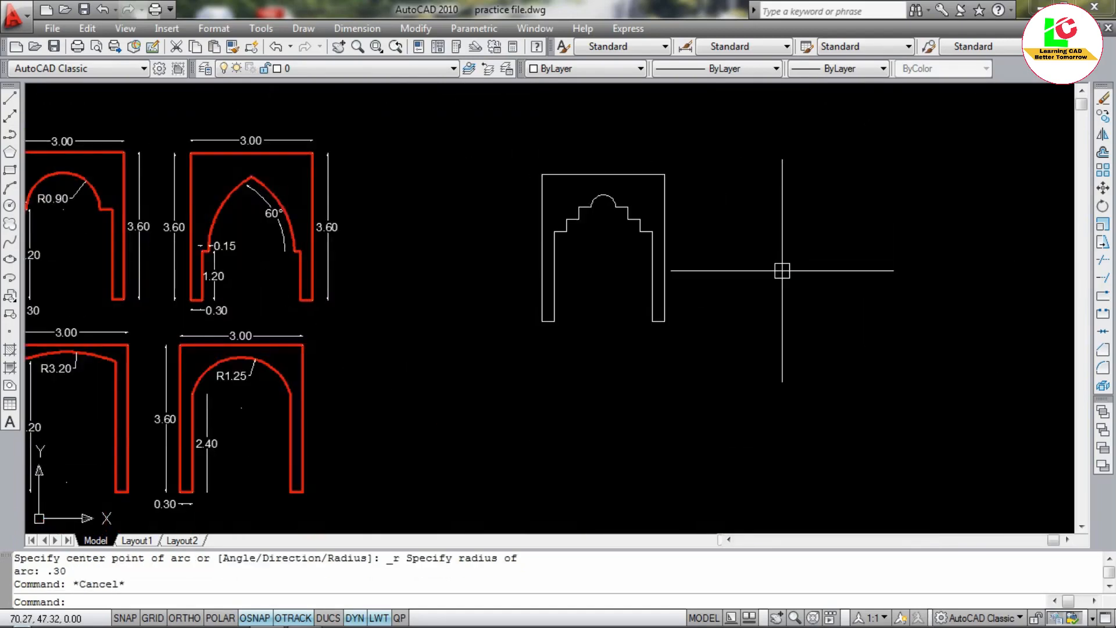
With Ortho on, start a line beside the stepped arch and draw the left shoulder and leg: 0.3 left, 2.2 down, 0.3 left.
type("l")
key("Return")
scroll(771, 223, "up", 2)
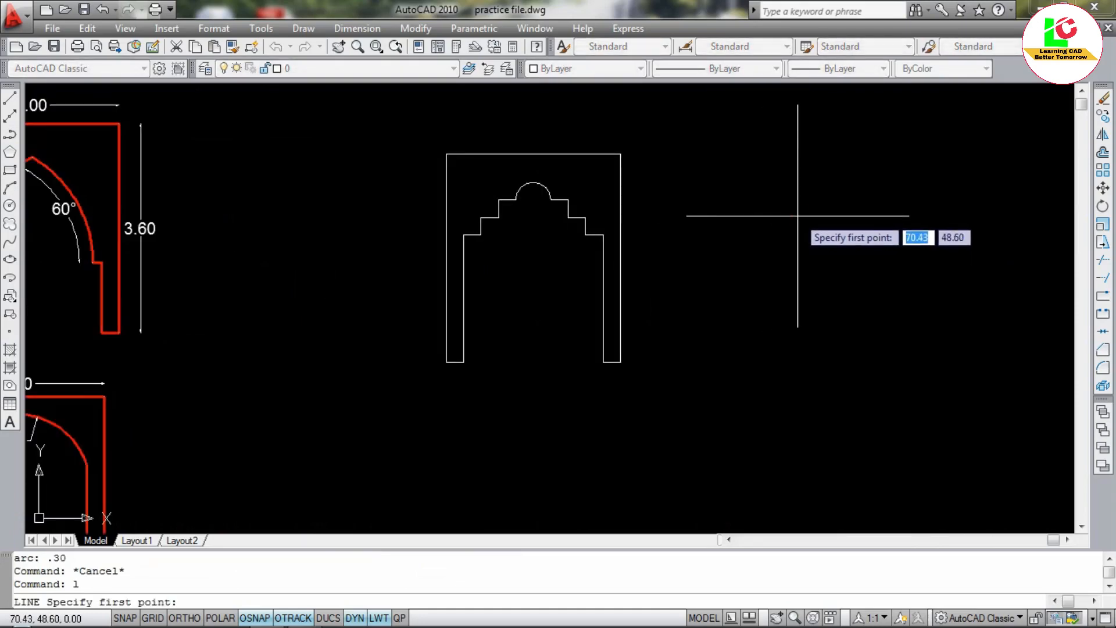
left_click(790, 218)
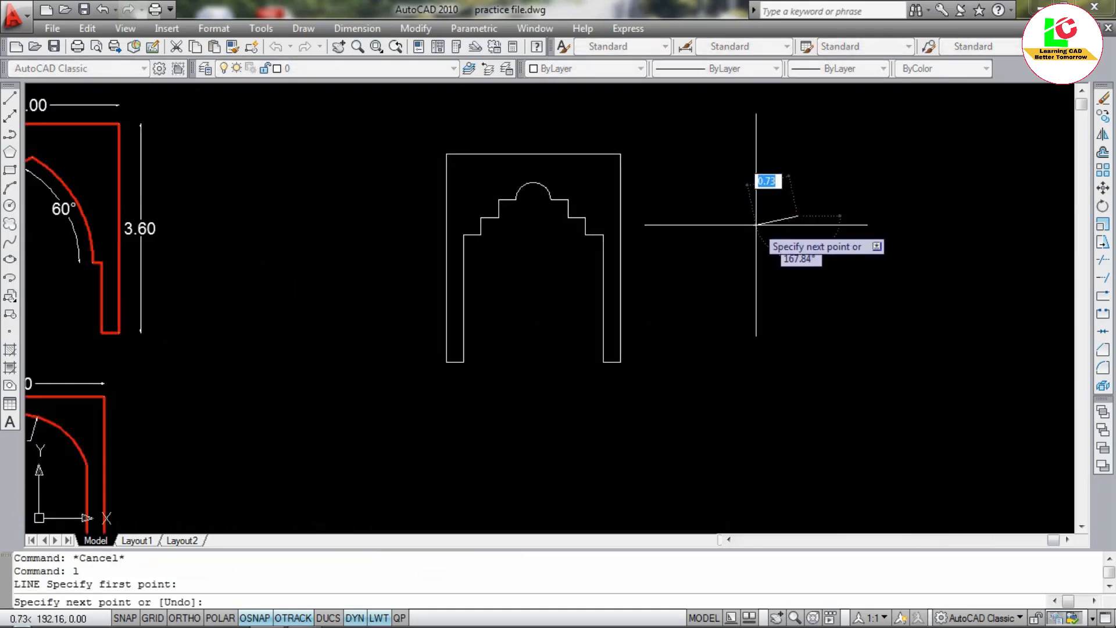
key("F8")
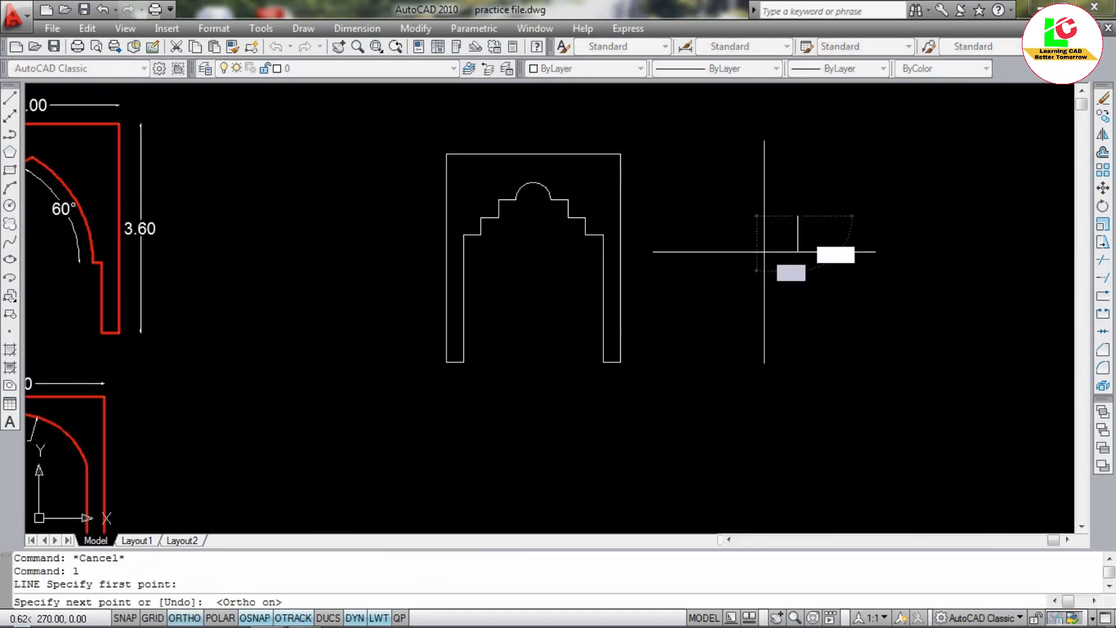
type(".3")
key("Return")
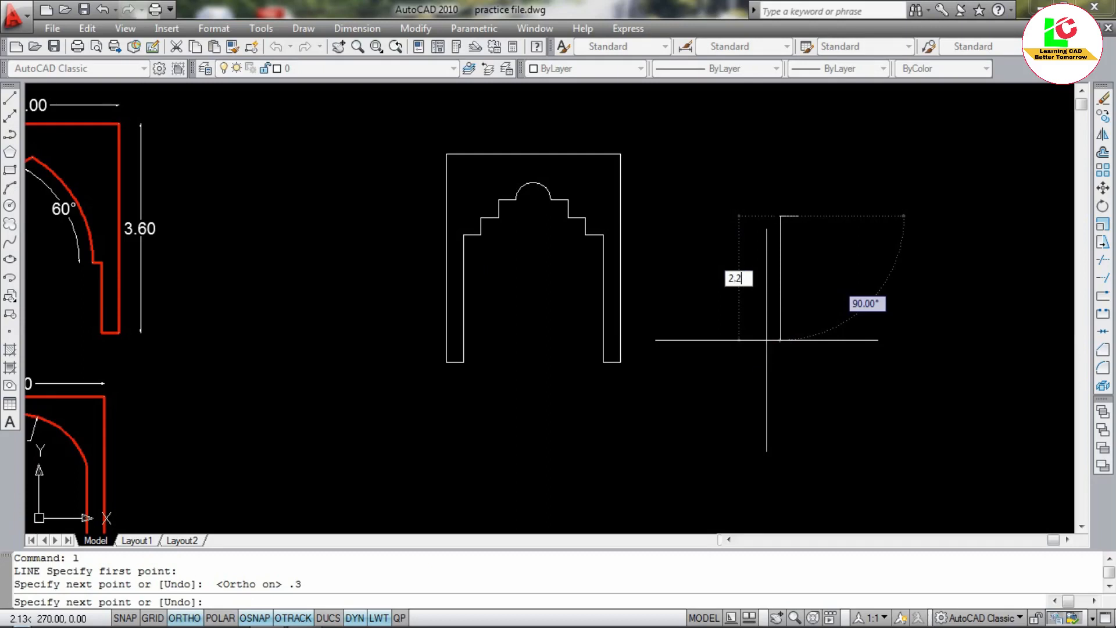
type("2.2")
key("Return")
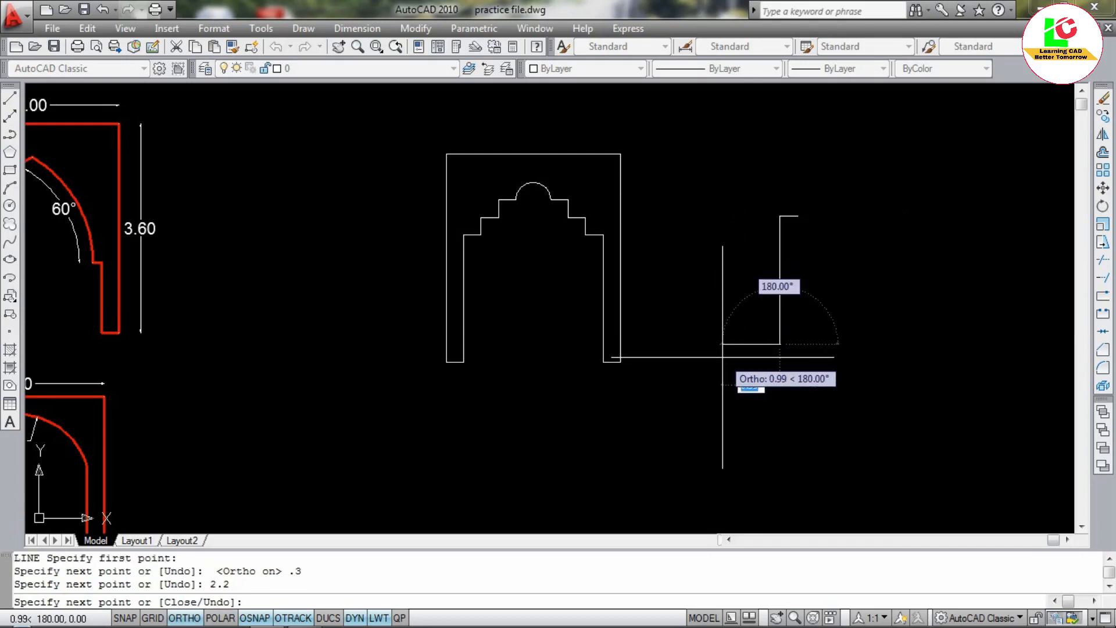
type(".3")
key("Return")
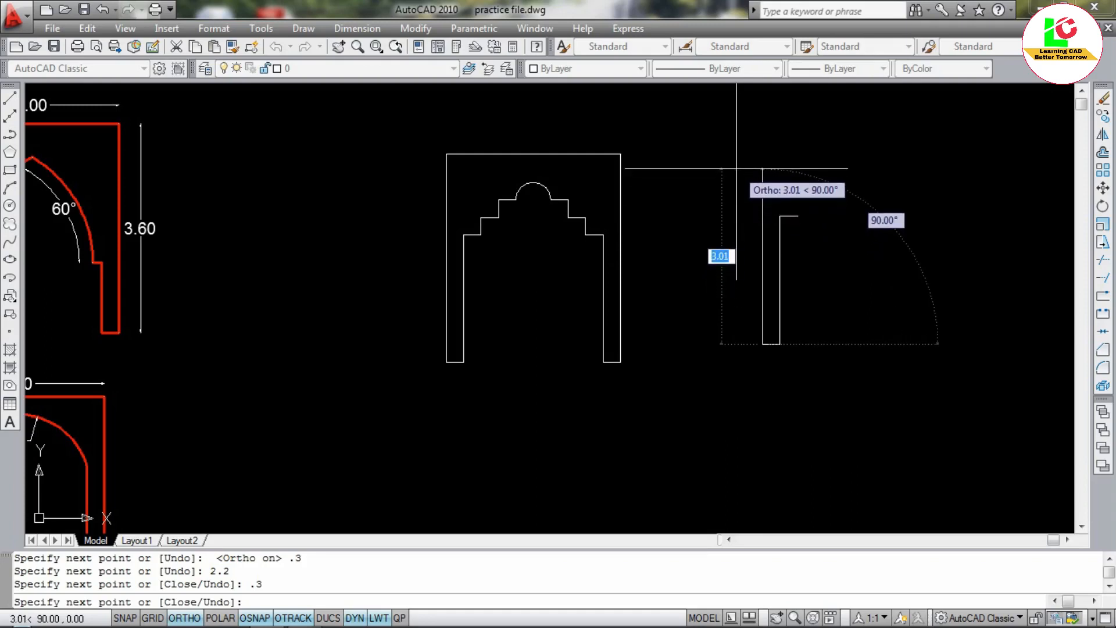
Continue the line around the outer frame: 3.6 up, 3 to the right and 3.6 down.
type("3.6")
key("Return")
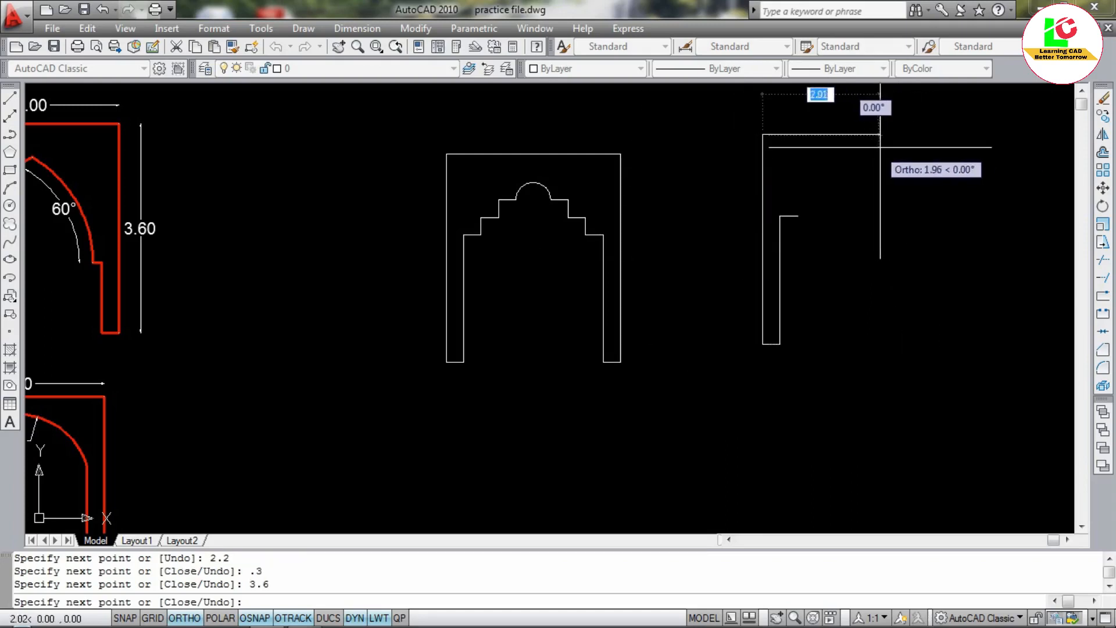
key("Return")
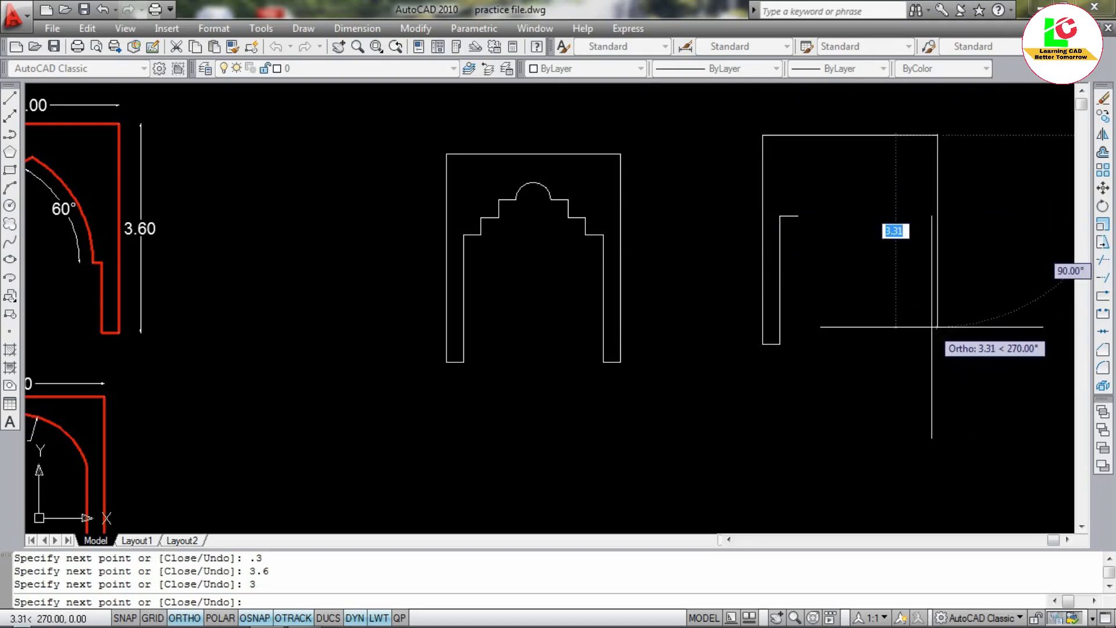
type("3")
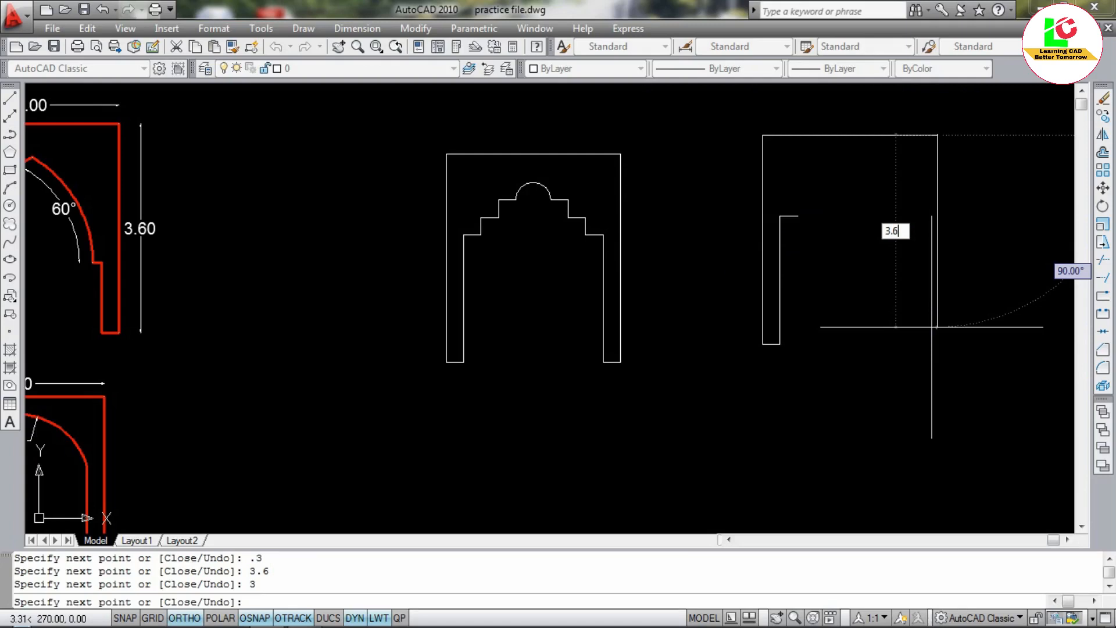
type(".6")
key("Return")
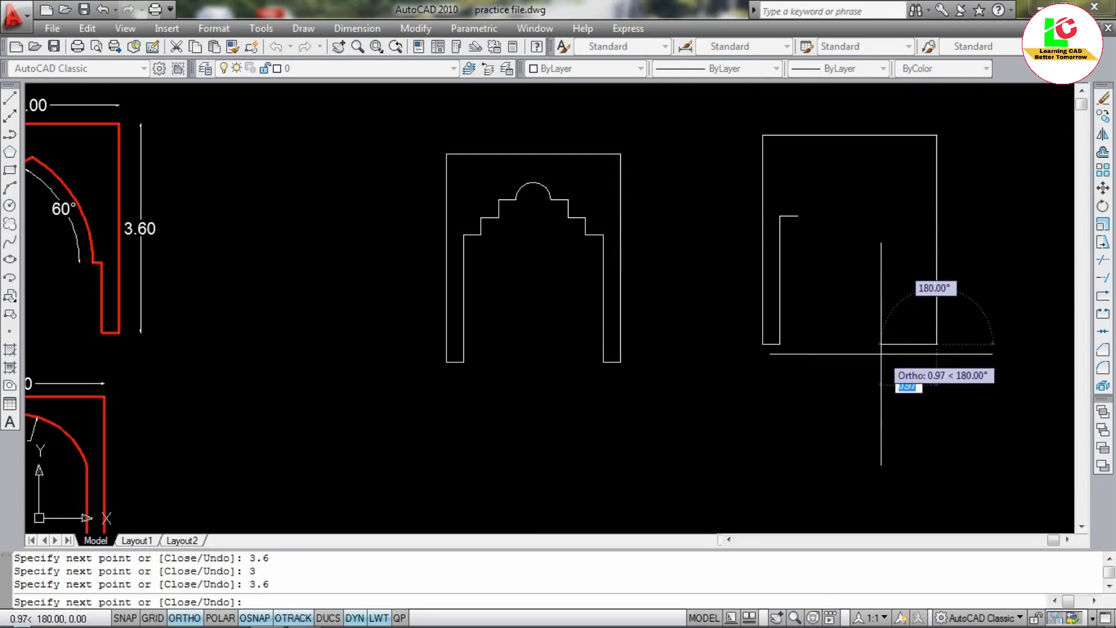
Draw the right leg and shoulder with segments 0.3 left, 2.2 up and 0.3 left, and end the line.
type(".3")
key("Return")
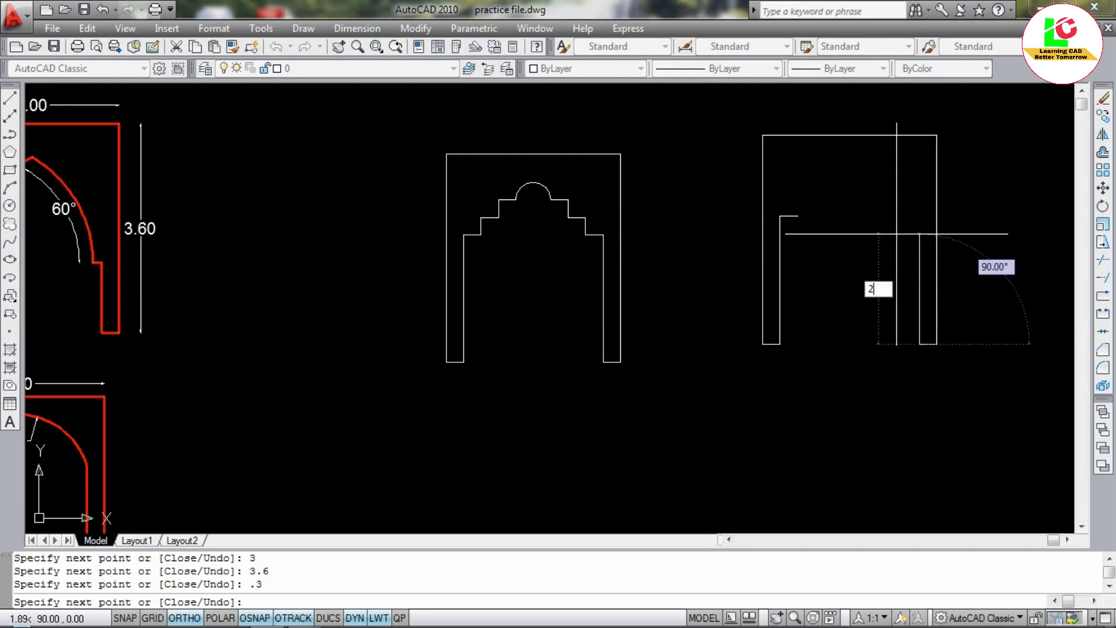
type("2.2")
key("Return")
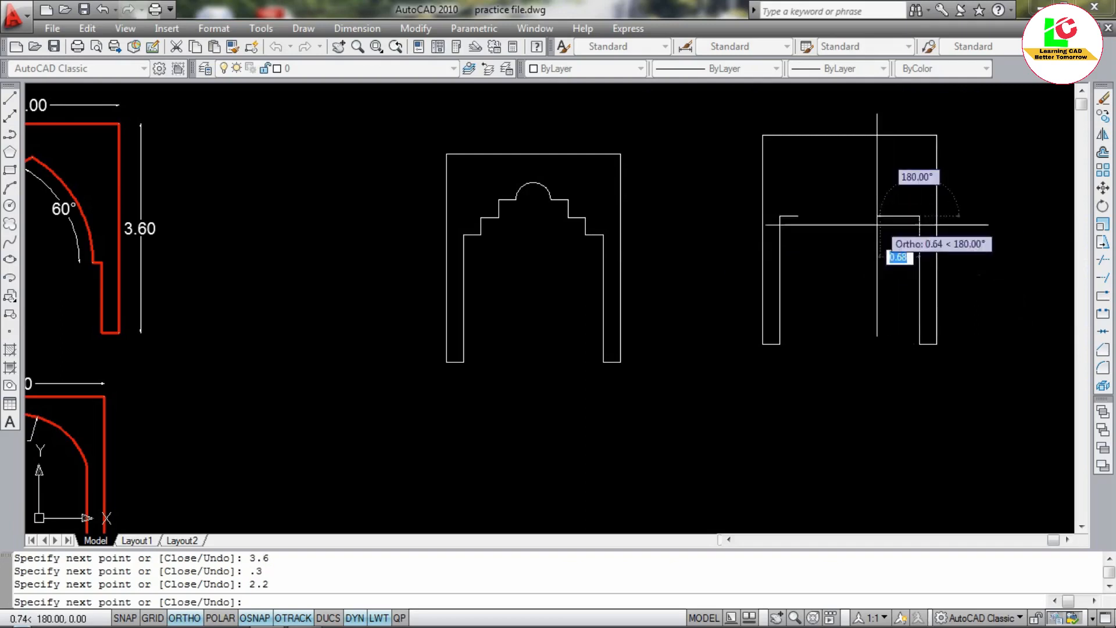
scroll(889, 232, "up", 2)
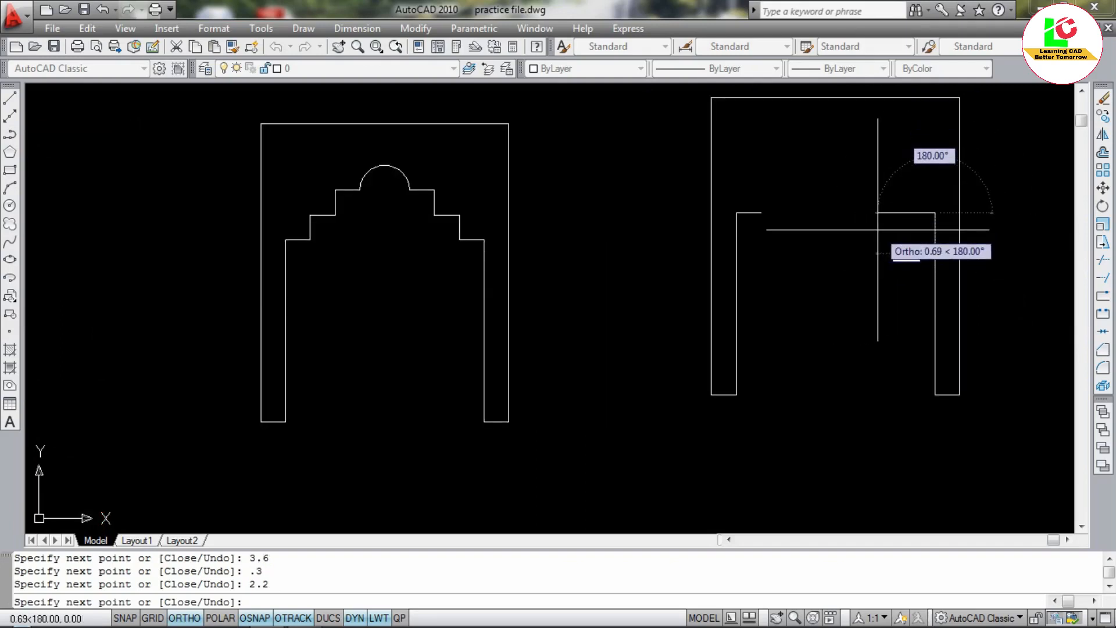
type(".3")
key("Return")
key("Escape")
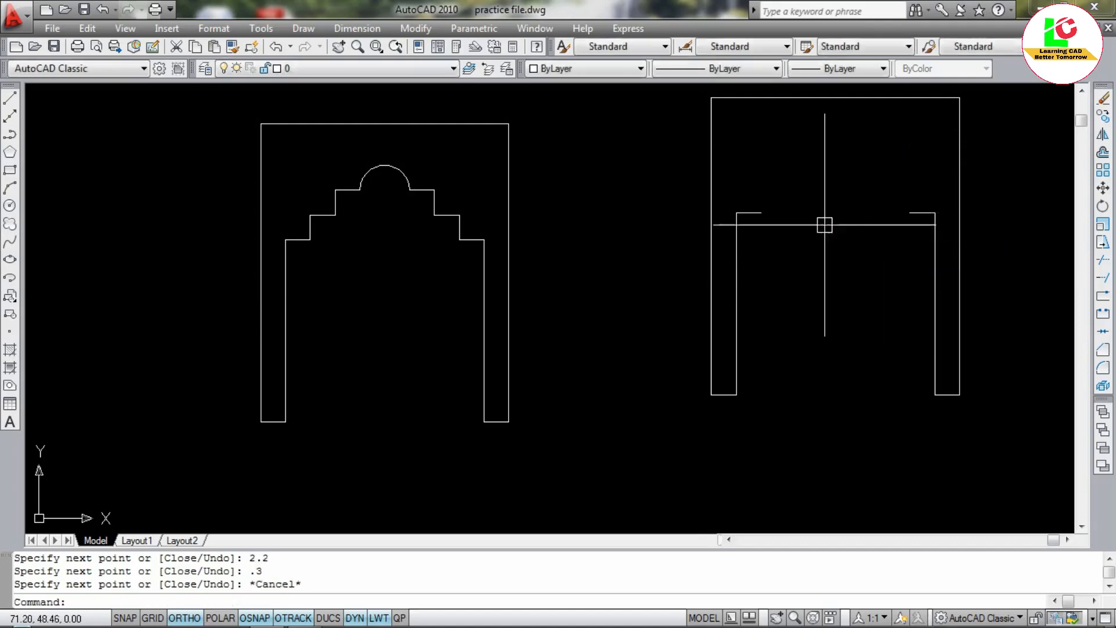
Begin a Start, End, Radius arc from the right shoulder's free end to the left shoulder's free end.
scroll(676, 262, "down", 2)
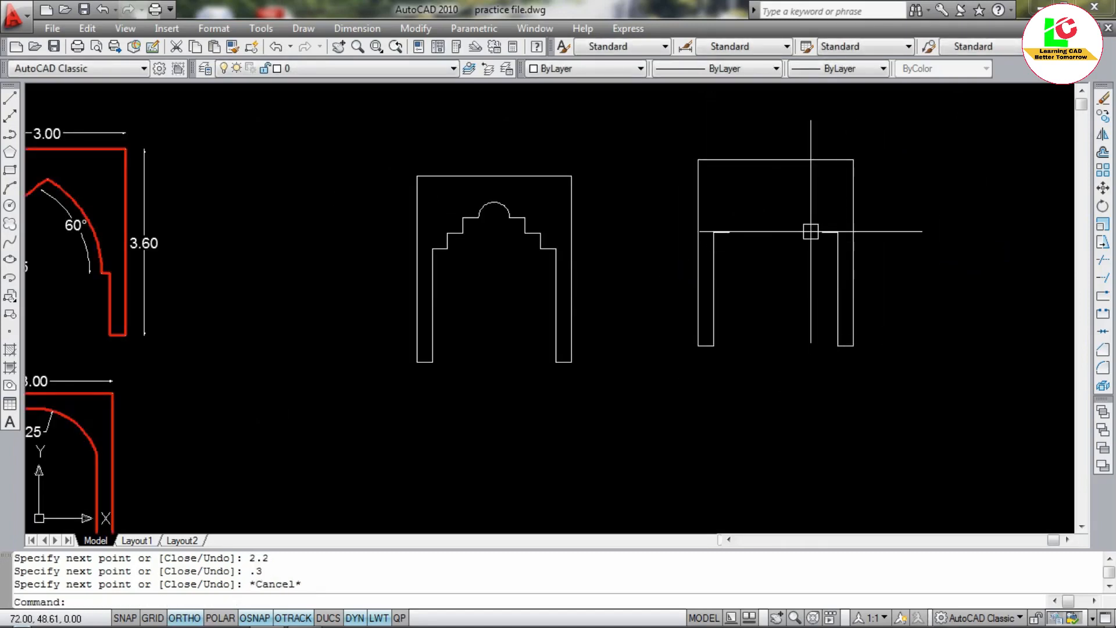
left_click(300, 28)
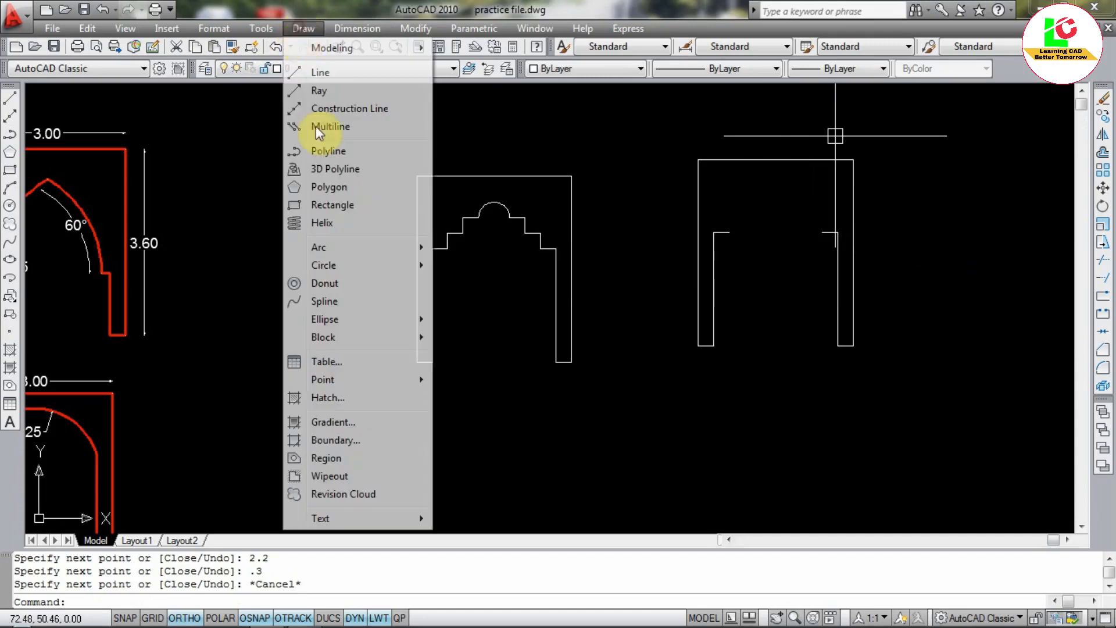
mouse_move(331, 249)
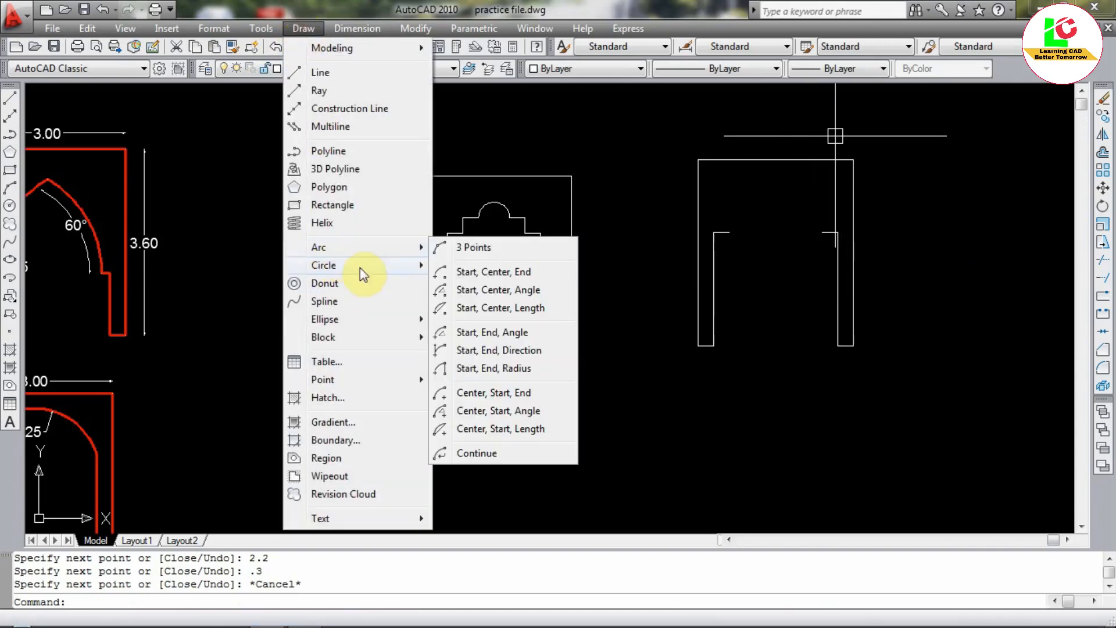
left_click(490, 367)
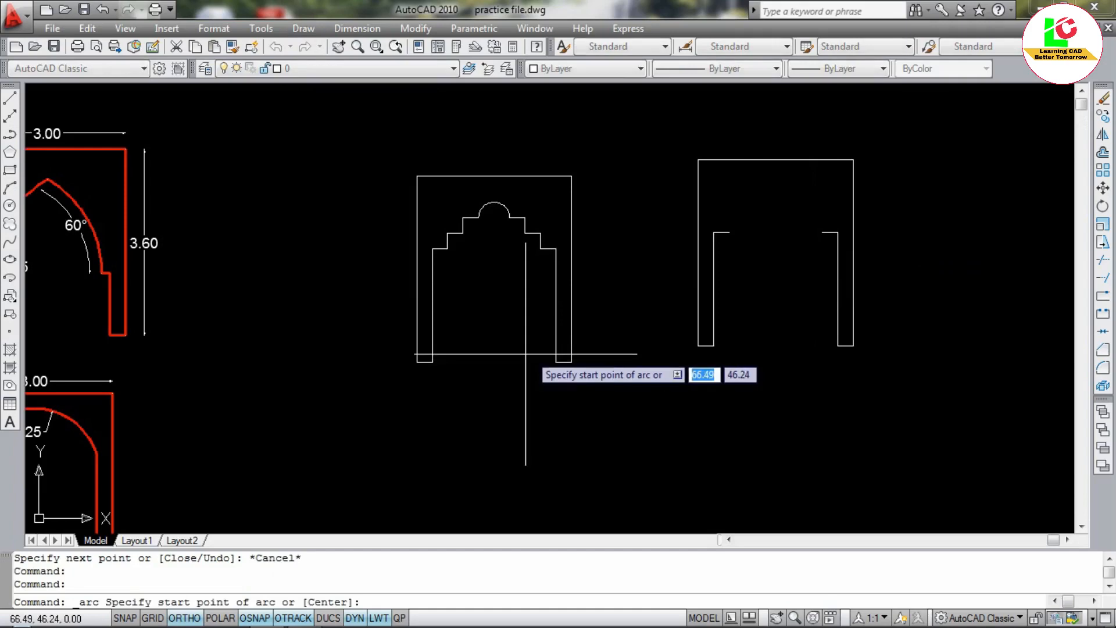
left_click(837, 233)
scroll(743, 232, "up", 3)
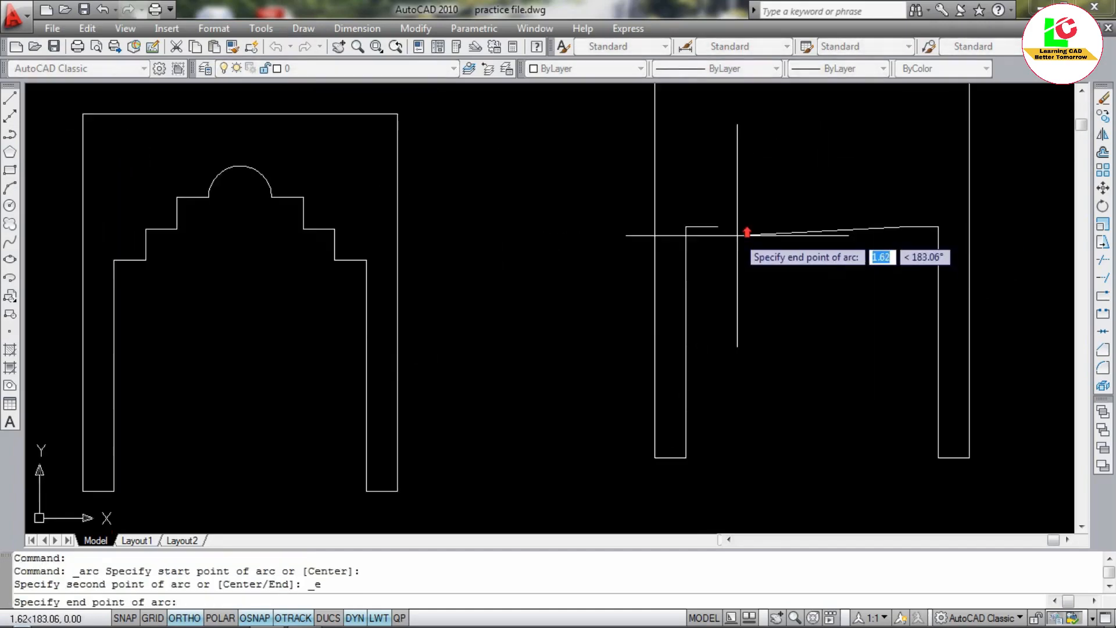
left_click(717, 226)
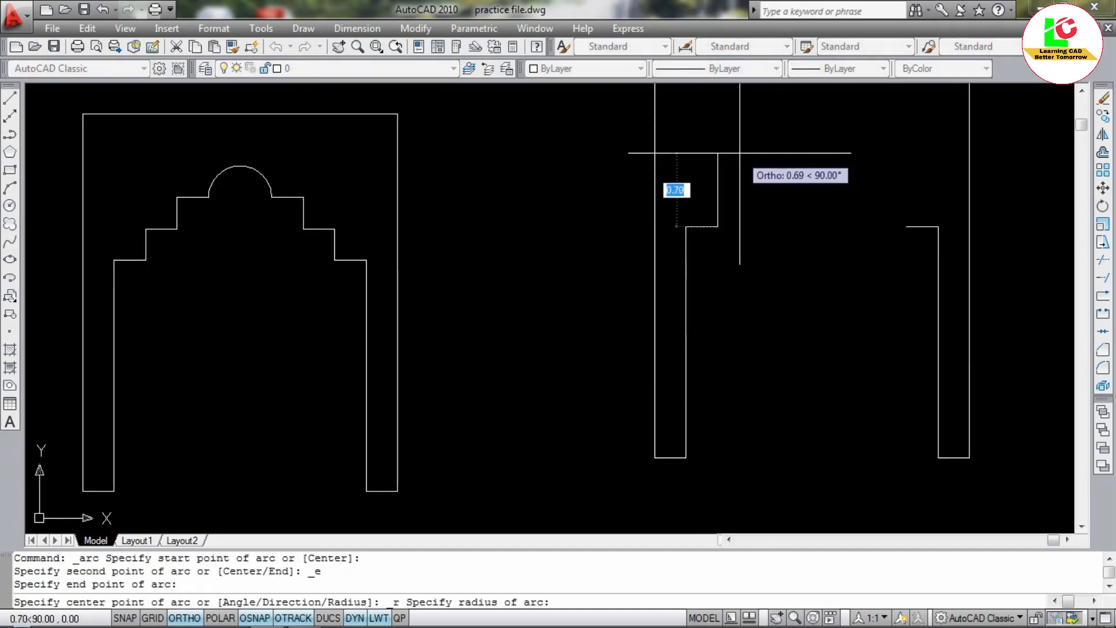
Turn Ortho off and complete the arch's arc with a radius of 0.90 as dimensioned on the red reference.
left_click(184, 617)
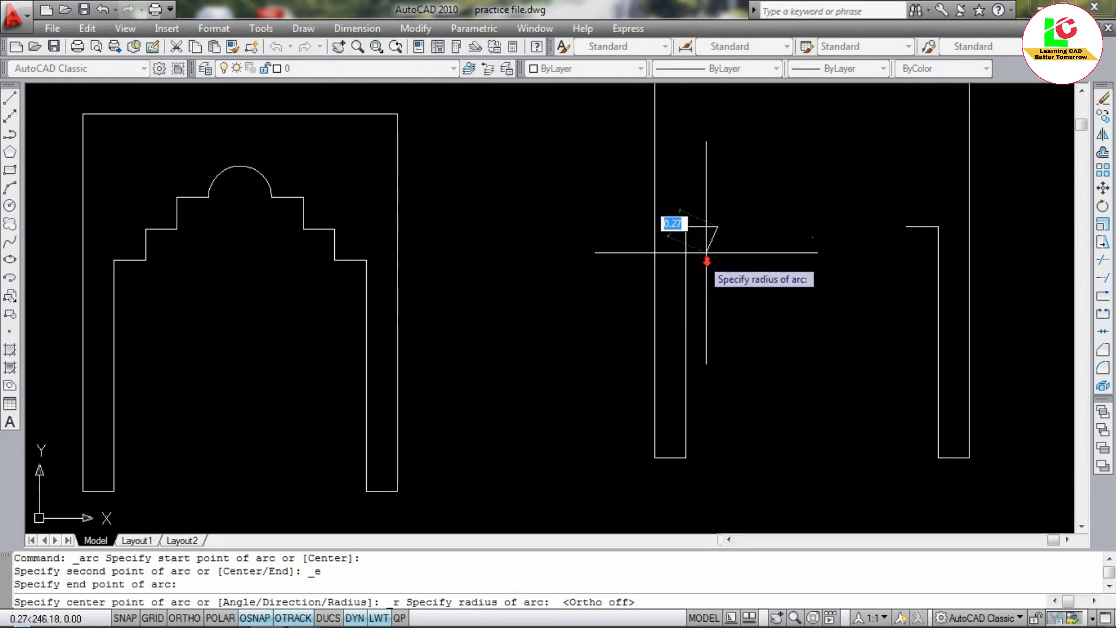
scroll(706, 260, "down", 2)
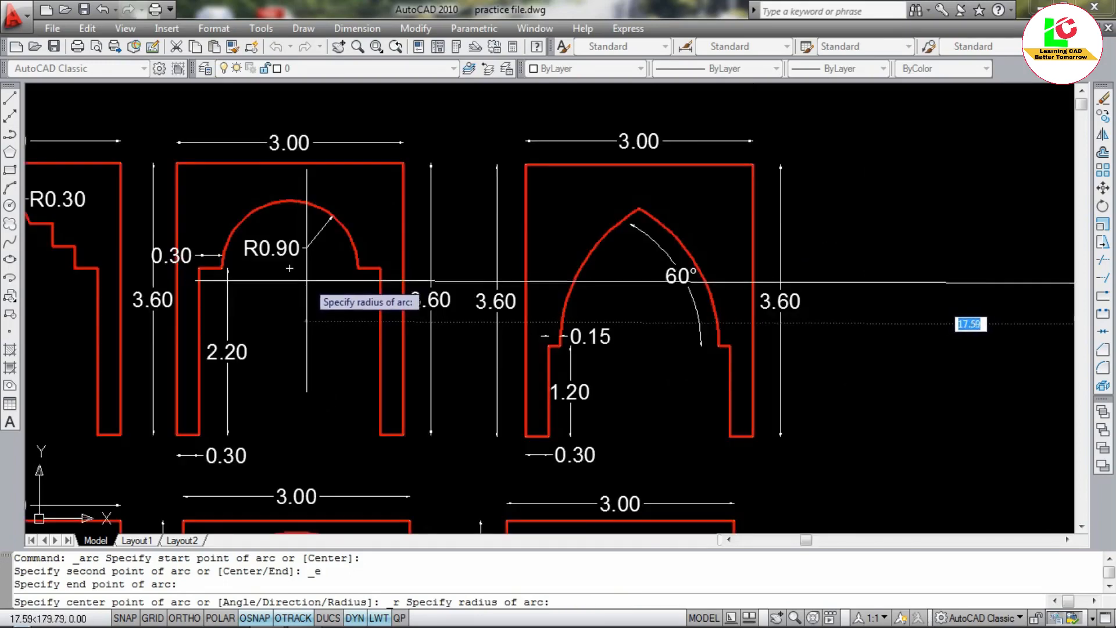
scroll(306, 275, "down", 4)
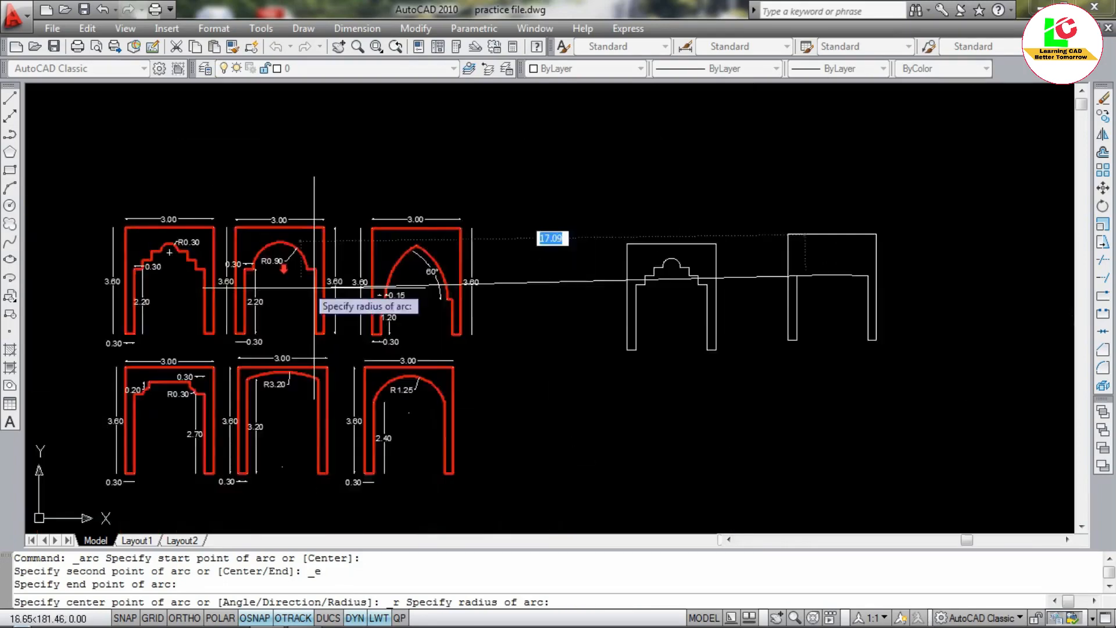
scroll(775, 274, "up", 7)
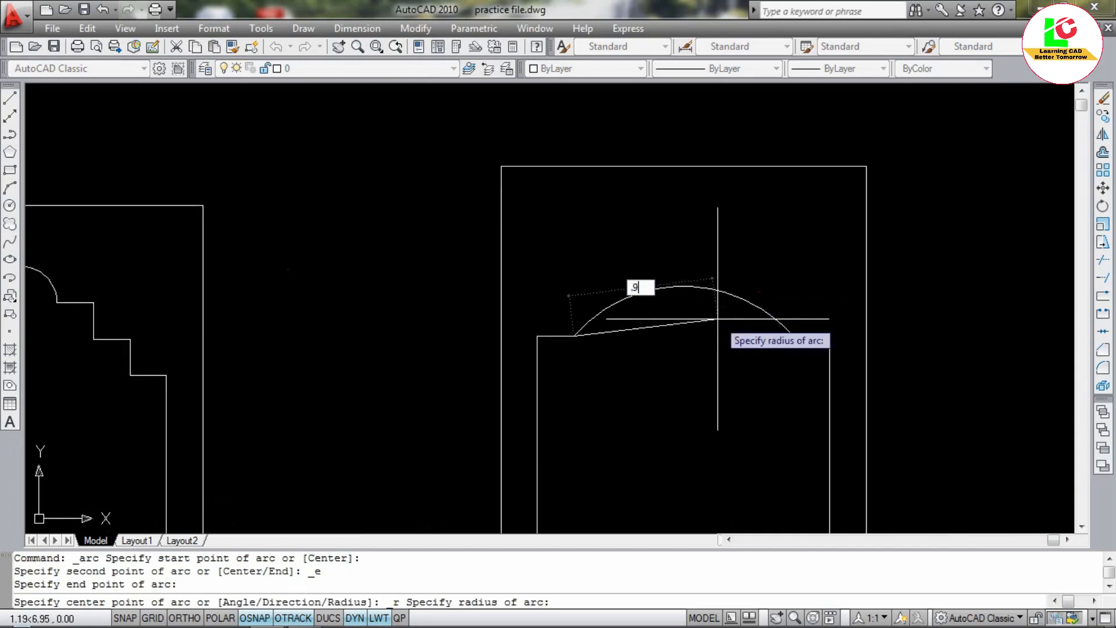
key("Return")
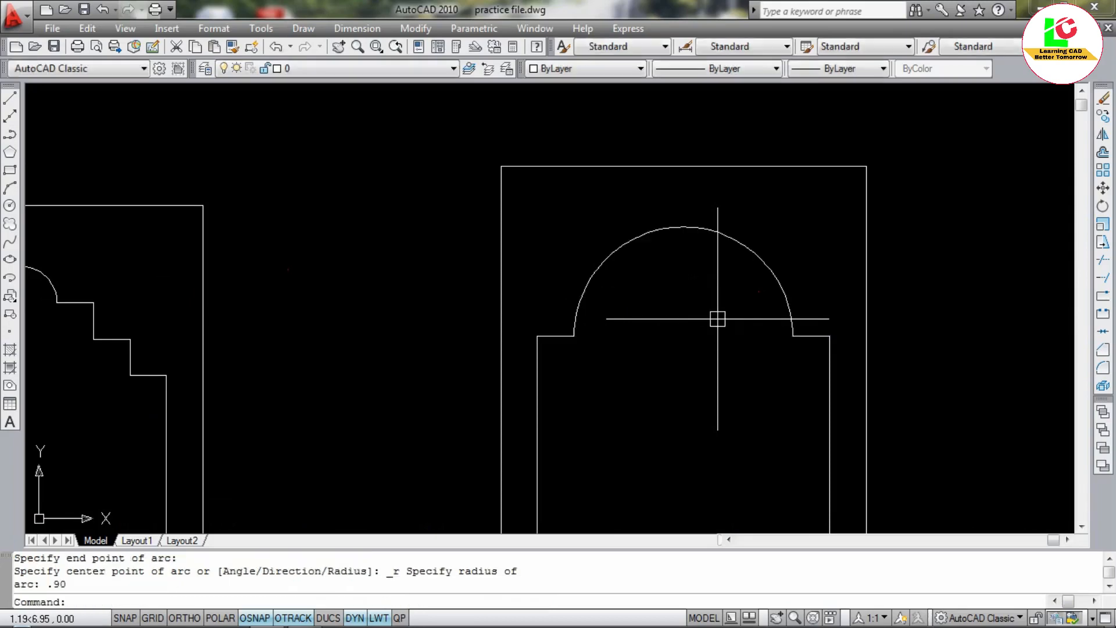
Examine the dimensions of the 60° pointed arch in the red reference drawings, including its legs and shoulders.
scroll(544, 236, "down", 4)
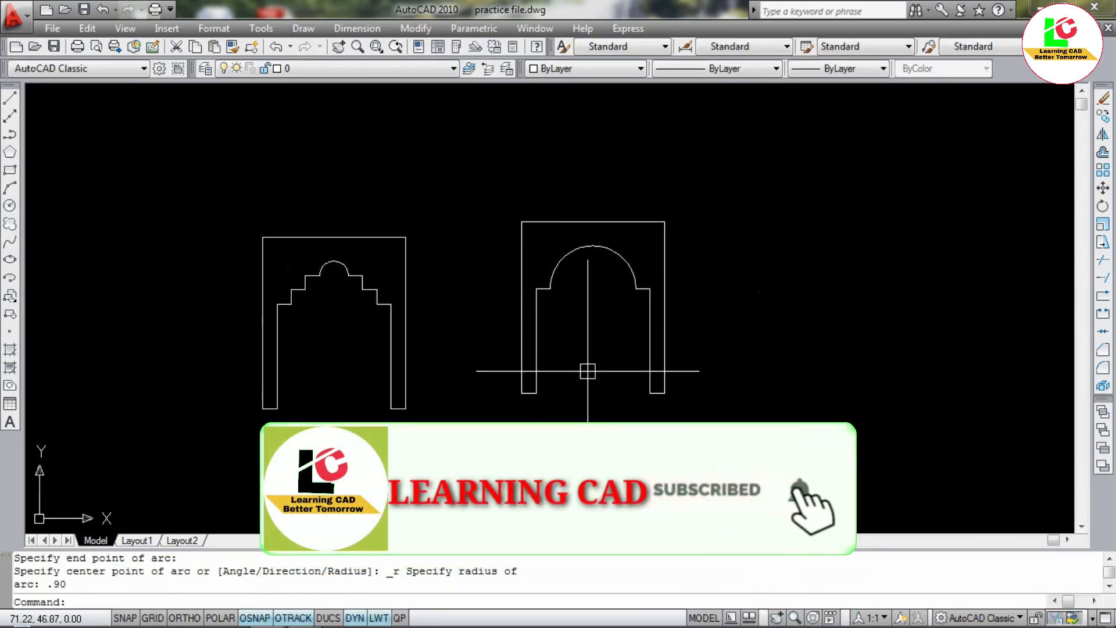
scroll(656, 298, "down", 2)
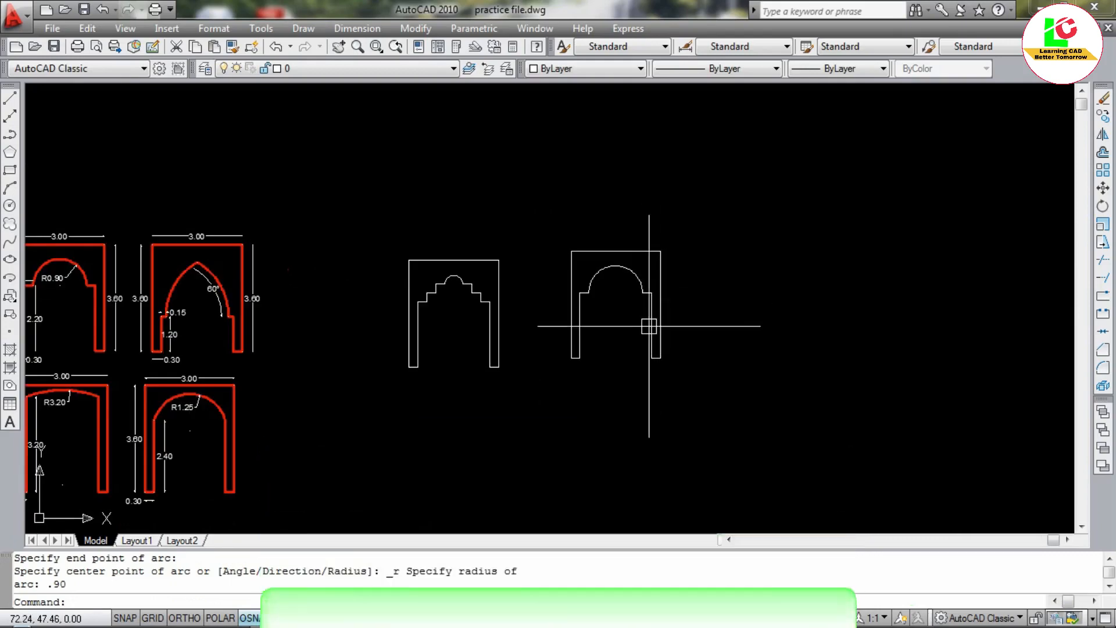
scroll(145, 311, "up", 2)
scroll(456, 304, "down", 2)
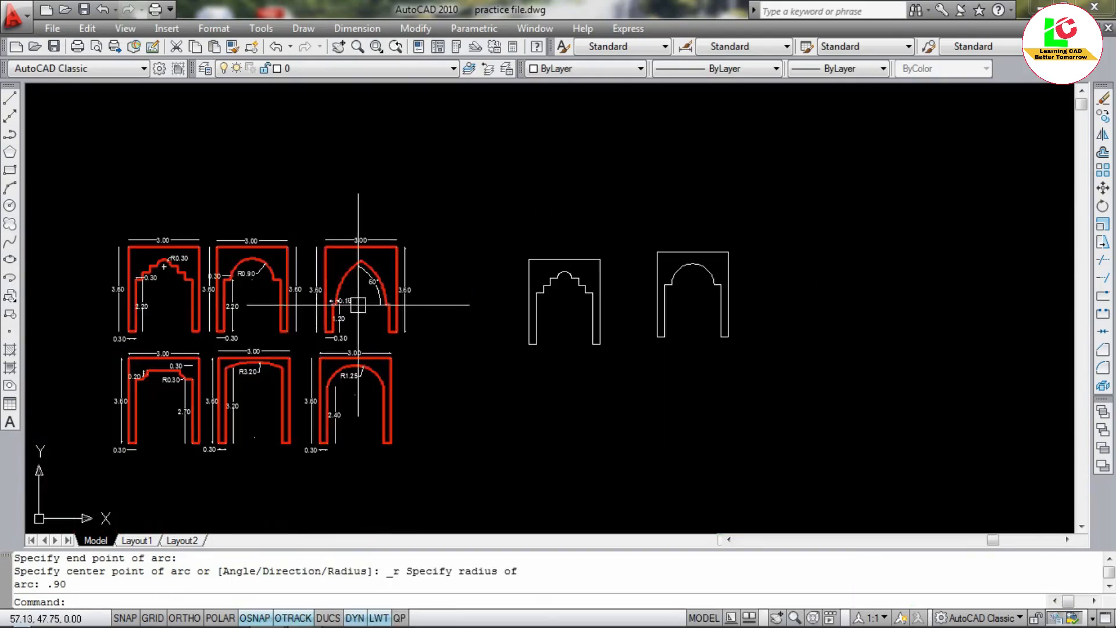
scroll(361, 304, "up", 2)
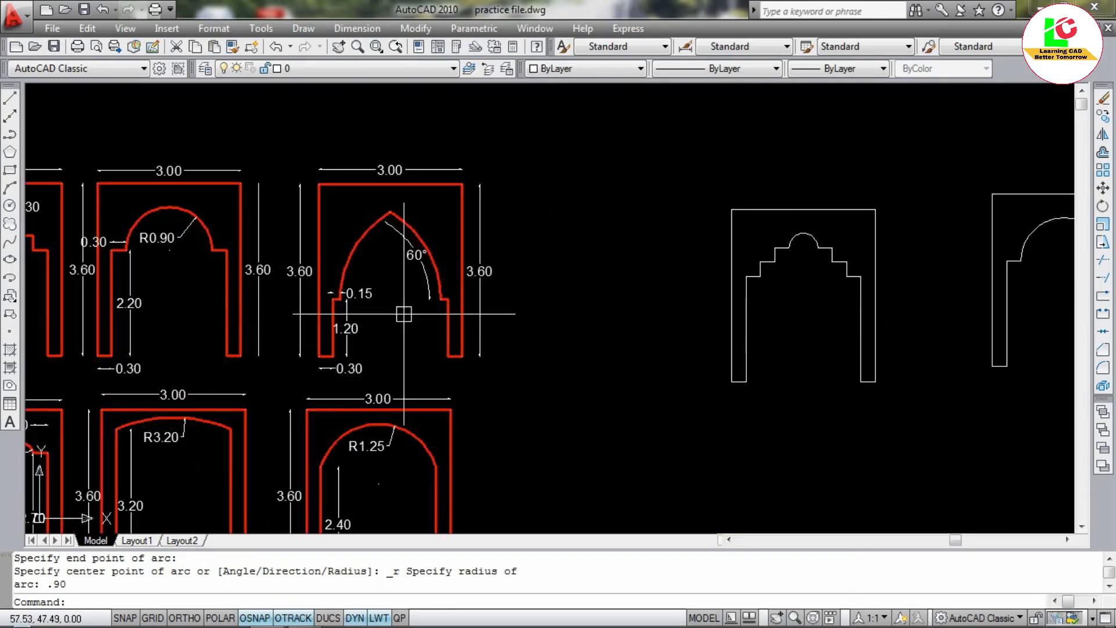
scroll(337, 319, "up", 3)
scroll(331, 304, "up", 3)
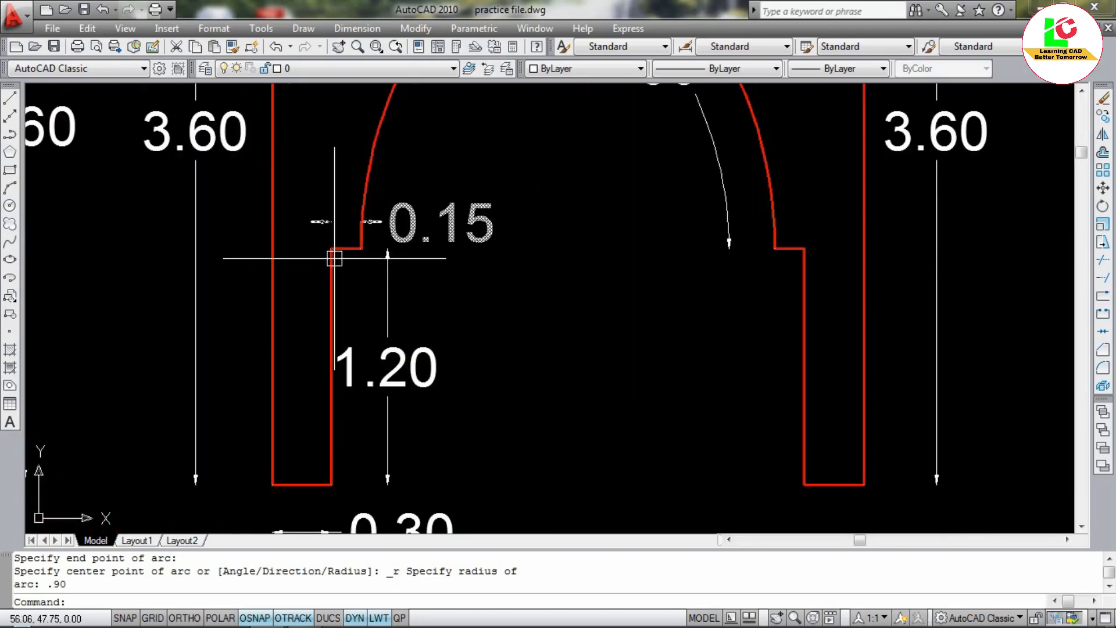
scroll(352, 391, "down", 3)
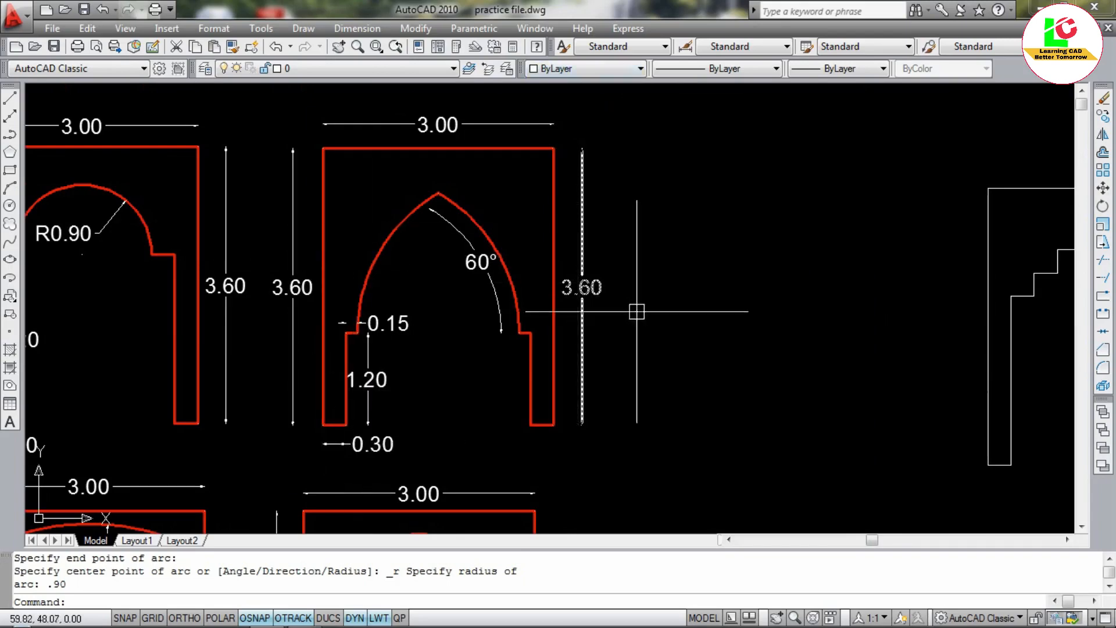
Start a line in the free space right of the R0.90 arch and, with Ortho on, draw a 0.15 shoulder segment to the left.
scroll(635, 312, "down", 6)
scroll(589, 306, "up", 8)
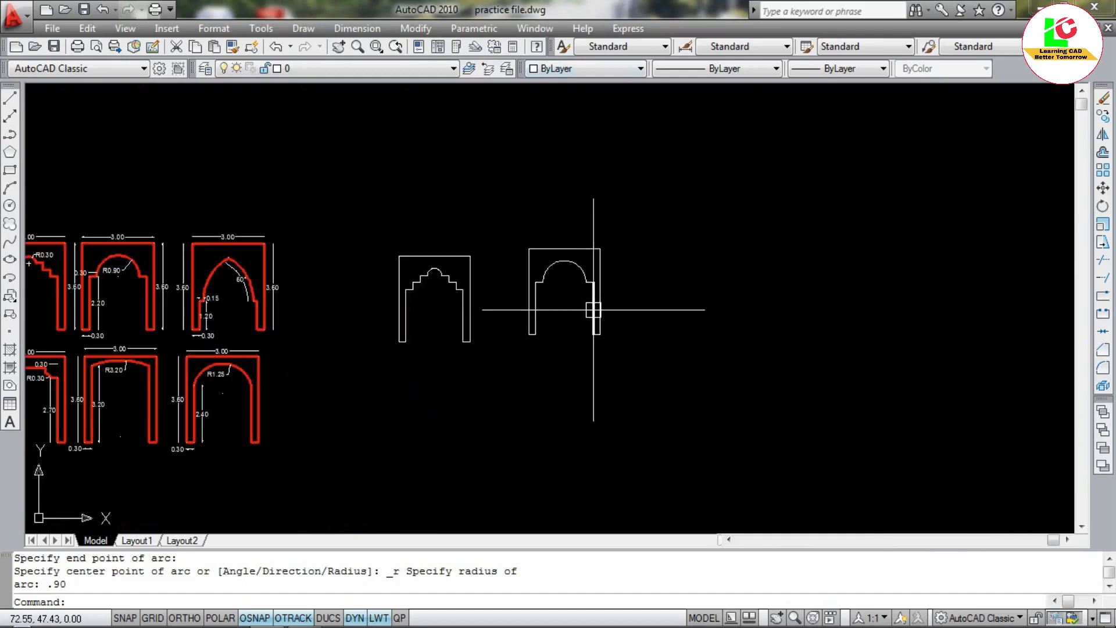
key("Escape")
key("Escape")
type("l")
key("Return")
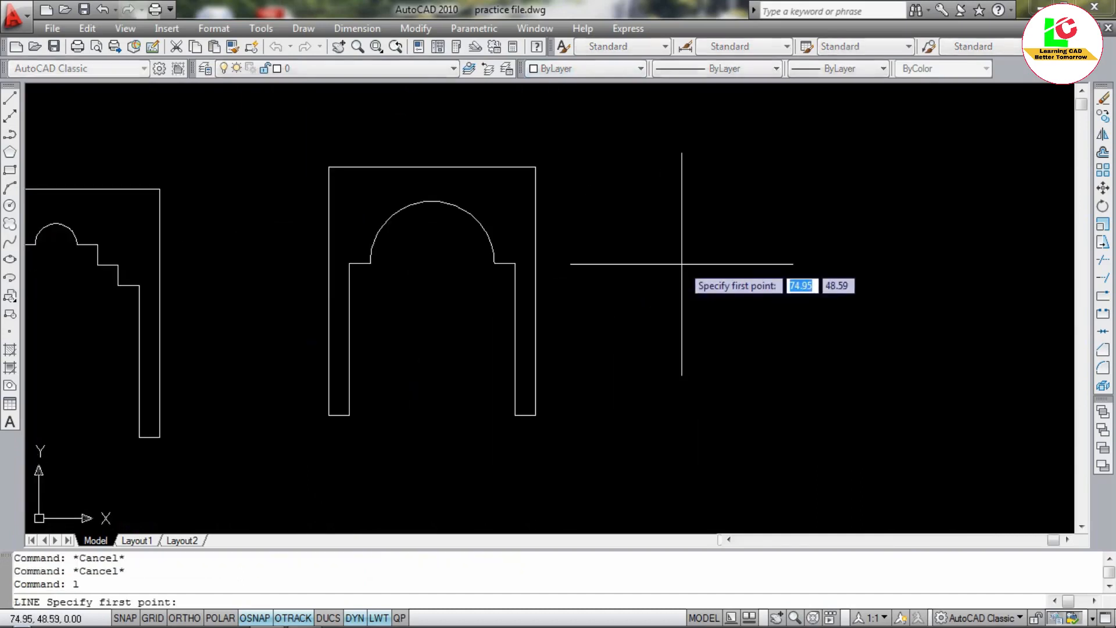
left_click(680, 263)
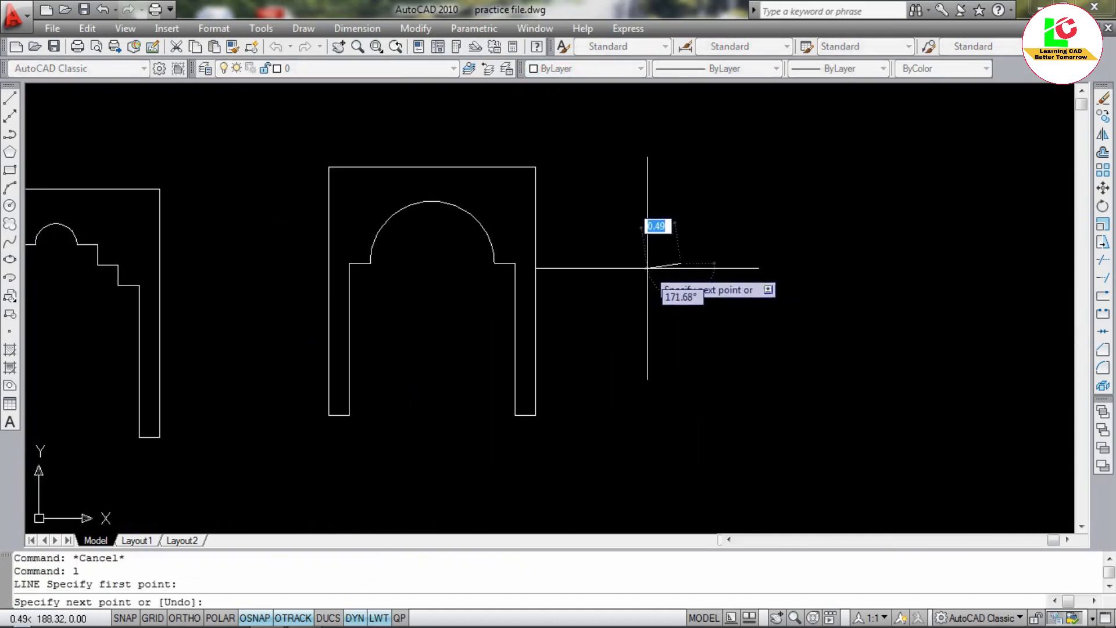
key("F8")
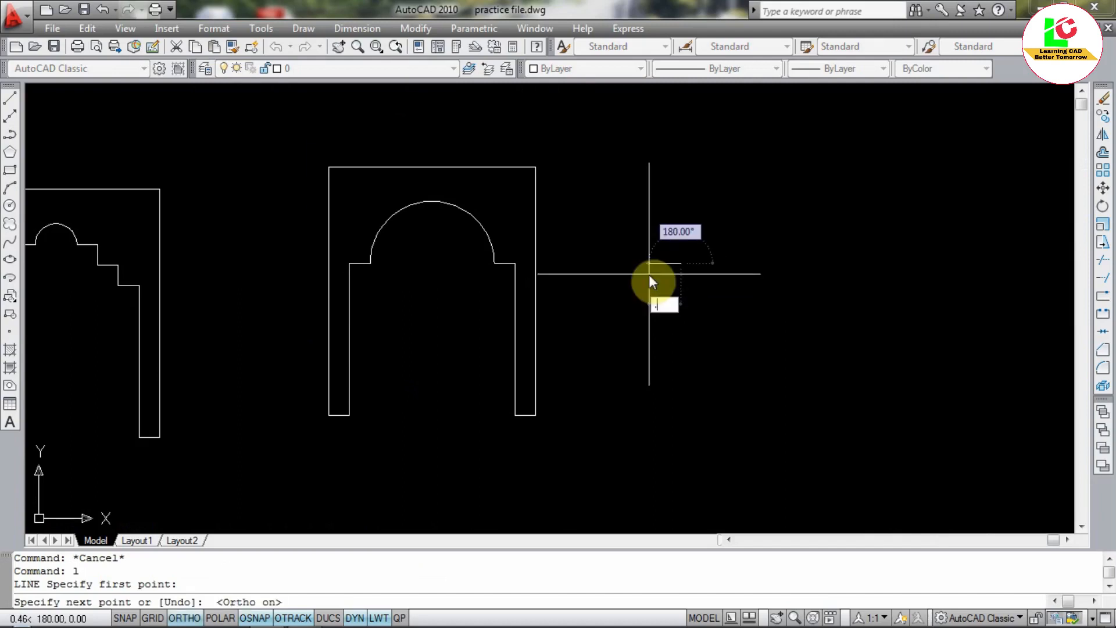
type(".15")
key("Return")
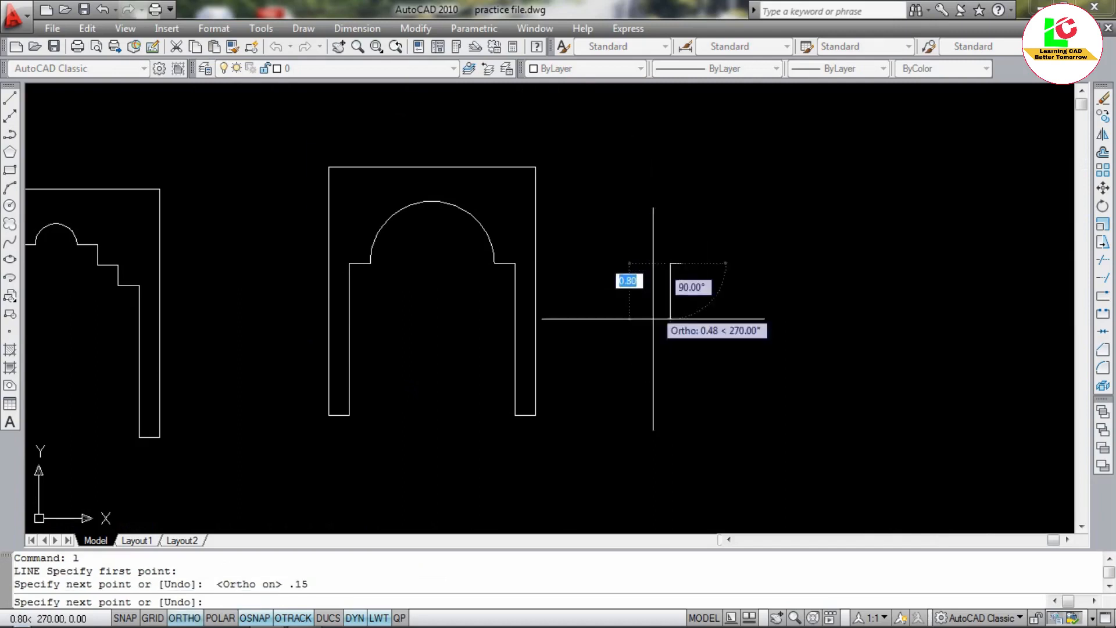
Continue the line for the left leg with segments 1.2 down and 0.3 left.
type("1.2")
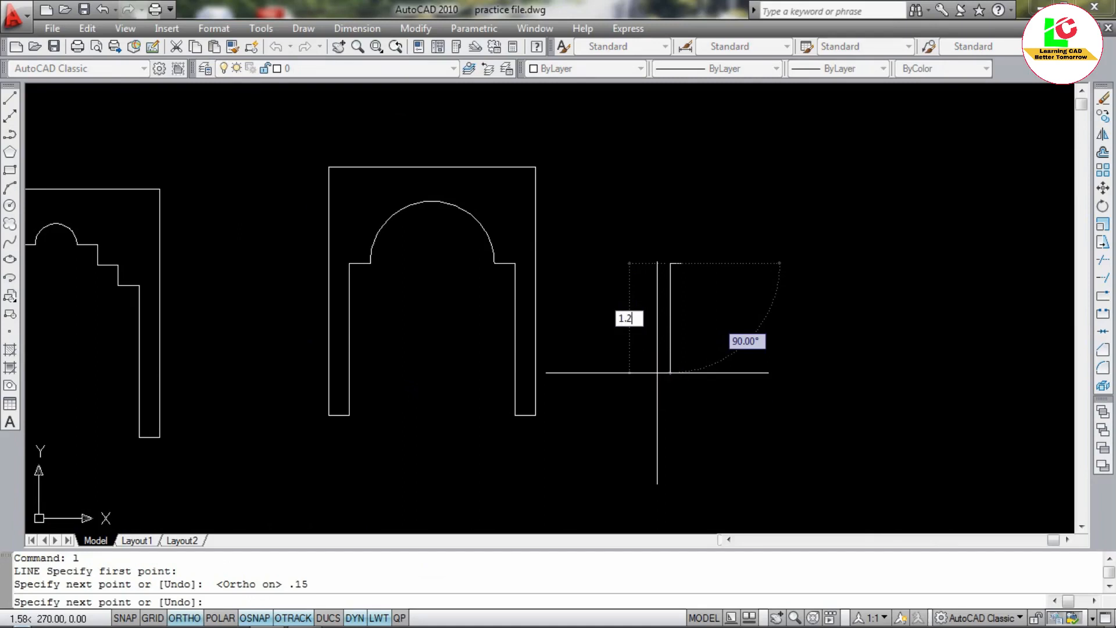
key("Return")
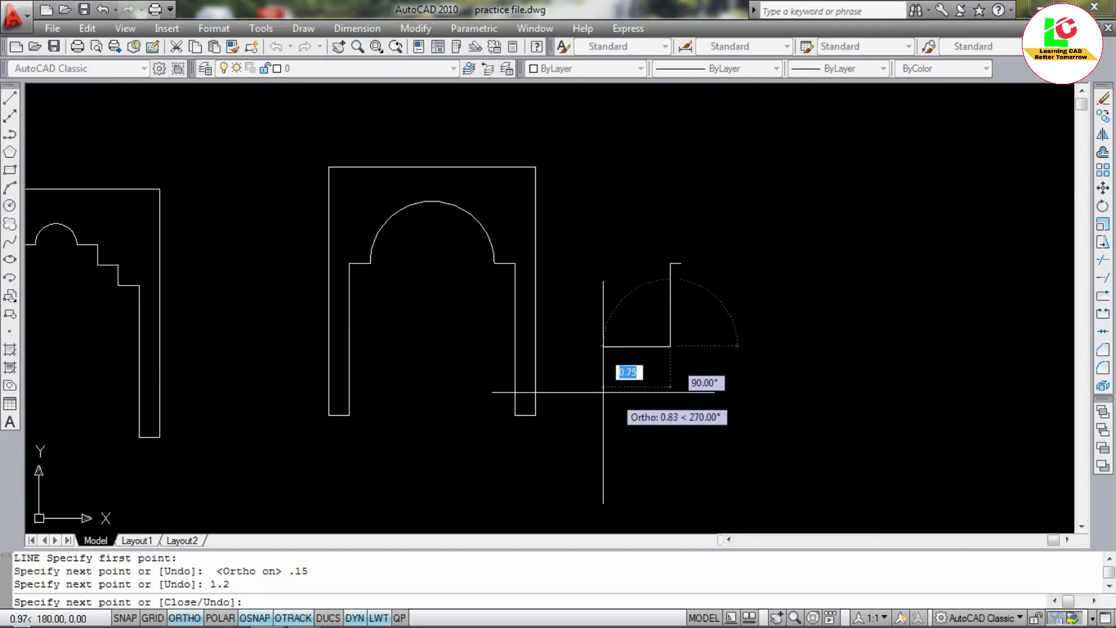
scroll(653, 369, "up", 3)
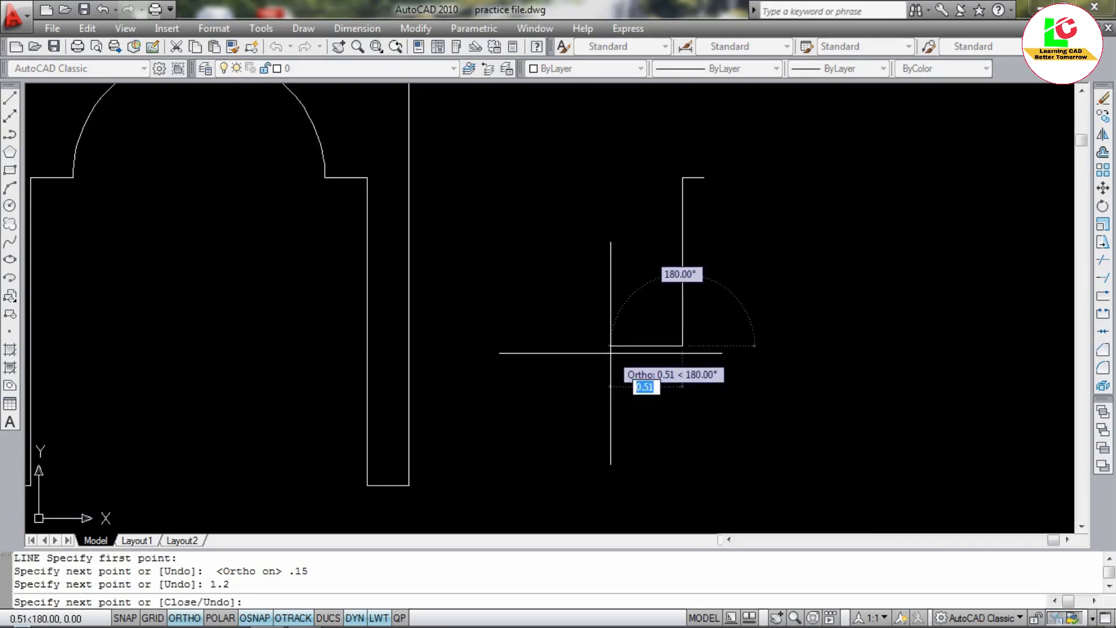
type(".3")
key("Return")
Continue the line around the third arch's outer frame: 3.6 up, 3 to the right and 3.6 down.
scroll(610, 355, "down", 4)
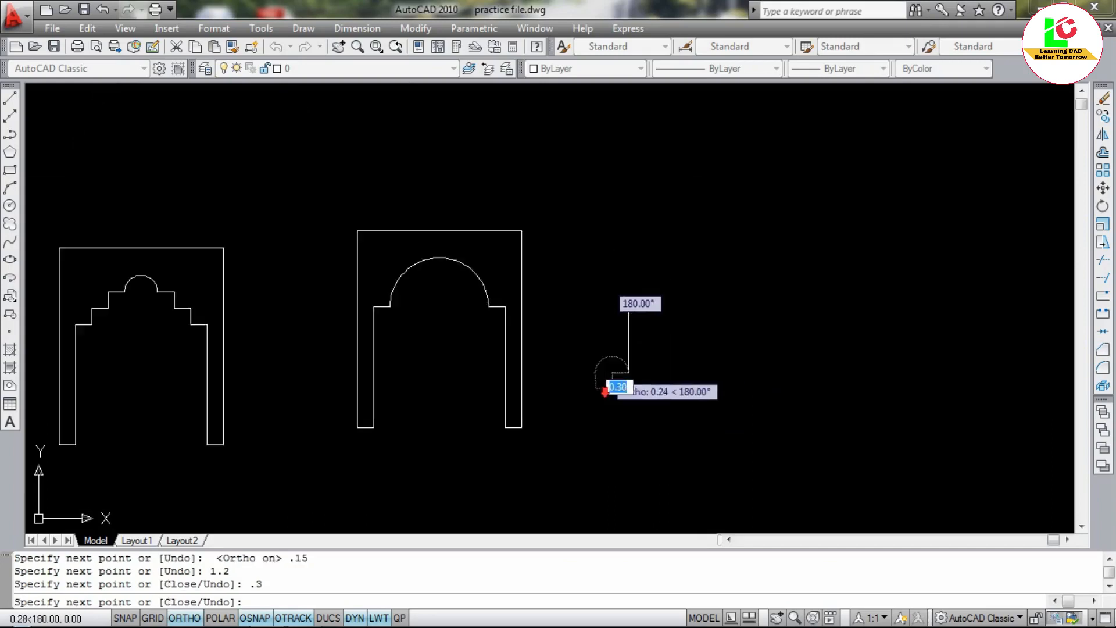
type("3.6")
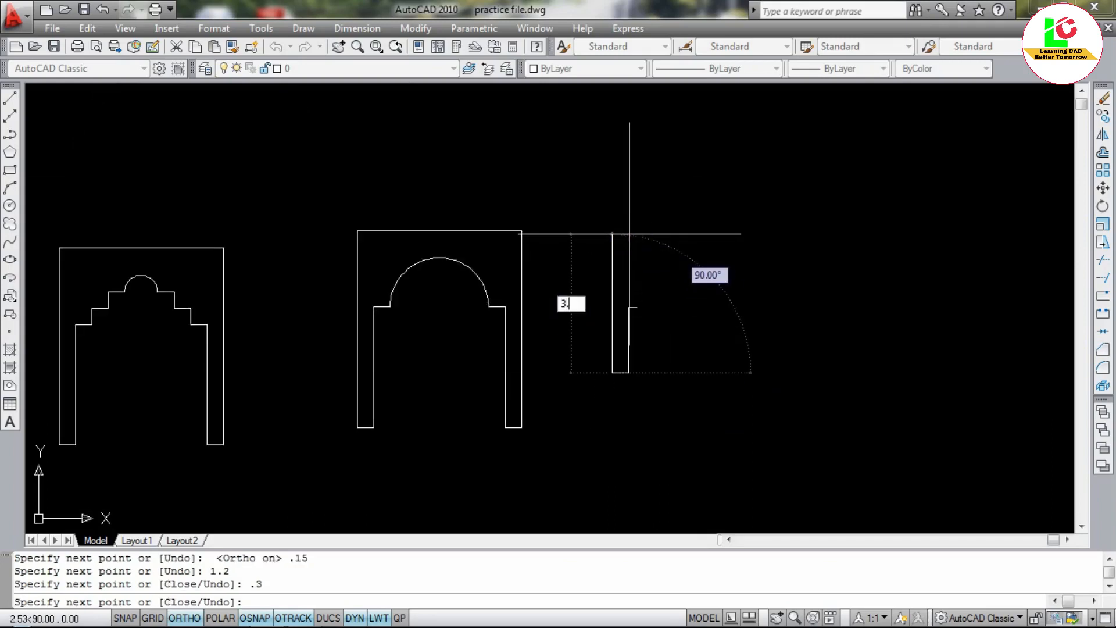
key("Return")
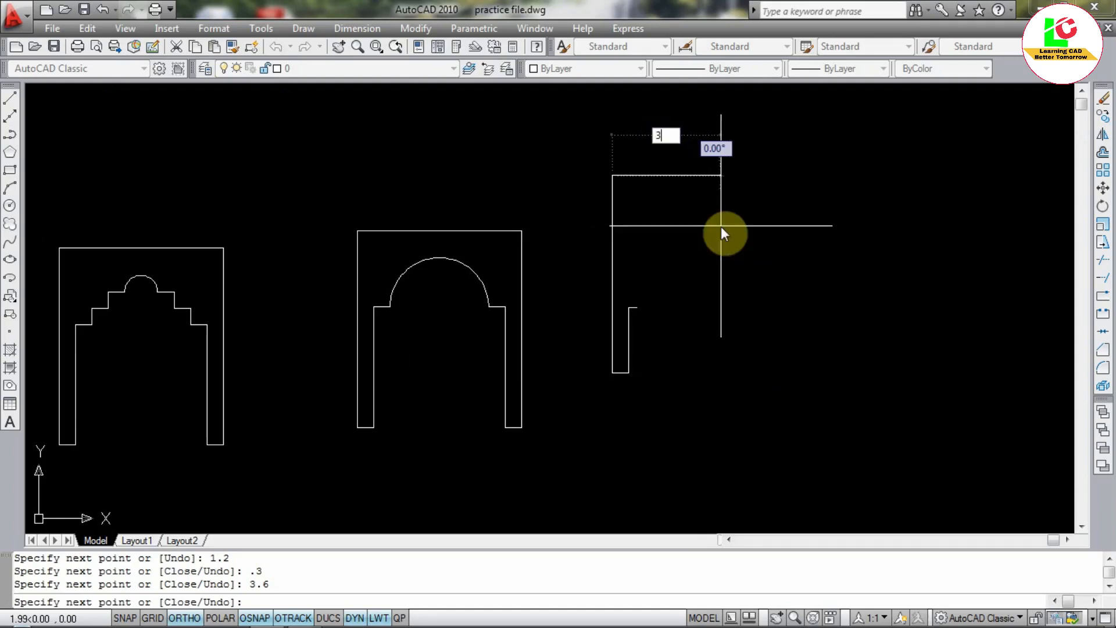
key("Return")
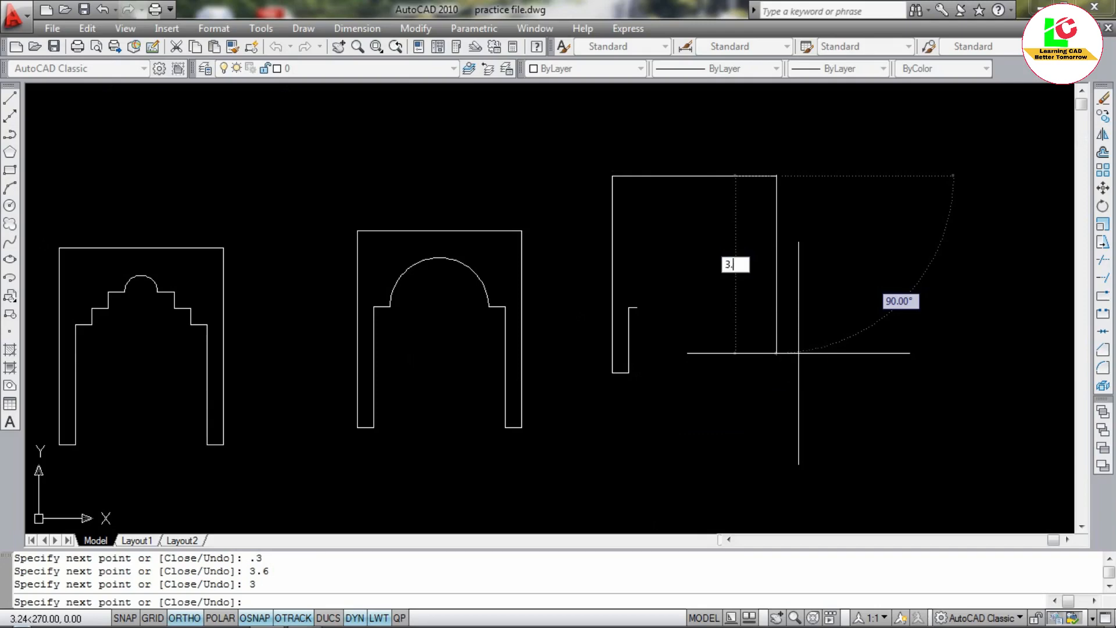
type("3.6")
key("Return")
Draw the right leg and shoulder with segments 0.3 left, 1.2 up and 0.15 left, and end the line.
scroll(747, 386, "up", 3)
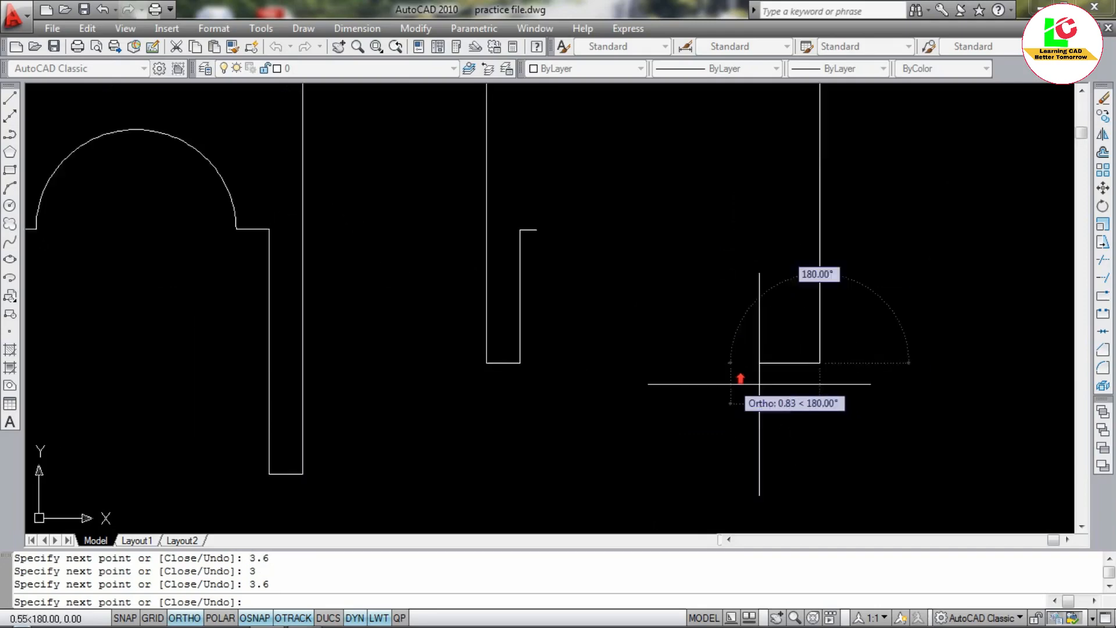
type(".2")
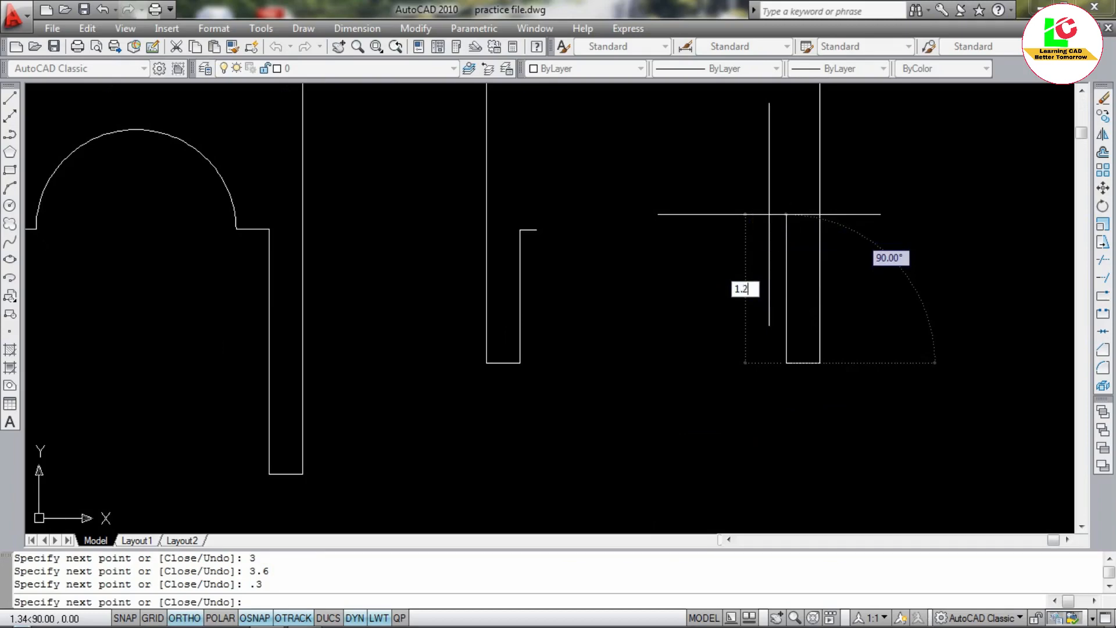
type("1.2")
key("Return")
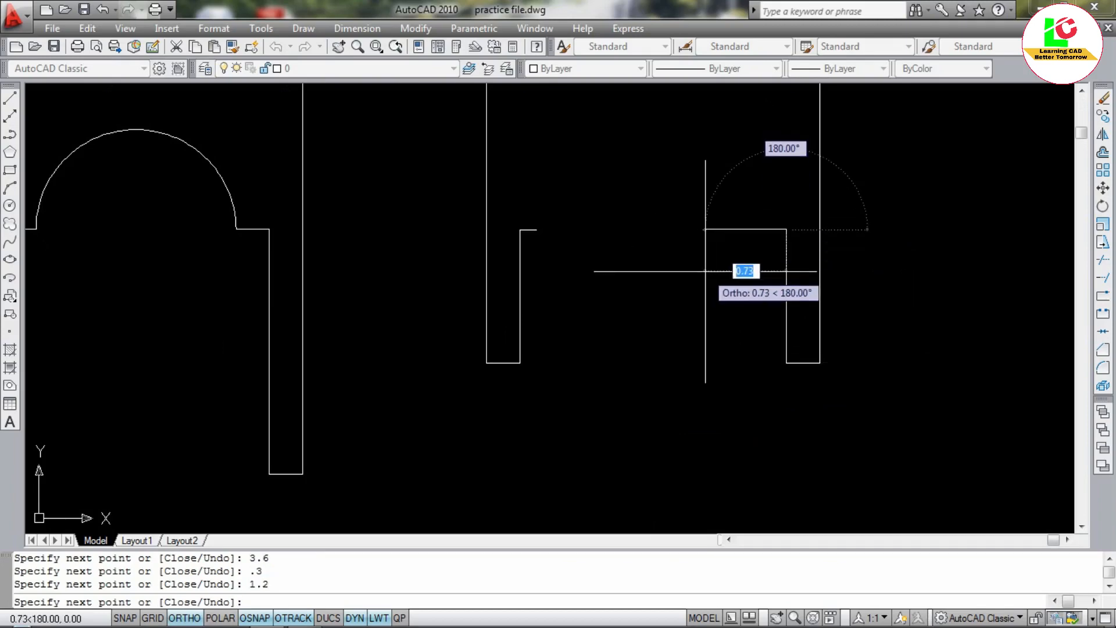
type(".15")
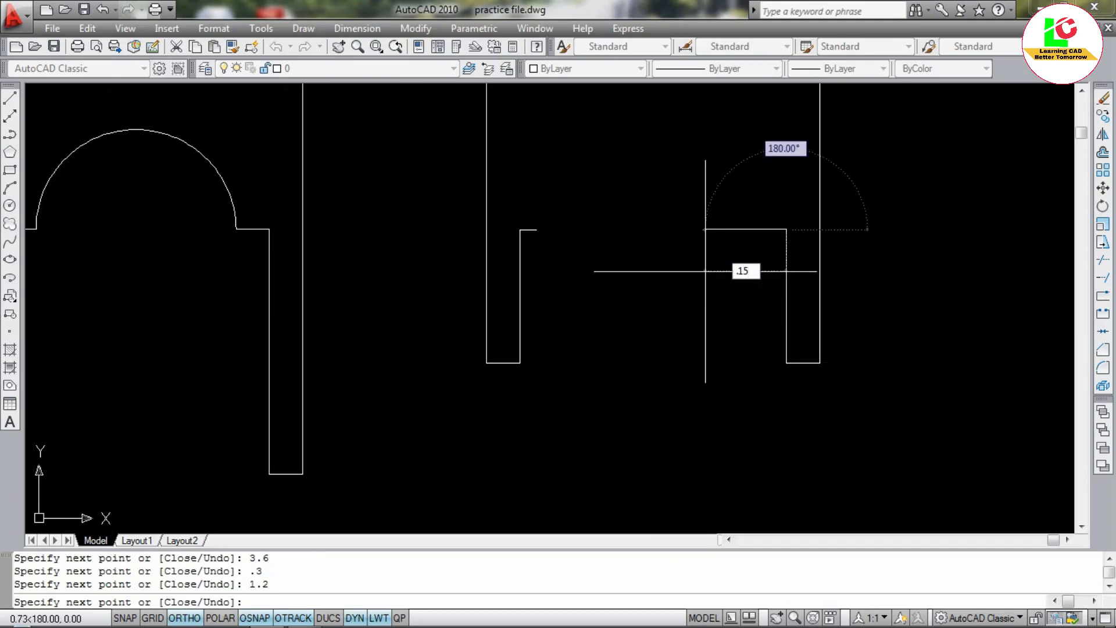
key("Return")
key("Escape")
Compare the unfinished third outline with the red pointed arch reference and check how its curve is dimensioned.
scroll(720, 281, "down", 6)
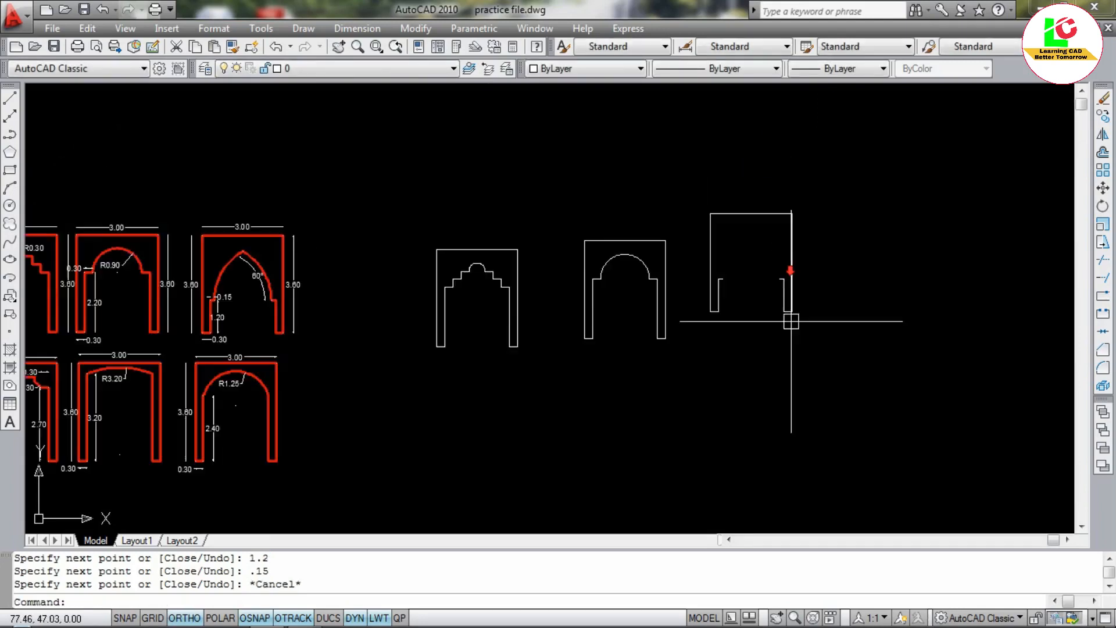
scroll(187, 324, "up", 5)
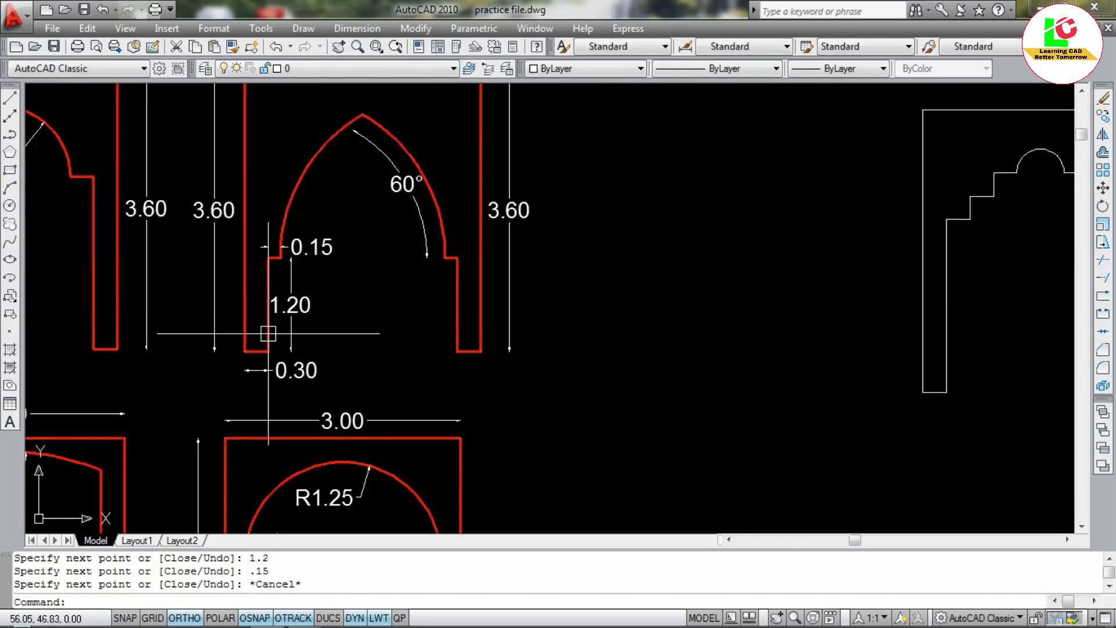
scroll(272, 339, "down", 4)
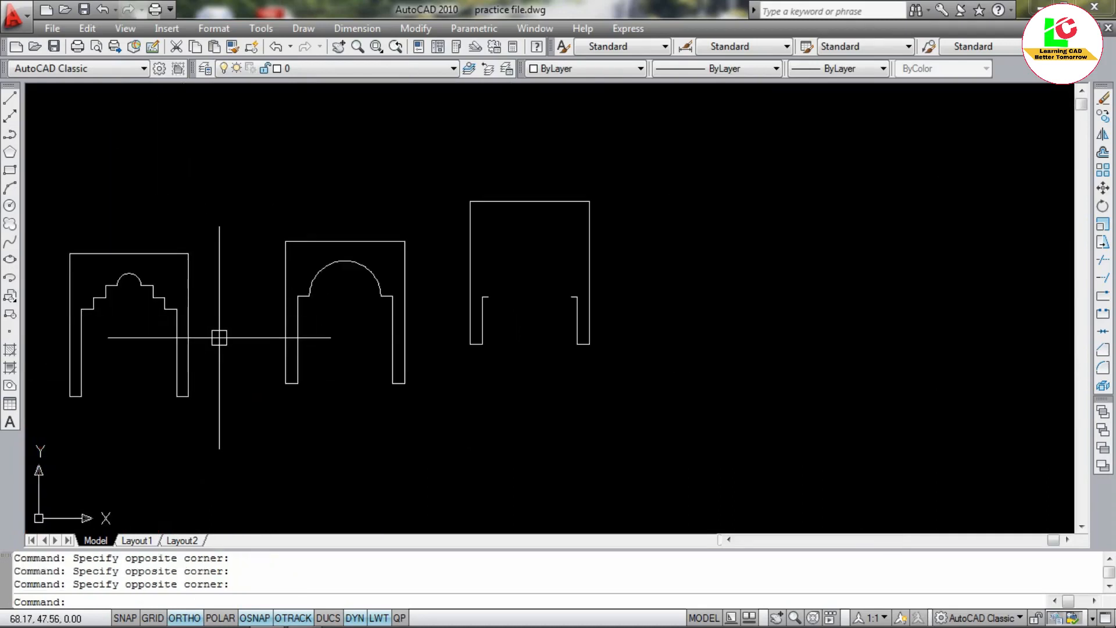
scroll(384, 308, "down", 4)
scroll(262, 316, "up", 3)
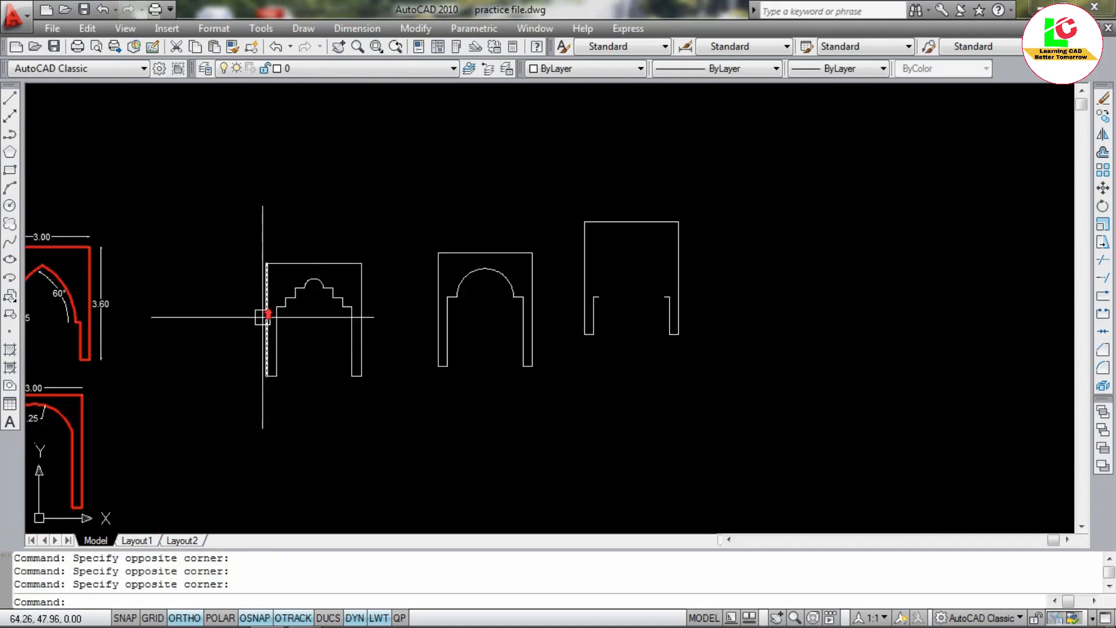
scroll(362, 308, "down", 3)
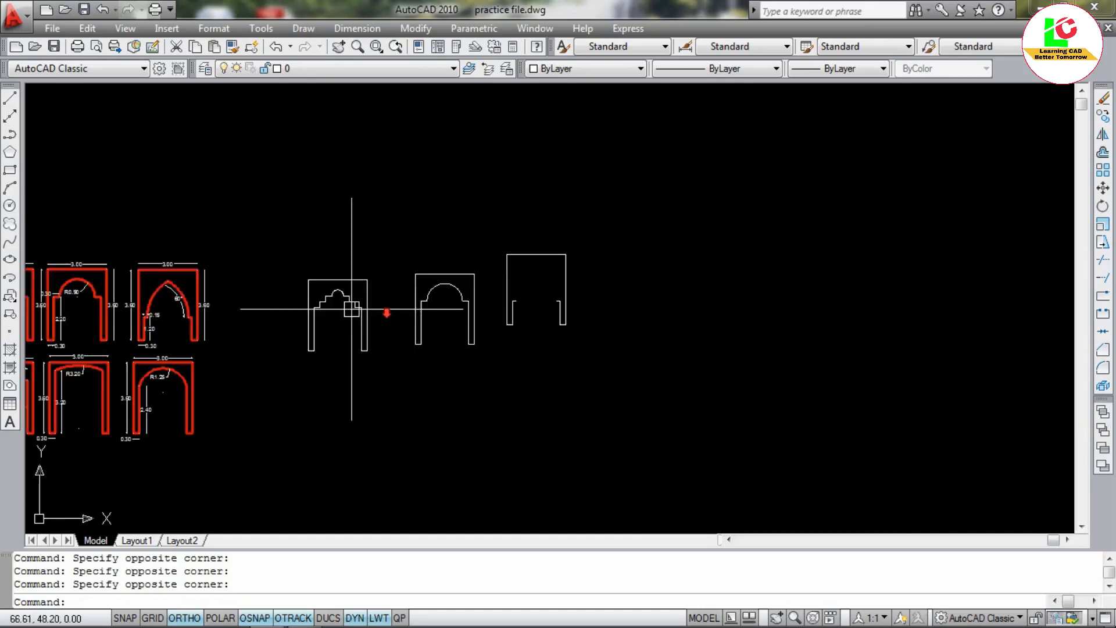
scroll(175, 296, "up", 2)
scroll(181, 308, "up", 4)
scroll(219, 308, "down", 3)
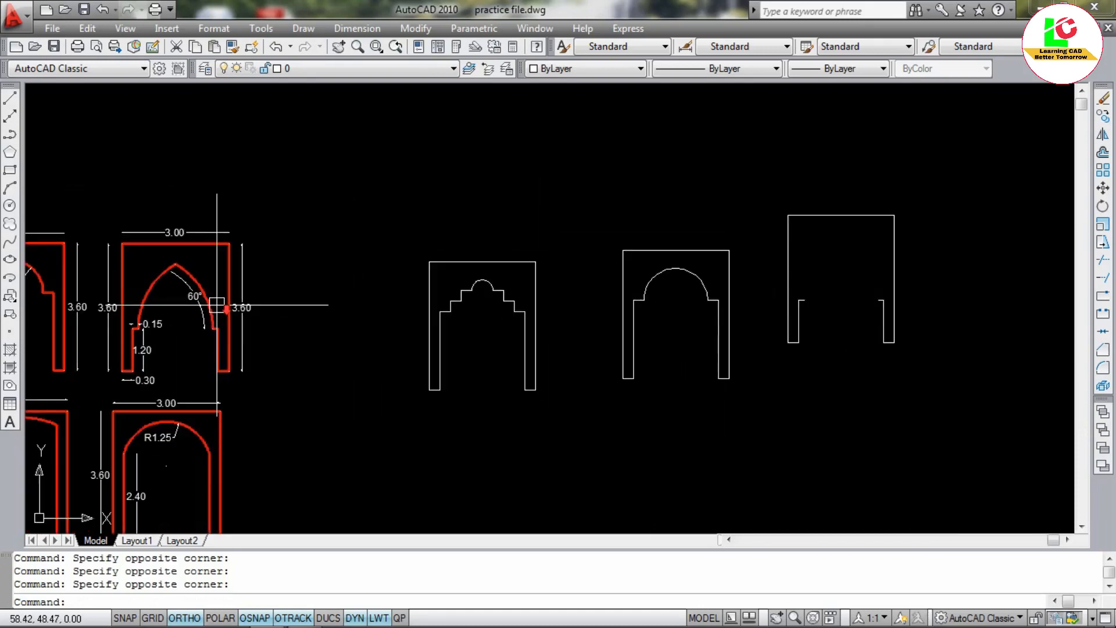
Draw a Start, Center, Angle arc from the third arch's right shoulder end, centred on the left shoulder end, with a 60° included angle.
left_click(302, 29)
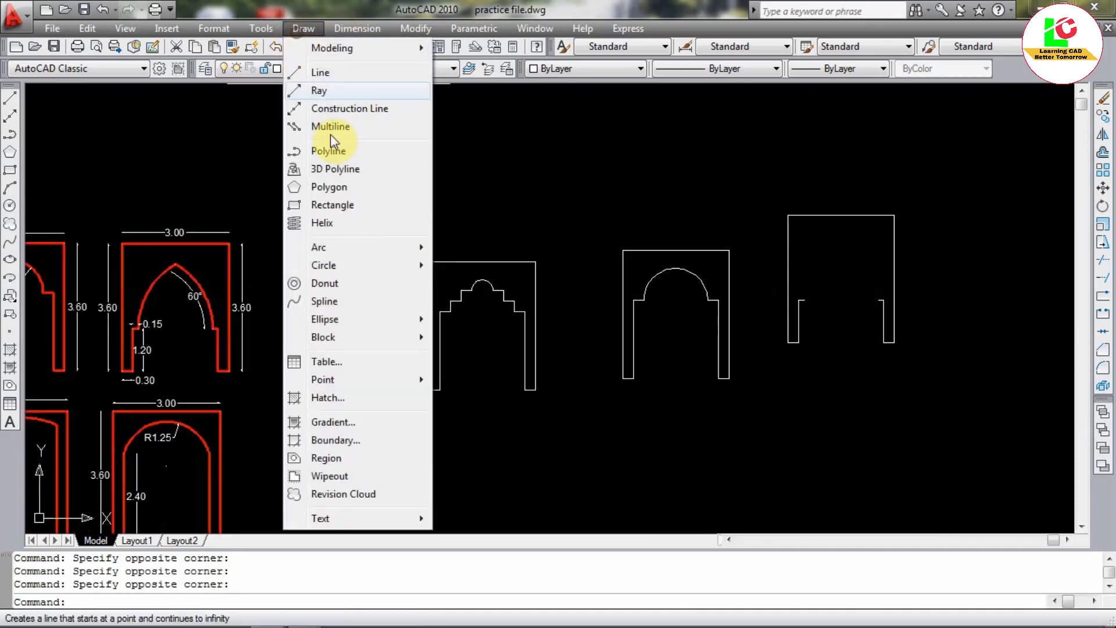
left_click(346, 248)
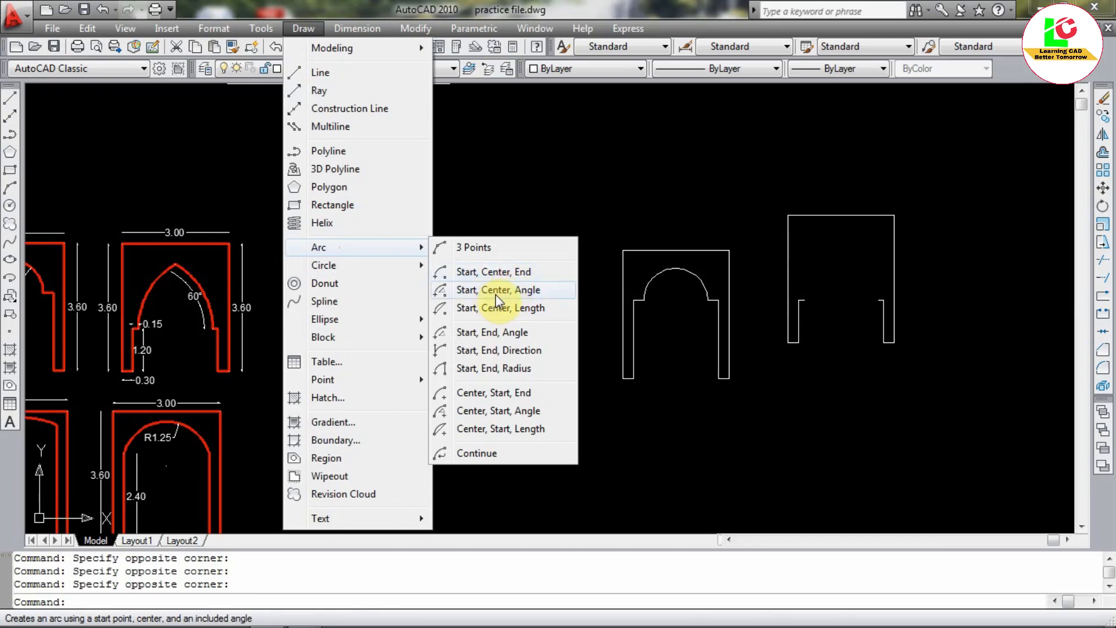
left_click(495, 294)
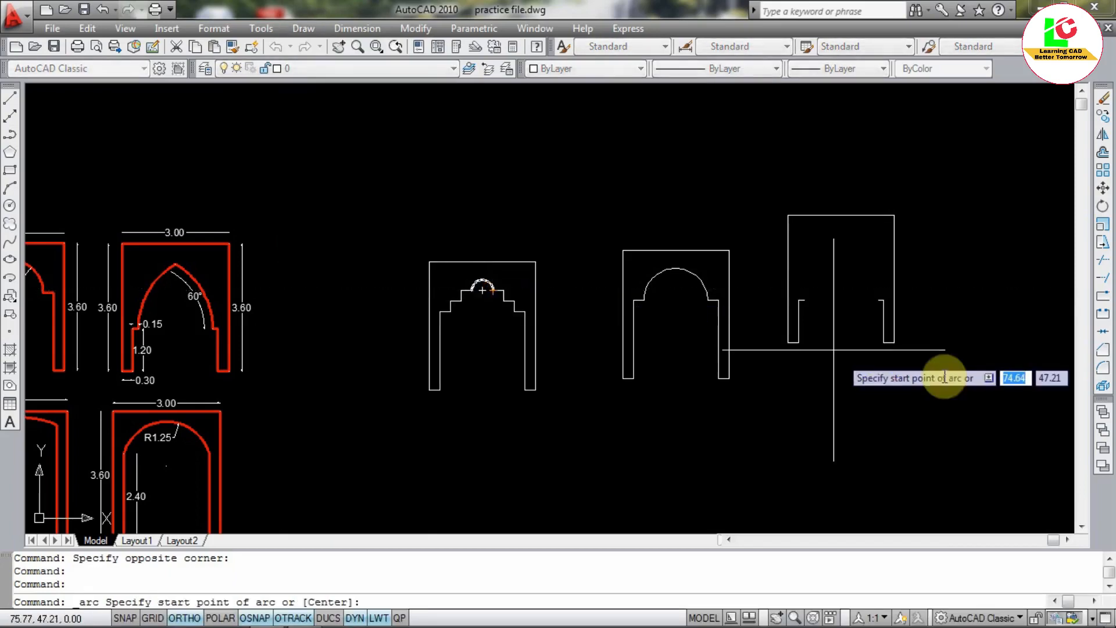
scroll(945, 301, "up", 2)
scroll(933, 301, "up", 2)
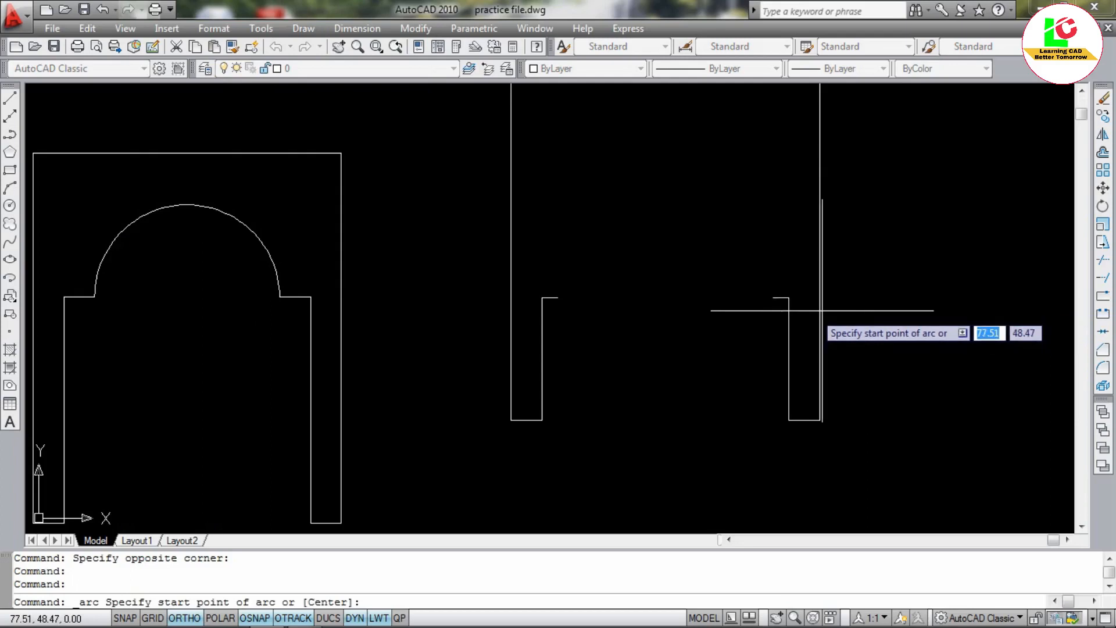
left_click(773, 296)
type("c")
key("Return")
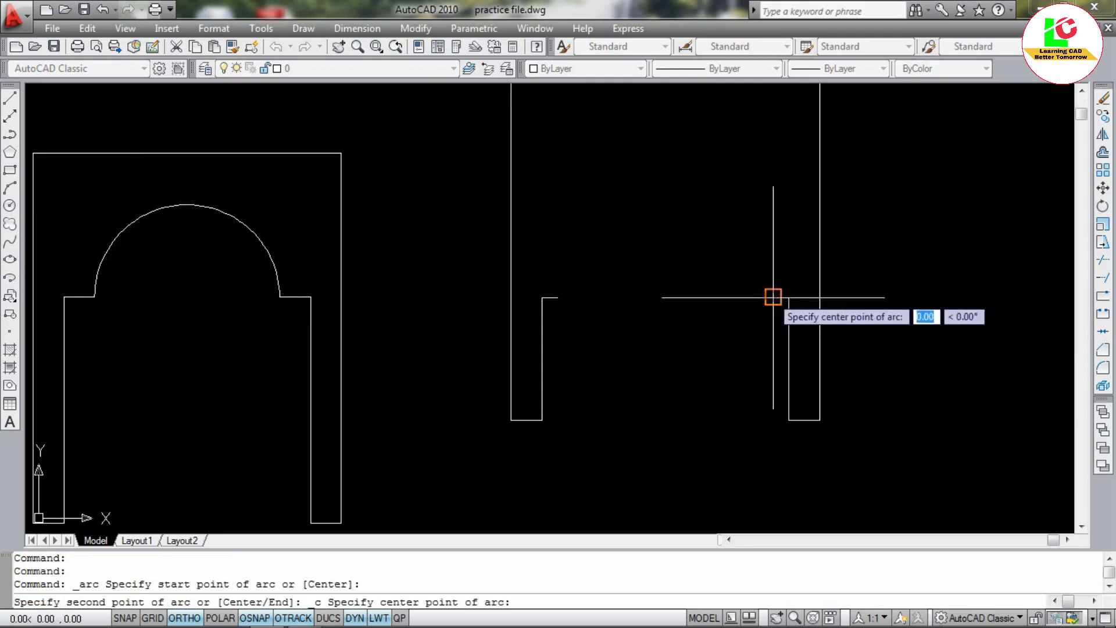
left_click(557, 297)
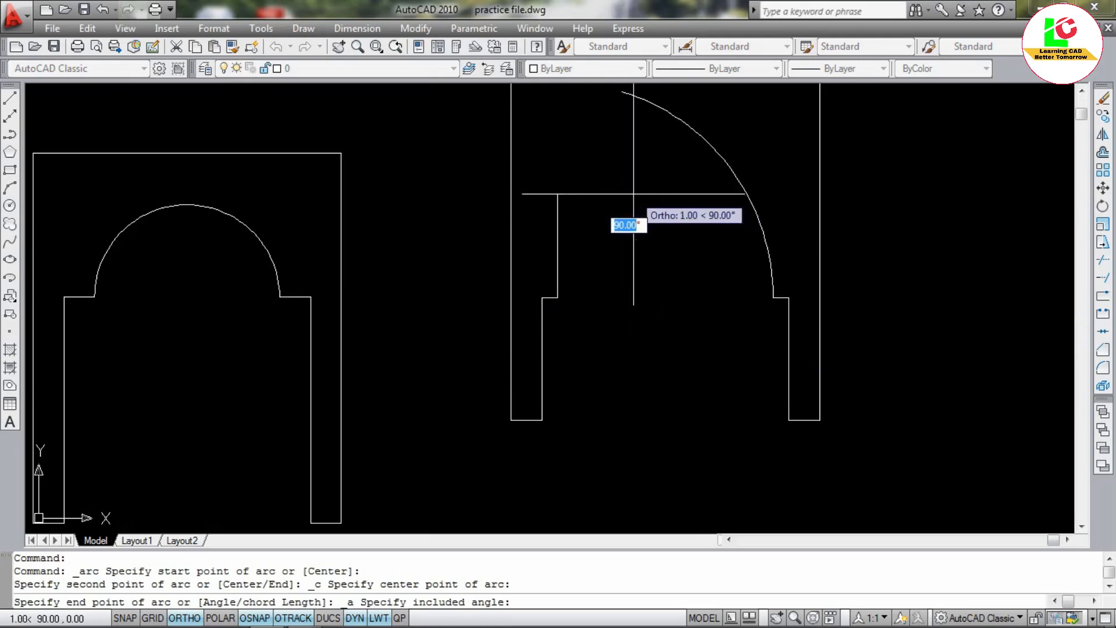
left_click(189, 618)
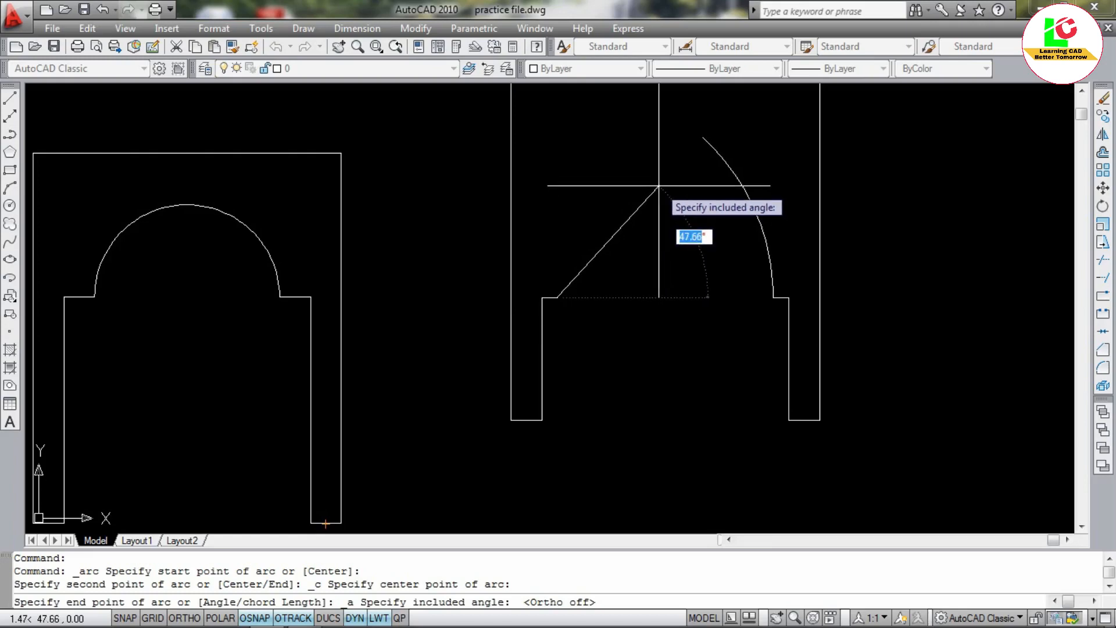
key("Return")
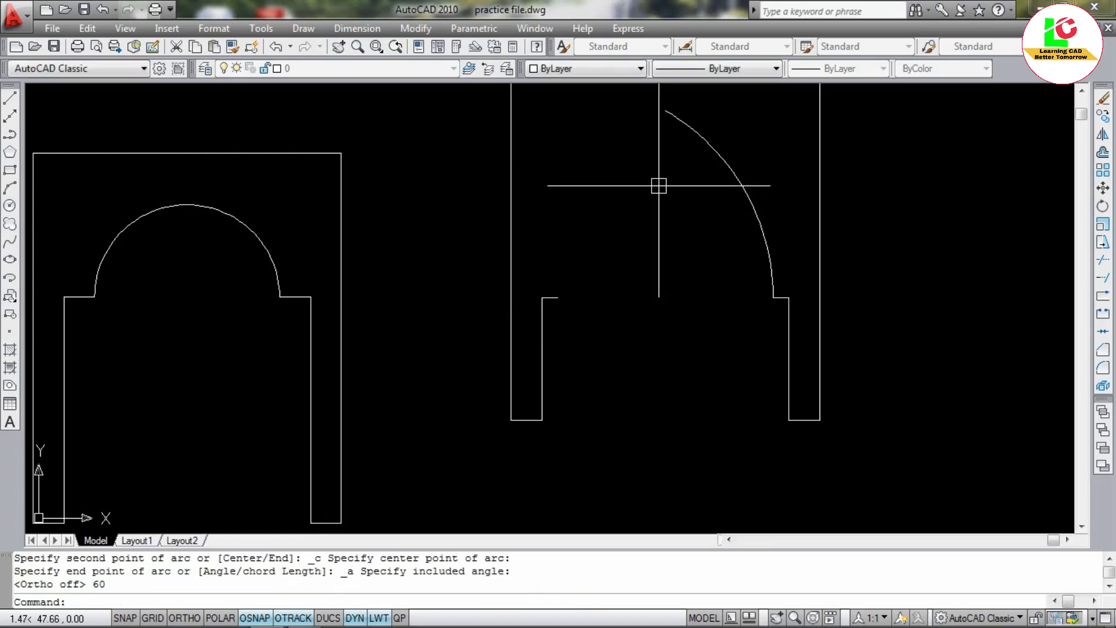
Draw a Start, Center, End arc from the apex, centred on the right shoulder end and ending at the left shoulder end.
scroll(678, 303, "down", 2)
left_click(684, 305)
left_click(670, 310)
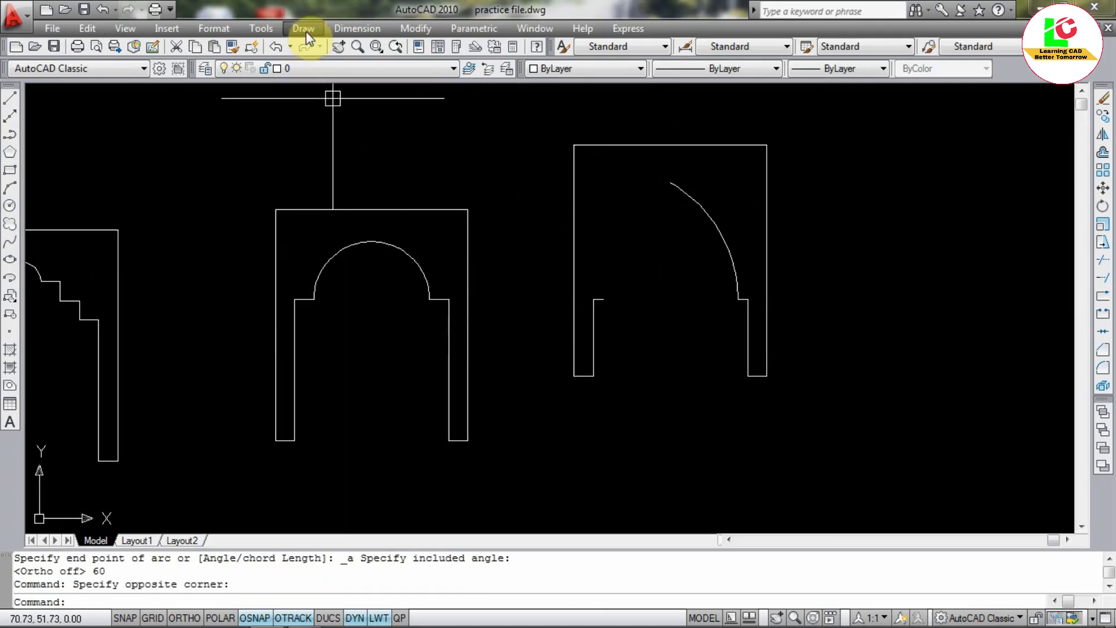
left_click(463, 145)
left_click(430, 166)
left_click(303, 28)
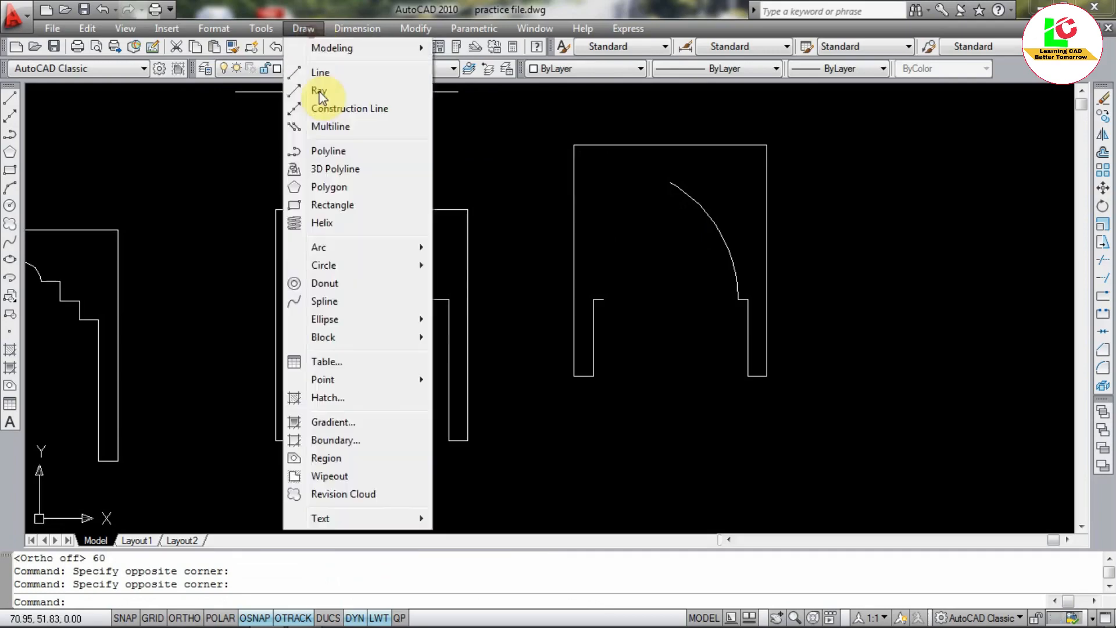
left_click(351, 247)
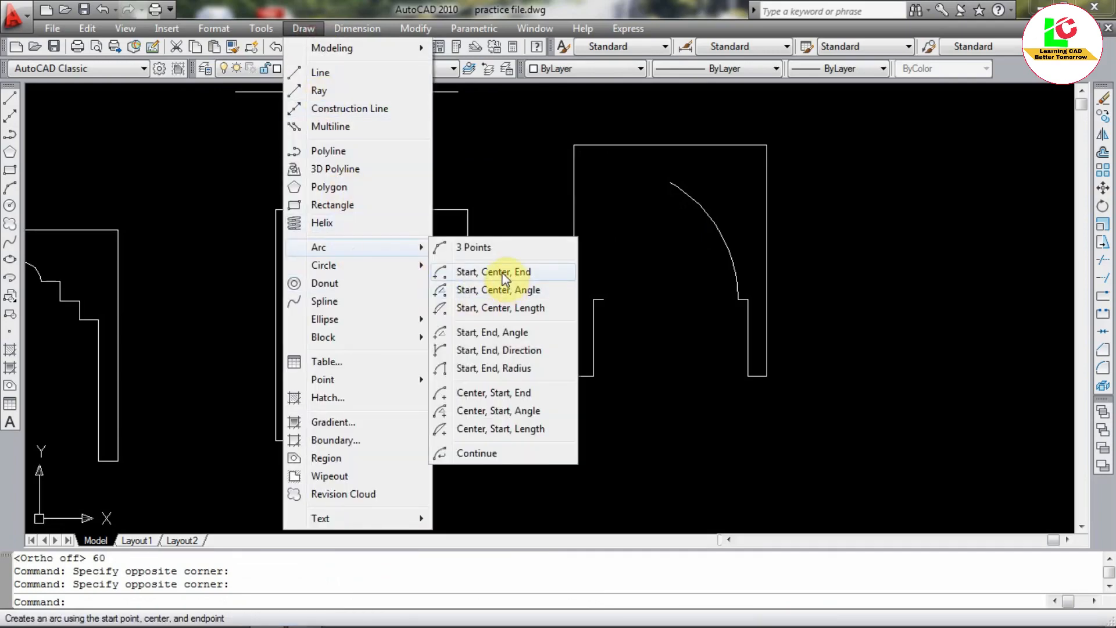
left_click(503, 274)
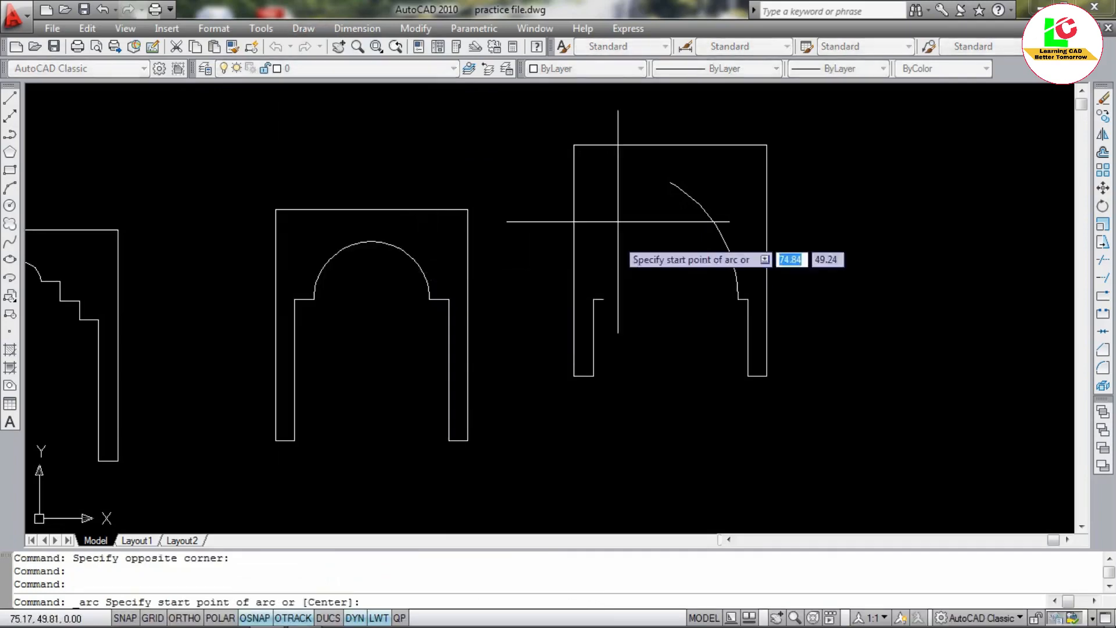
left_click(670, 182)
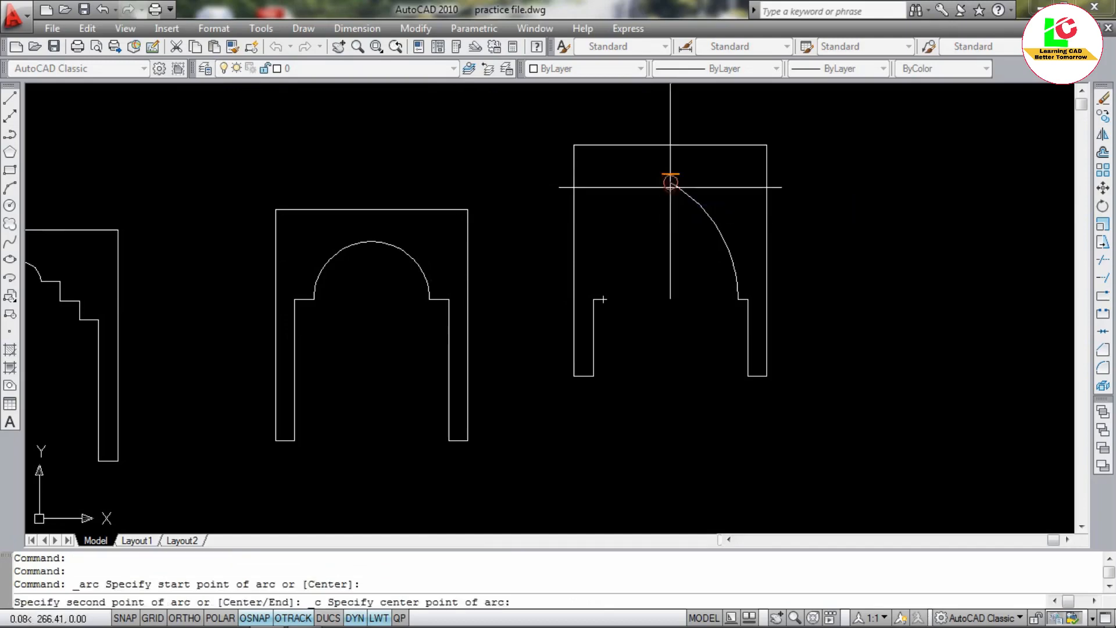
left_click(738, 299)
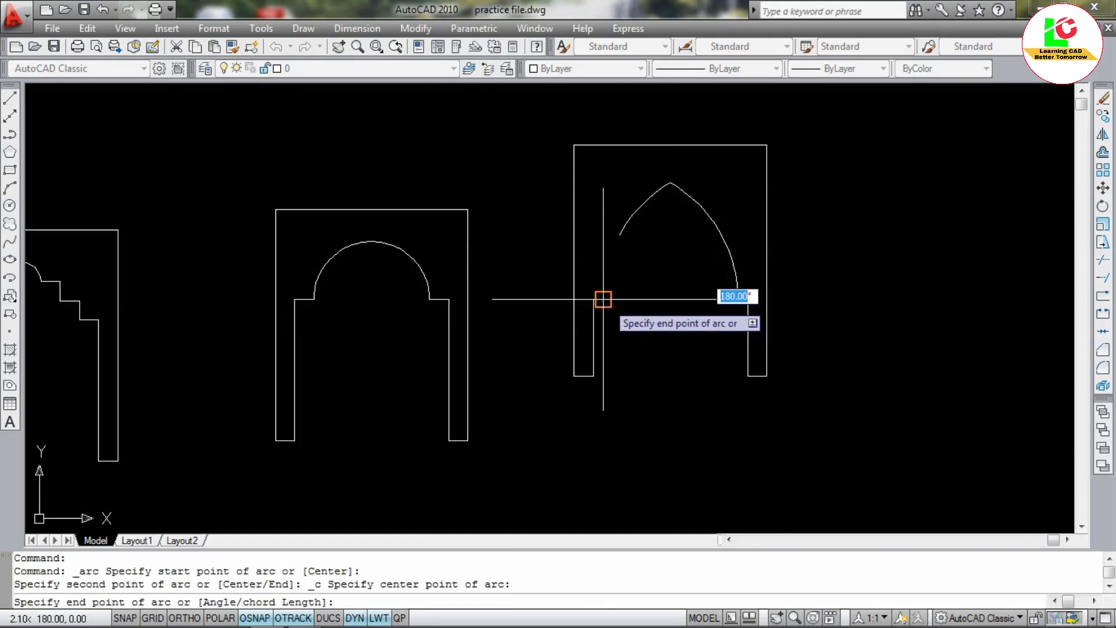
left_click(603, 300)
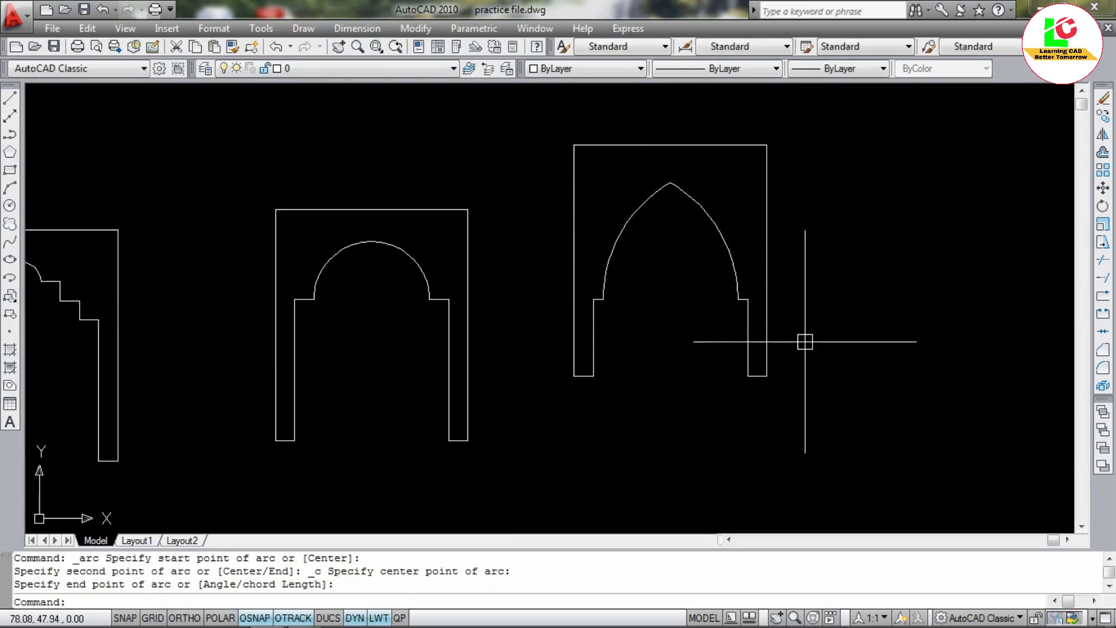
Review the three redrawn arches and examine the dimensions of the red R1.25 arch reference.
scroll(809, 357, "down", 2)
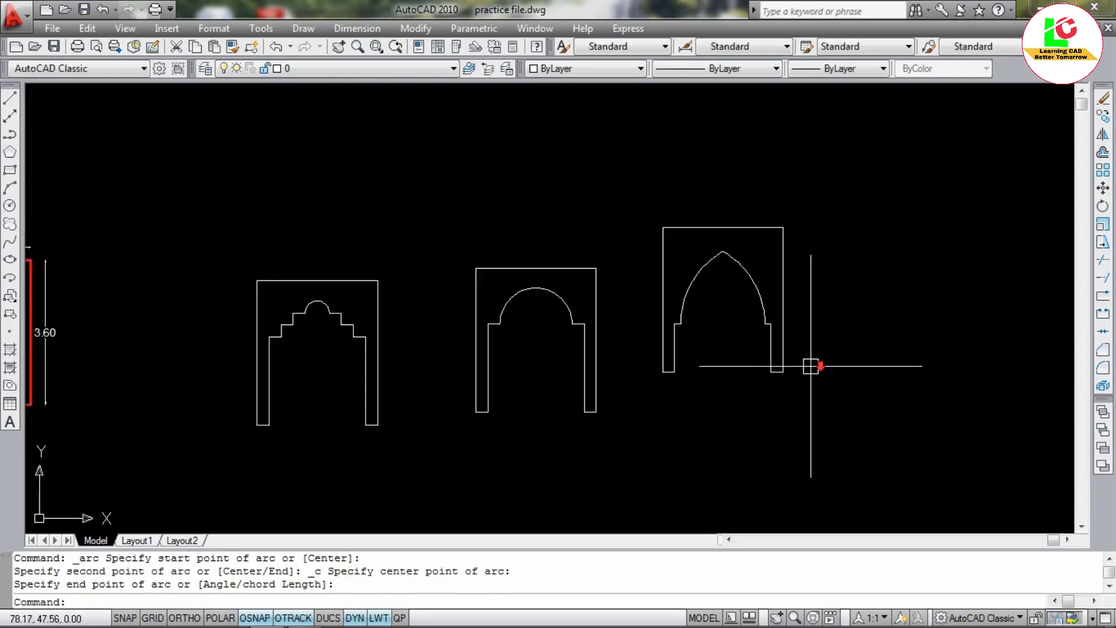
double_click(798, 280)
scroll(797, 280, "down", 6)
middle_click_drag(686, 348, 804, 299)
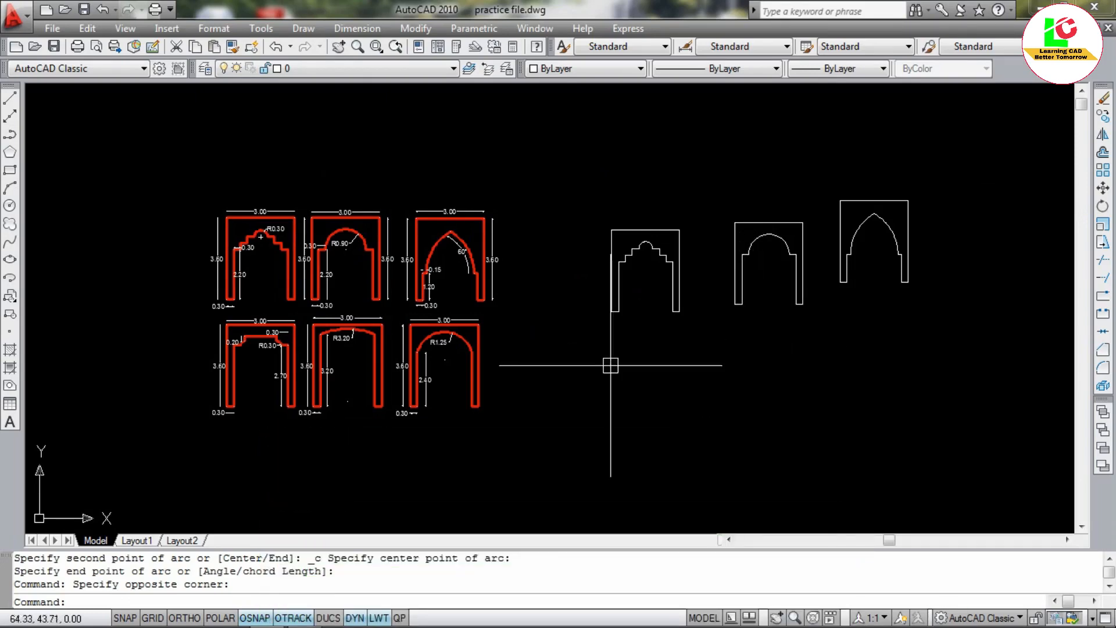
scroll(440, 396, "up", 4)
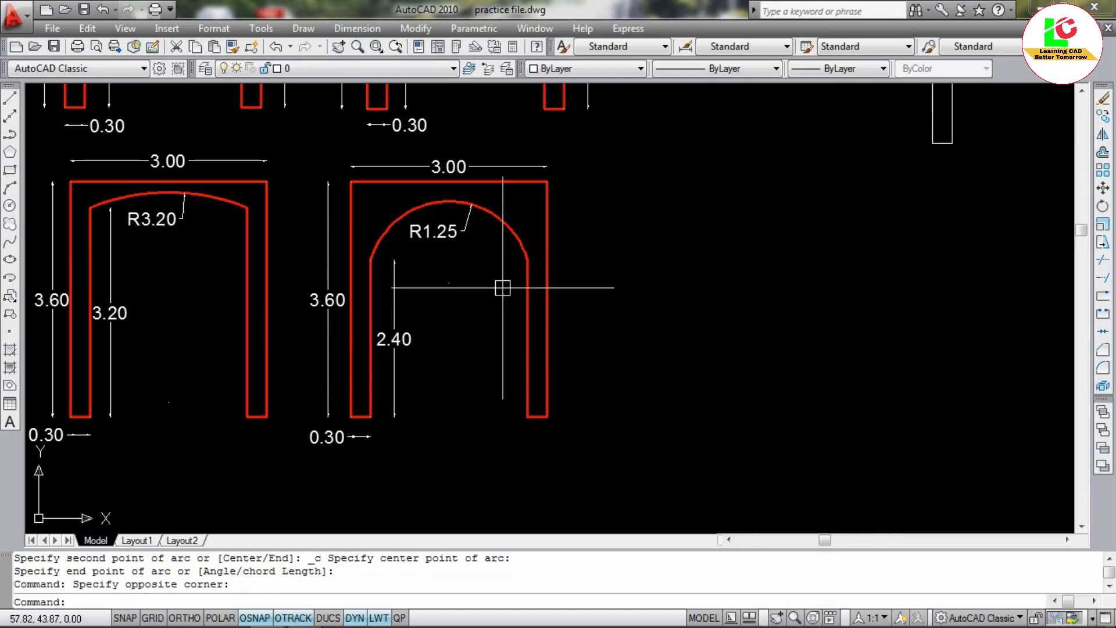
scroll(426, 356, "down", 3)
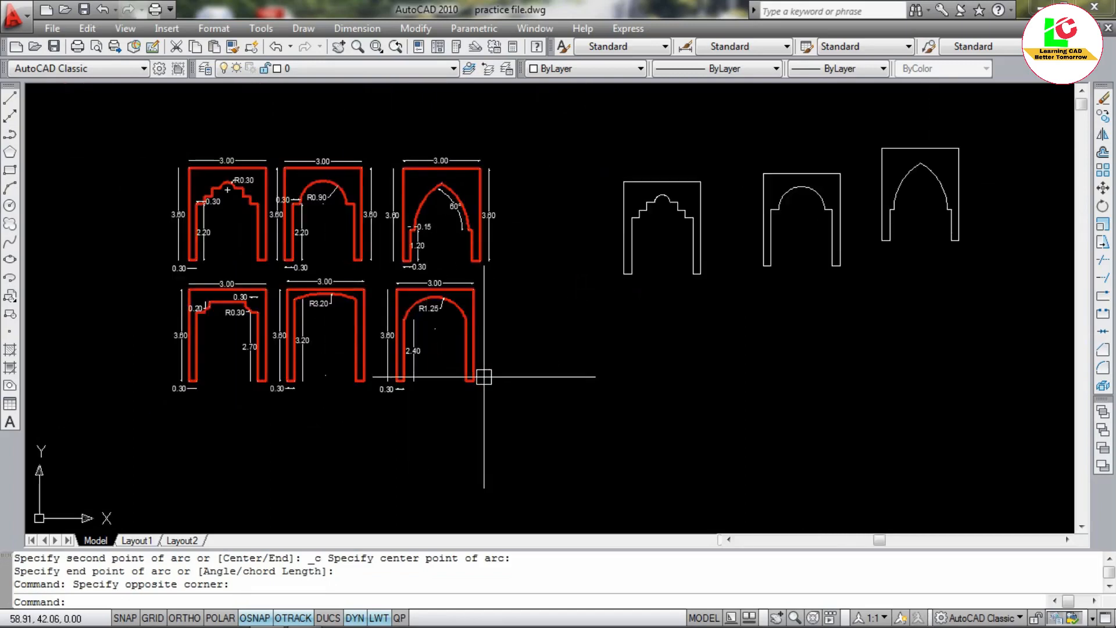
key("Escape")
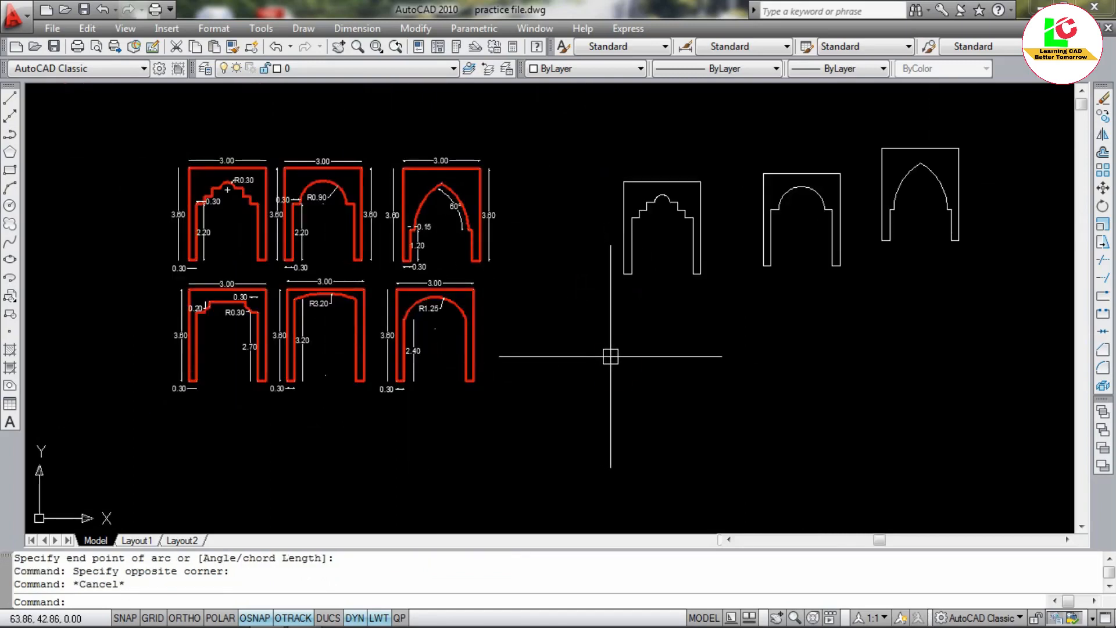
Start a line below the first redrawn arch with Ortho on, drawing the left leg 2.4 down and 0.3 left.
type("l")
key("Return")
scroll(633, 340, "up", 2)
left_click(628, 350)
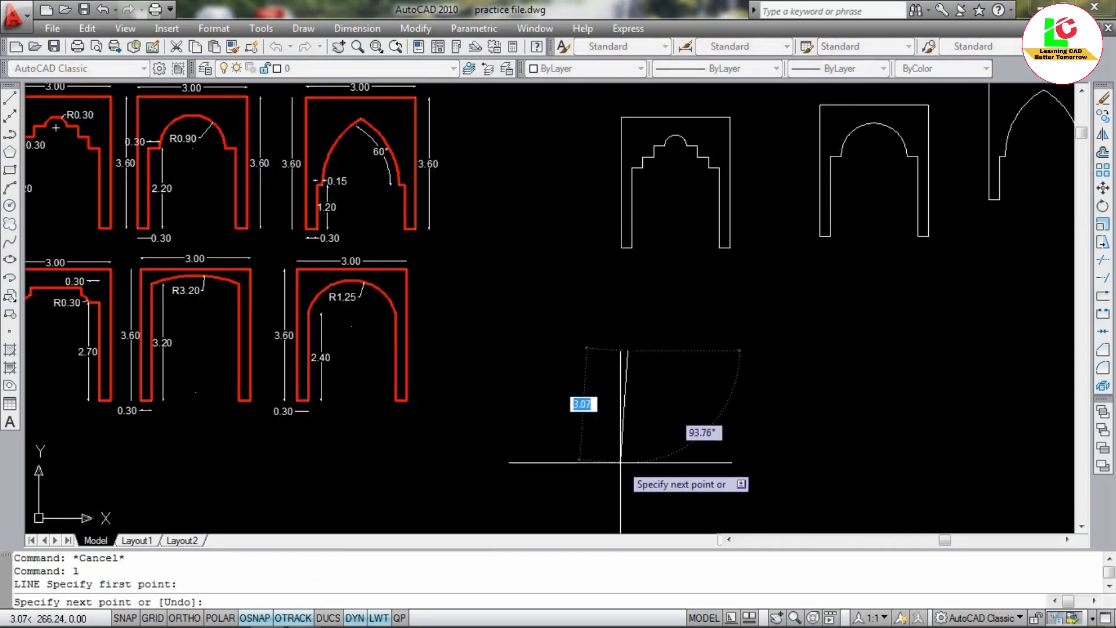
key("F8")
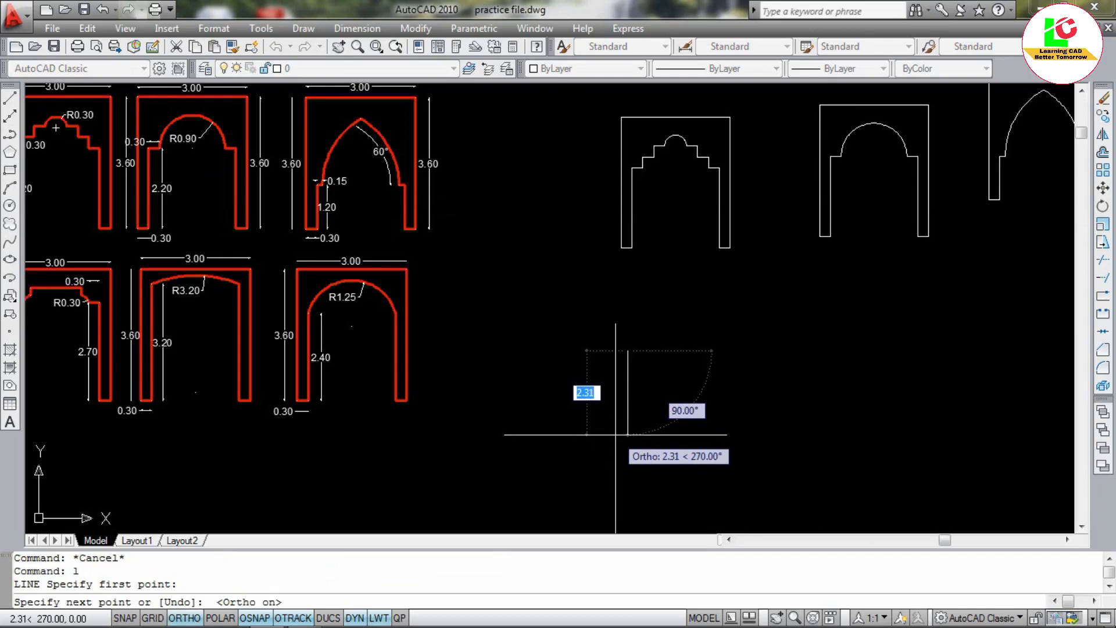
type("2.")
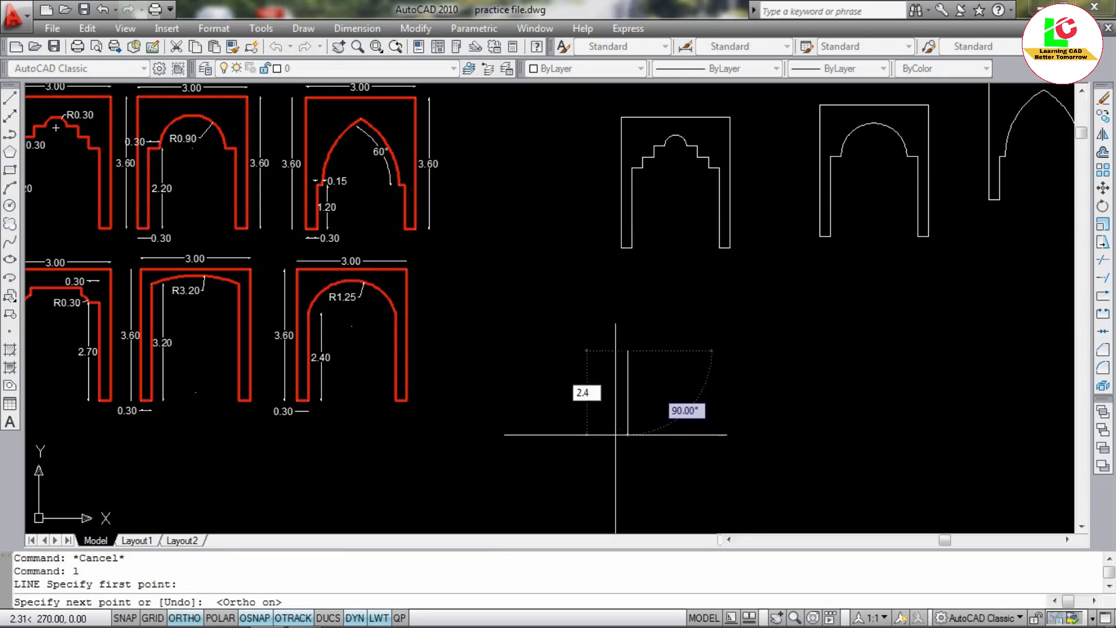
type("4")
key("Return")
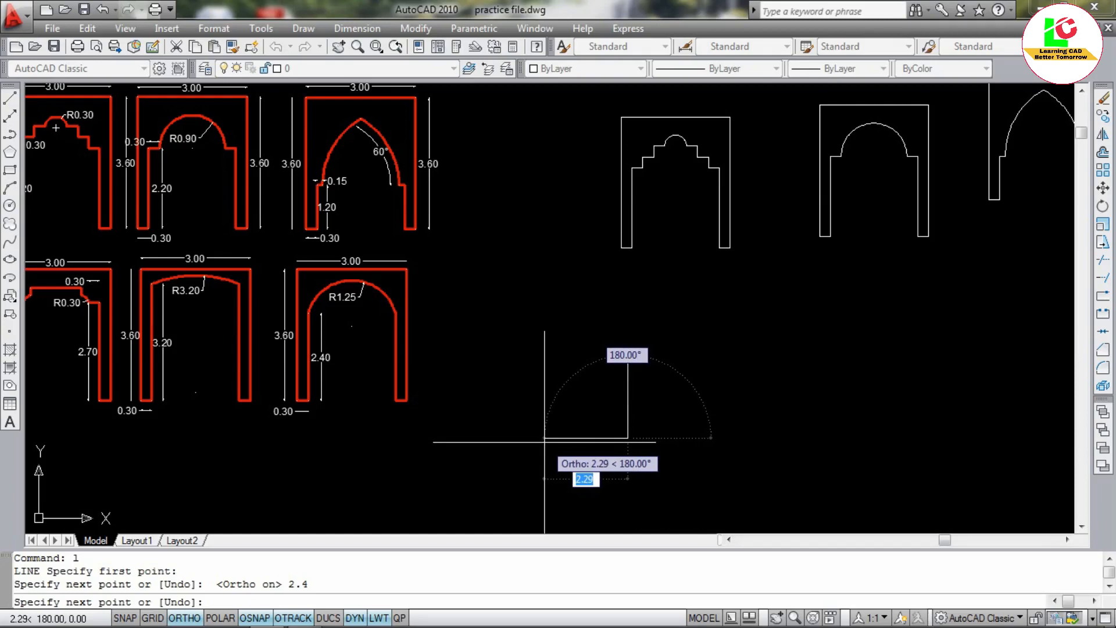
type(".3")
key("Return")
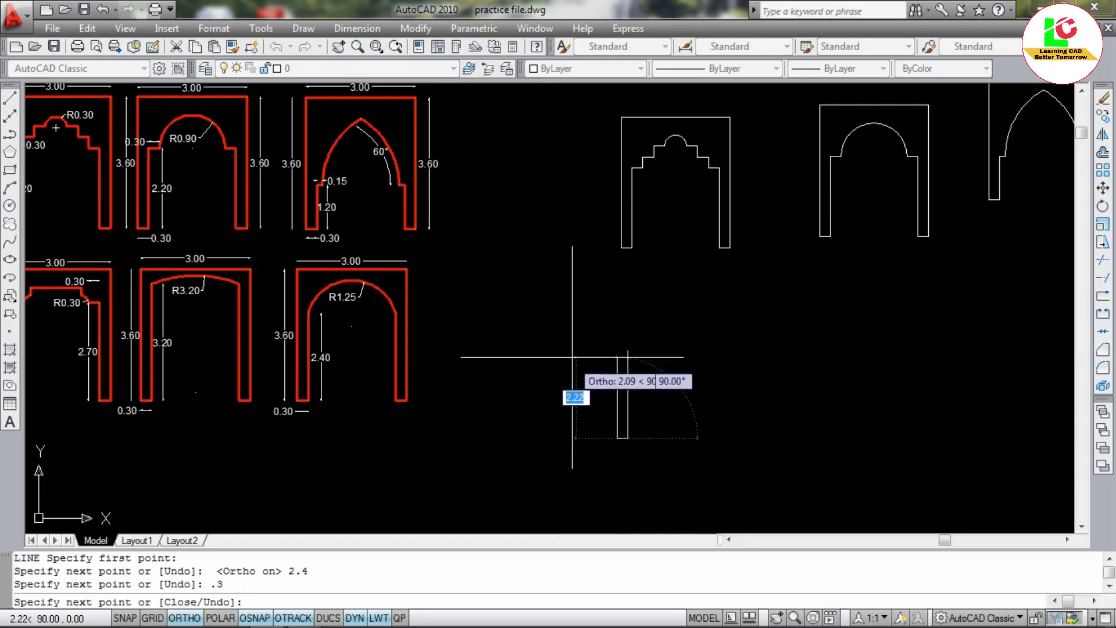
Continue the line around the fourth arch's outer frame: 3.6 up, 3 to the right and 3.6 down.
type("3.")
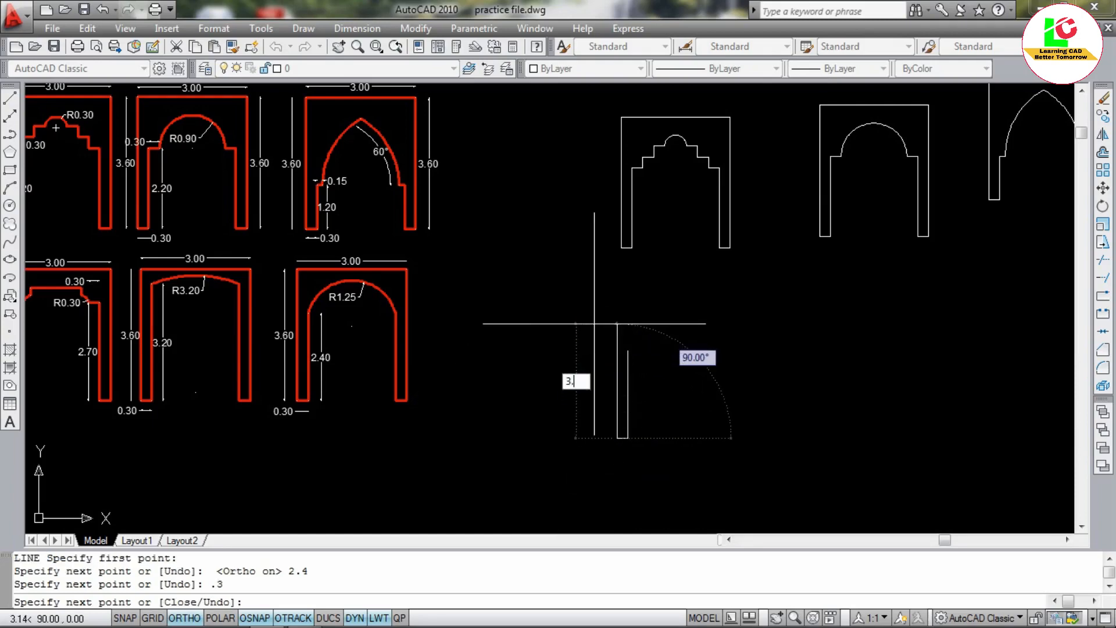
type("6")
key("Return")
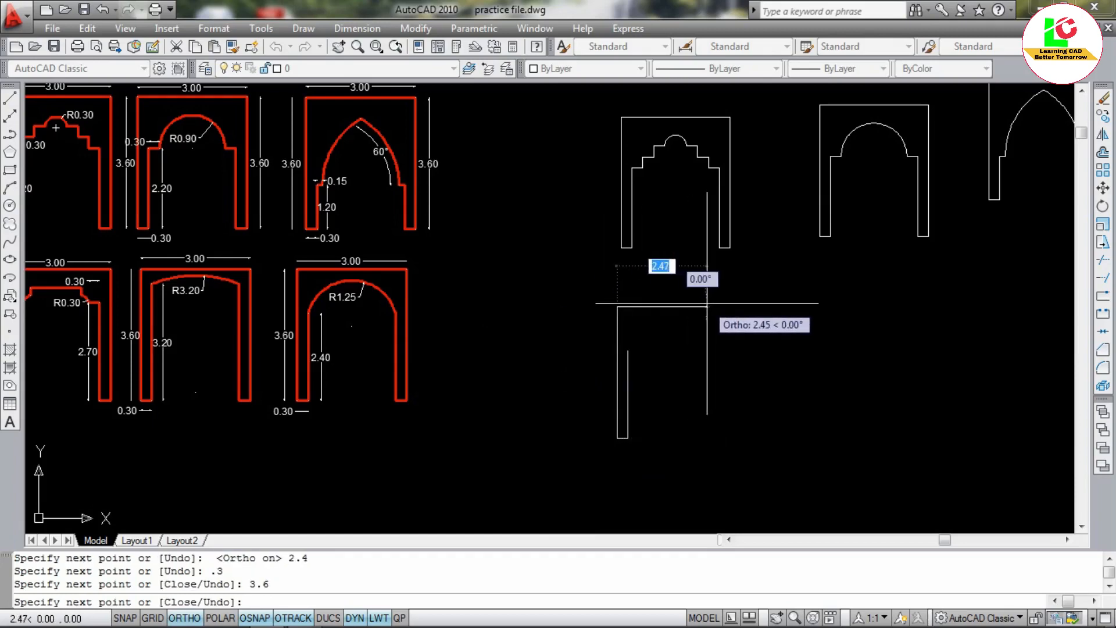
type("3")
key("Return")
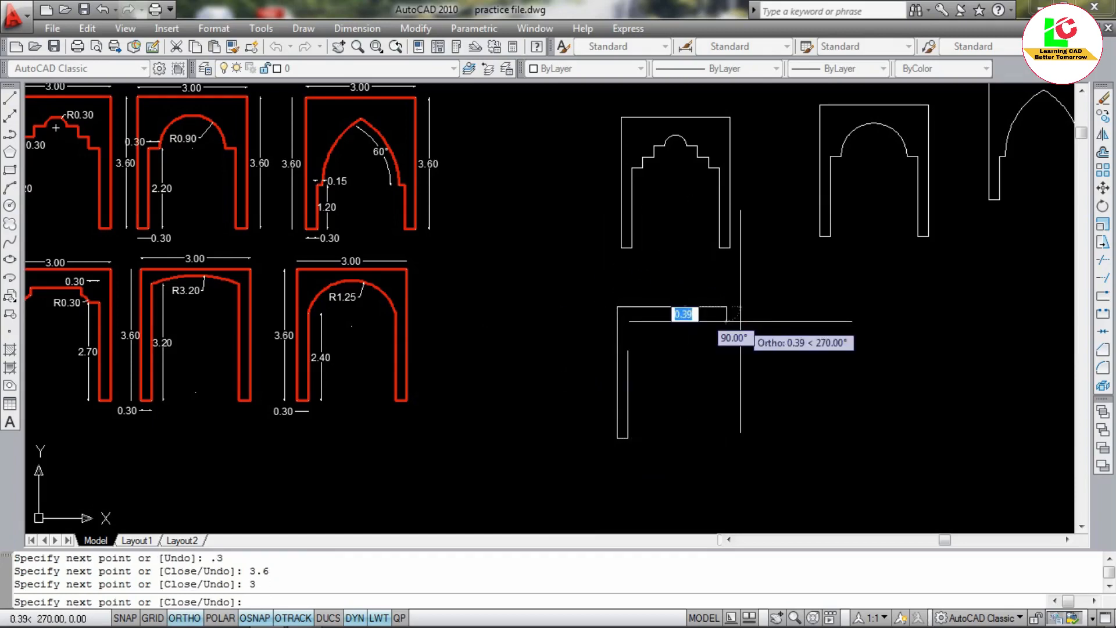
type("3.")
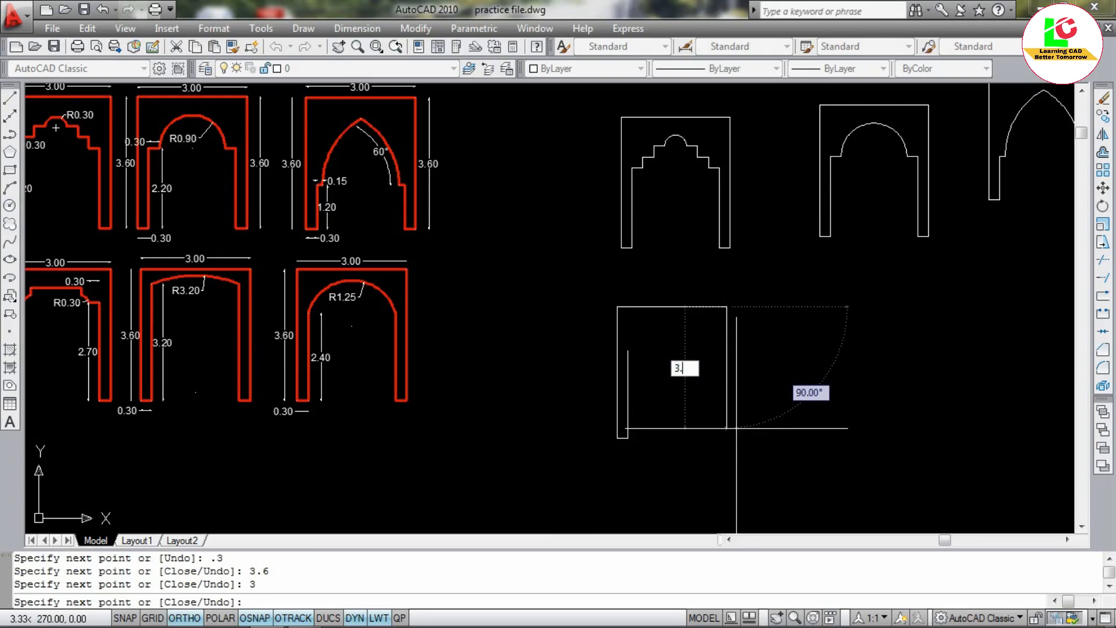
type("6")
key("Return")
Draw the fourth arch's right leg with segments 0.3 left and 2.4 up, and end the line.
scroll(735, 428, "up", 3)
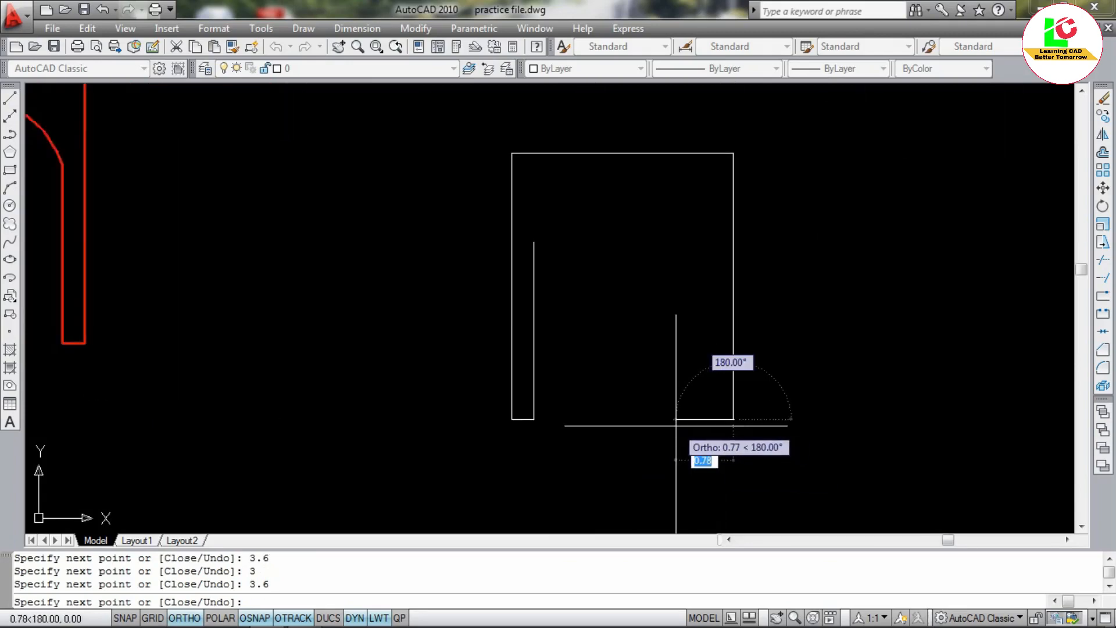
type(".3")
key("Return")
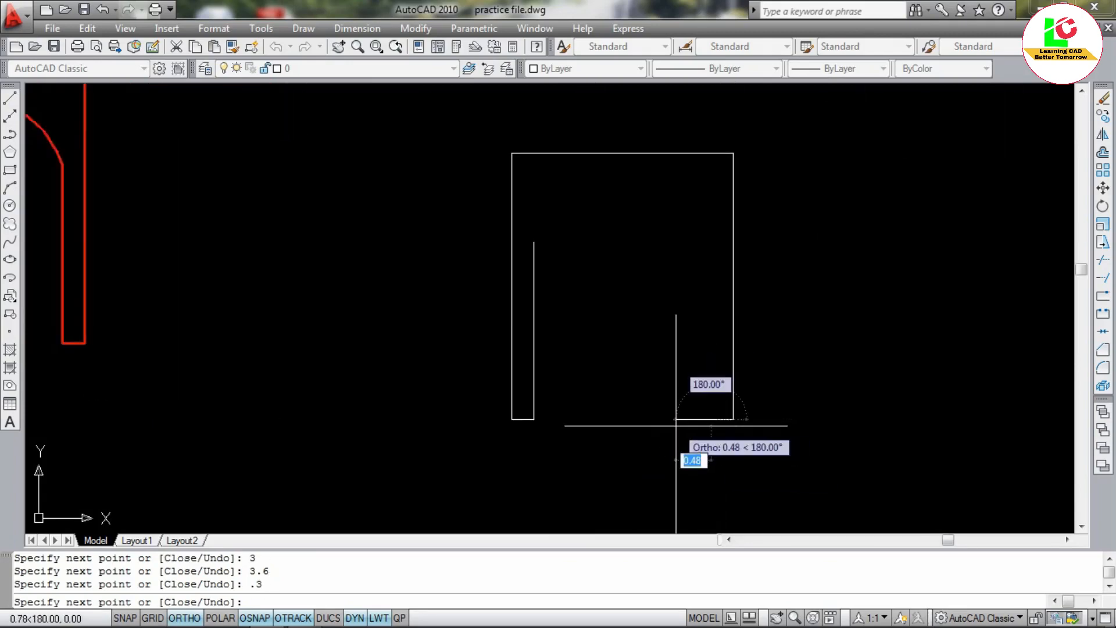
scroll(703, 342, "down", 2)
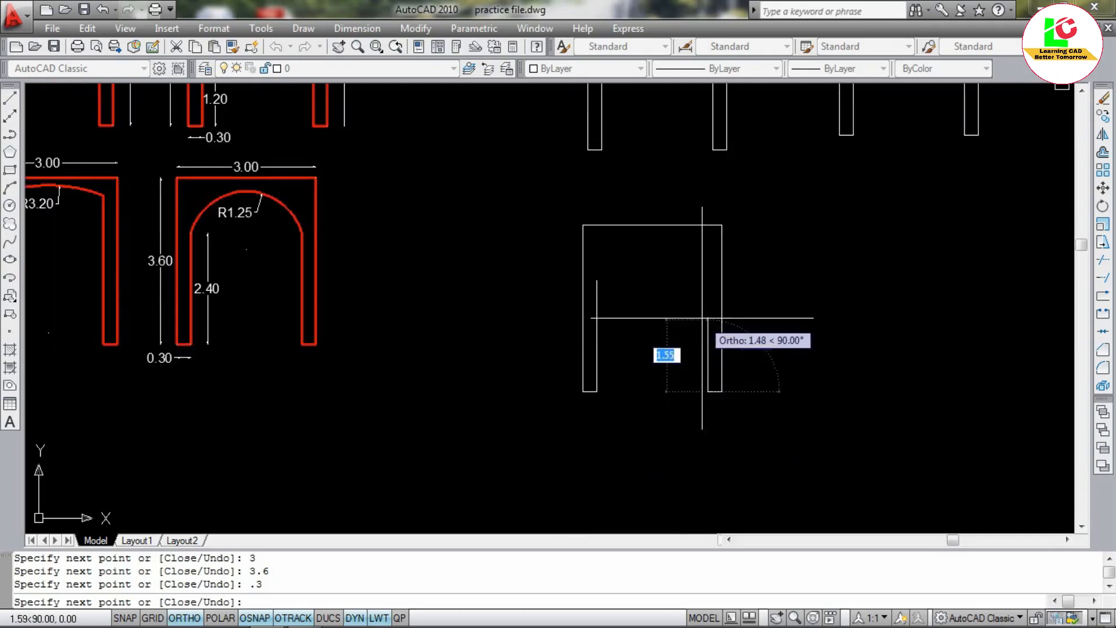
type("2")
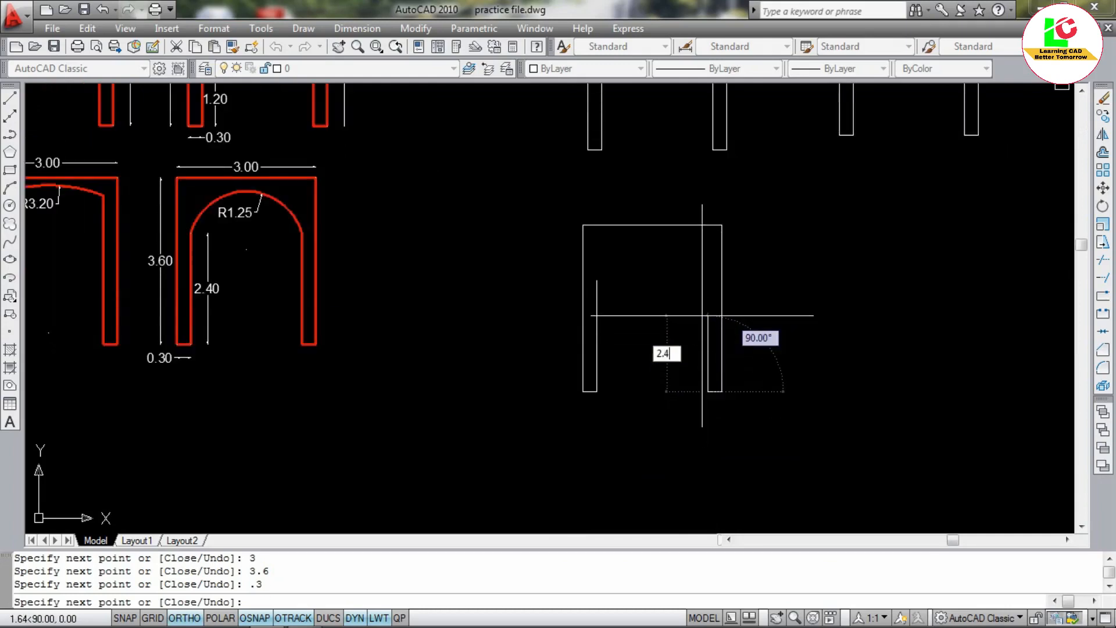
type(".4")
key("Return")
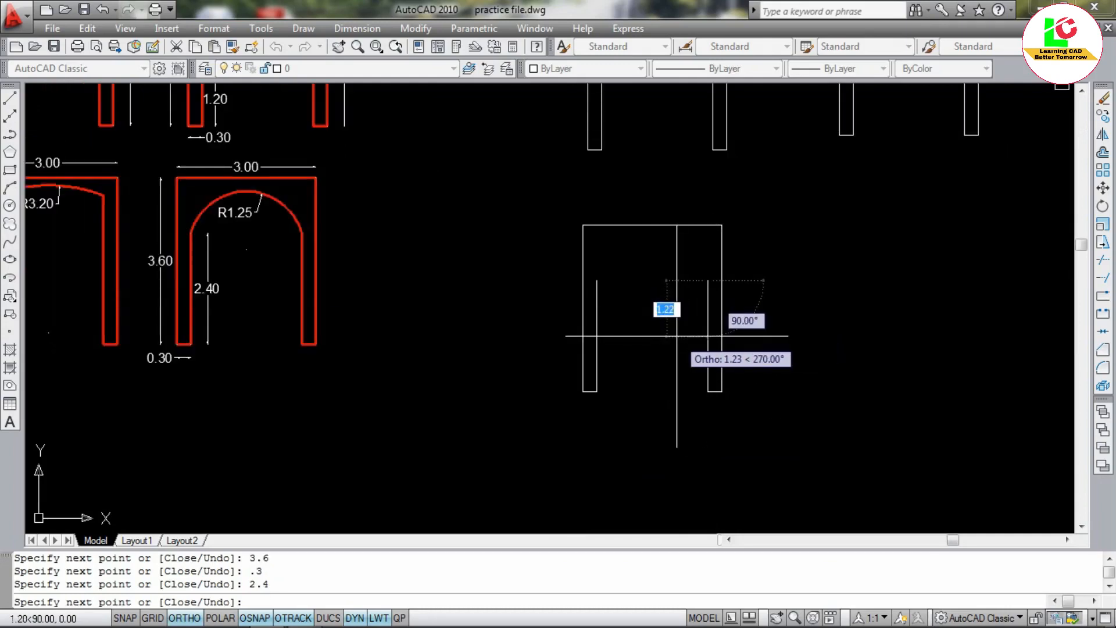
key("Escape")
key("Escape")
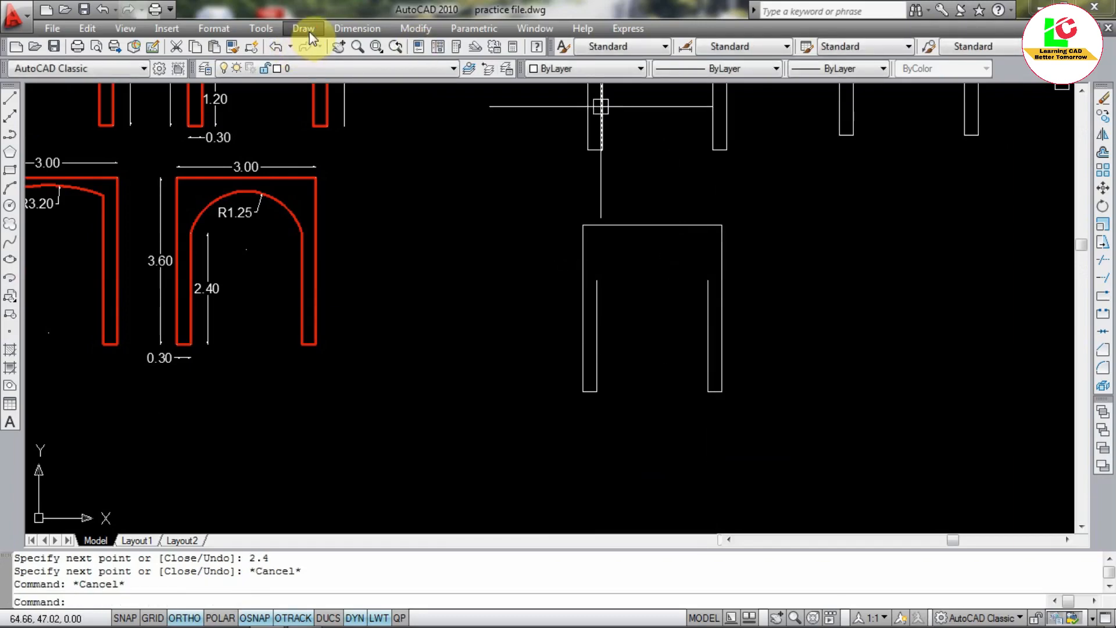
Draw a Start, End, Radius arc from the fourth arch's right inner leg top to the left one, with Ortho off and radius about 1.24.
left_click(310, 30)
left_click(339, 249)
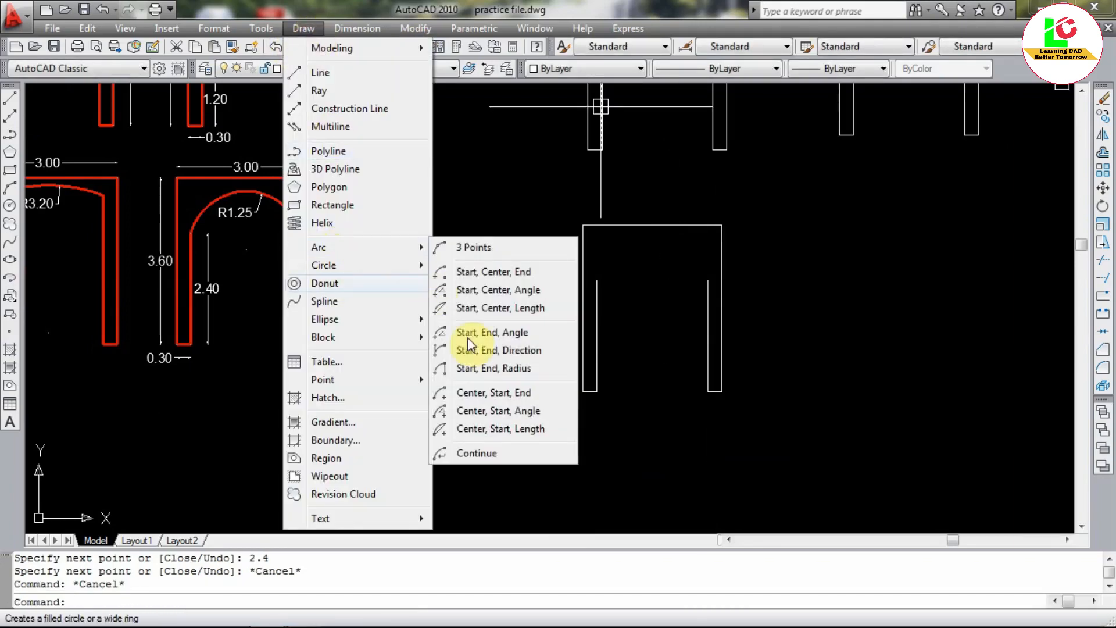
left_click(493, 367)
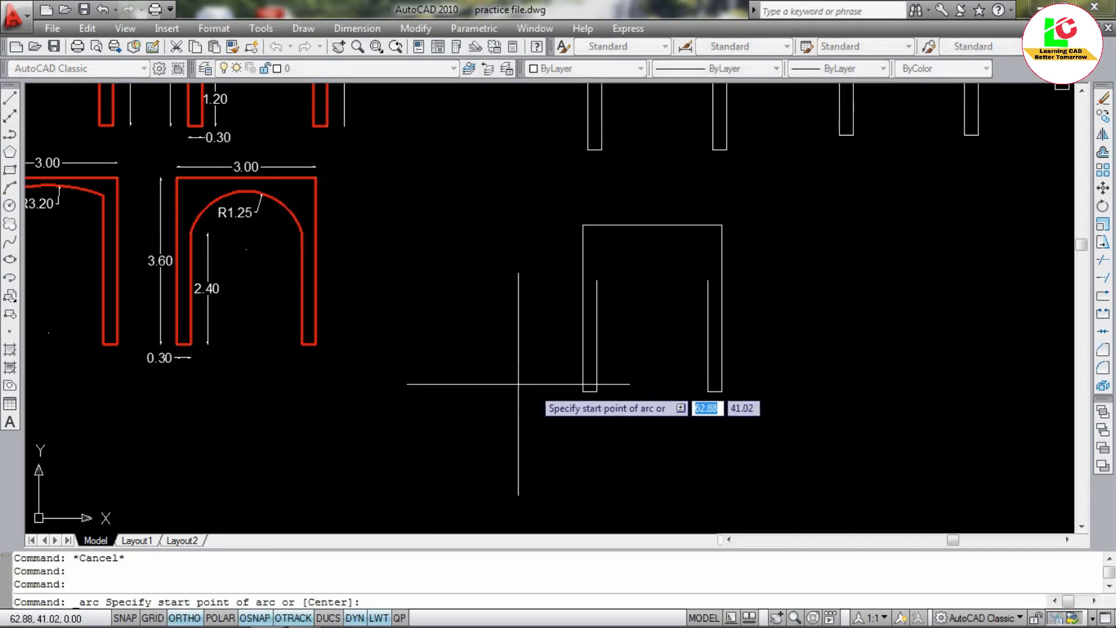
left_click(707, 281)
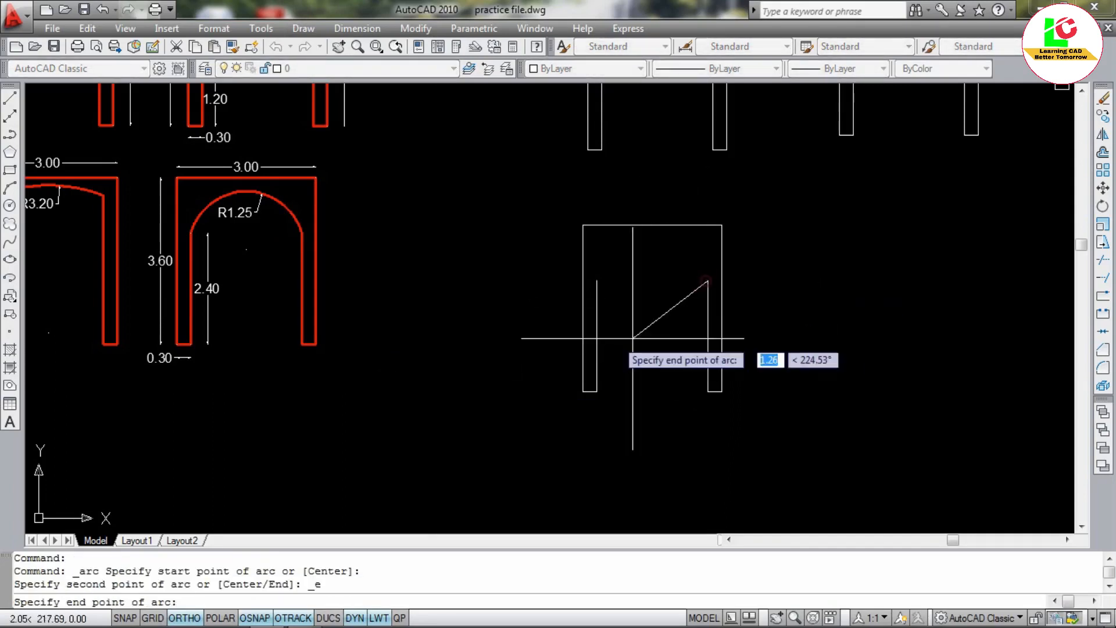
left_click(597, 281)
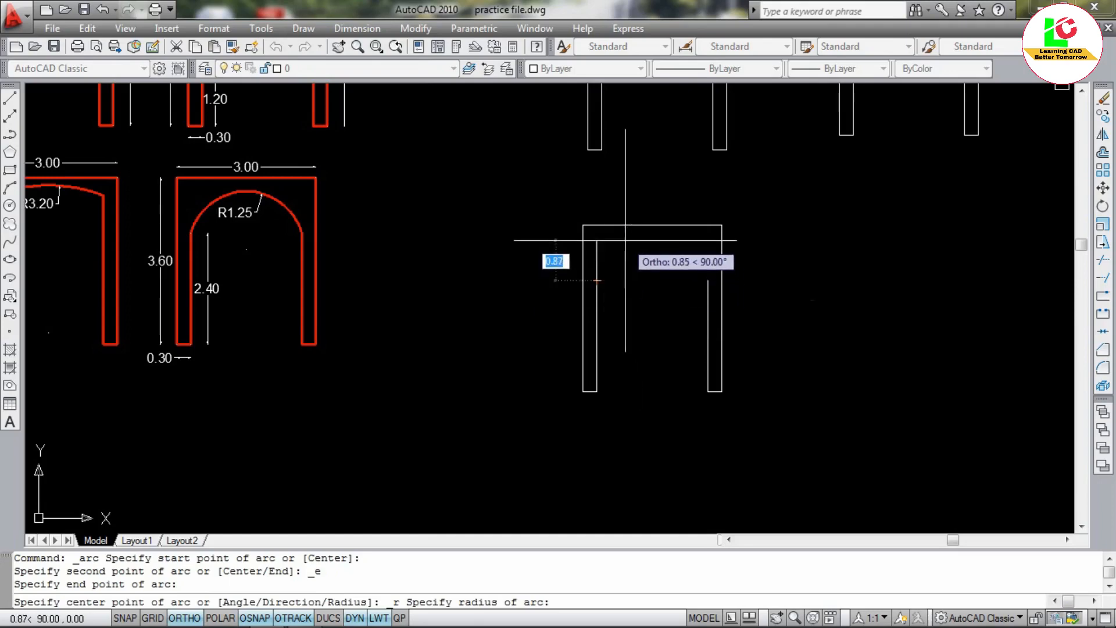
left_click(195, 618)
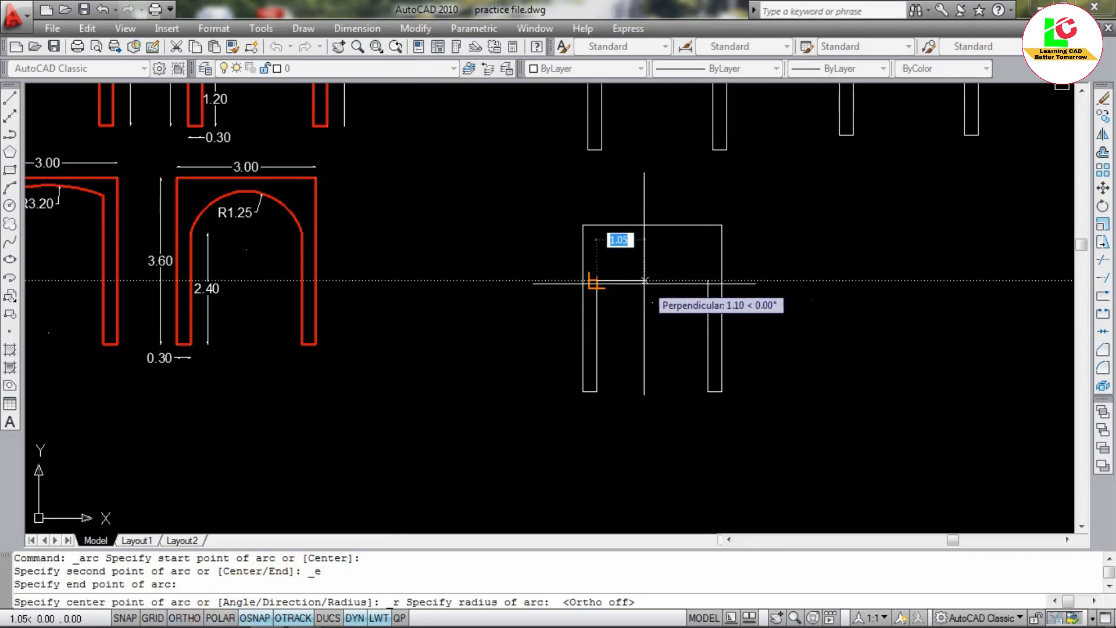
scroll(644, 283, "up", 2)
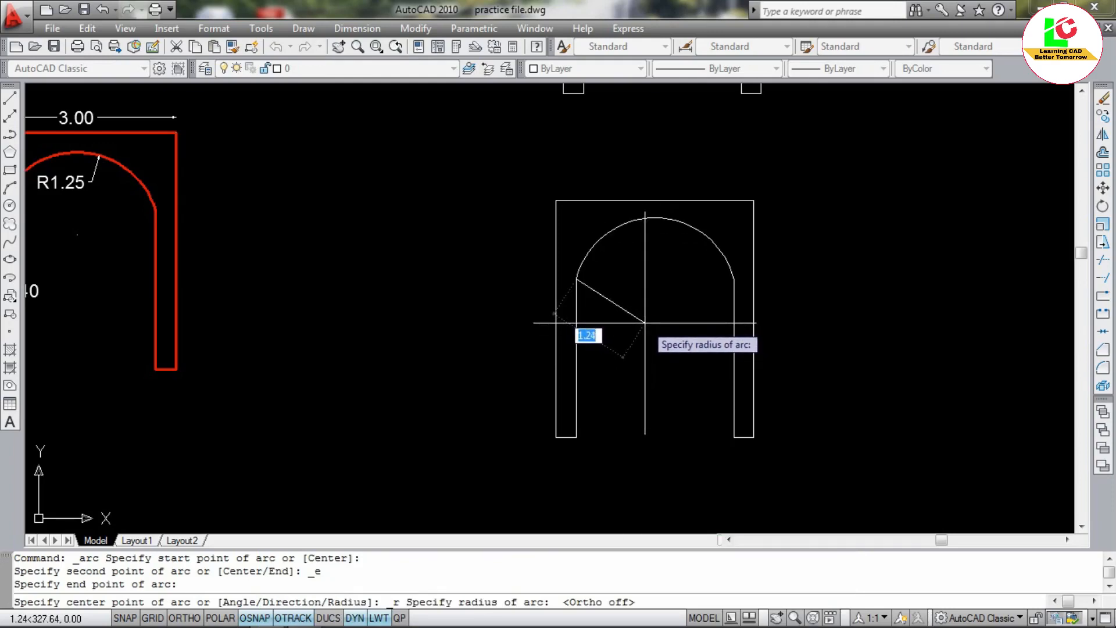
left_click(644, 322)
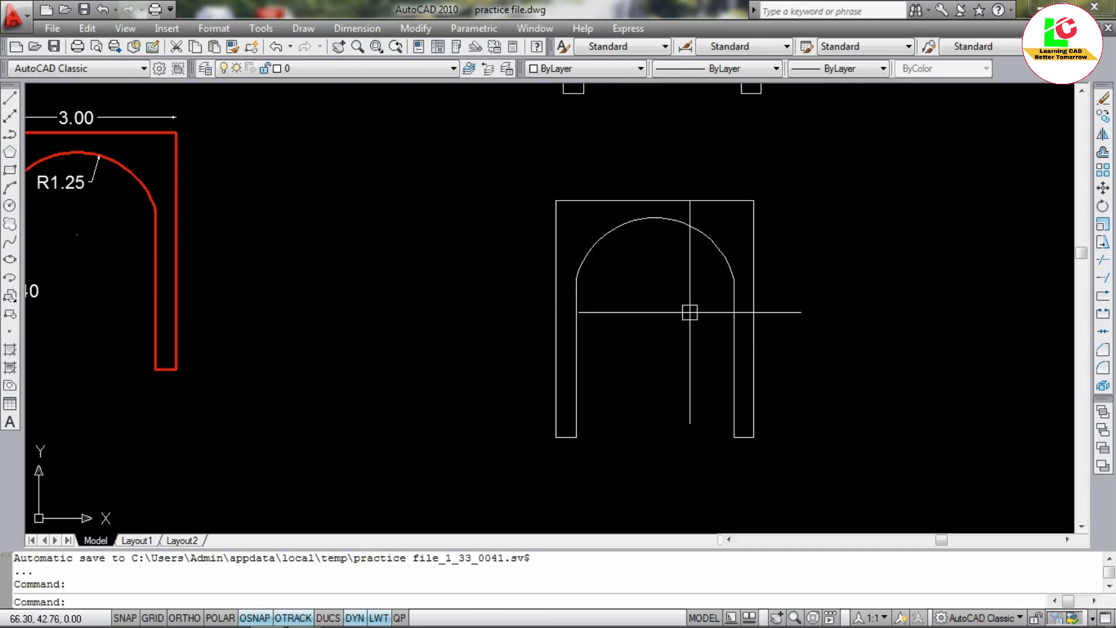
Add a vertical linear dimension for the overall height along the outer left side of the first redrawn arch.
scroll(662, 306, "down", 2)
scroll(674, 348, "down", 2)
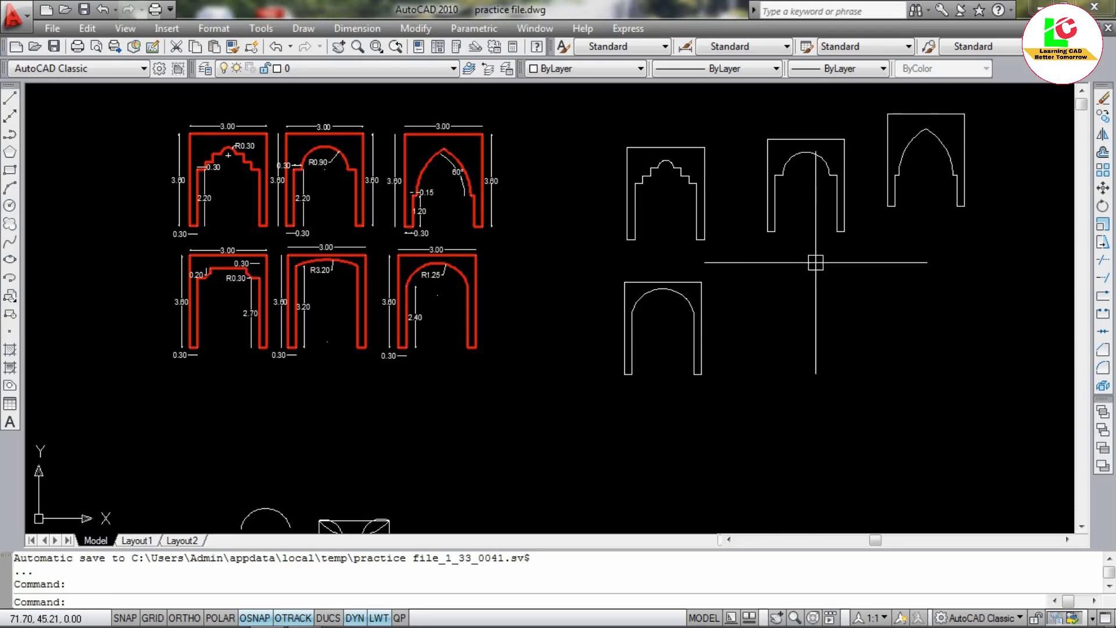
scroll(701, 173, "up", 3)
scroll(702, 211, "down", 2)
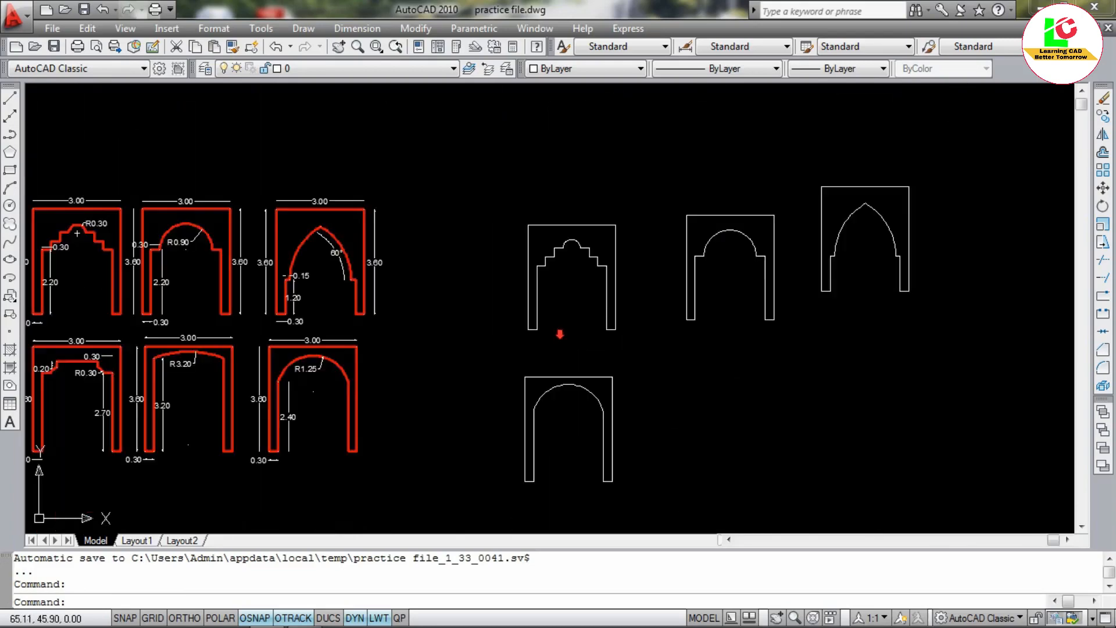
left_click(363, 31)
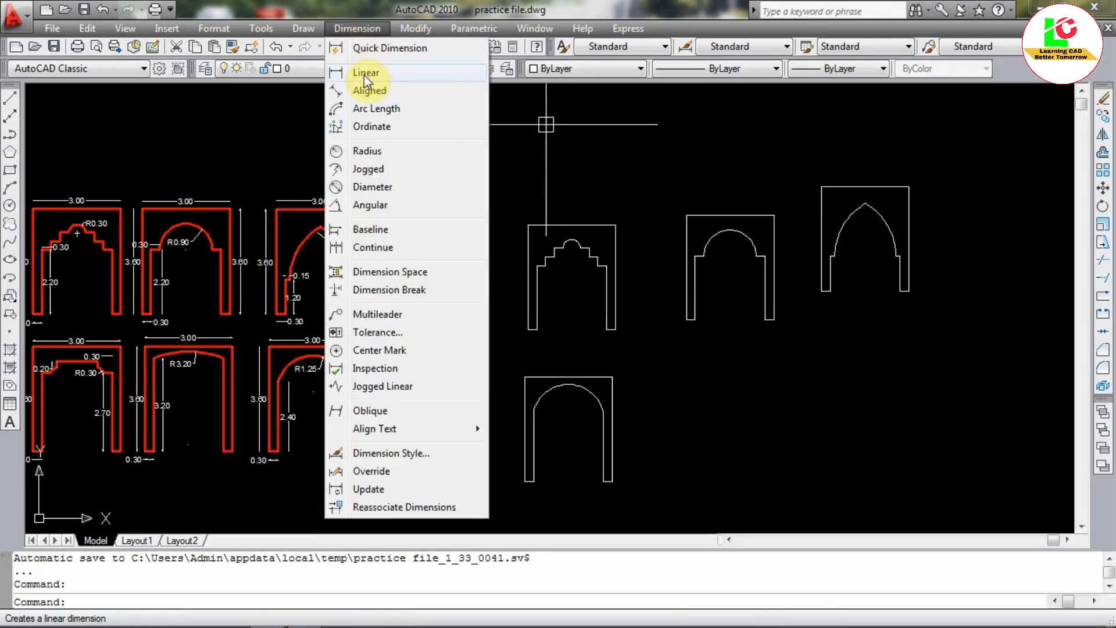
left_click(364, 74)
scroll(539, 306, "up", 2)
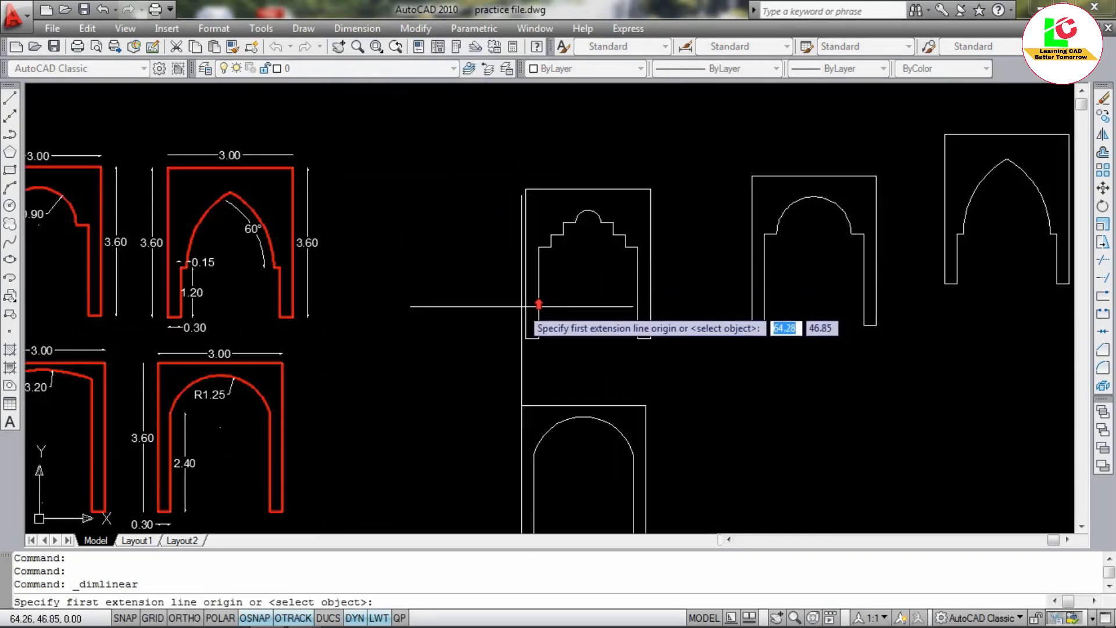
left_click(526, 338)
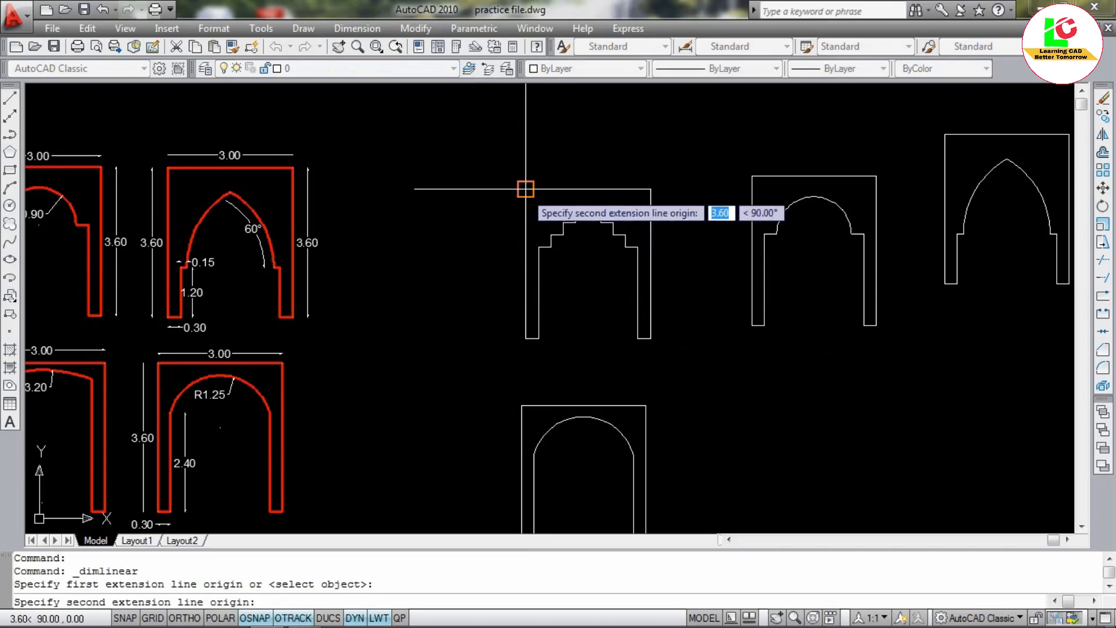
left_click(526, 189)
left_click(512, 198)
Add a linear dimension for the left leg's width below the first redrawn arch.
scroll(533, 341, "up", 3)
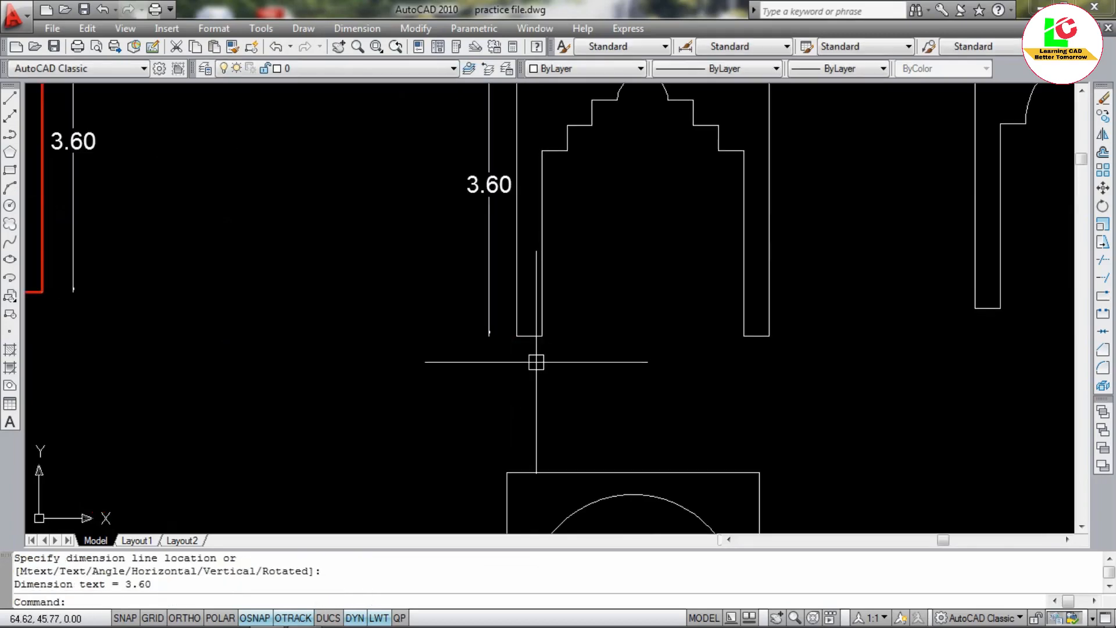
key("Return")
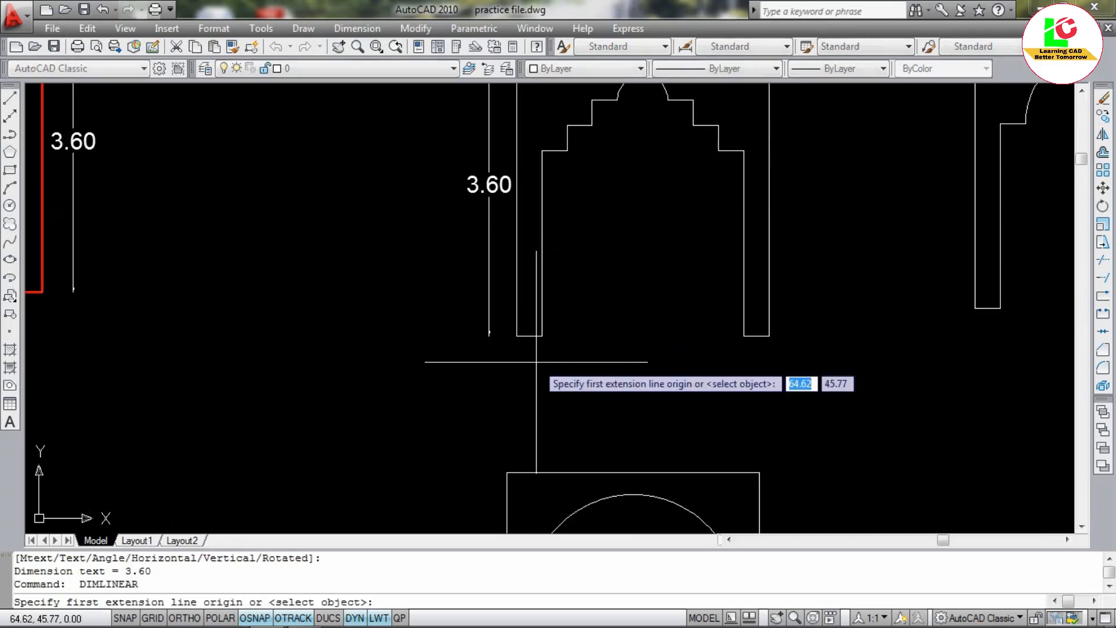
left_click(514, 338)
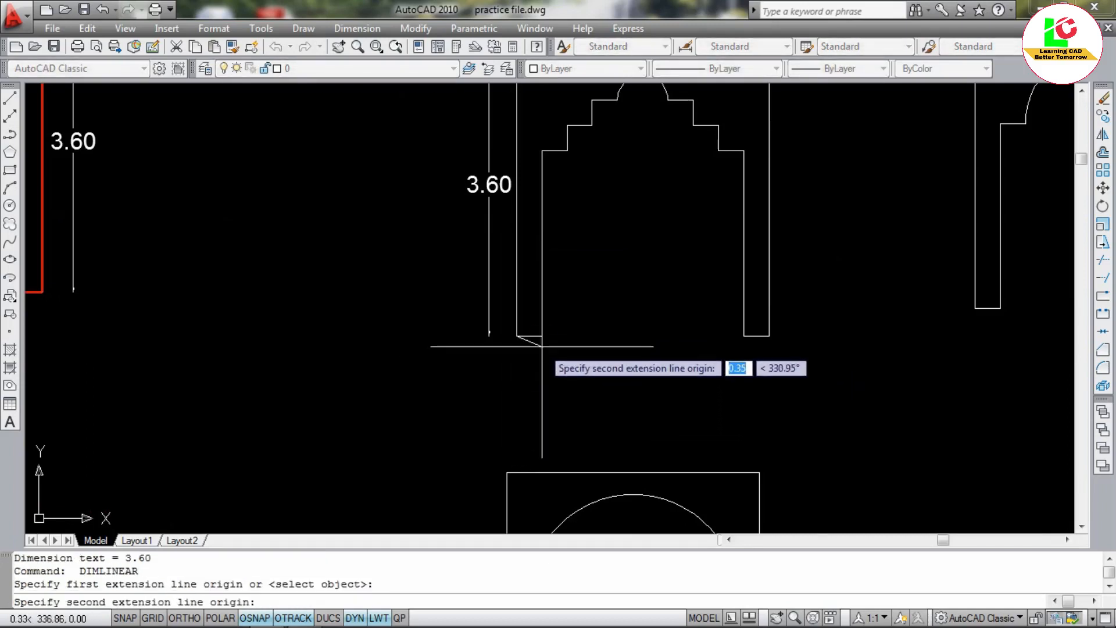
left_click(540, 336)
left_click(548, 363)
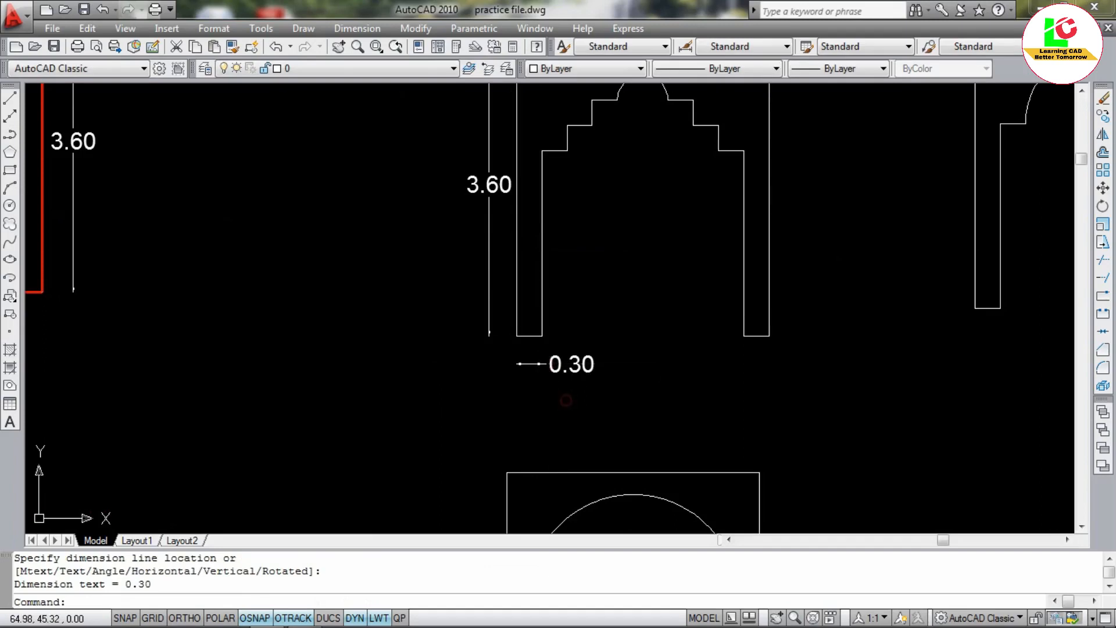
left_click(567, 400)
left_click(574, 389)
Dimension the first redrawn arch's inner left leg height and the horizontal width of its lowest left step.
key("Return")
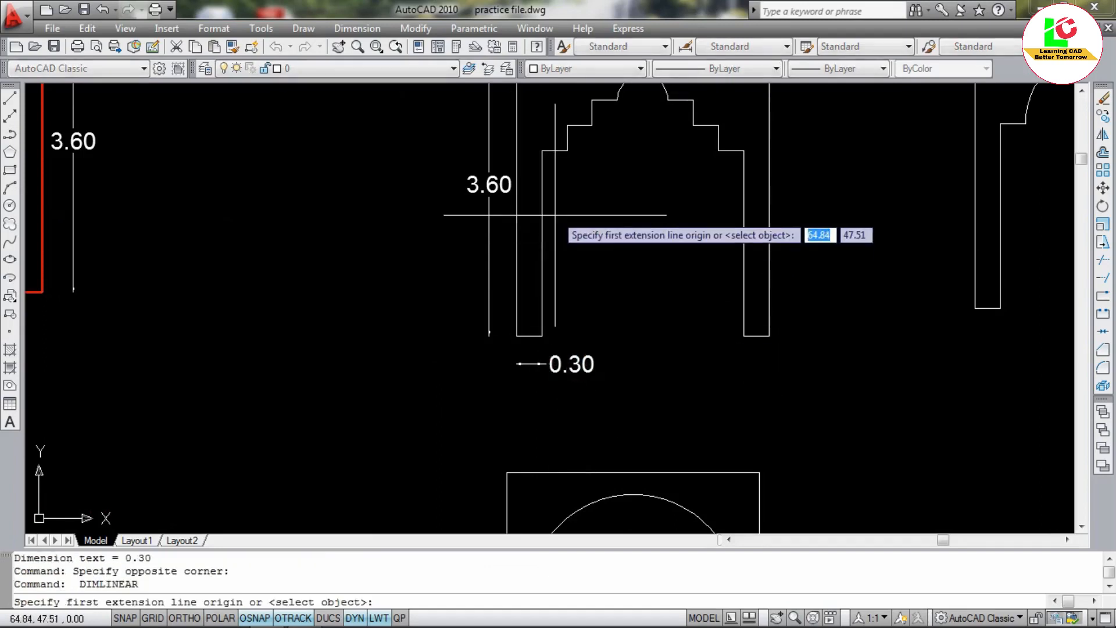
left_click(541, 152)
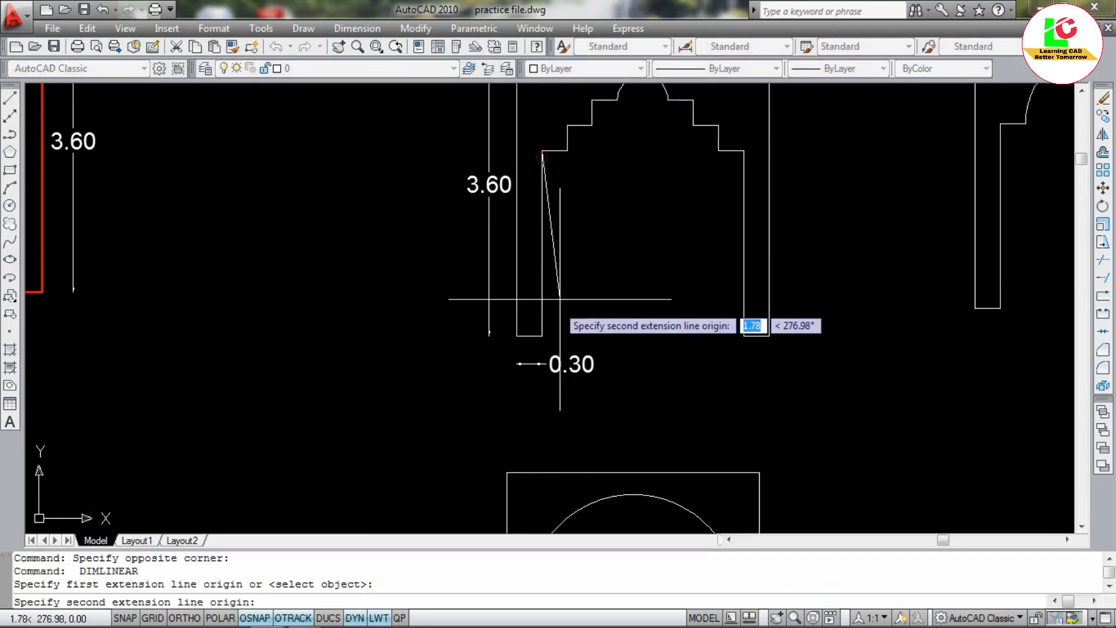
left_click(541, 336)
left_click(572, 308)
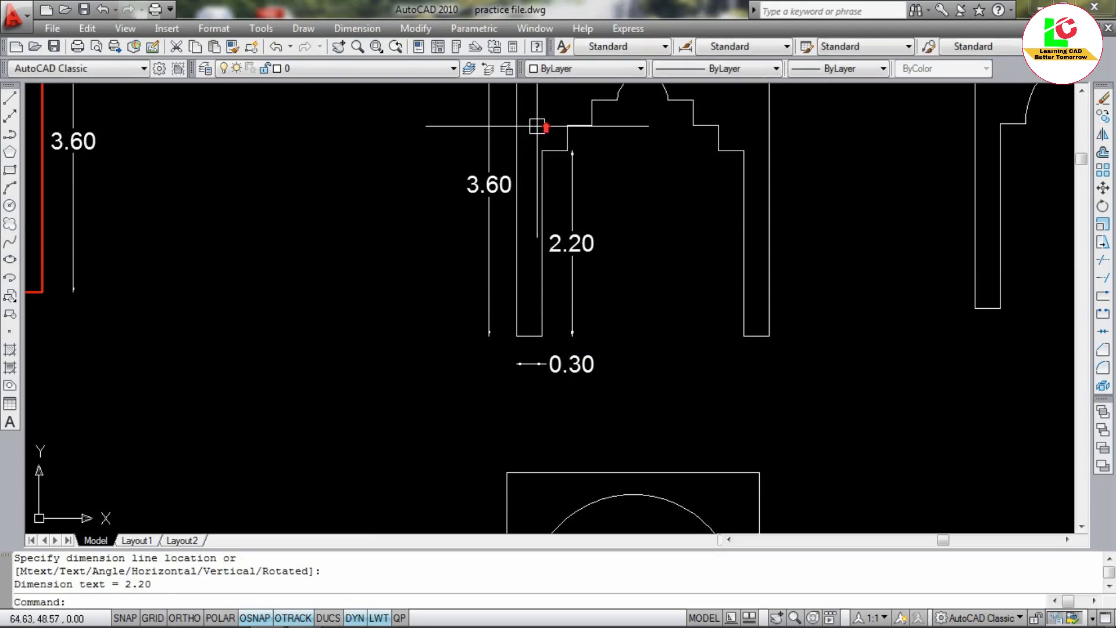
scroll(537, 126, "up", 4)
key("Return")
left_click(542, 198)
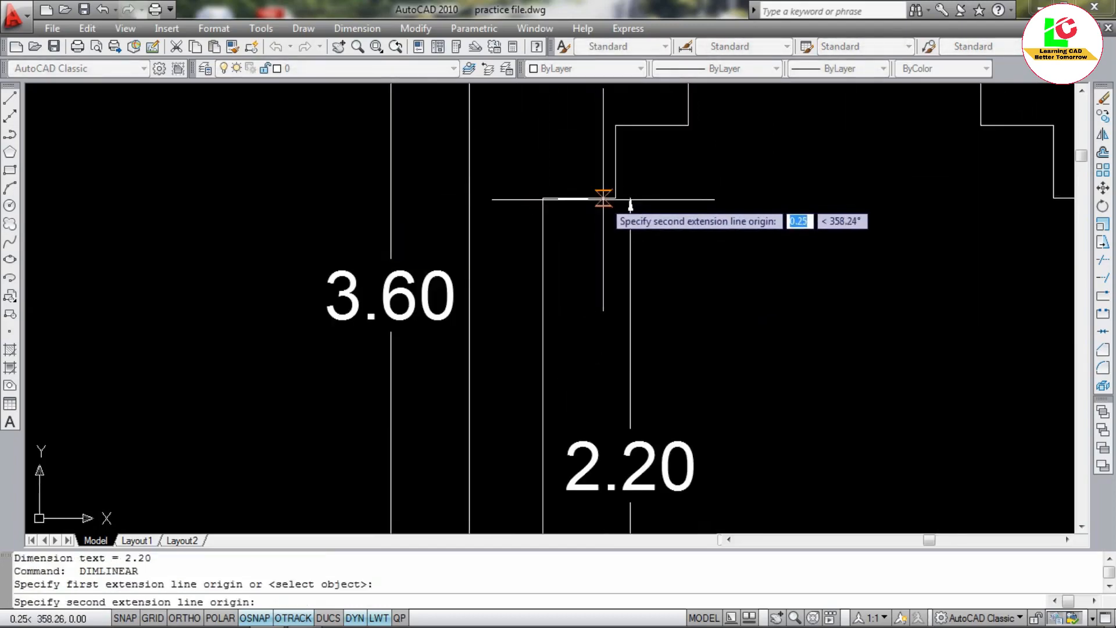
left_click(616, 199)
left_click(583, 170)
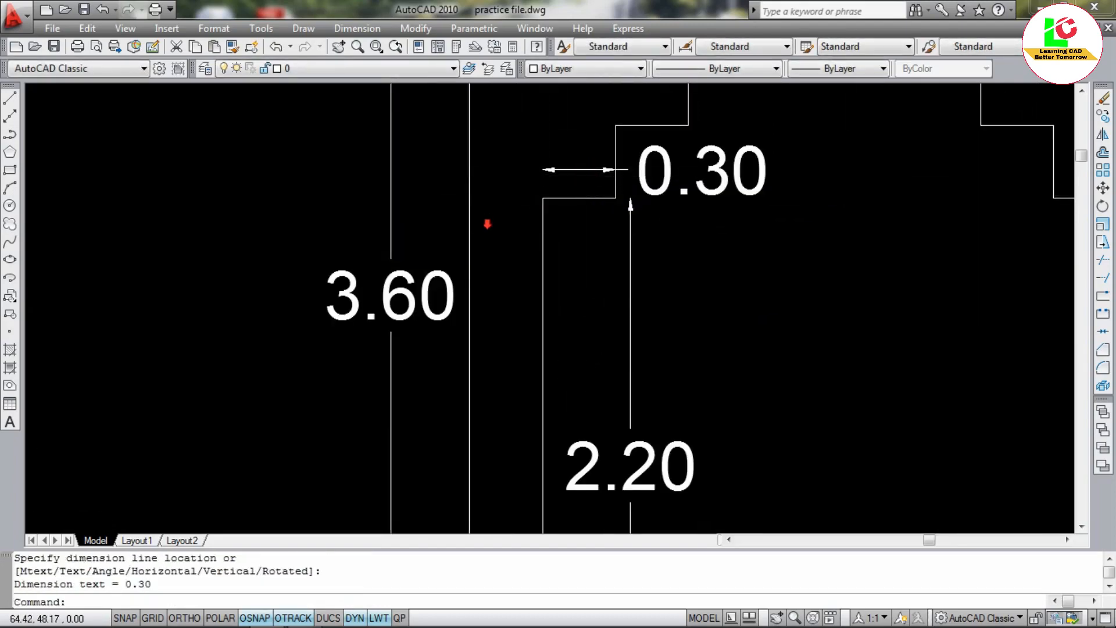
Dimension the first redrawn arch's overall width above its frame and the overall height along its outer right side.
scroll(561, 299, "down", 3)
scroll(598, 204, "down", 3)
scroll(576, 225, "up", 2)
key("Return")
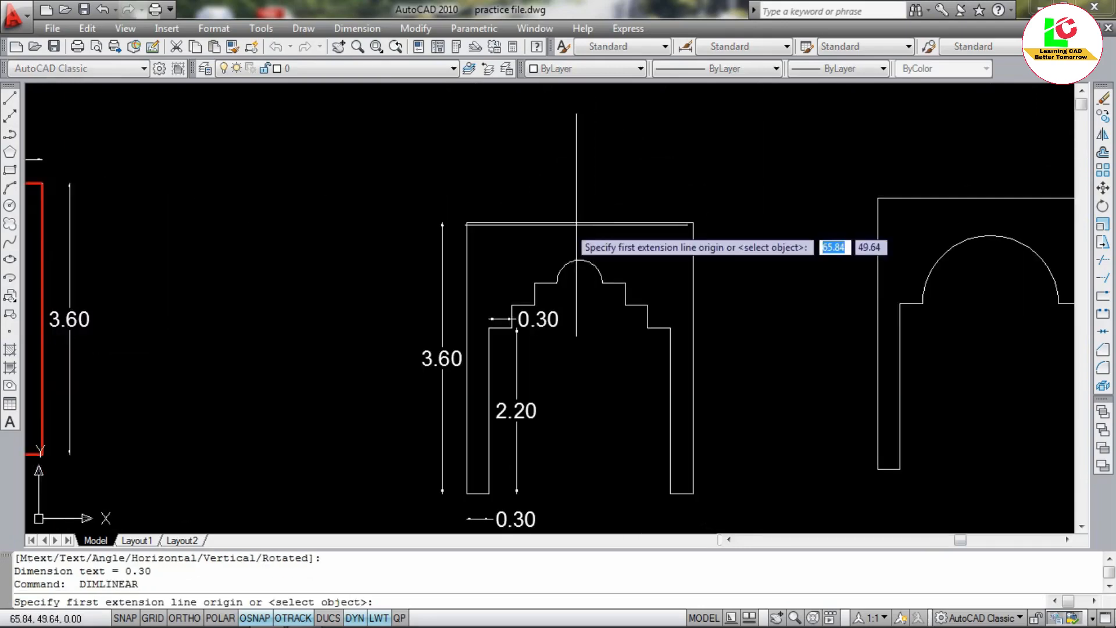
left_click(467, 223)
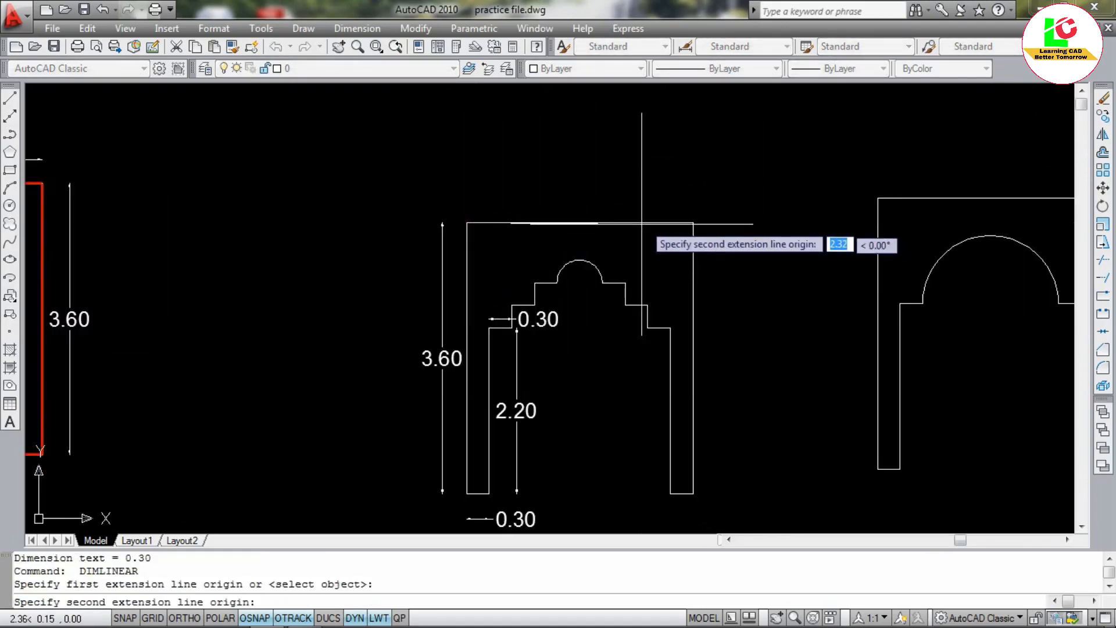
left_click(692, 223)
left_click(669, 199)
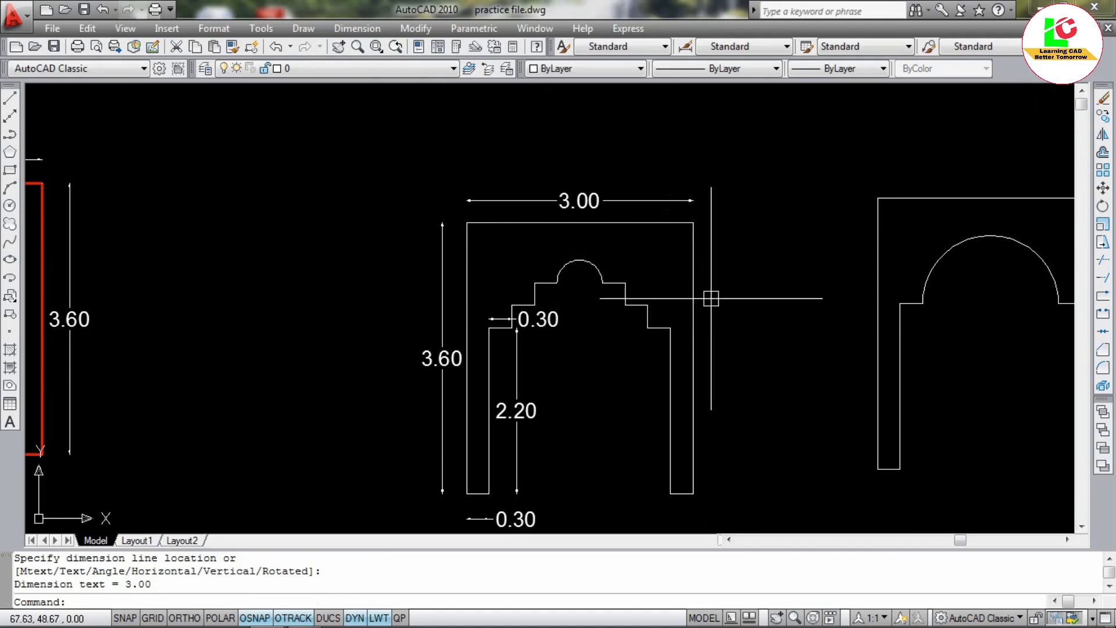
key("Return")
left_click(692, 223)
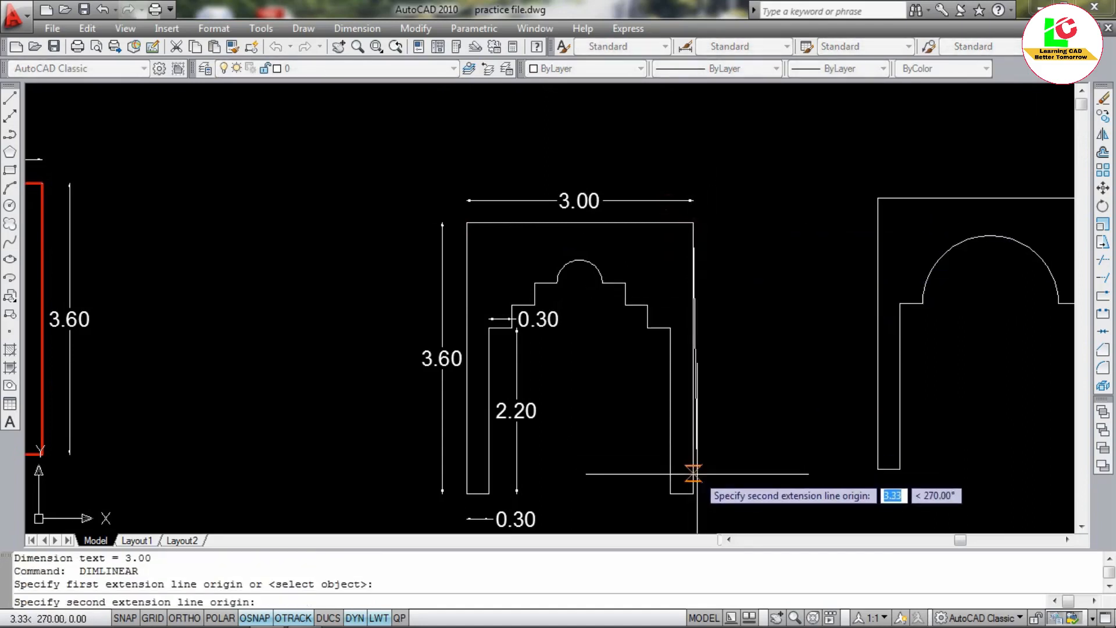
left_click(692, 493)
left_click(722, 459)
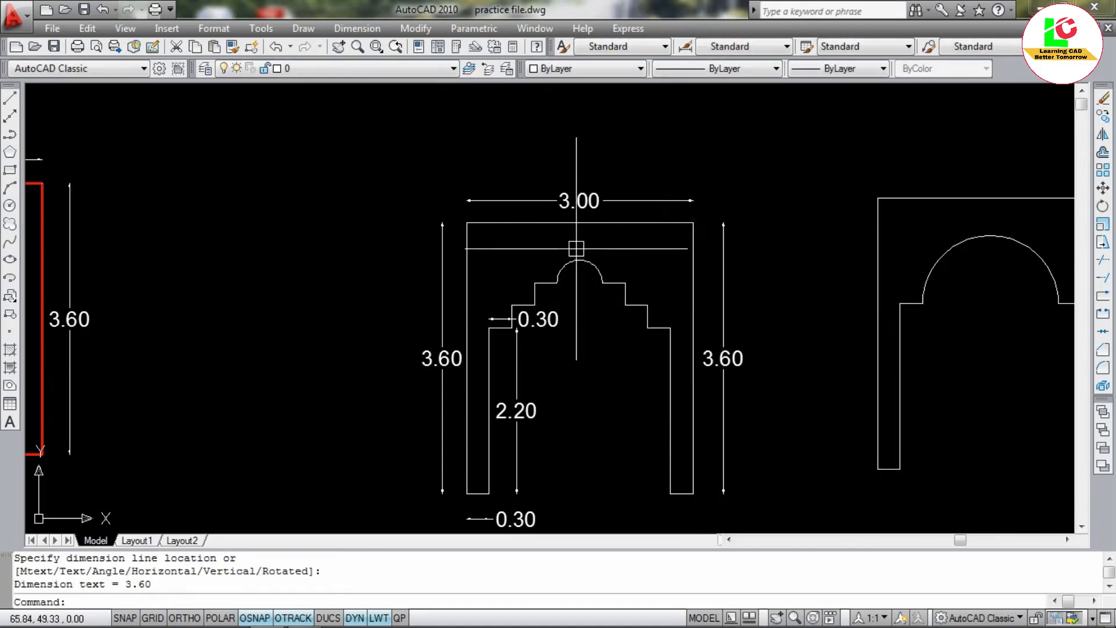
Draw a wide, upward-bulging three-point arc in the empty area to the right of the fourth redrawn arch.
scroll(576, 249, "down", 2)
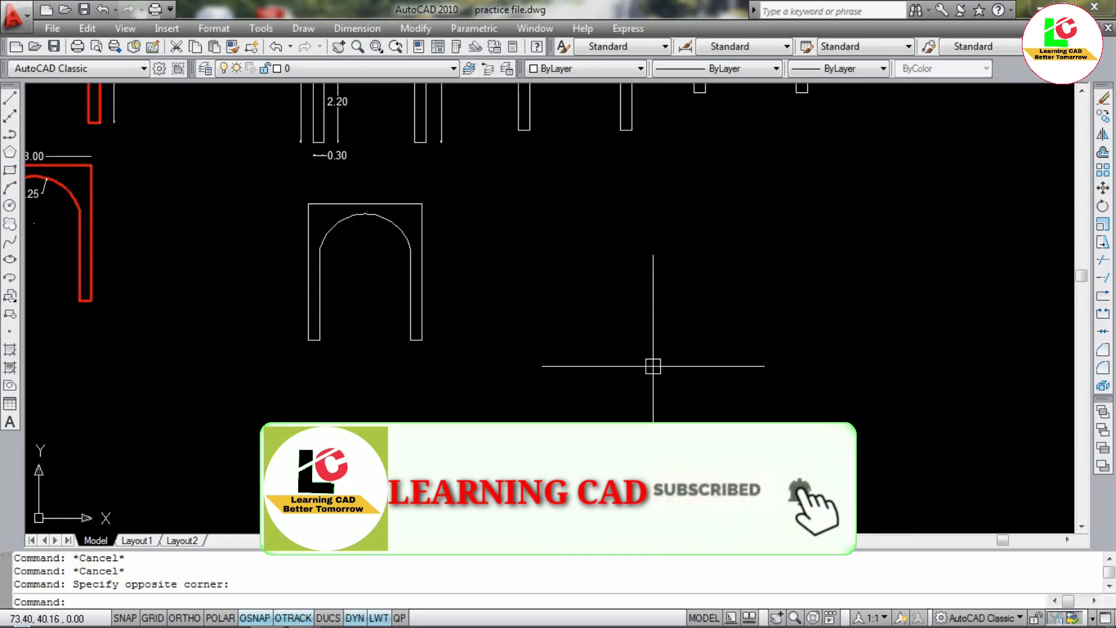
left_click(13, 190)
left_click(578, 385)
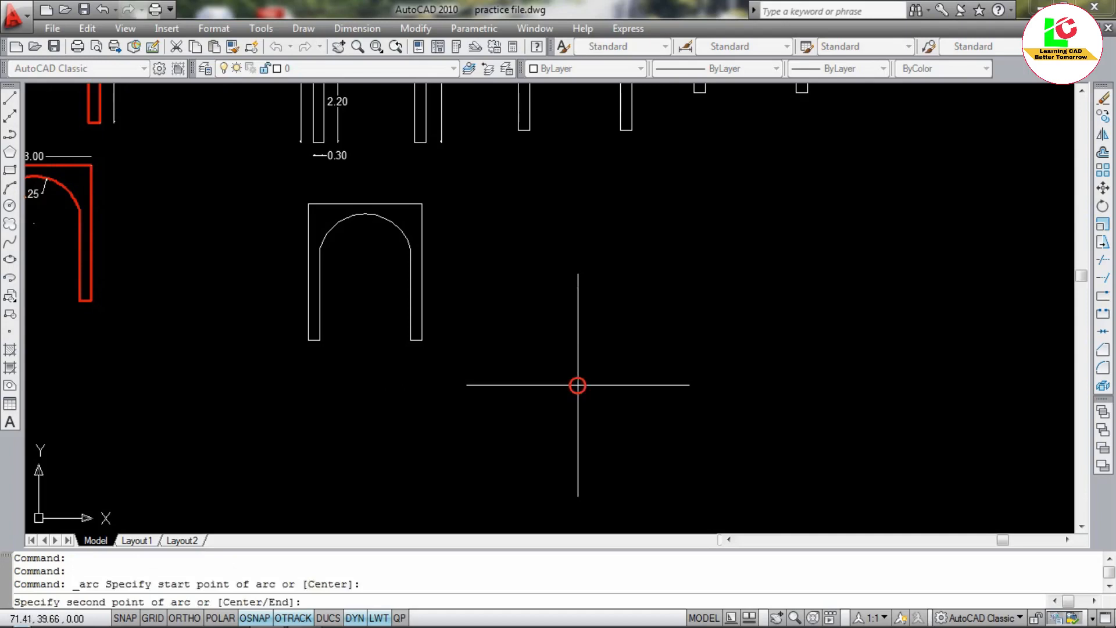
left_click(676, 317)
left_click(780, 367)
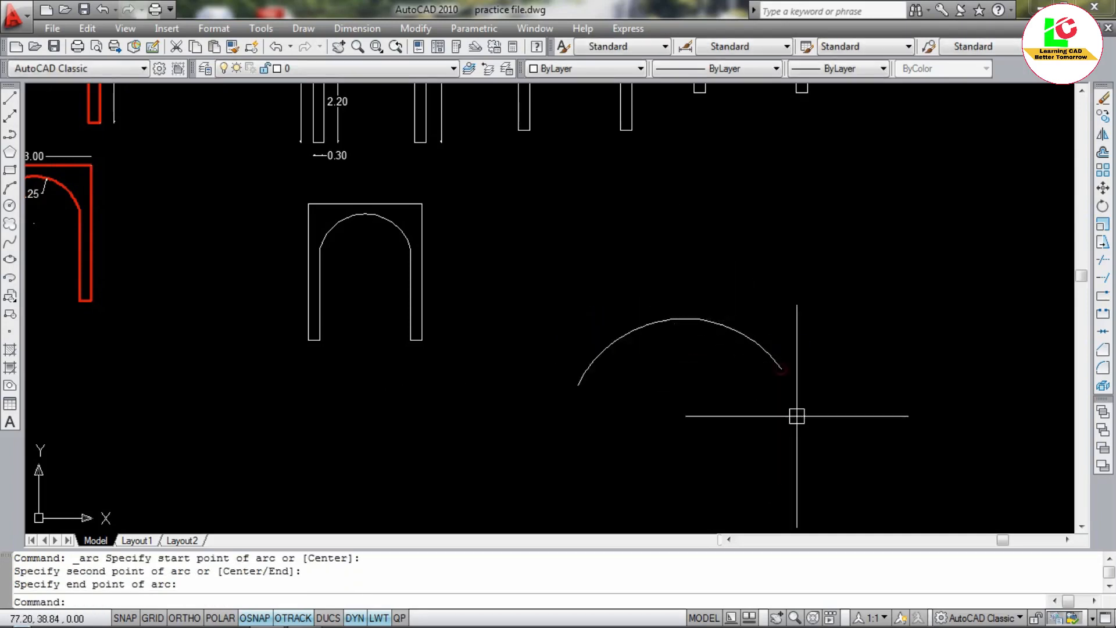
Extend the freehand arc from its right end with two successive Continue arcs, the first curving down and the second up, forming a wave.
left_click(303, 28)
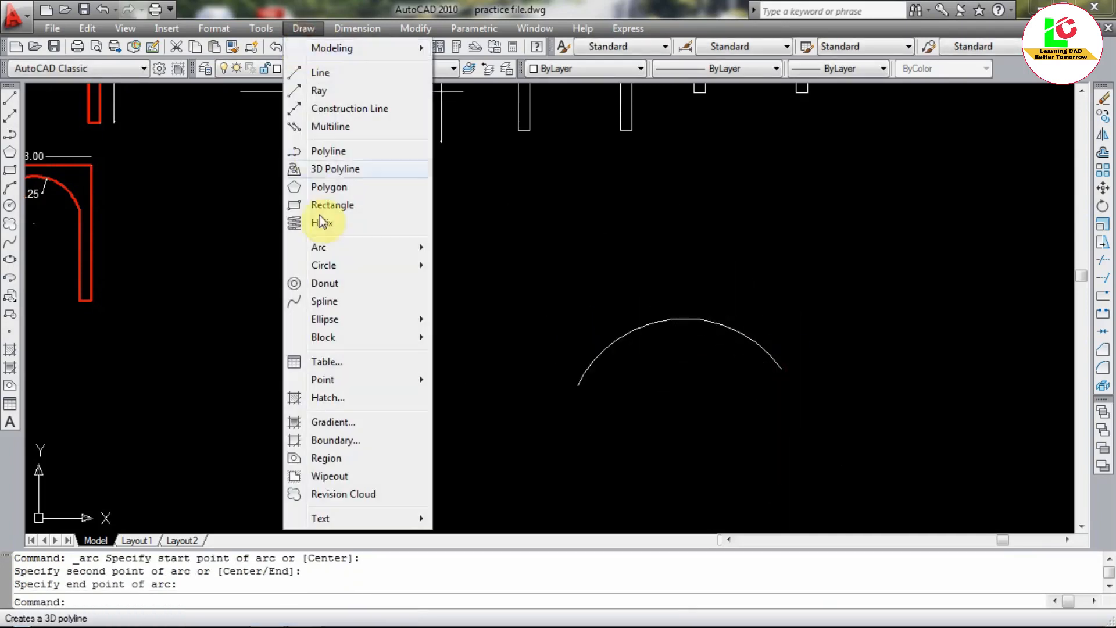
mouse_move(337, 248)
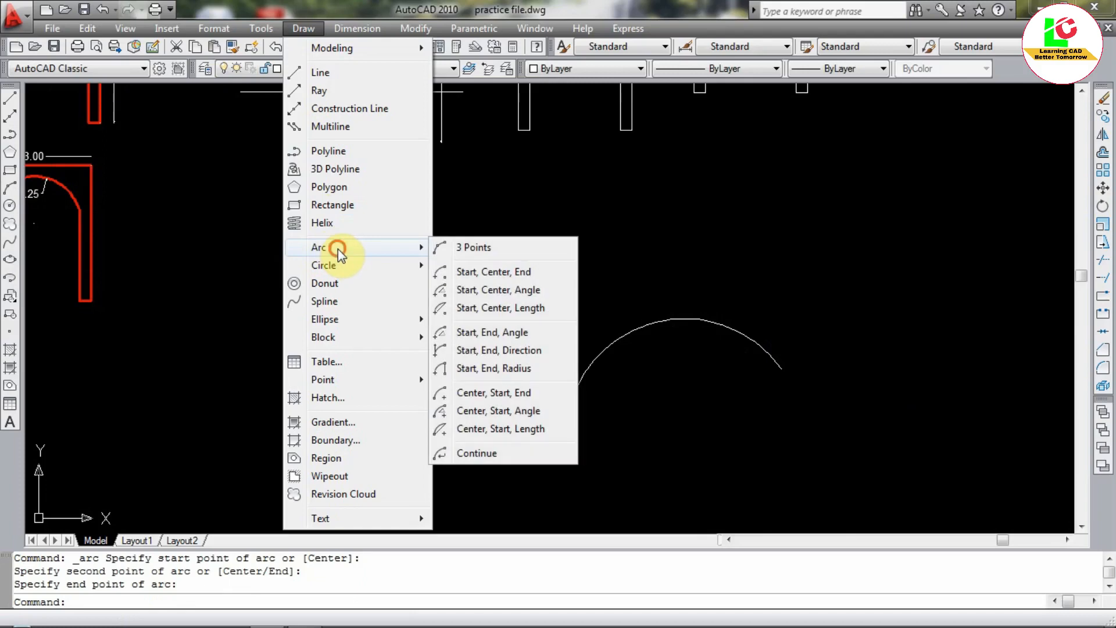
left_click(486, 456)
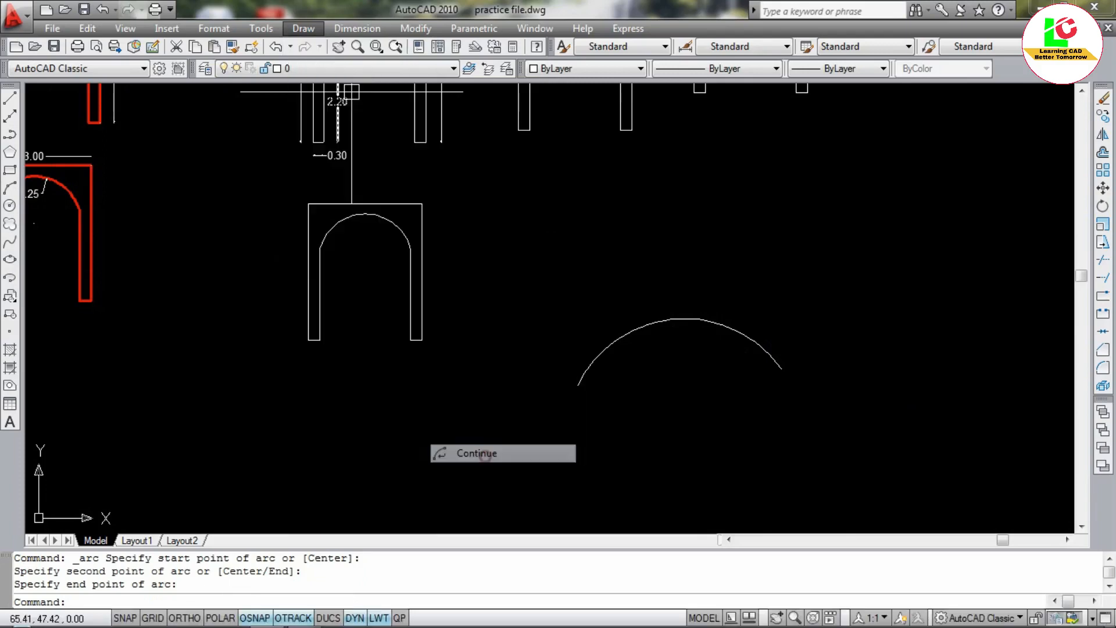
left_click(918, 340)
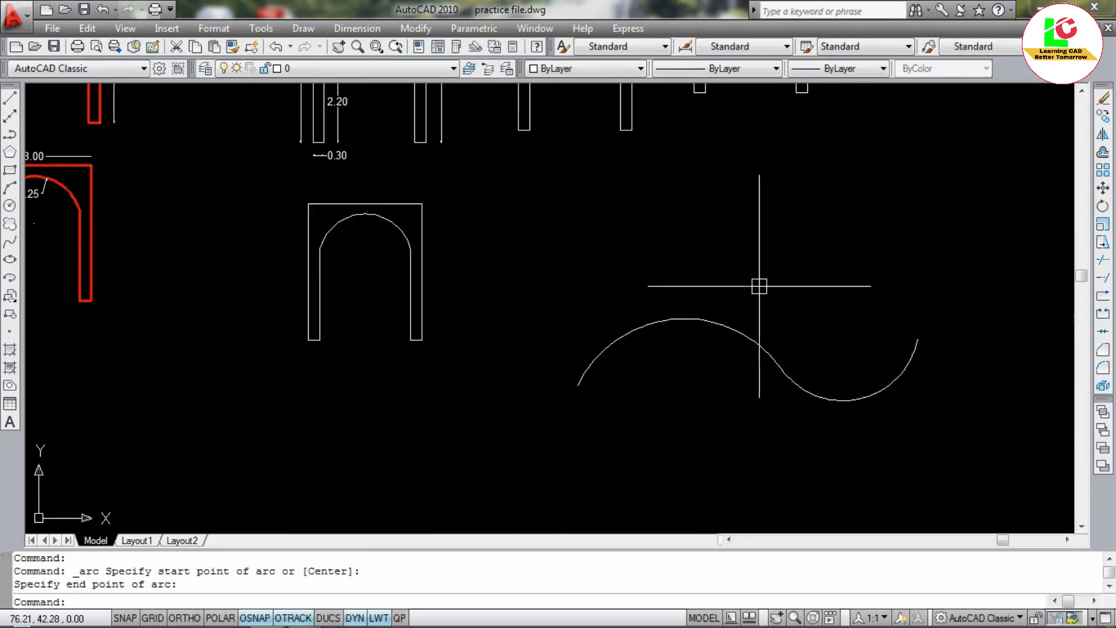
left_click(302, 27)
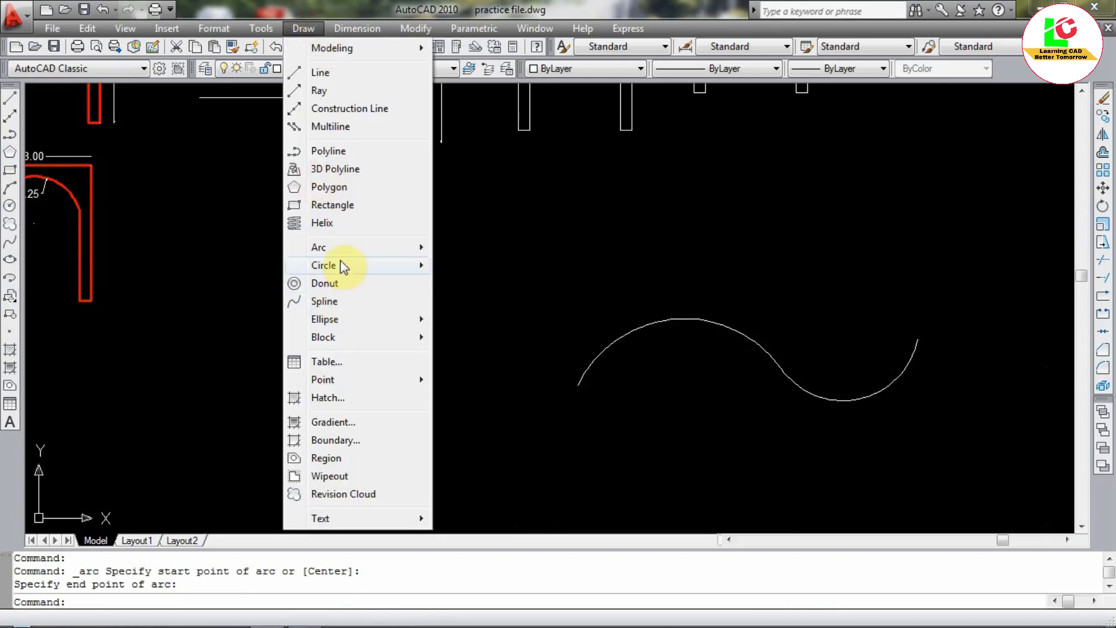
mouse_move(343, 247)
left_click(470, 452)
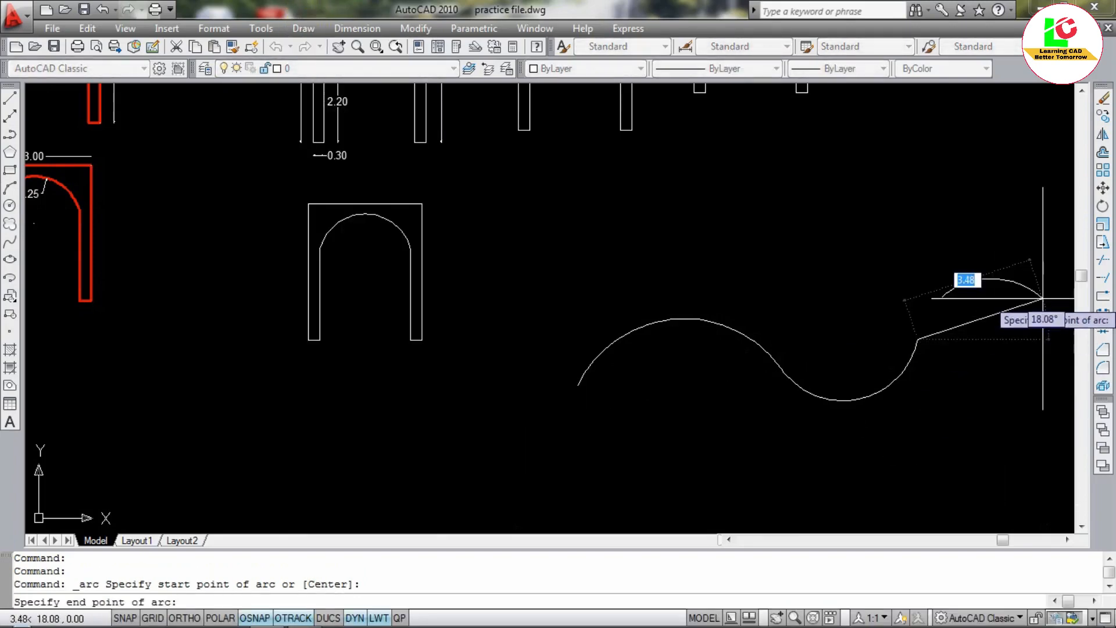
left_click(1024, 296)
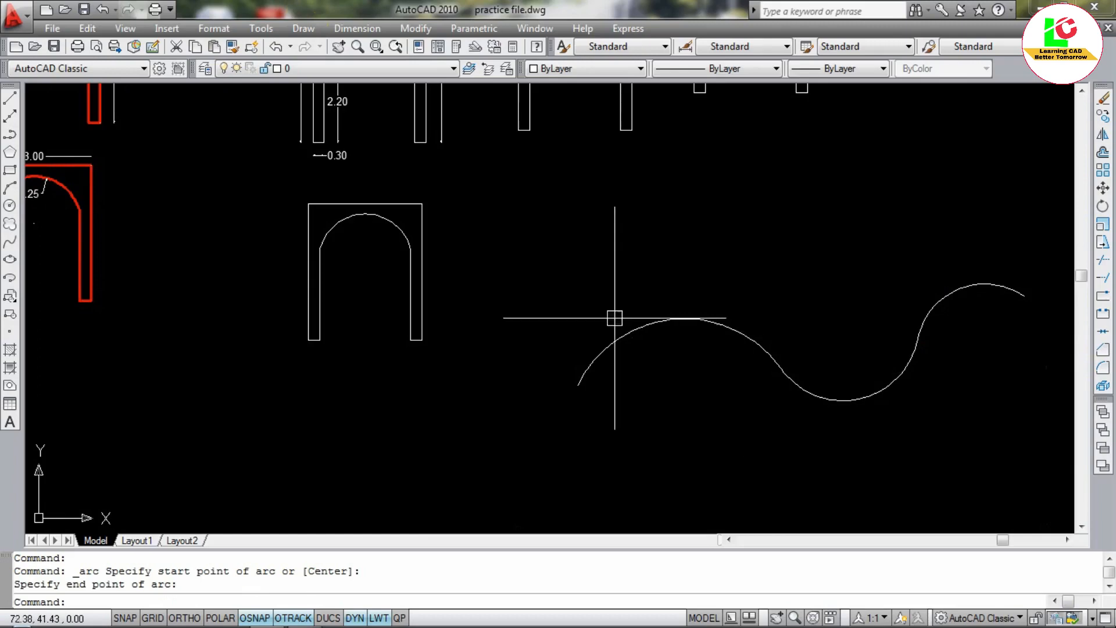
scroll(611, 328, "down", 3)
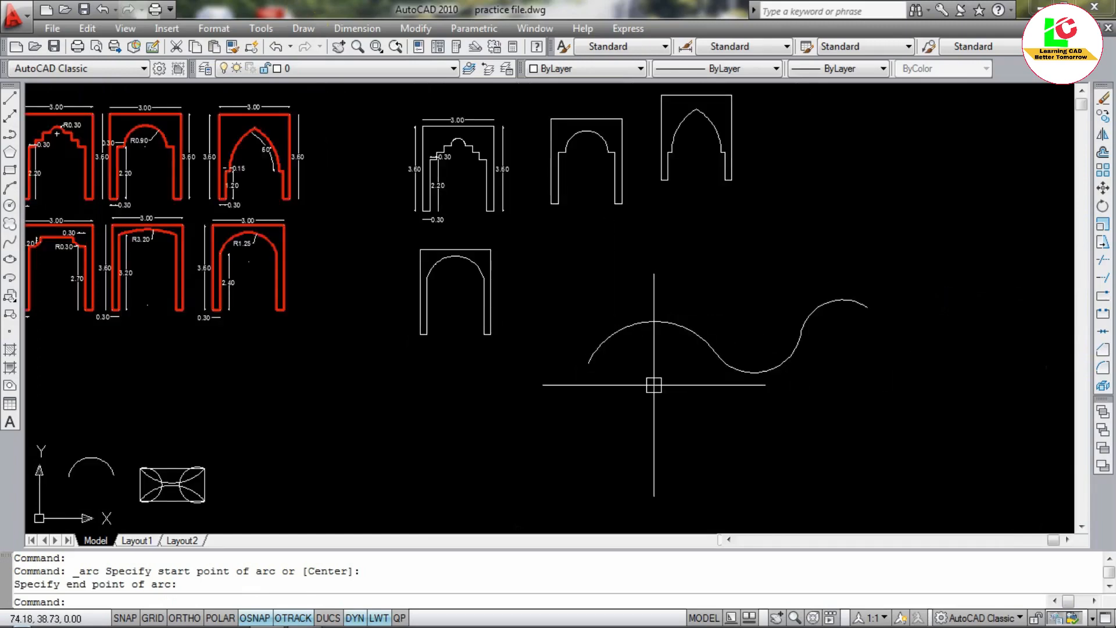